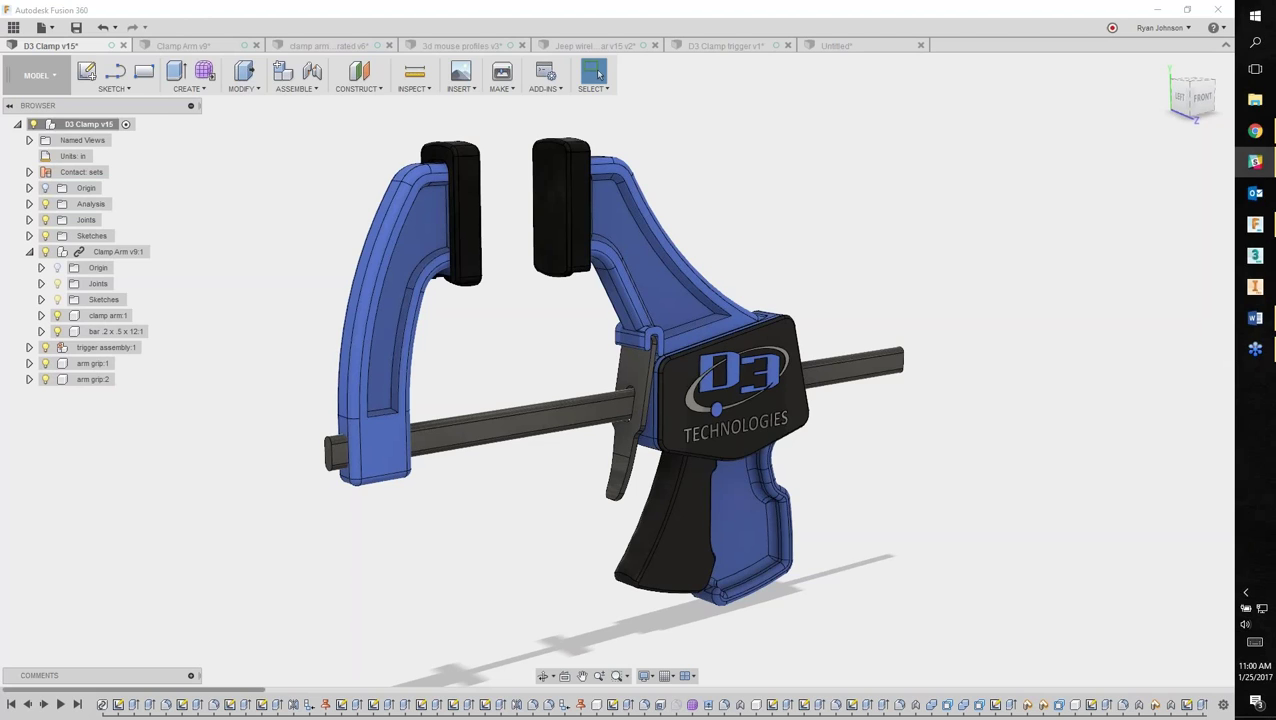
shift+middle_drag(948, 333, 871, 334)
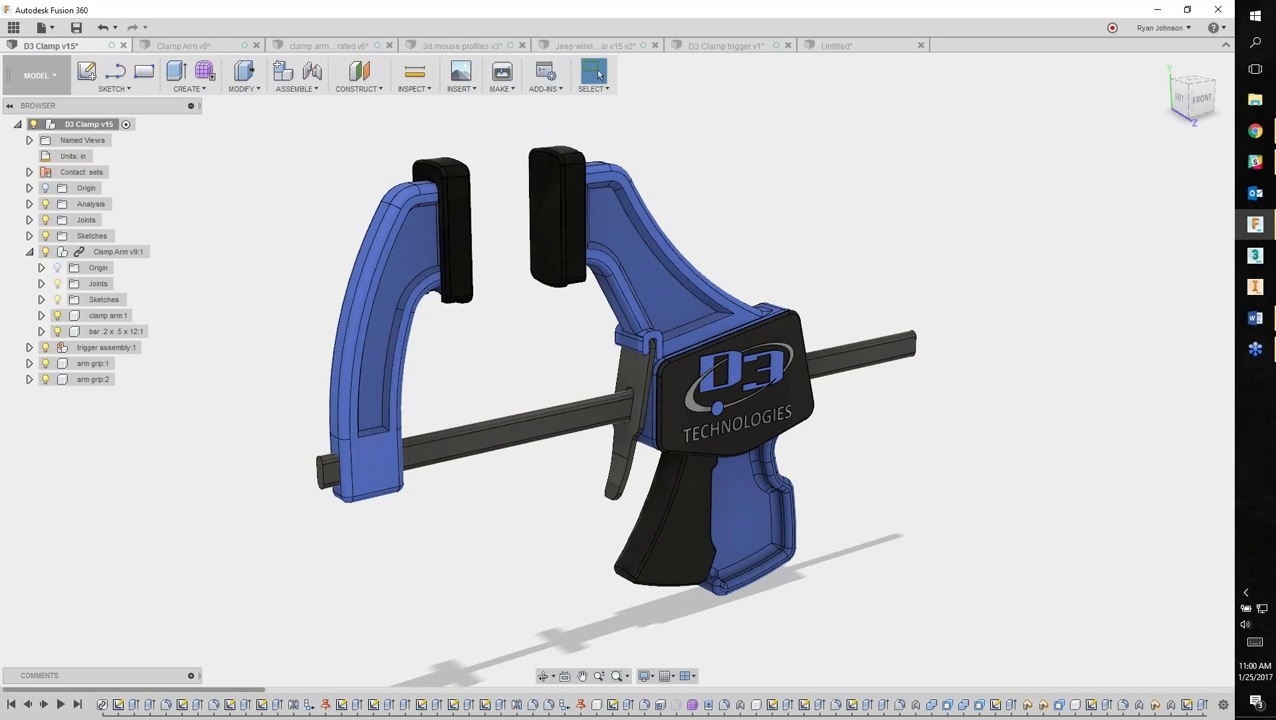
key(alt+Tab)
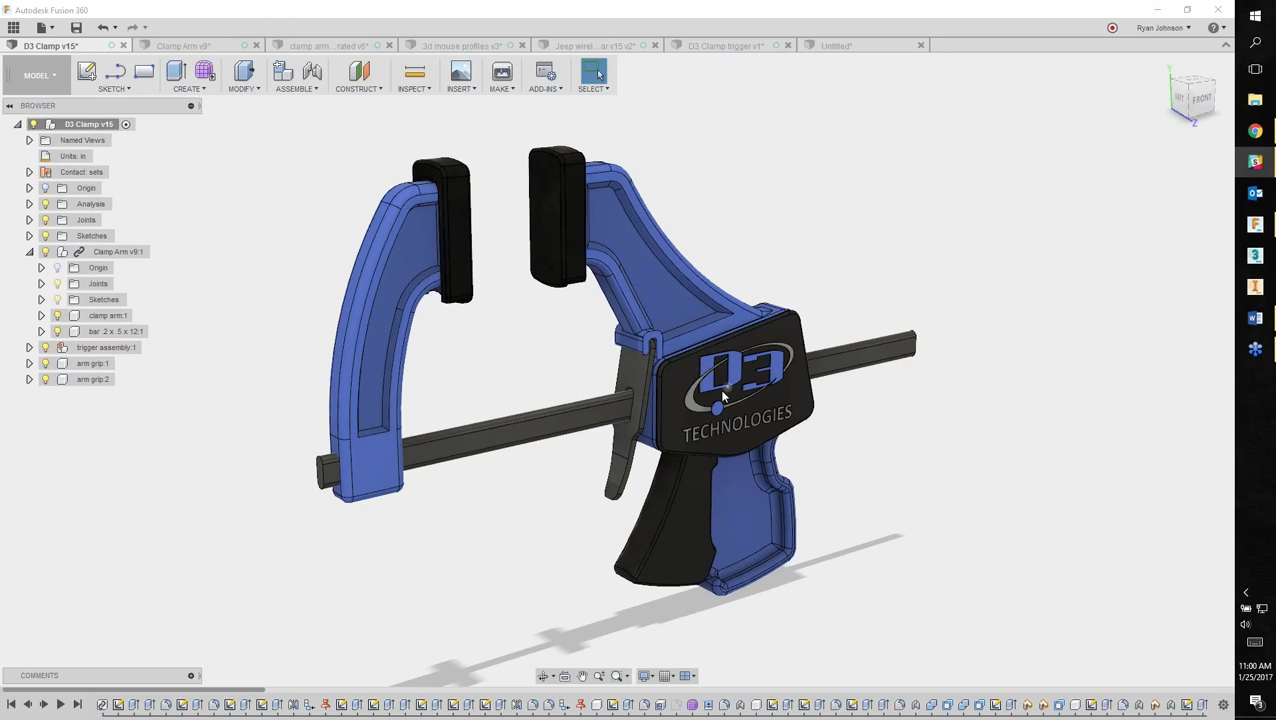
mouse_move(535, 336)
middle_down()
mouse_move(560, 324)
mouse_move(538, 330)
middle_up()
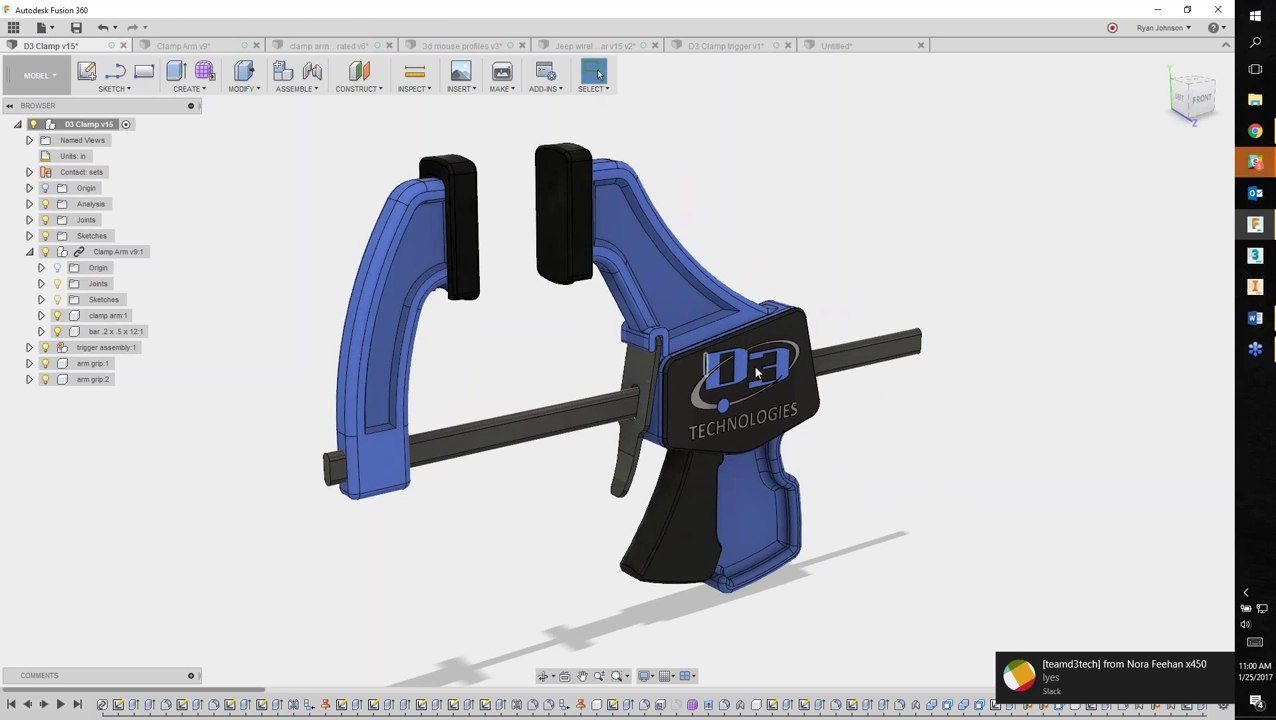
shift+middle_drag(1000, 456, 984, 447)
scroll(900, 470, down, 1)
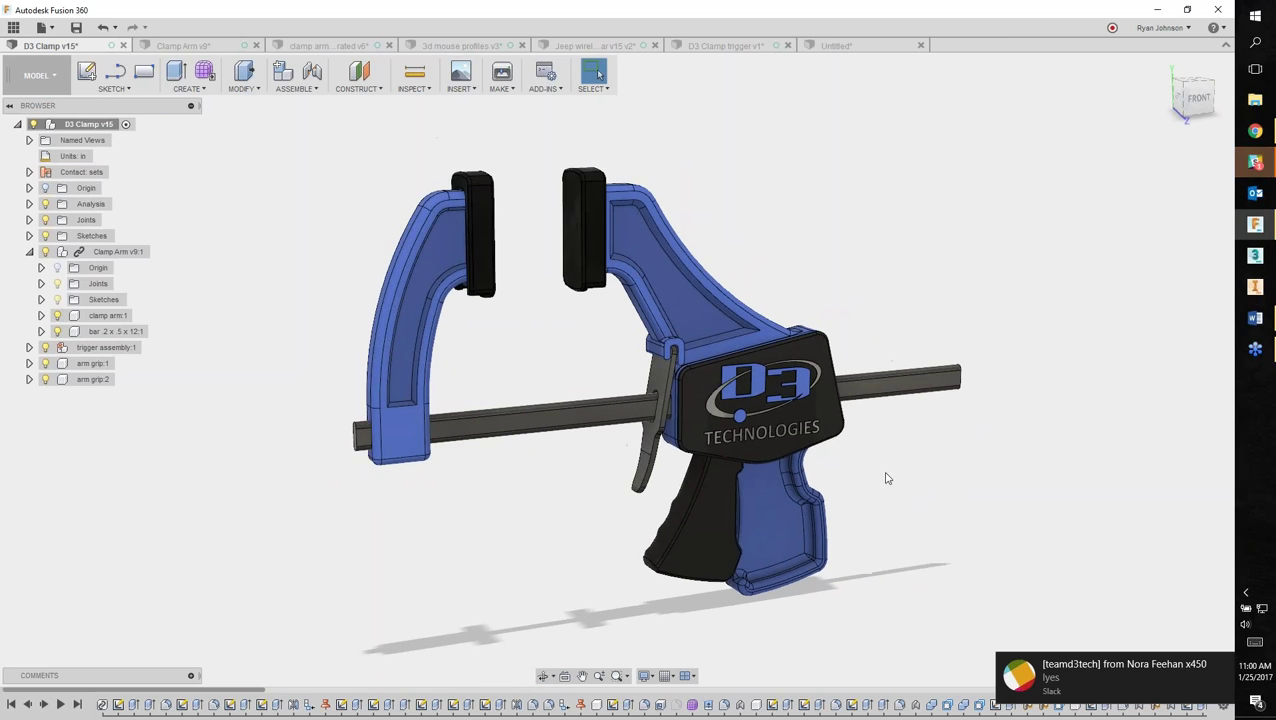
middle_drag(912, 472, 918, 470)
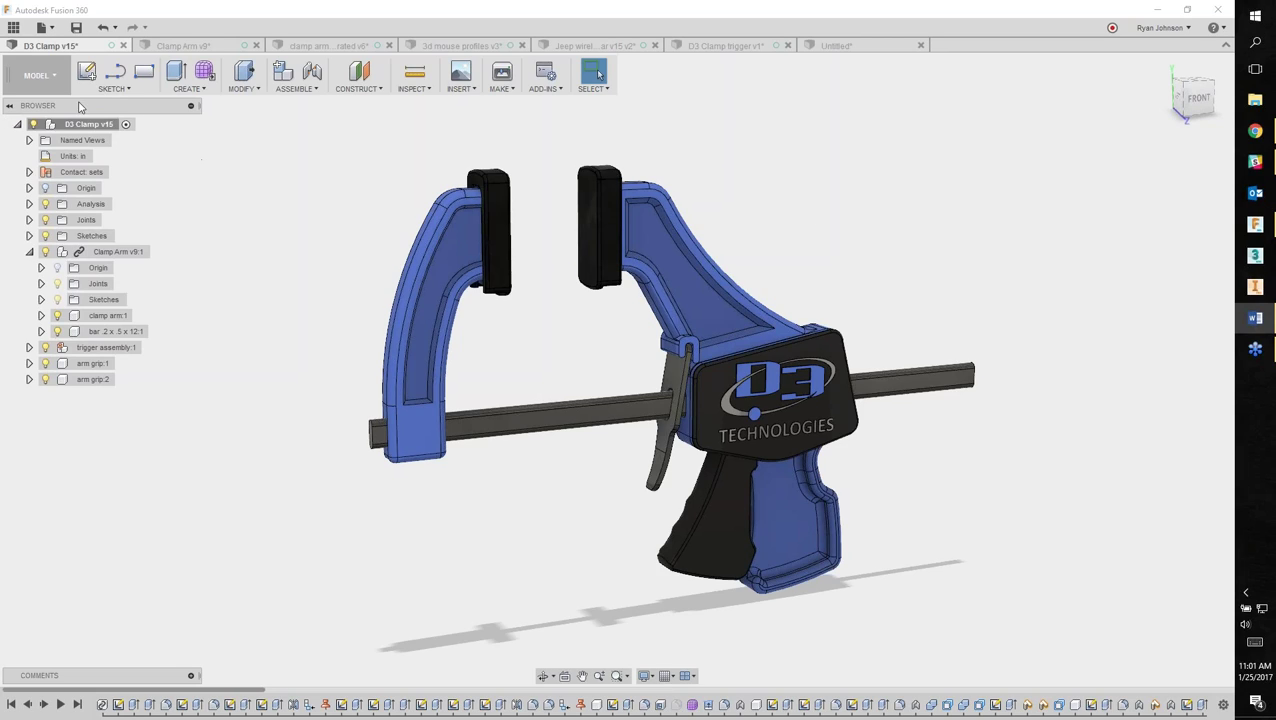
click(38, 75)
mouse_move(35, 245)
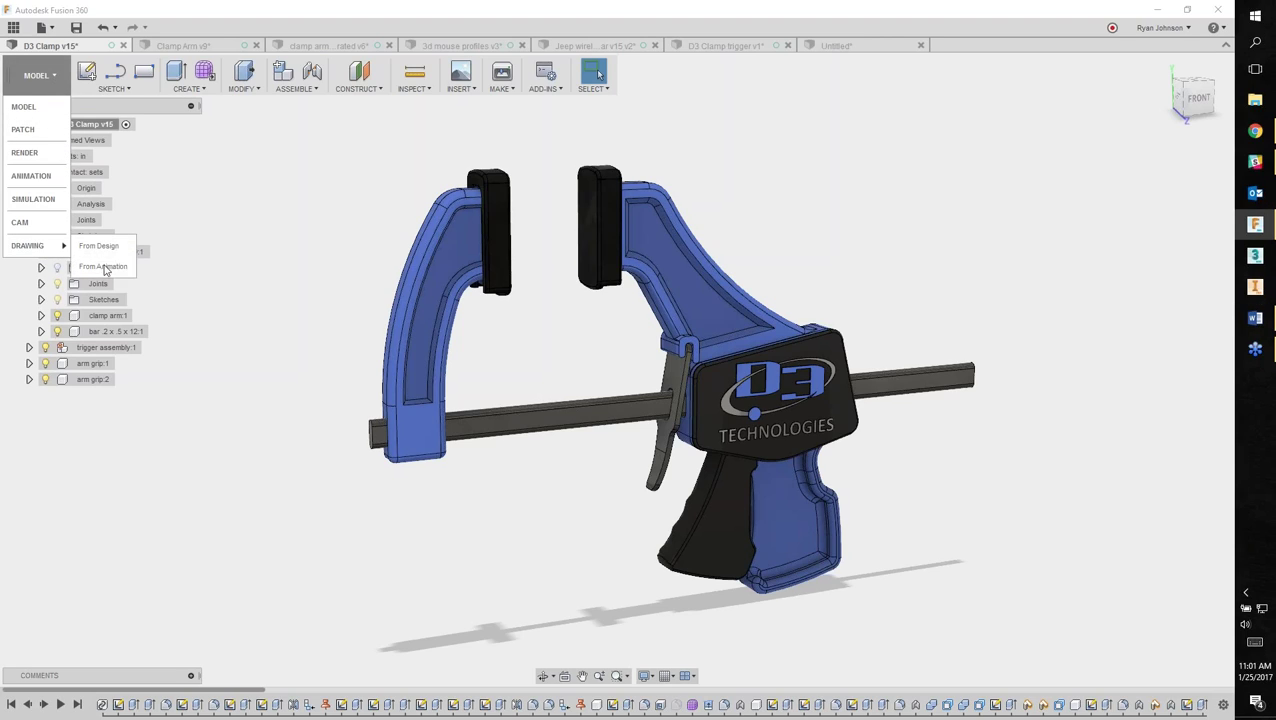
click(278, 234)
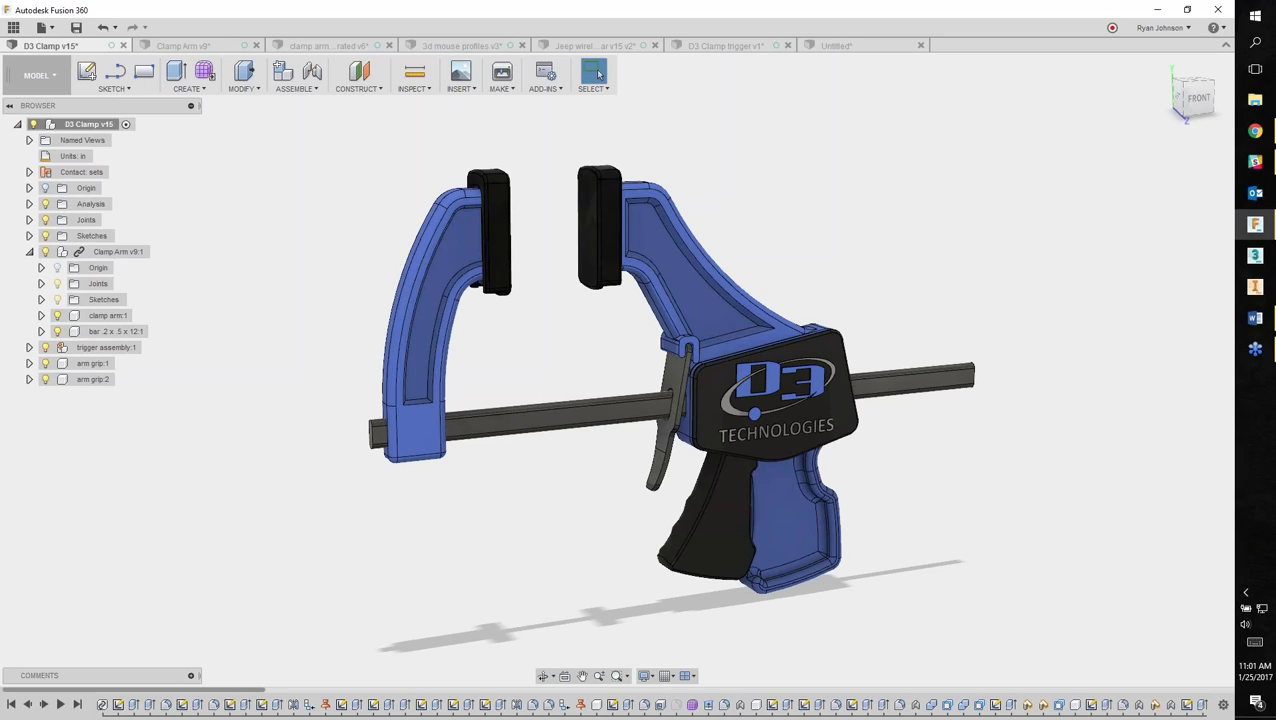
key(alt+Tab)
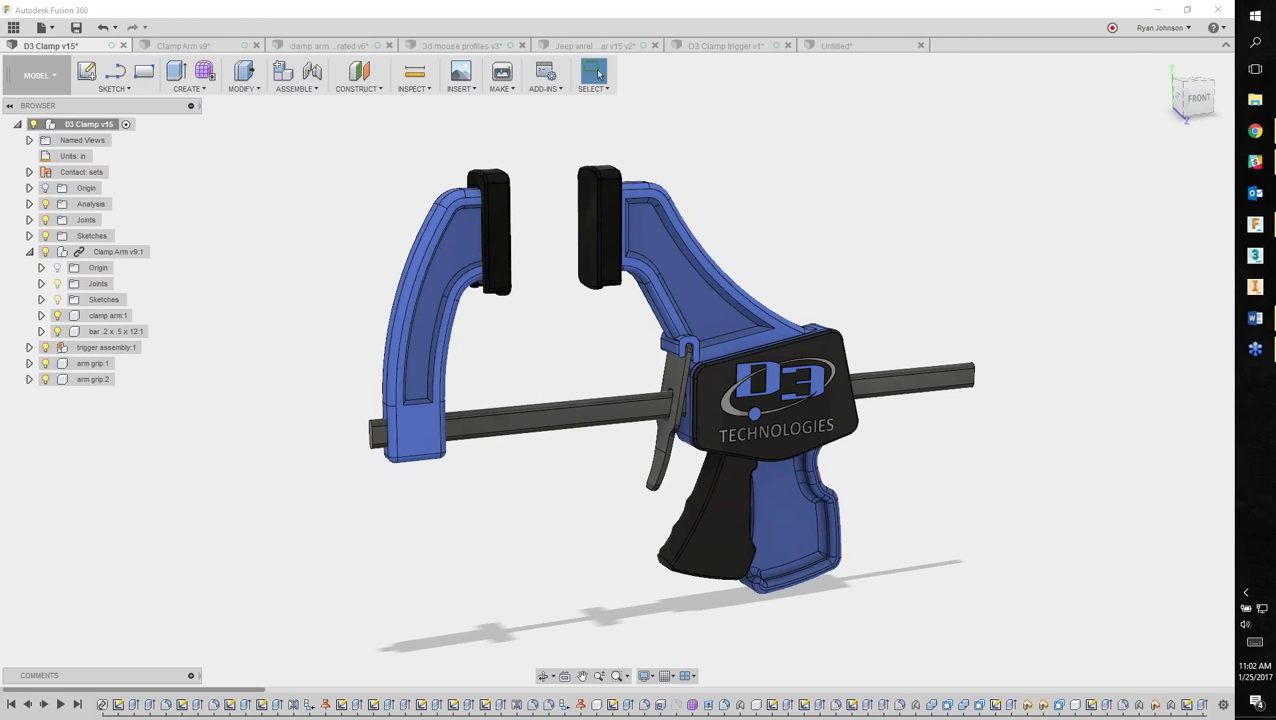
key(alt+Tab)
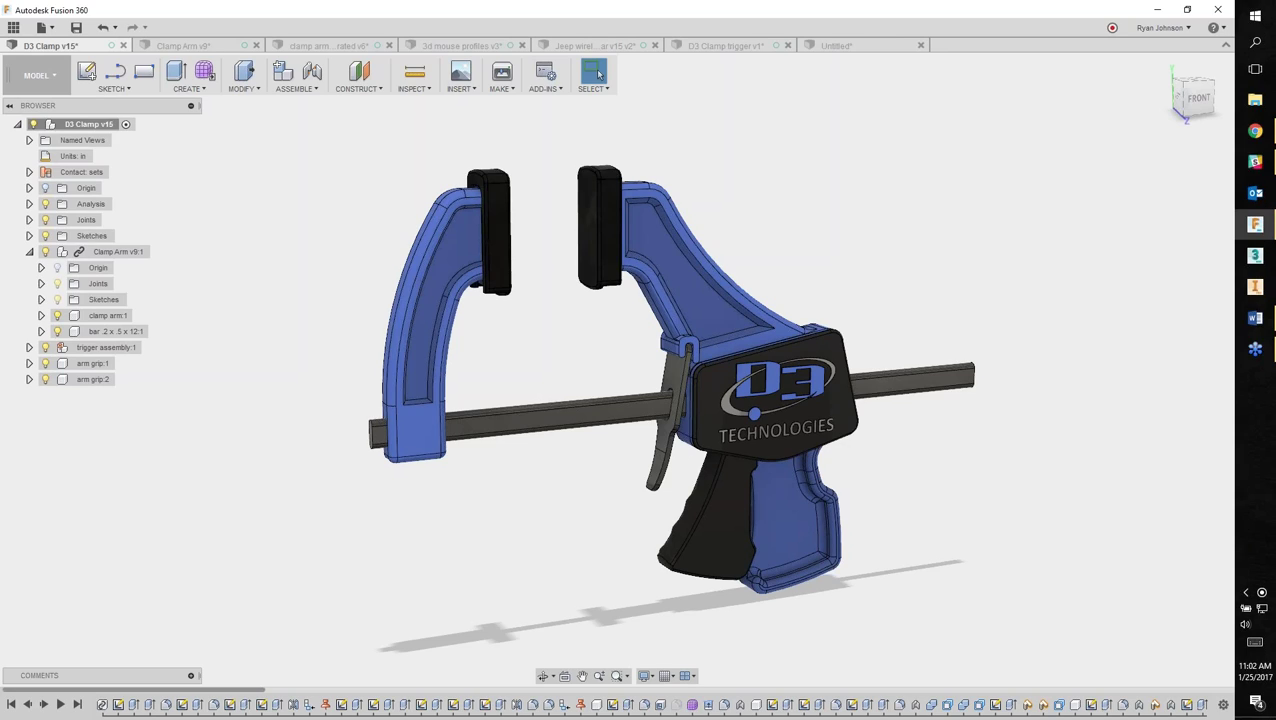
key(alt+Tab)
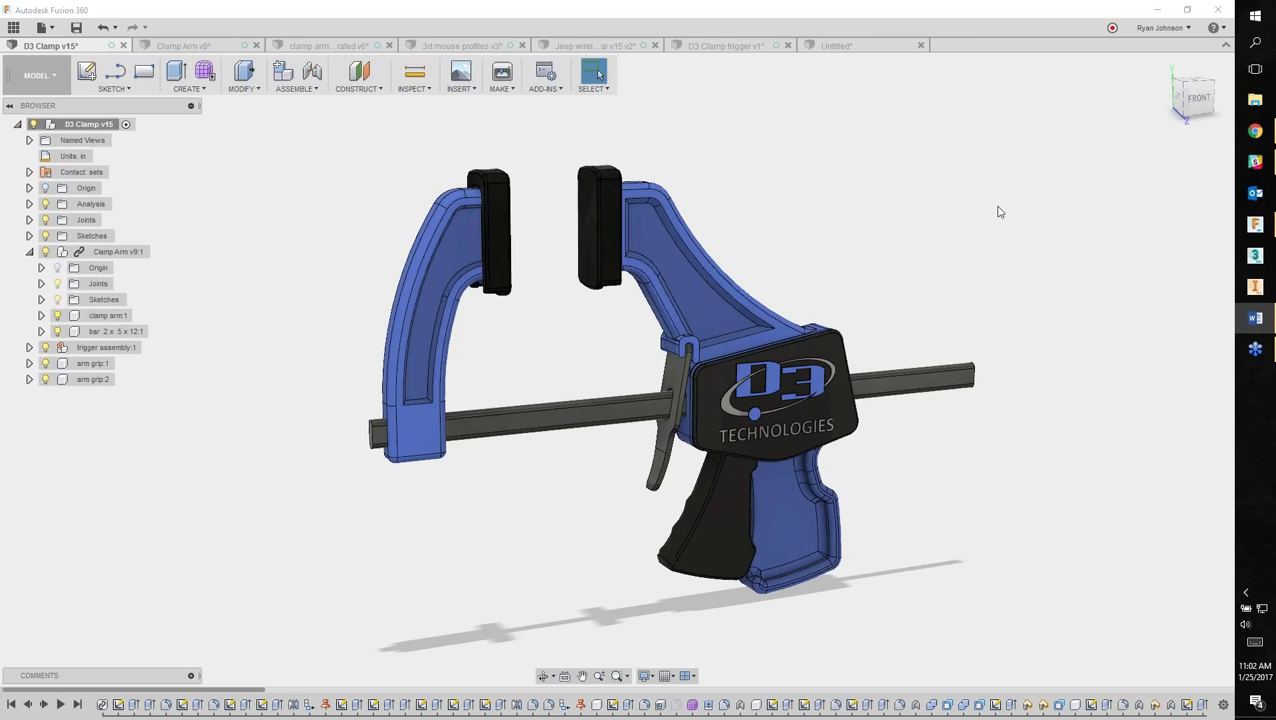
middle_drag(877, 282, 955, 268)
key(Escape)
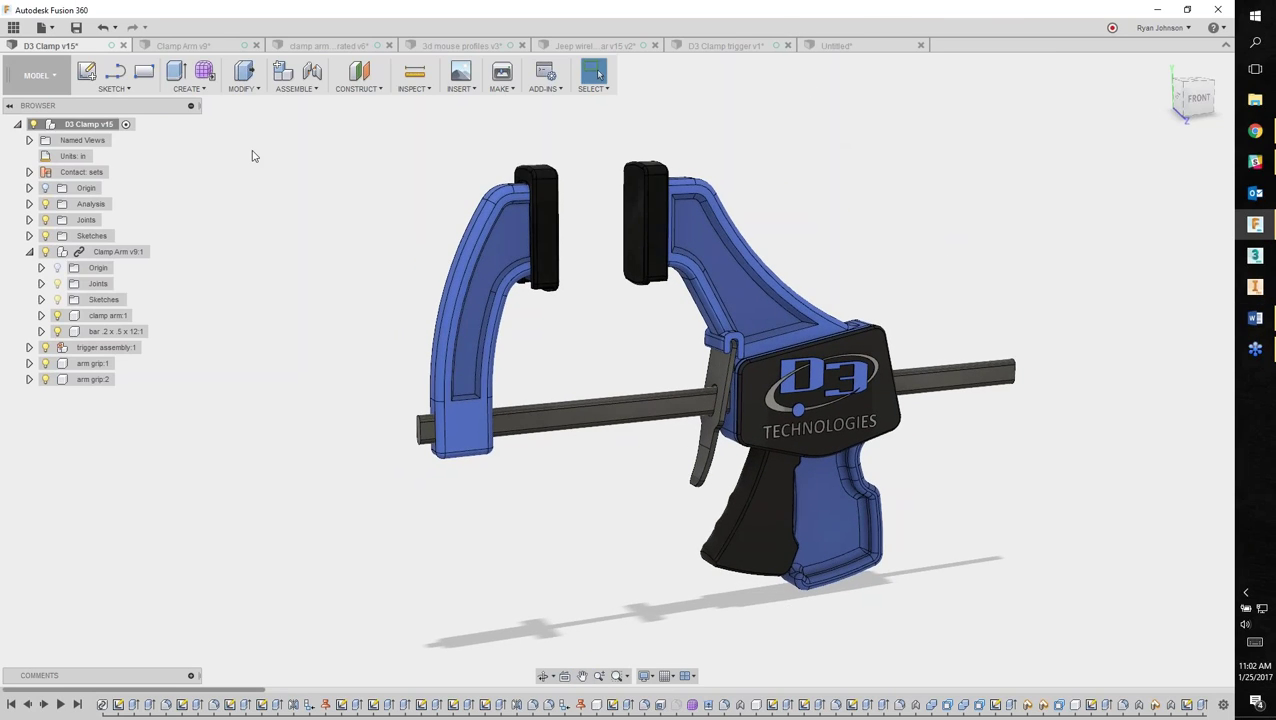
key(alt+Tab)
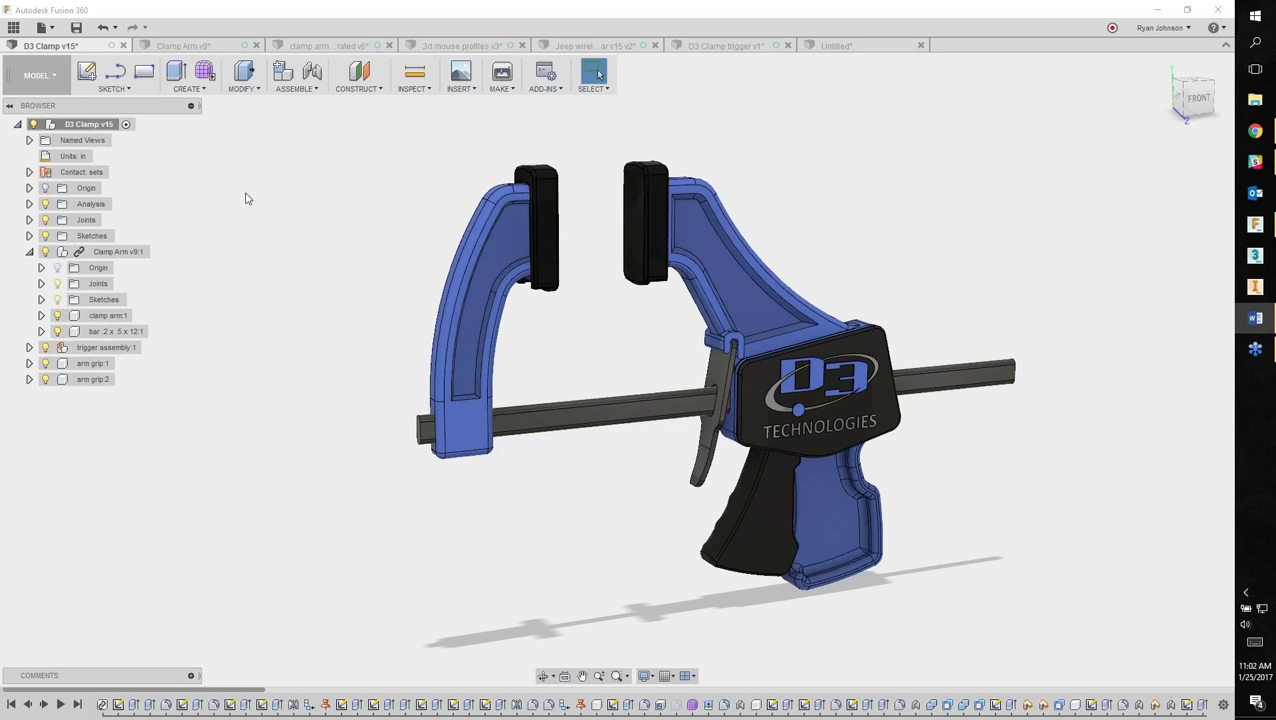
Examine the D3 Clamp assembly from the front and back, including its release lever, trigger and internal spring.
click(302, 249)
shift+middle_drag(372, 349, 562, 326)
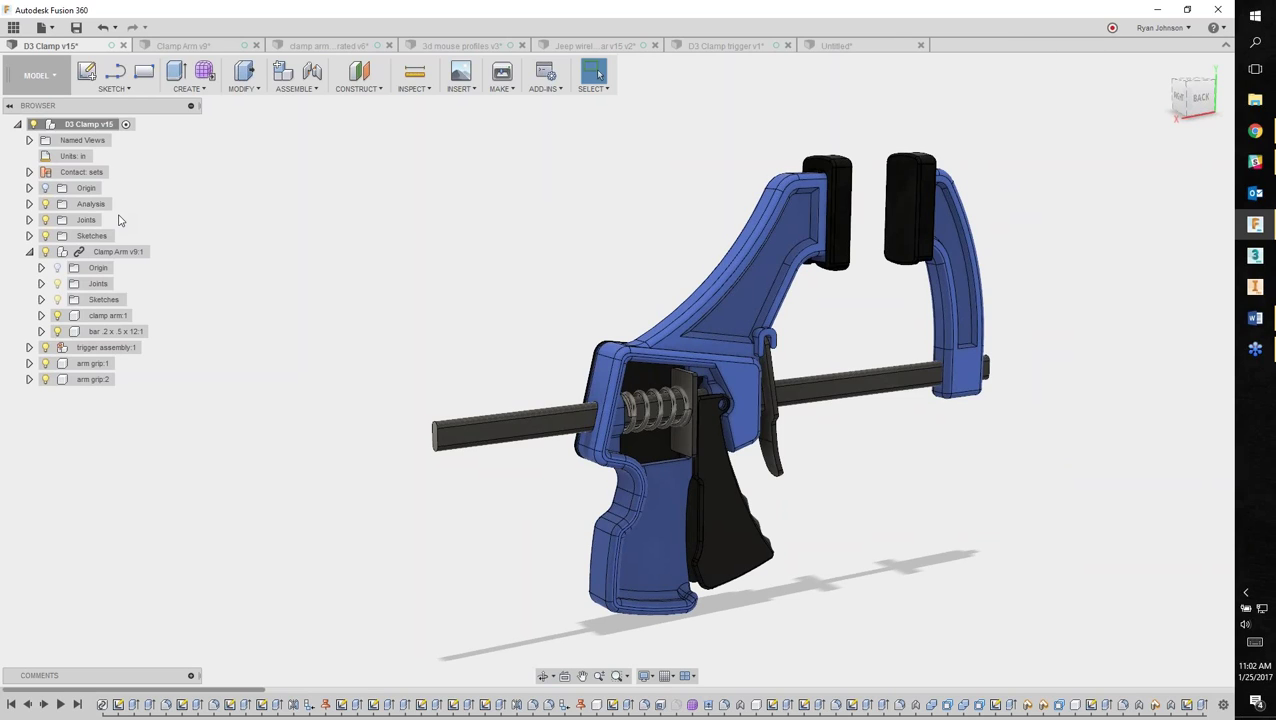
shift+middle_drag(388, 398, 577, 402)
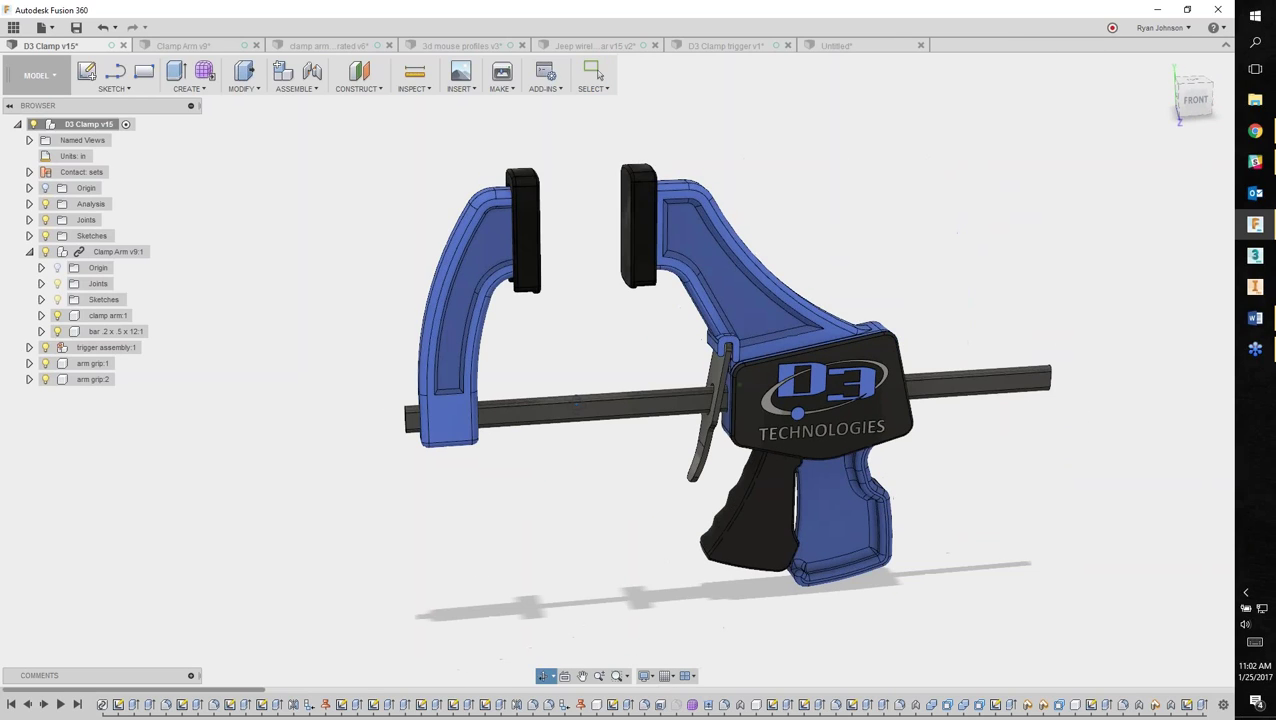
middle_drag(636, 314, 566, 322)
key(Escape)
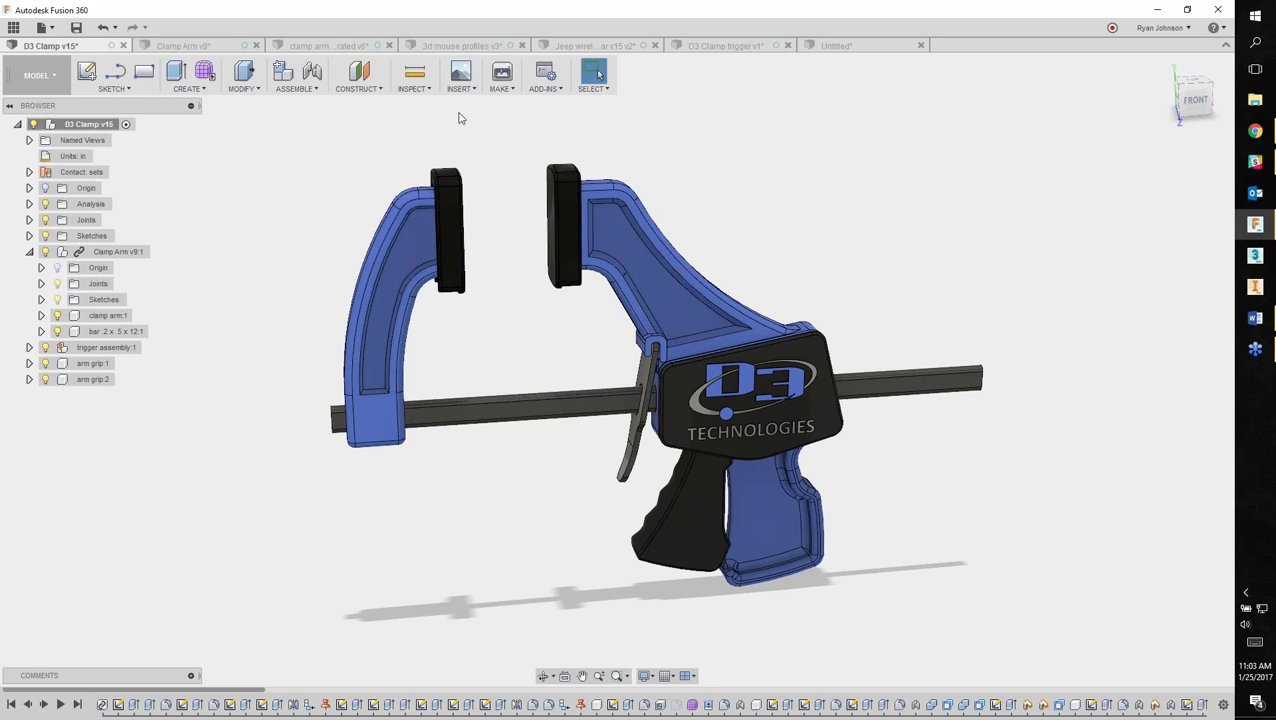
mouse_move(520, 353)
shift+middle_down()
mouse_move(561, 330)
mouse_move(530, 330)
mouse_move(522, 345)
shift+middle_up()
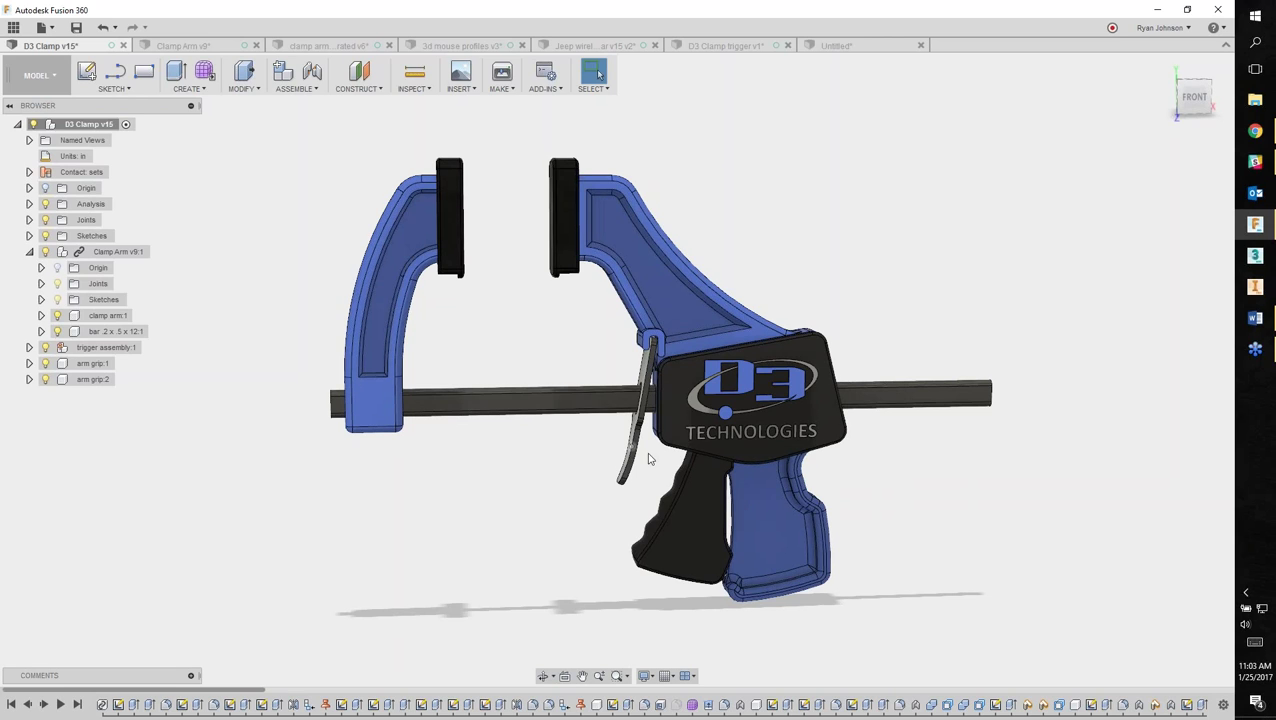
shift+middle_drag(598, 524, 530, 512)
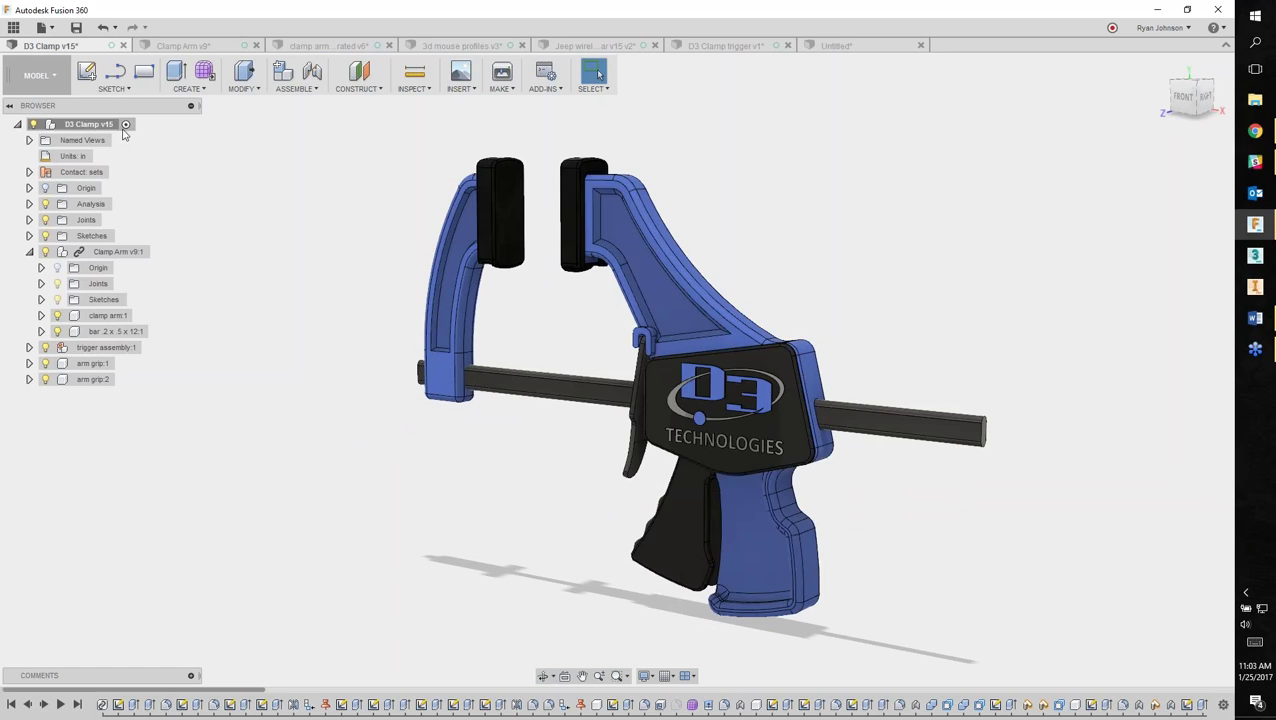
shift+middle_drag(481, 507, 598, 501)
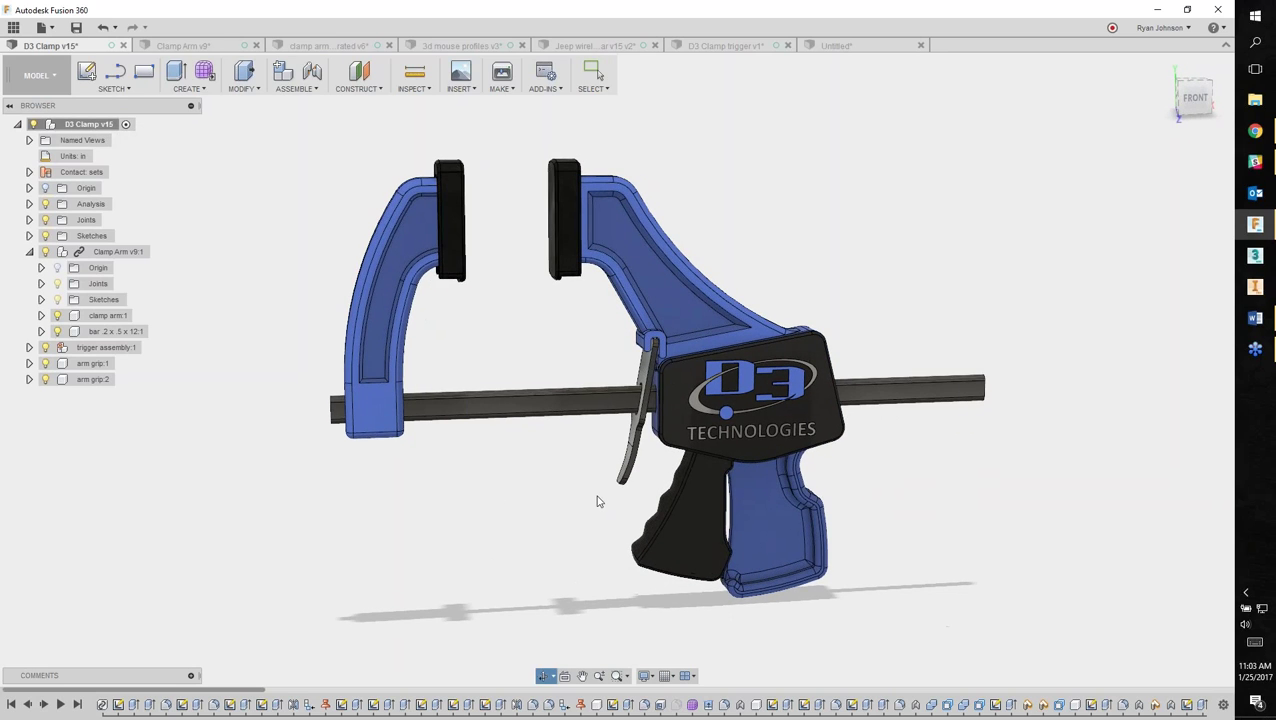
drag(618, 485, 649, 492)
shift+middle_drag(649, 492, 849, 236)
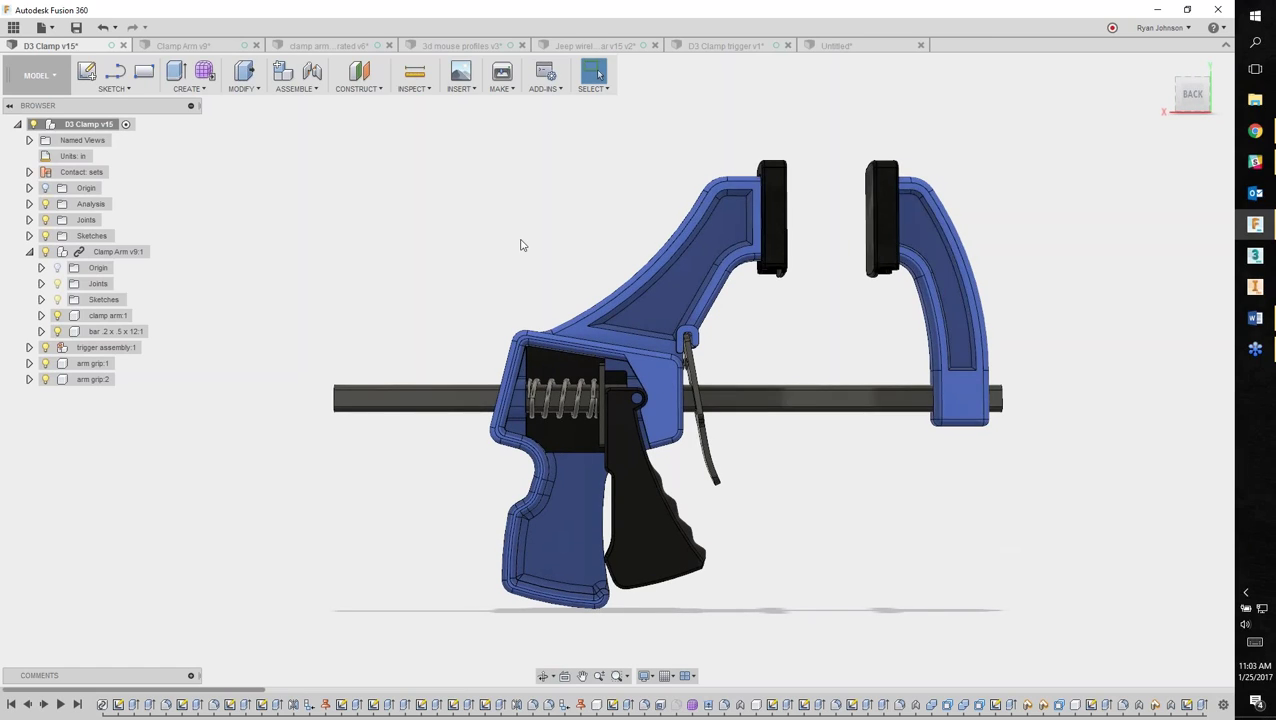
mouse_move(659, 549)
mouse_down()
mouse_move(605, 551)
mouse_move(661, 544)
mouse_up()
shift+middle_drag(353, 515, 636, 507)
drag(641, 528, 585, 522)
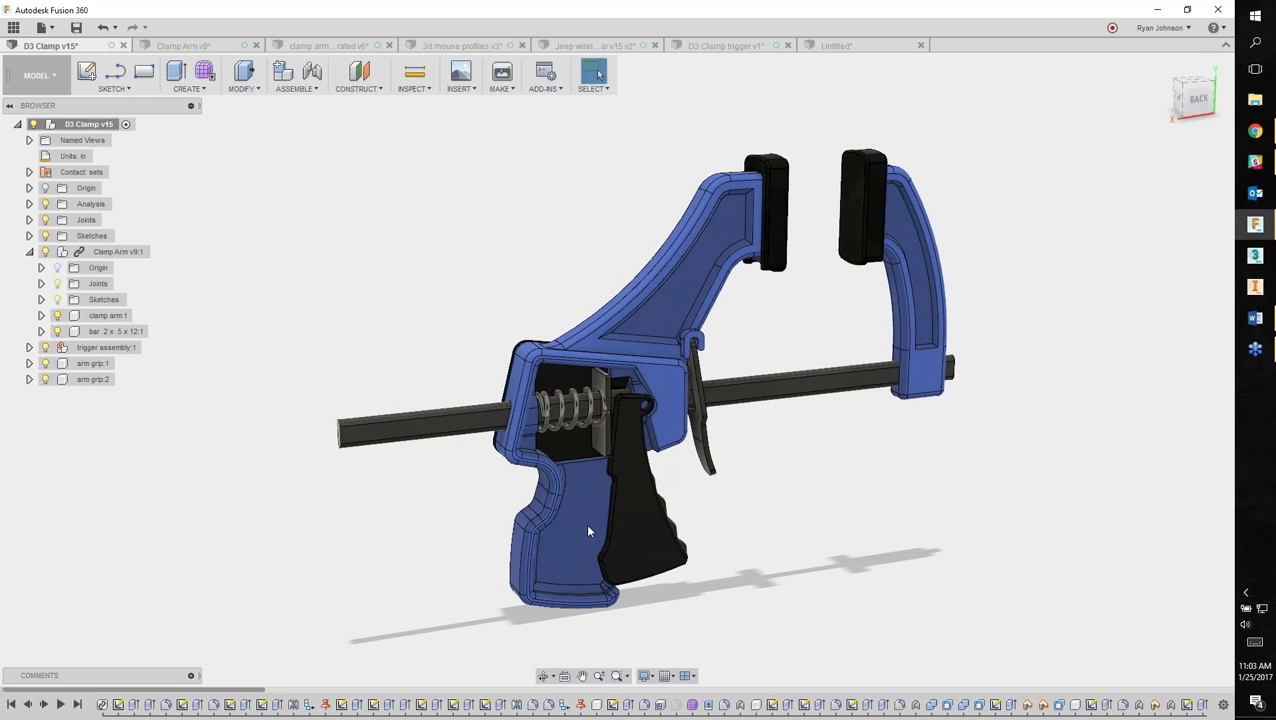
shift+middle_drag(830, 519, 581, 505)
key(Escape)
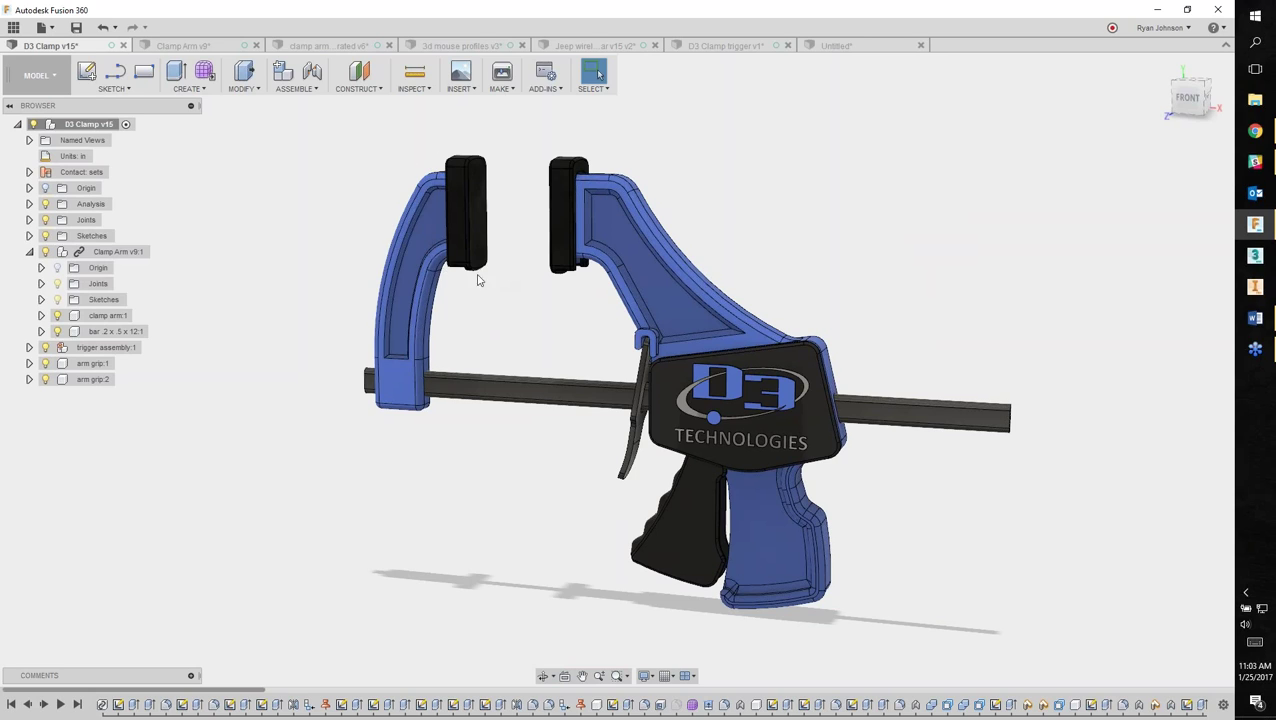
shift+middle_drag(484, 509, 511, 495)
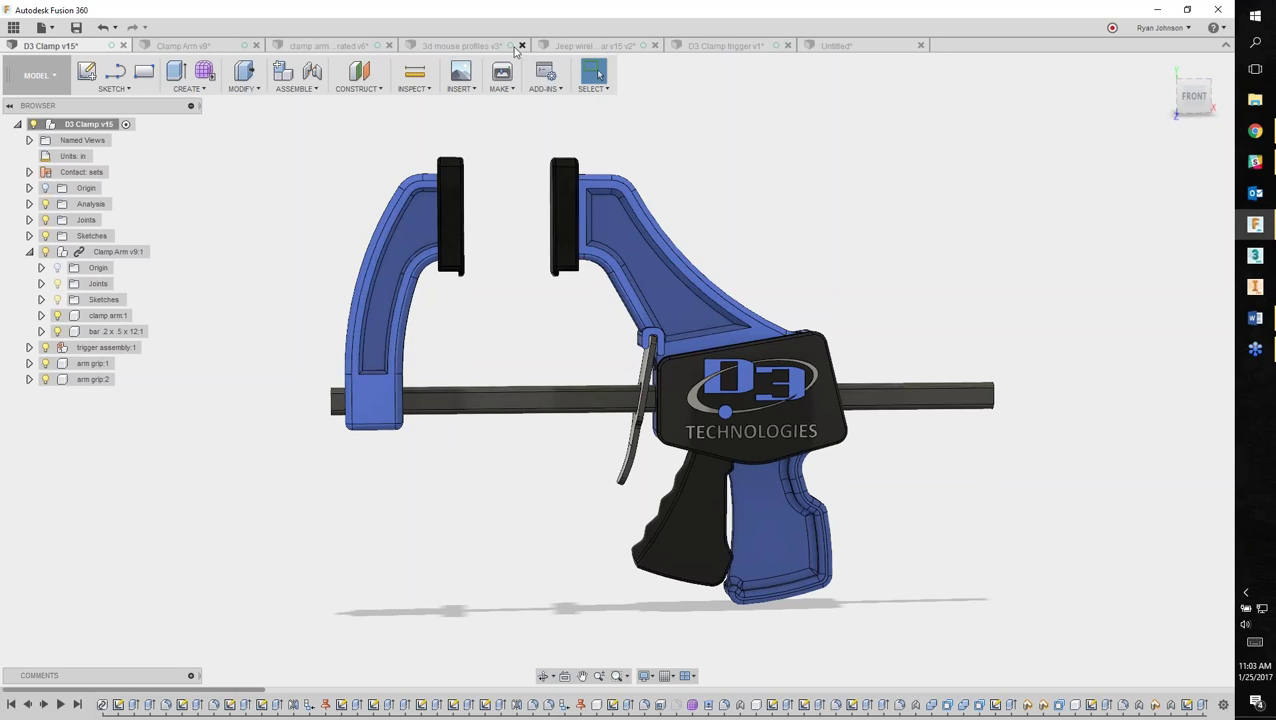
Switch to the Clamp Arm v9 design and inspect the clamp arm and bar.
click(190, 47)
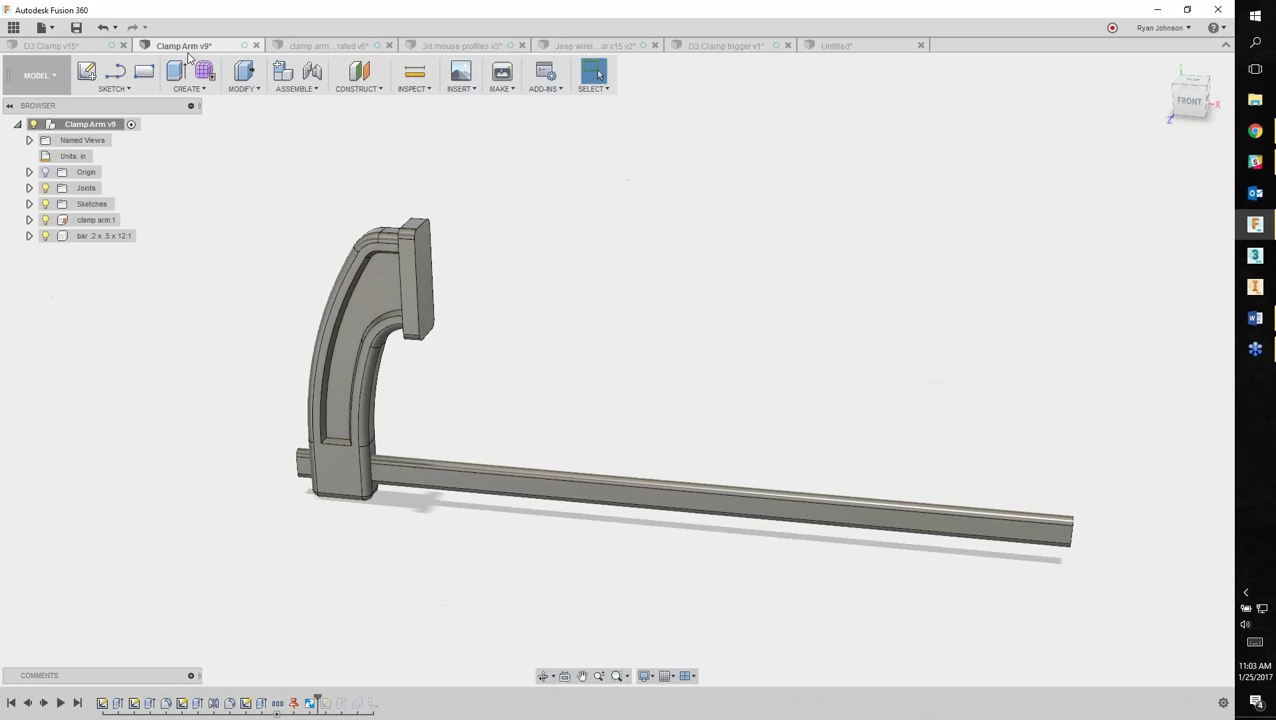
shift+middle_drag(441, 380, 540, 355)
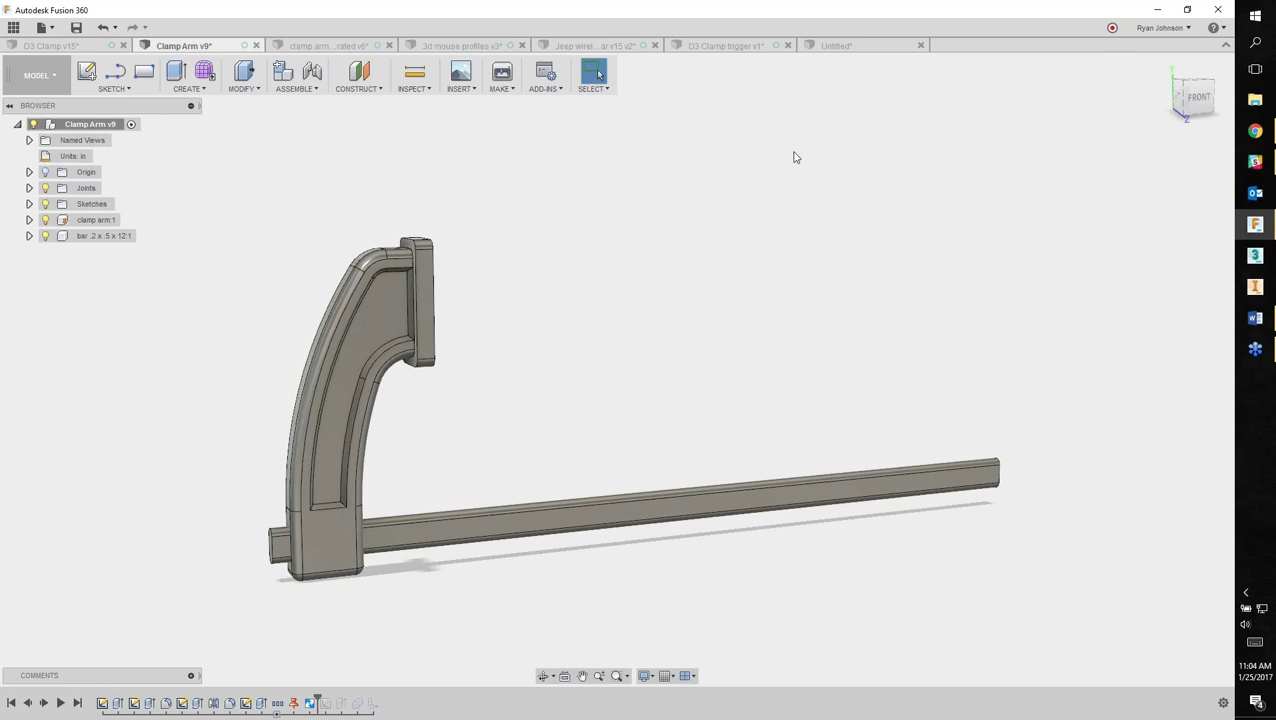
Switch to the untitled design and create a sketch on the vertical front (XY) plane.
click(840, 46)
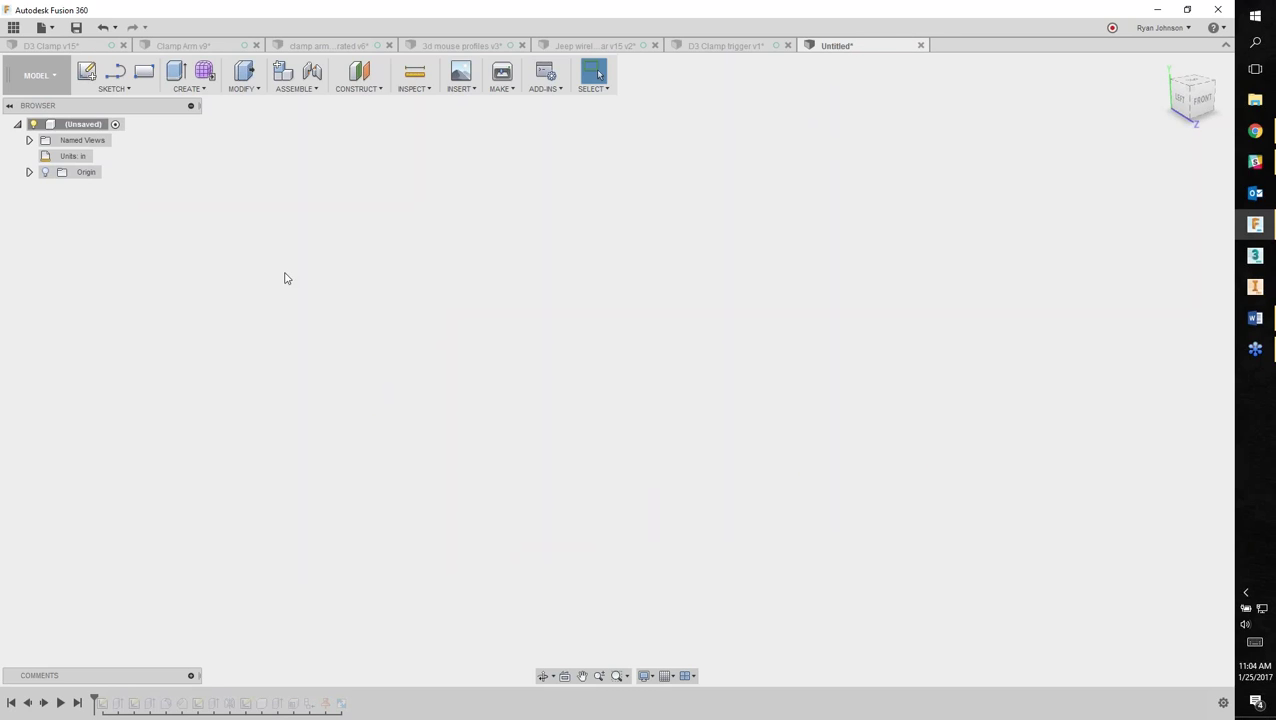
click(86, 71)
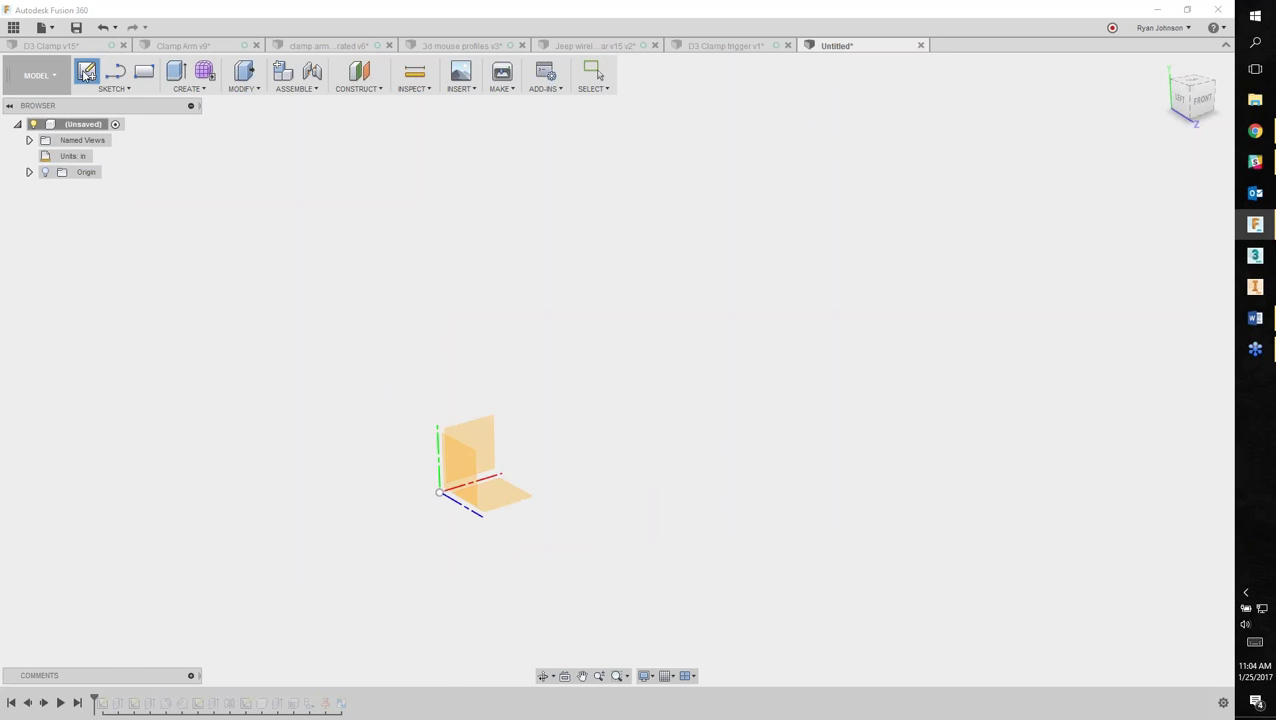
shift+middle_drag(669, 376, 600, 365)
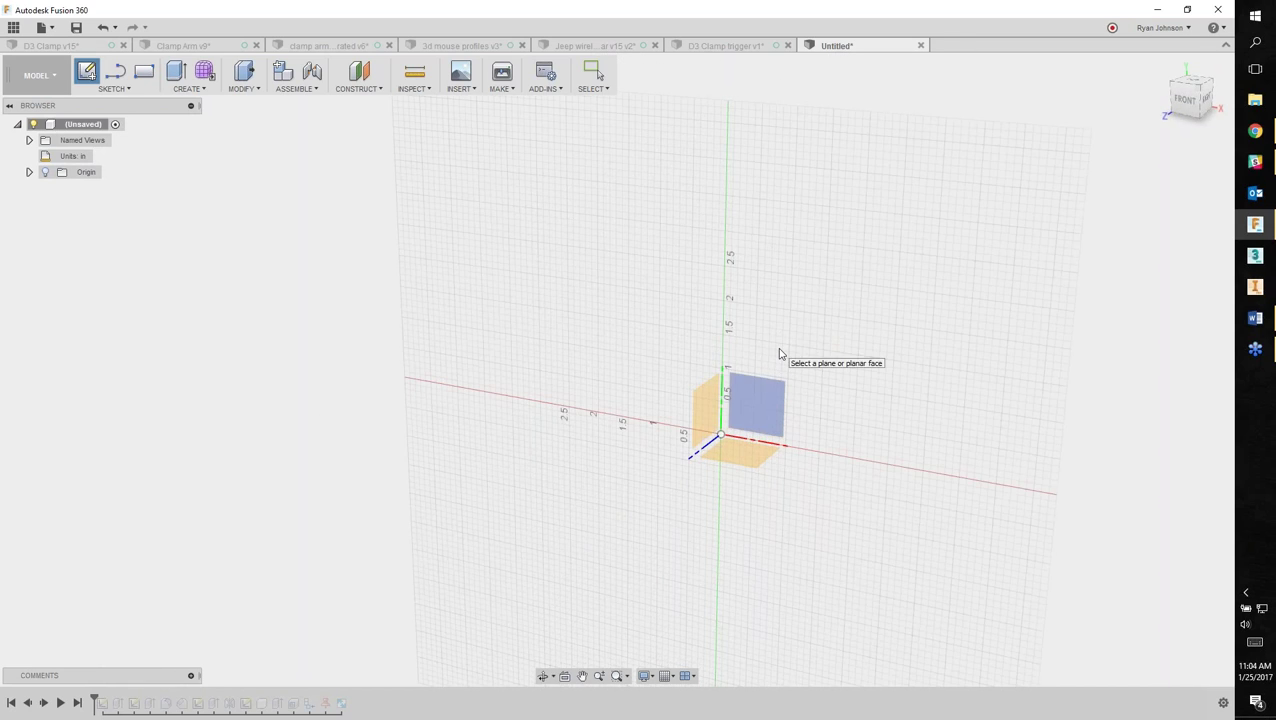
click(780, 354)
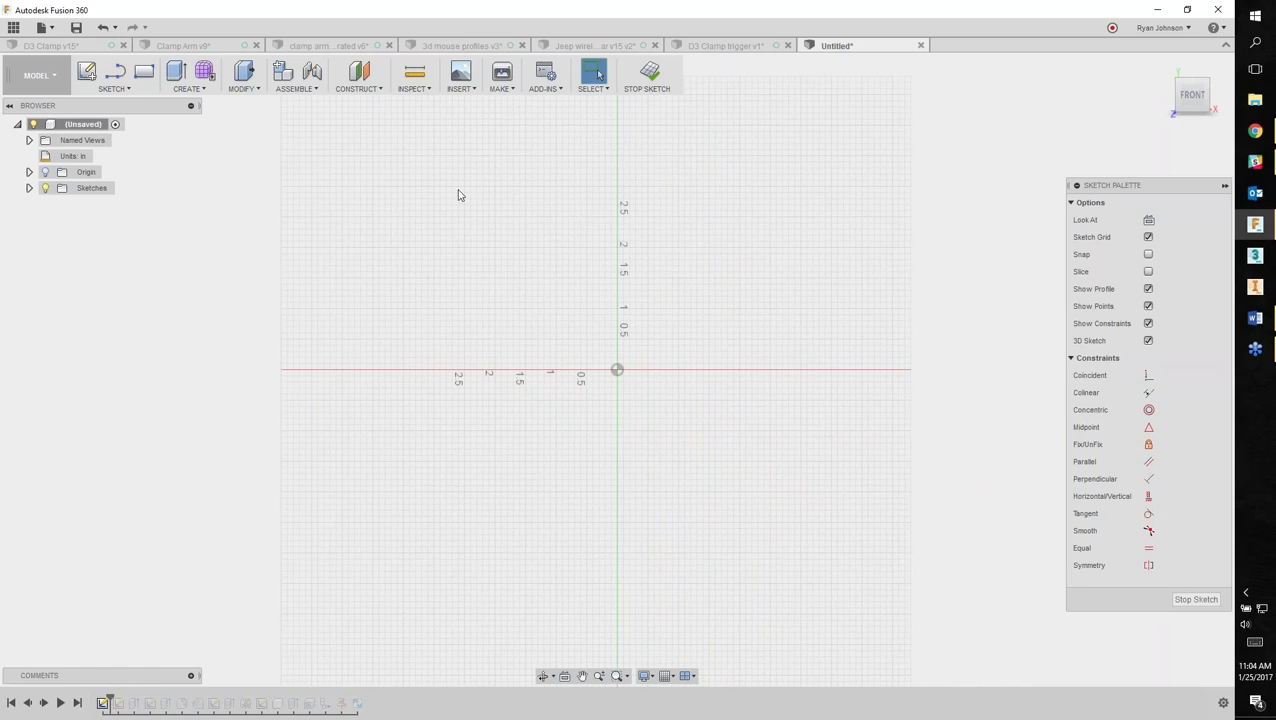
Sketch a center rectangle at the origin, 0.75 in wide and 1 in high.
click(113, 88)
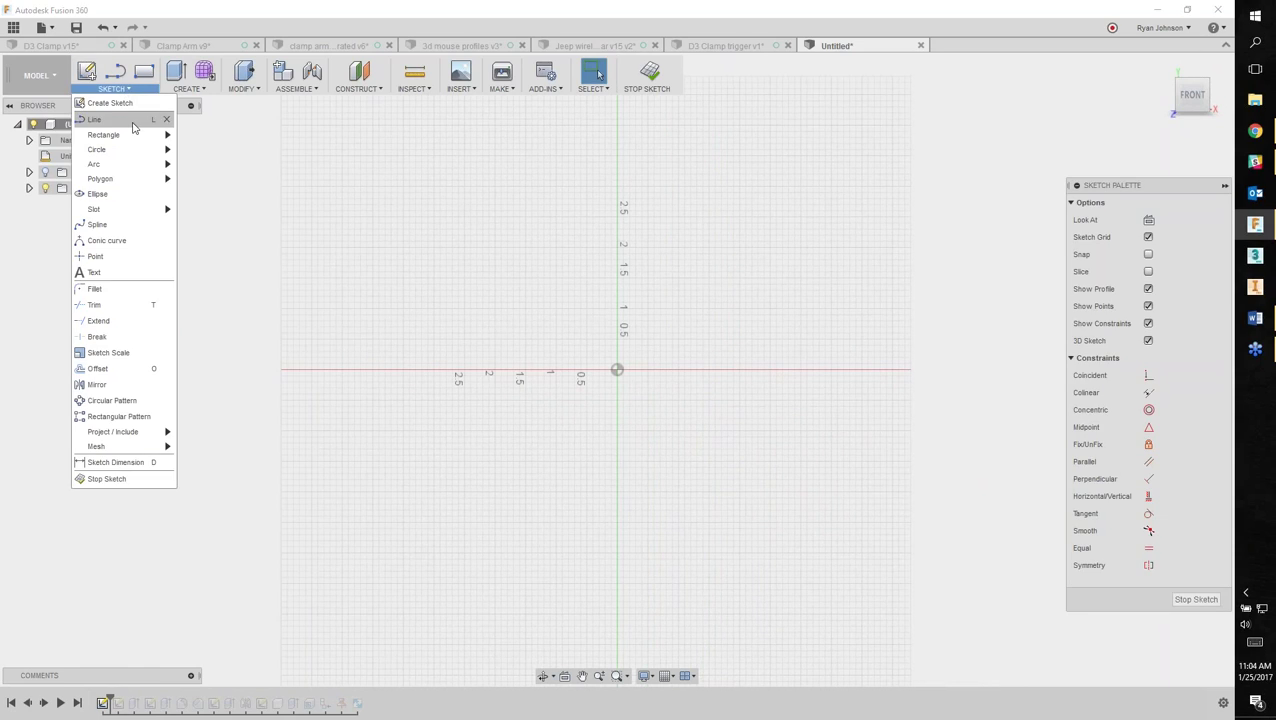
mouse_move(137, 135)
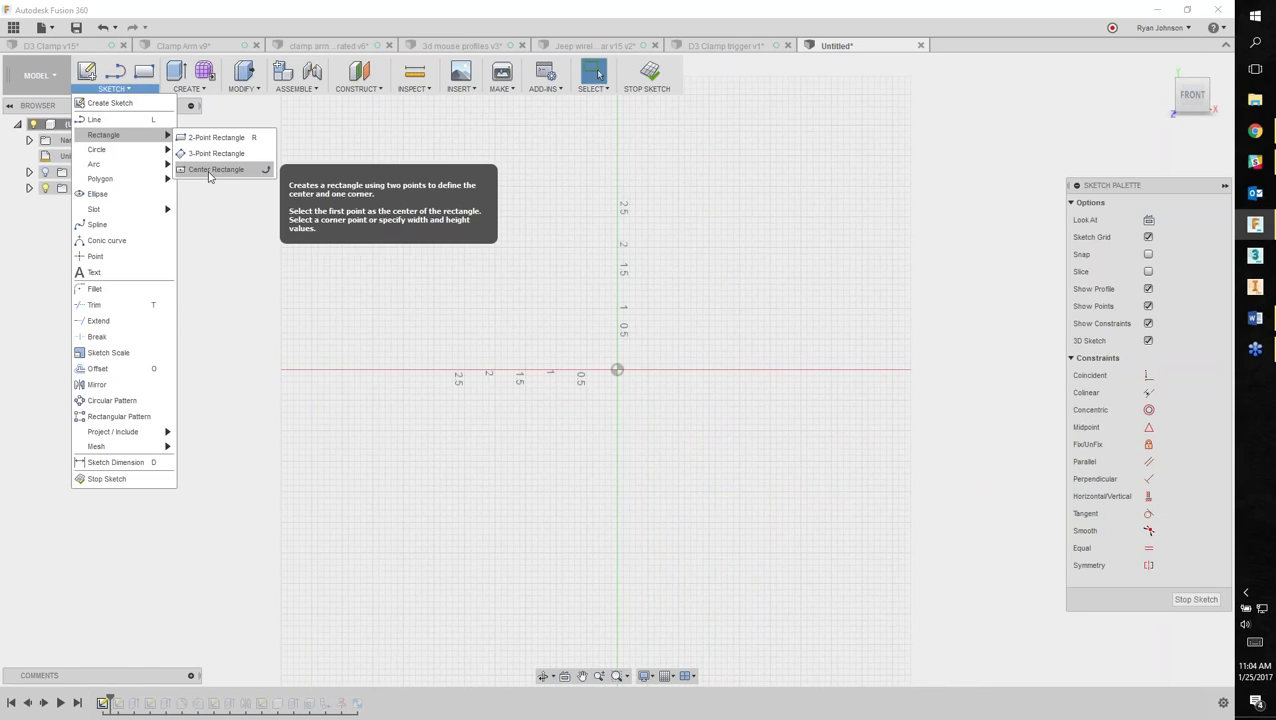
click(210, 171)
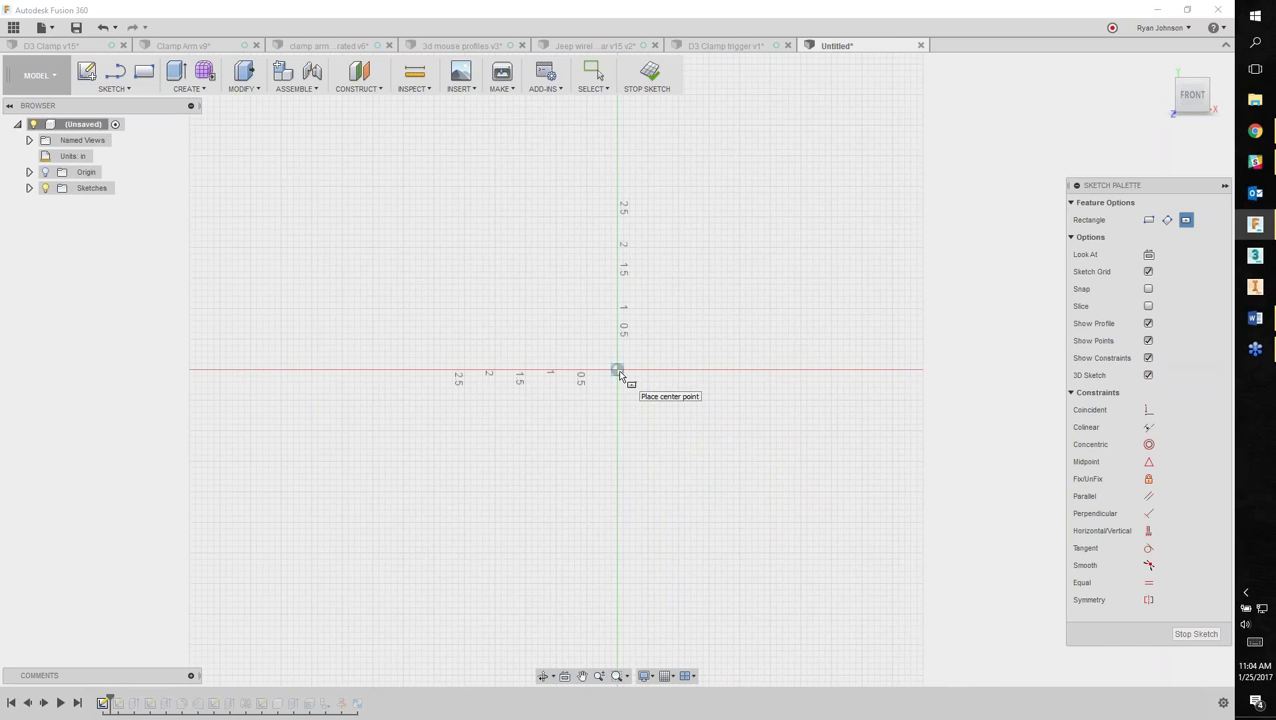
scroll(683, 362, up, 4)
mouse_move(651, 343)
middle_down()
mouse_move(655, 387)
mouse_move(629, 407)
mouse_move(627, 433)
middle_up()
scroll(612, 432, down, 3)
click(570, 479)
click(496, 388)
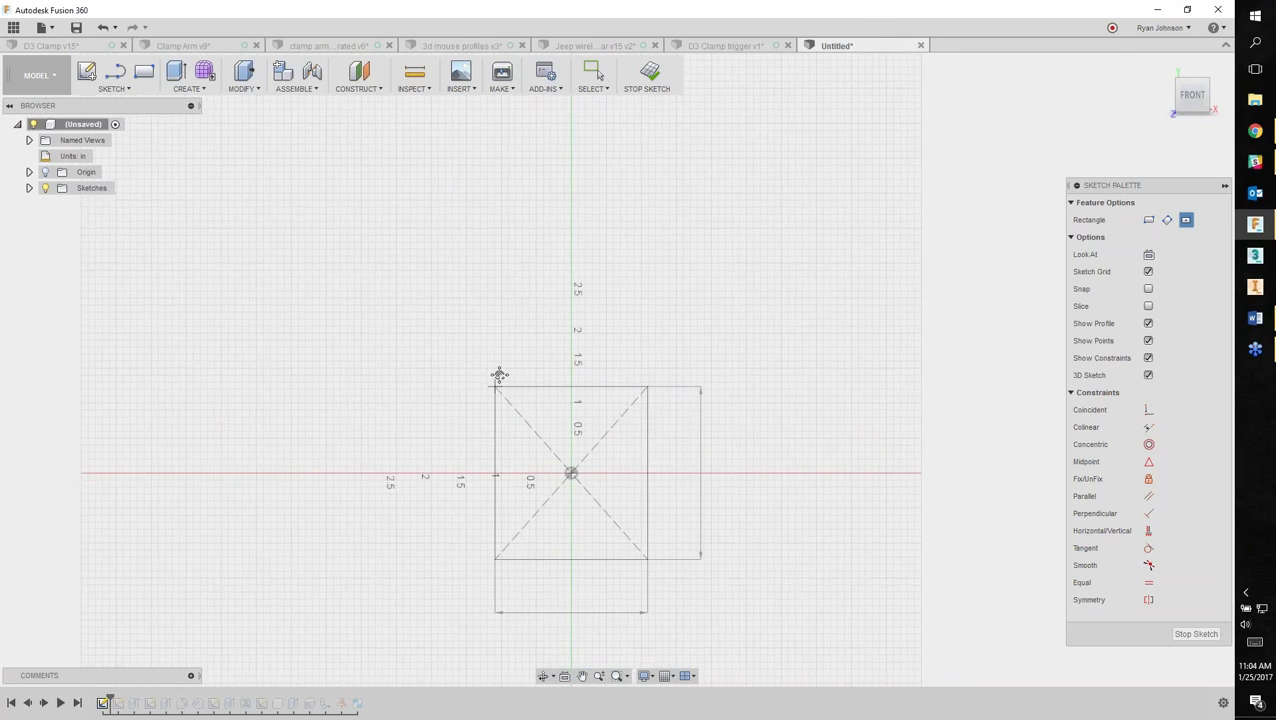
middle_drag(499, 375, 510, 321)
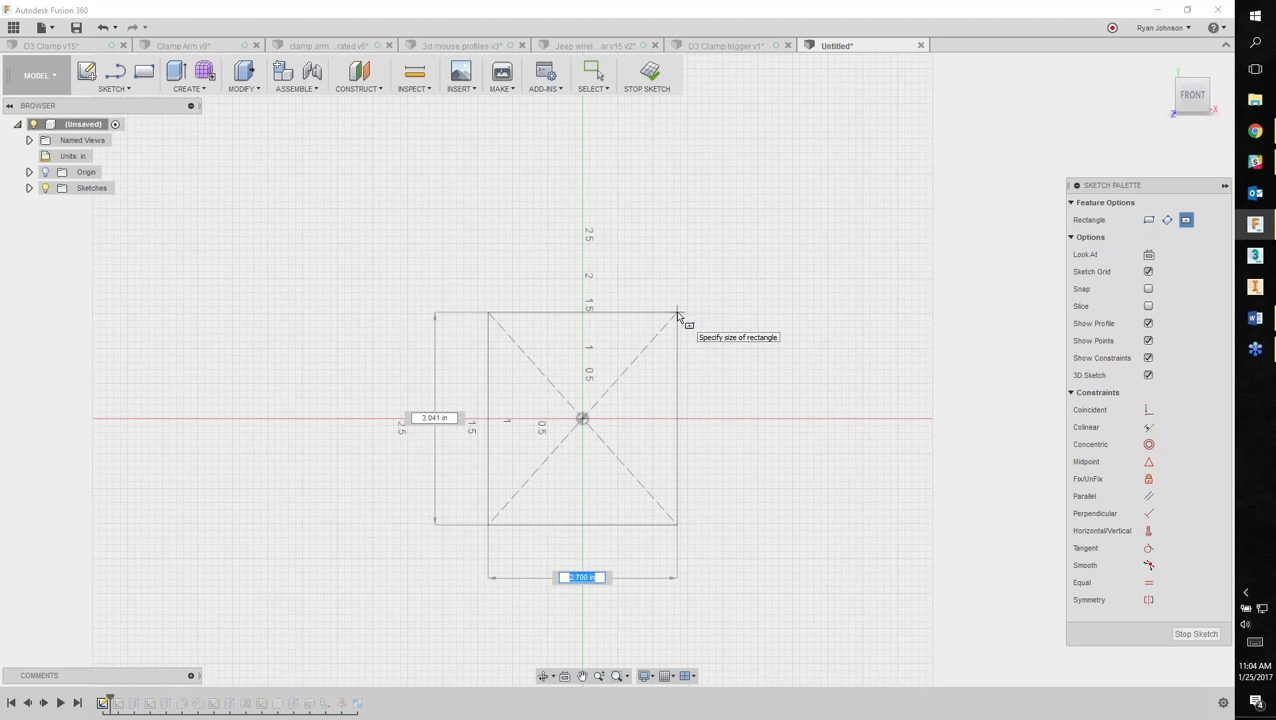
key(Tab)
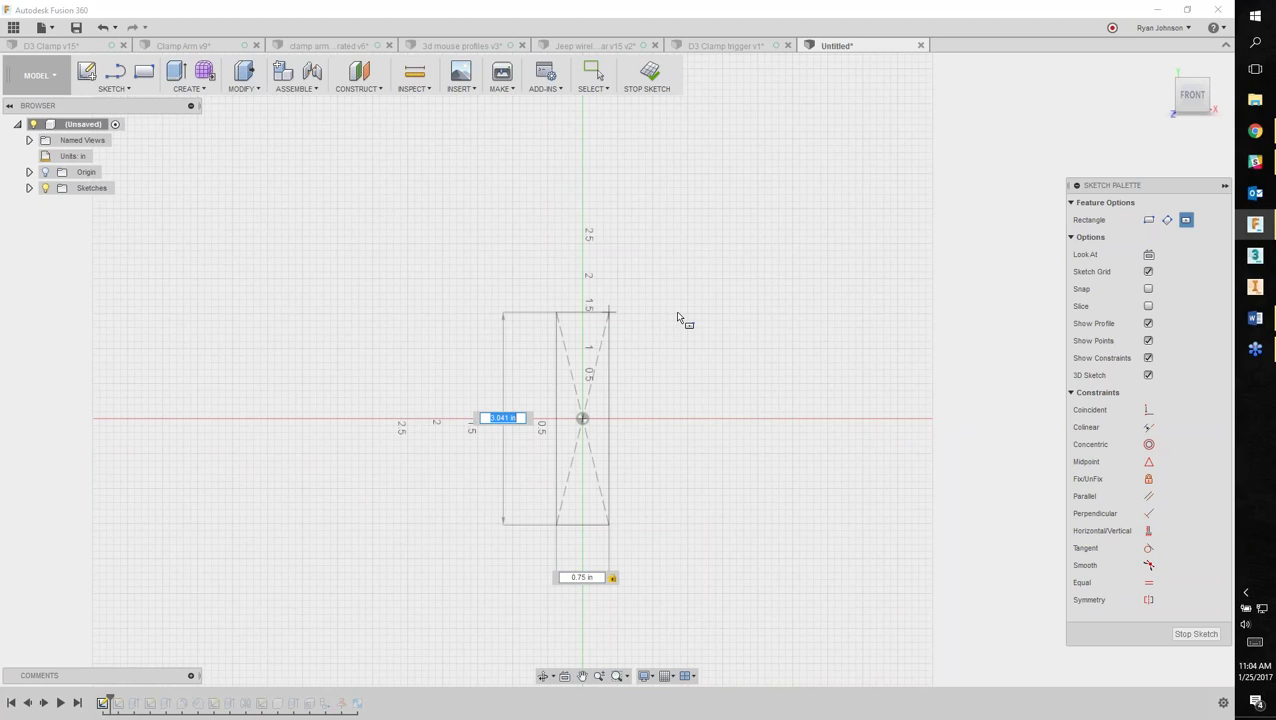
text(1)
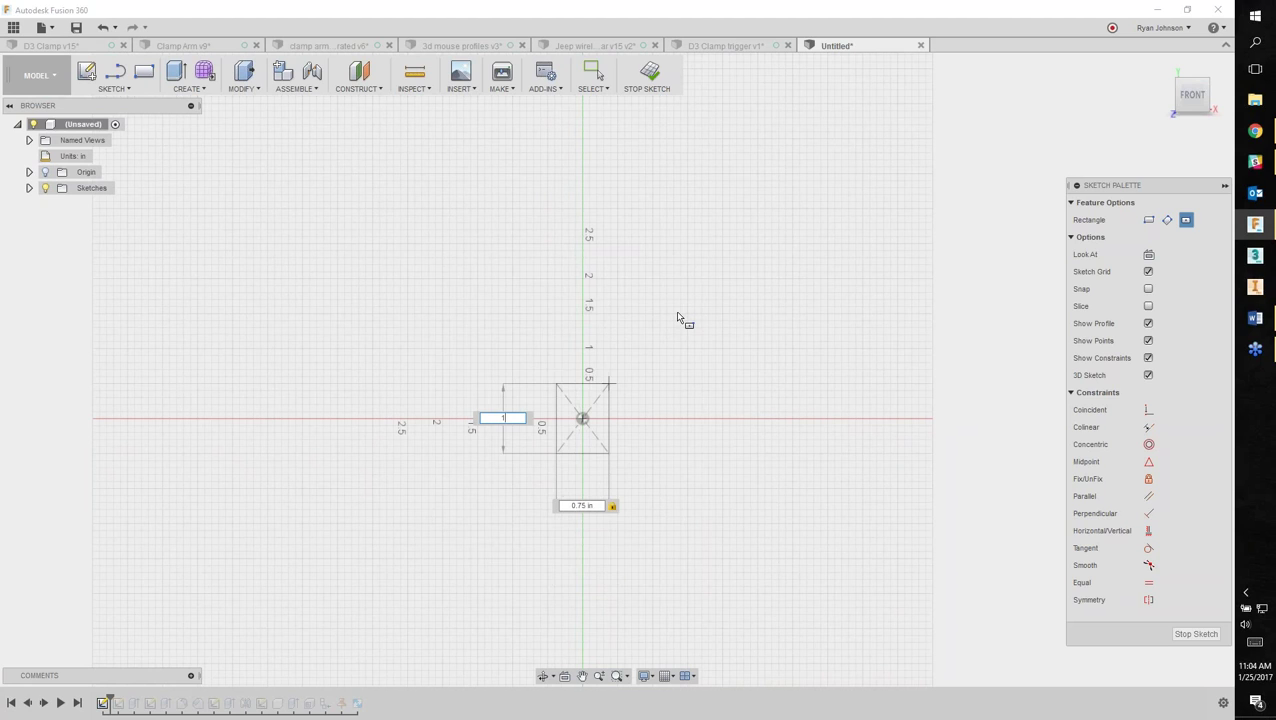
key(Return)
key(Escape)
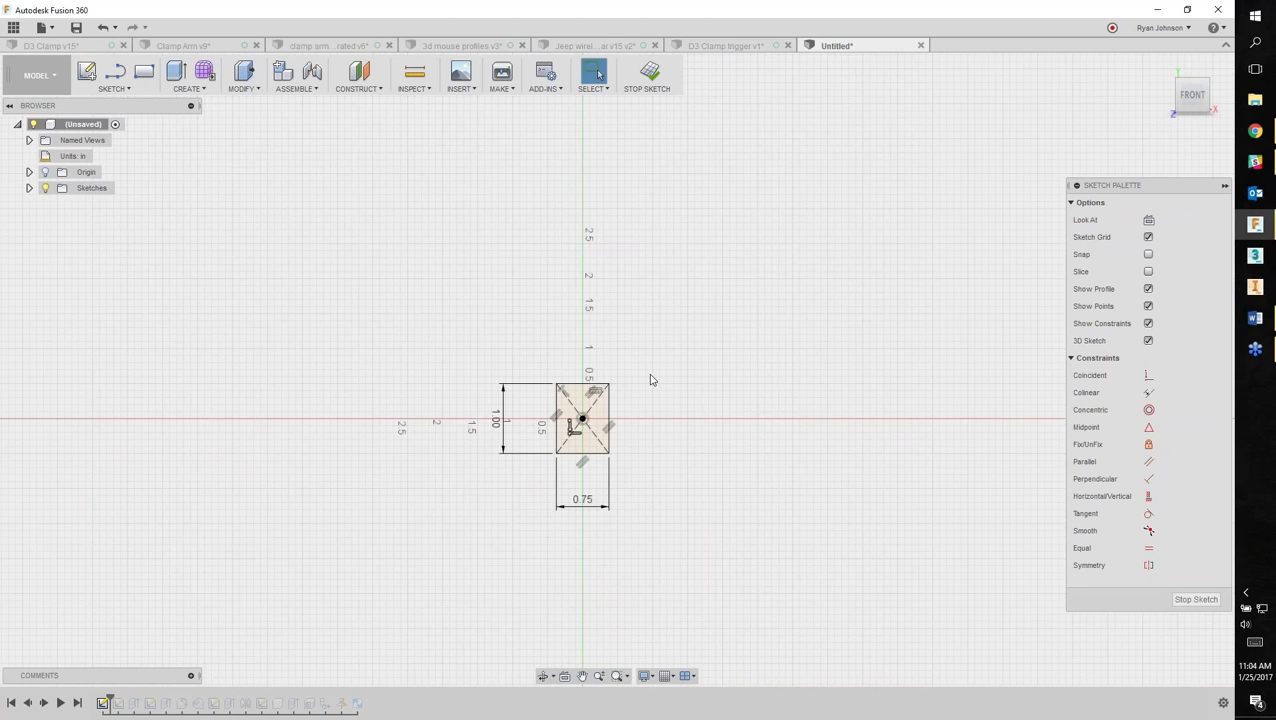
Draw a 3-point arc from the rectangle's upper-left corner, tangent to its left side and curving up to the right, as the arm's outer edge.
scroll(649, 377, up, 3)
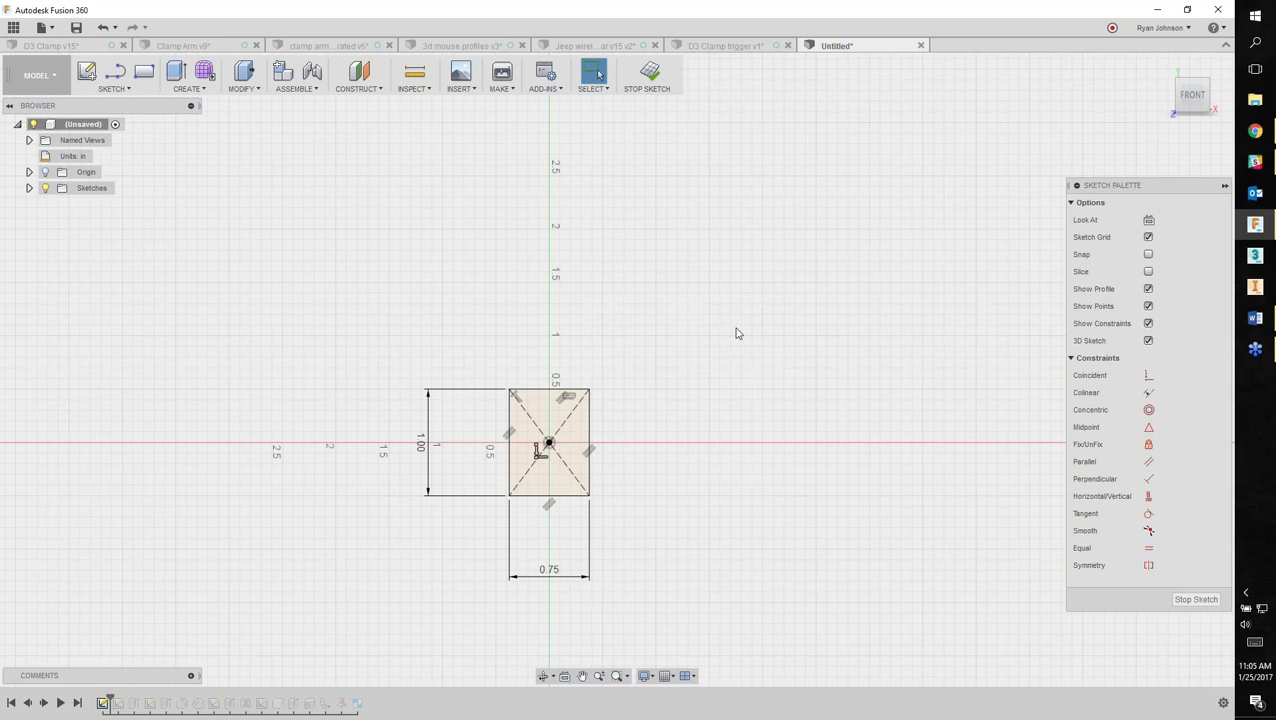
middle_drag(683, 319, 689, 344)
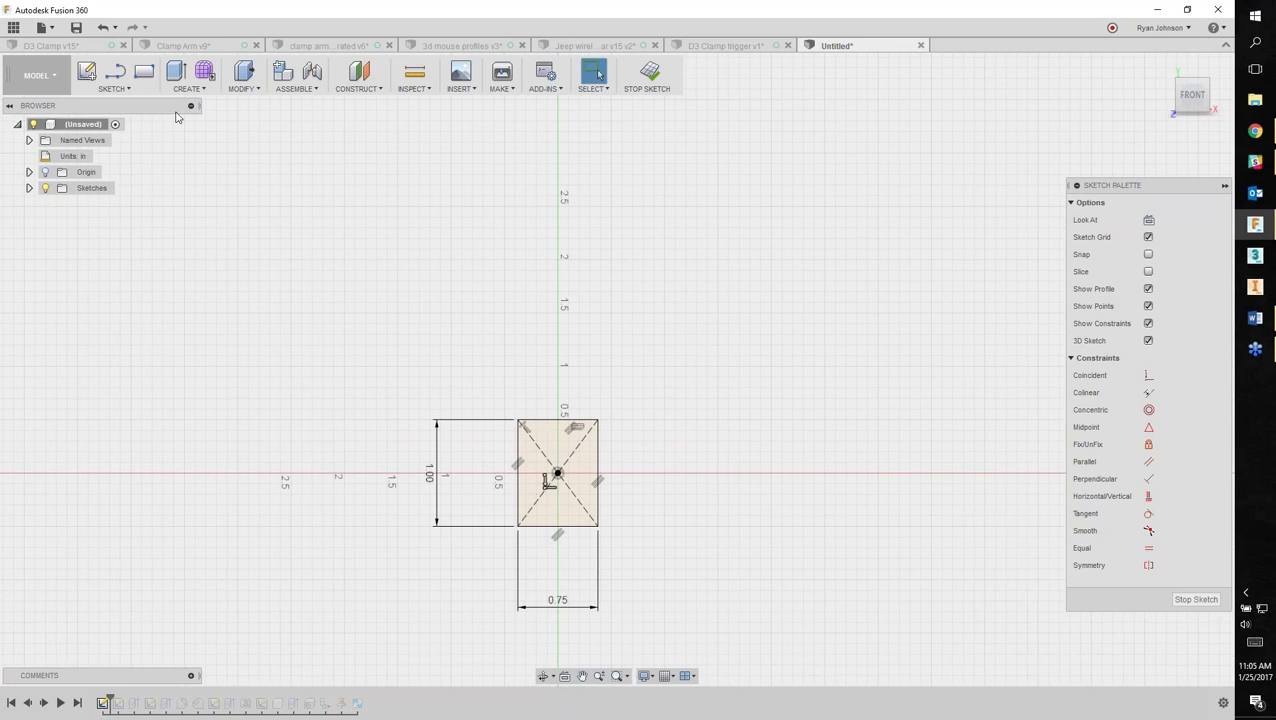
click(129, 91)
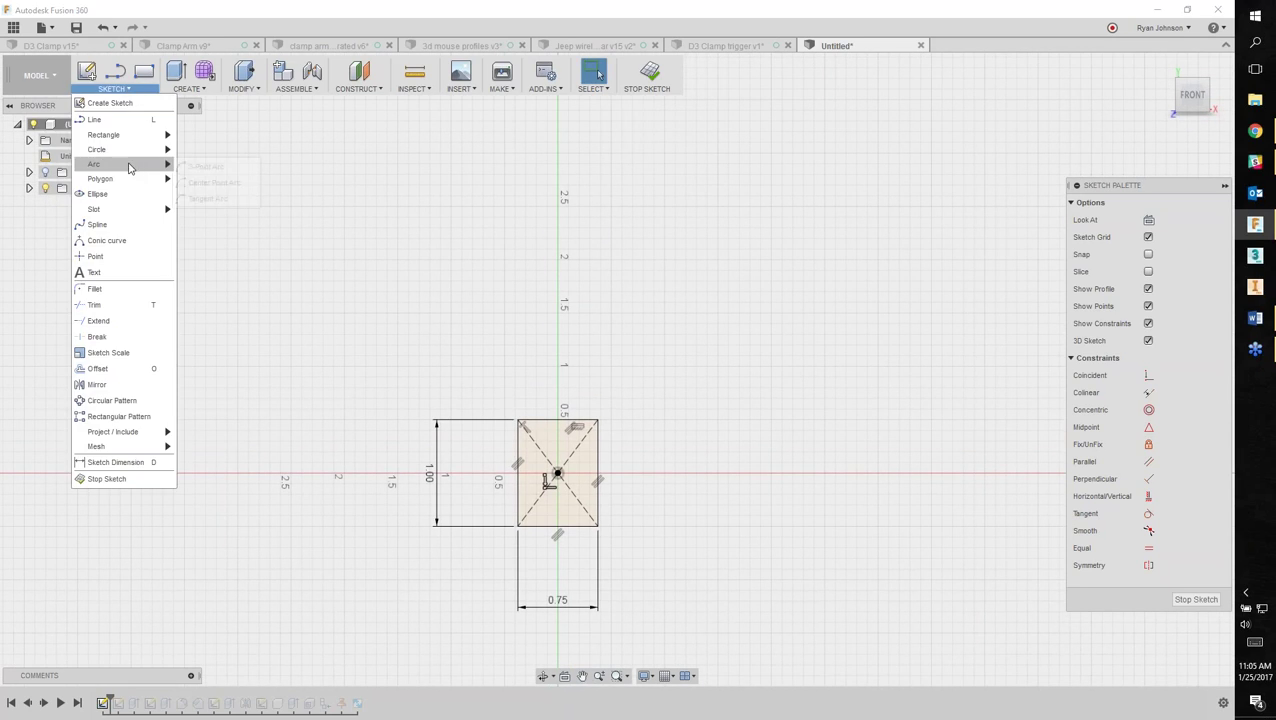
mouse_move(150, 165)
click(204, 167)
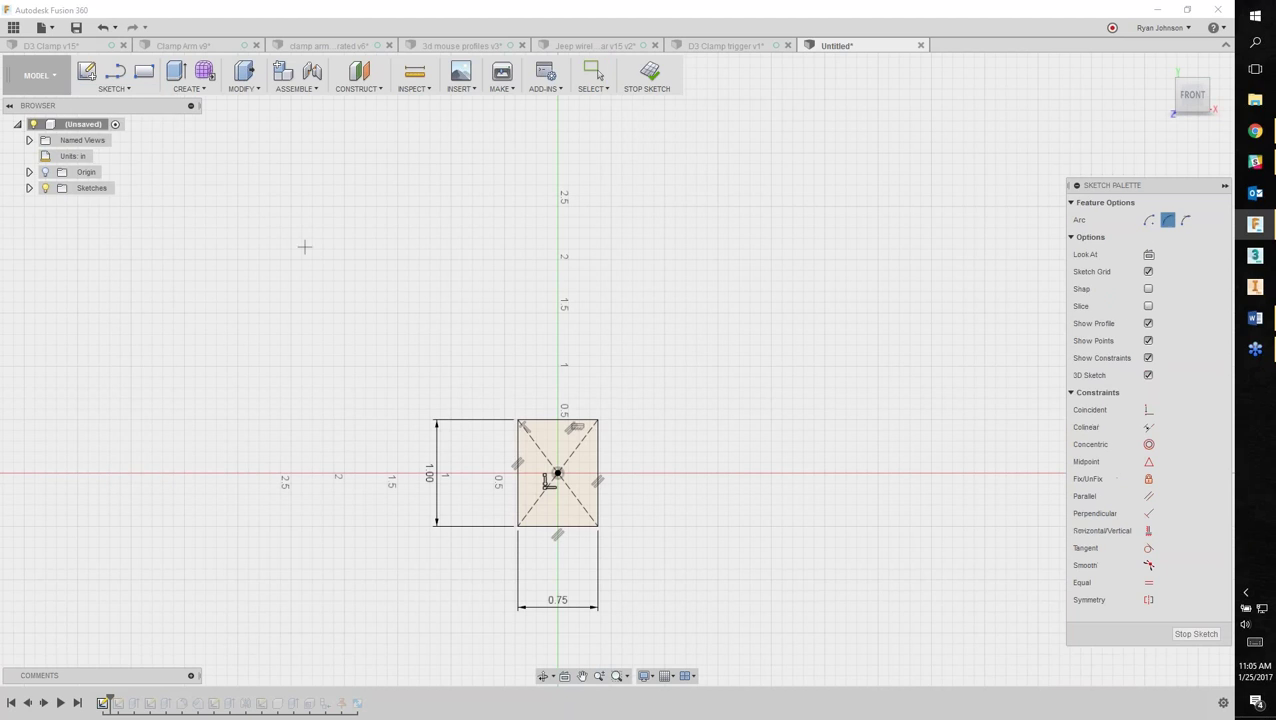
click(517, 420)
middle_drag(672, 140, 672, 202)
click(688, 167)
click(622, 226)
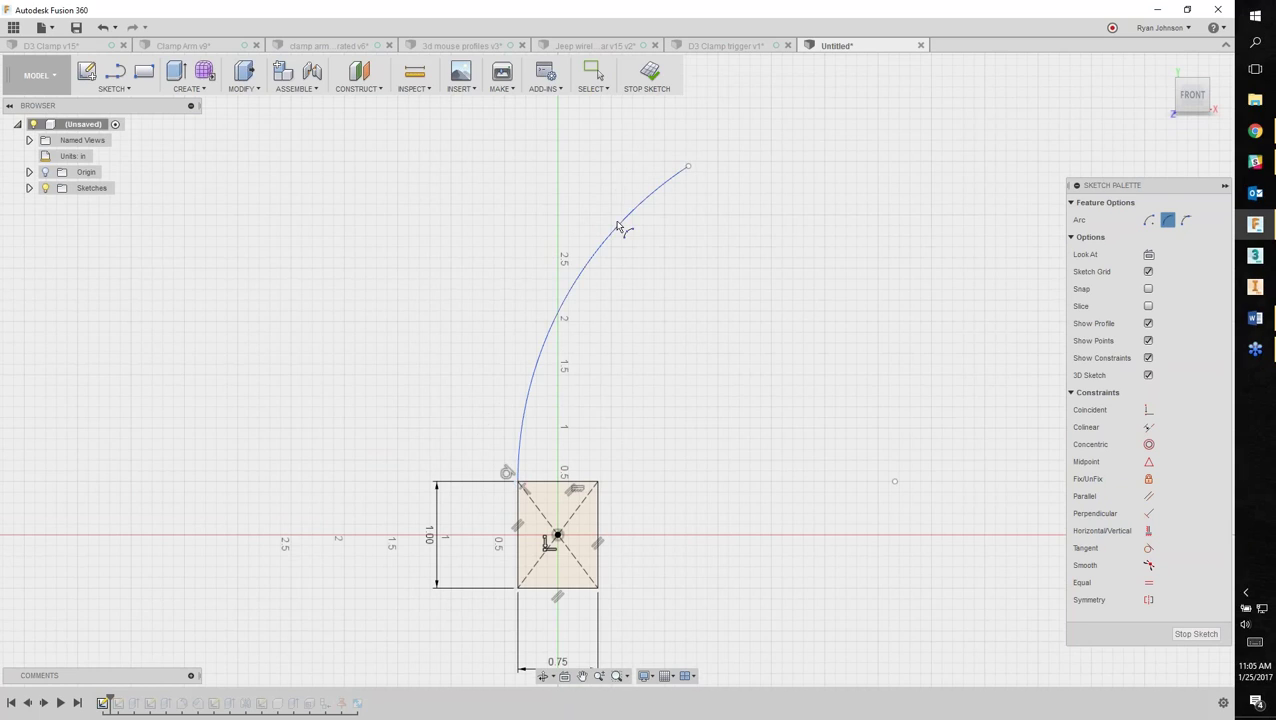
Draw a second 3-point arc from the rectangle's upper-right corner, following the first arc as the arm's inner edge.
click(598, 481)
key(Escape)
click(738, 257)
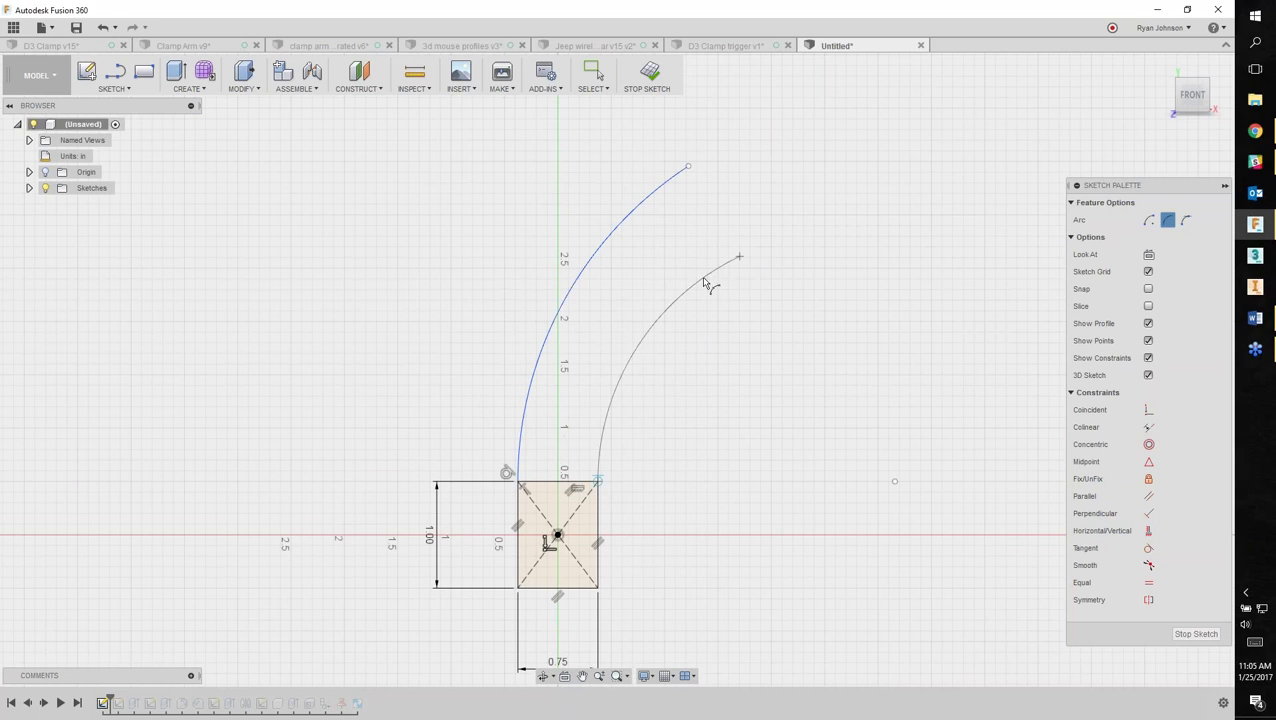
click(648, 338)
right_click(680, 468)
click(740, 458)
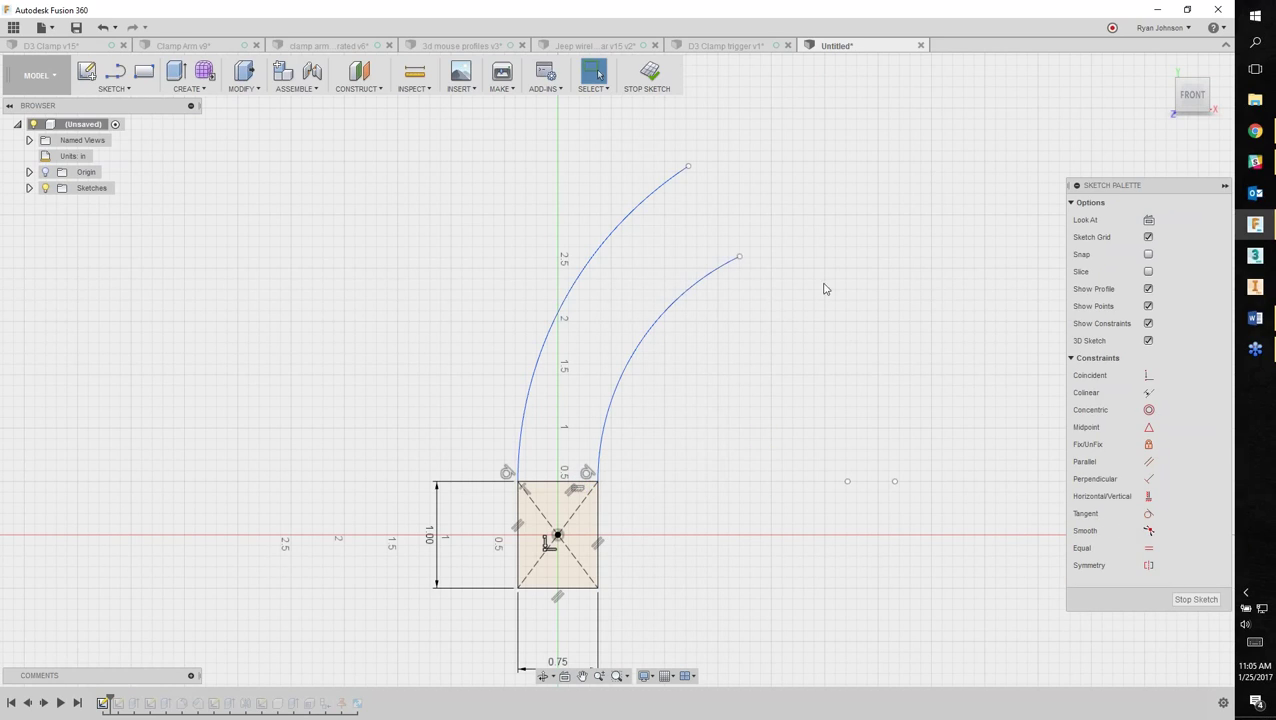
Close the arm profile between the arcs' free ends with two horizontal lines joined by a vertical end line.
middle_drag(824, 247, 745, 291)
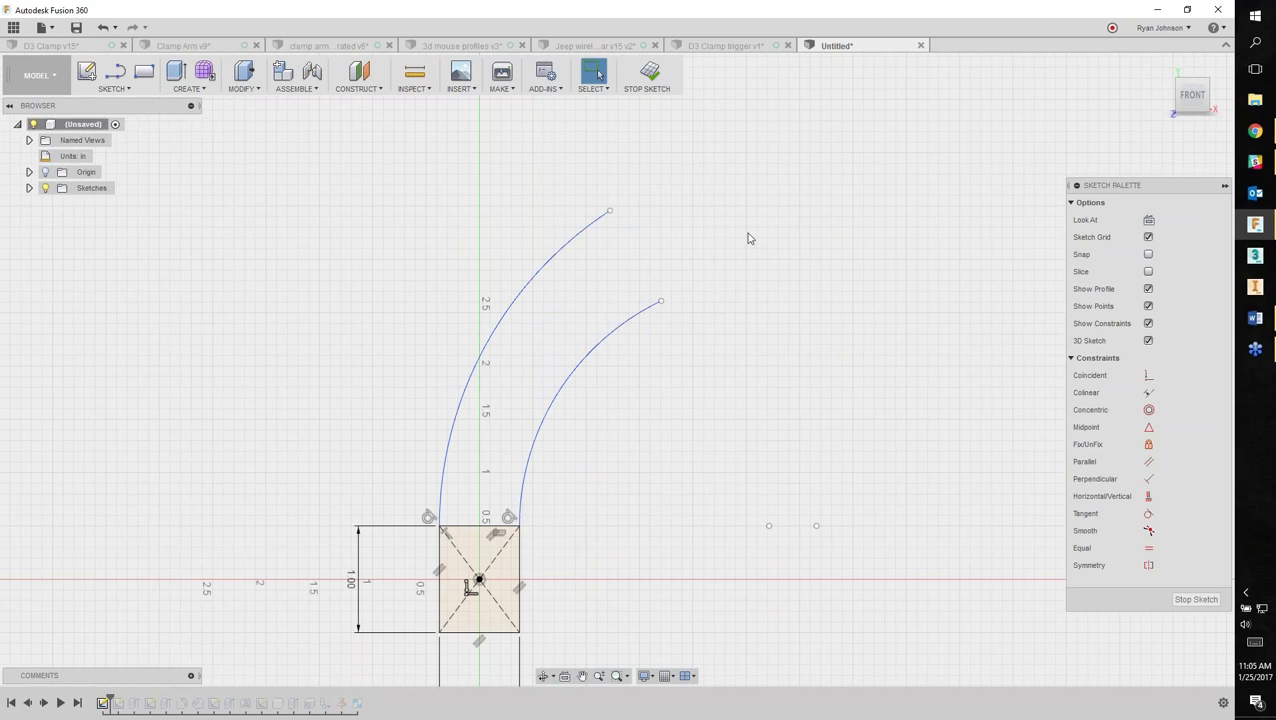
click(115, 71)
click(610, 211)
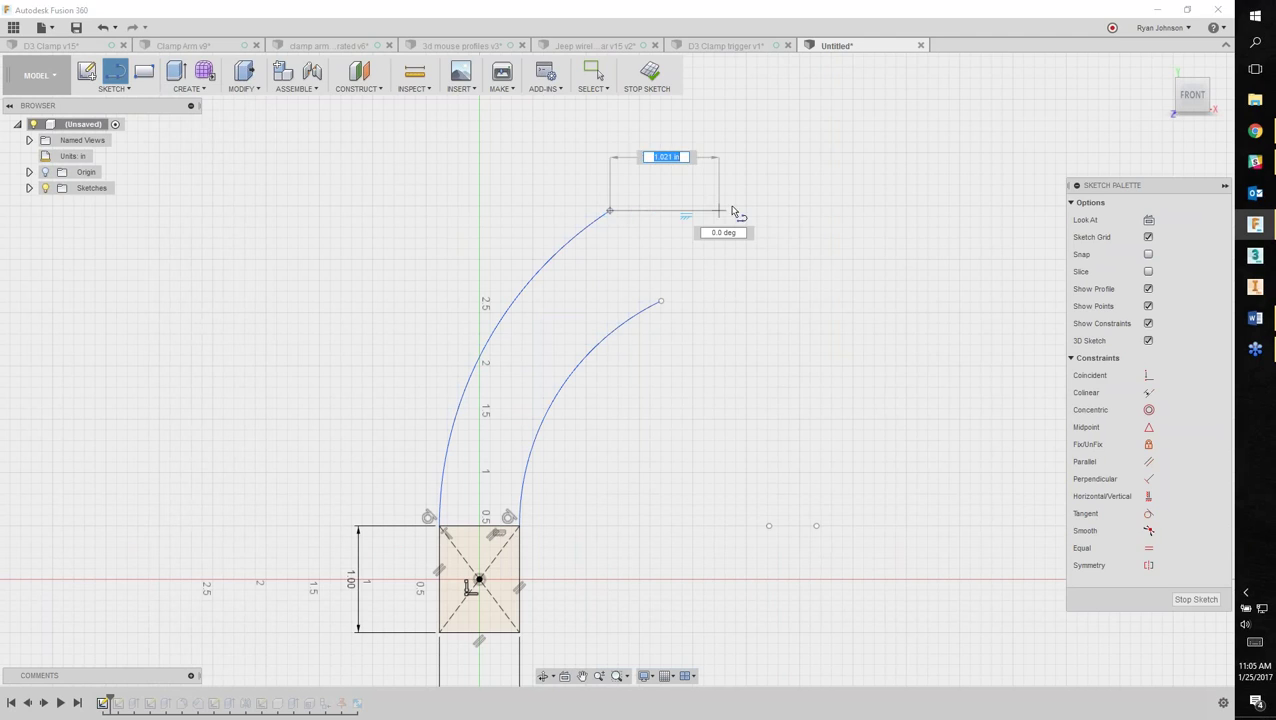
click(740, 211)
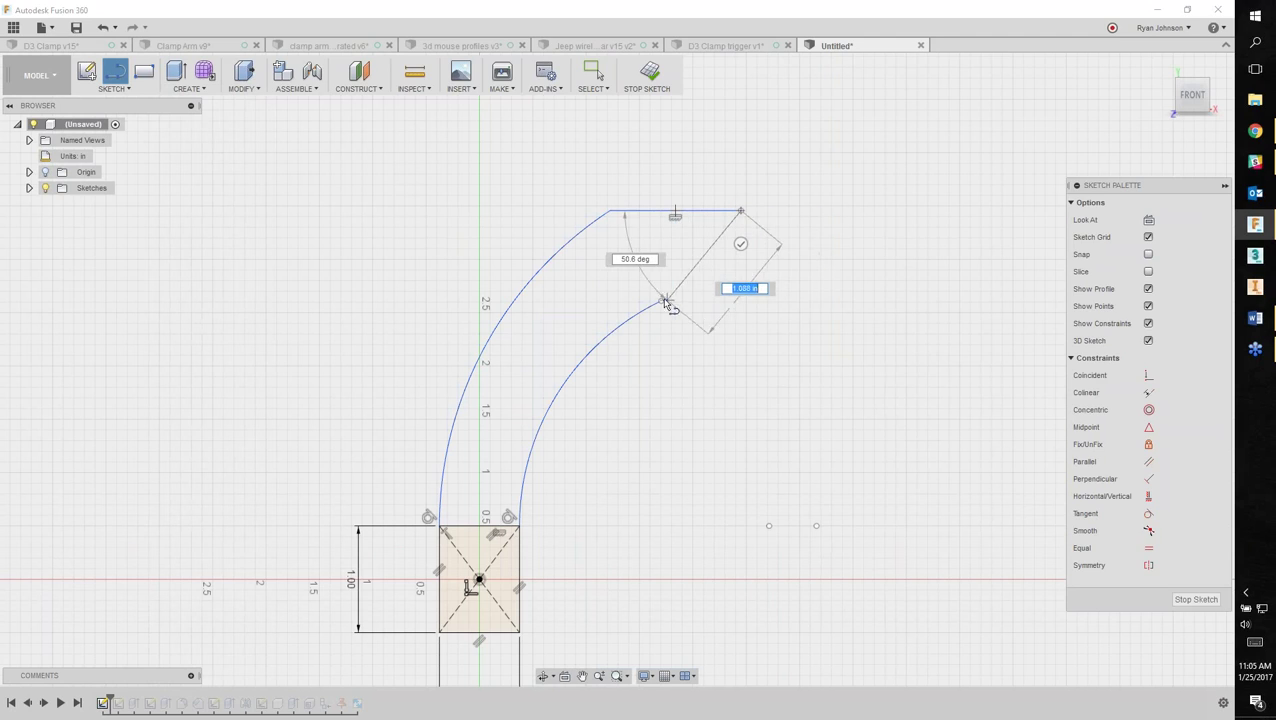
click(740, 300)
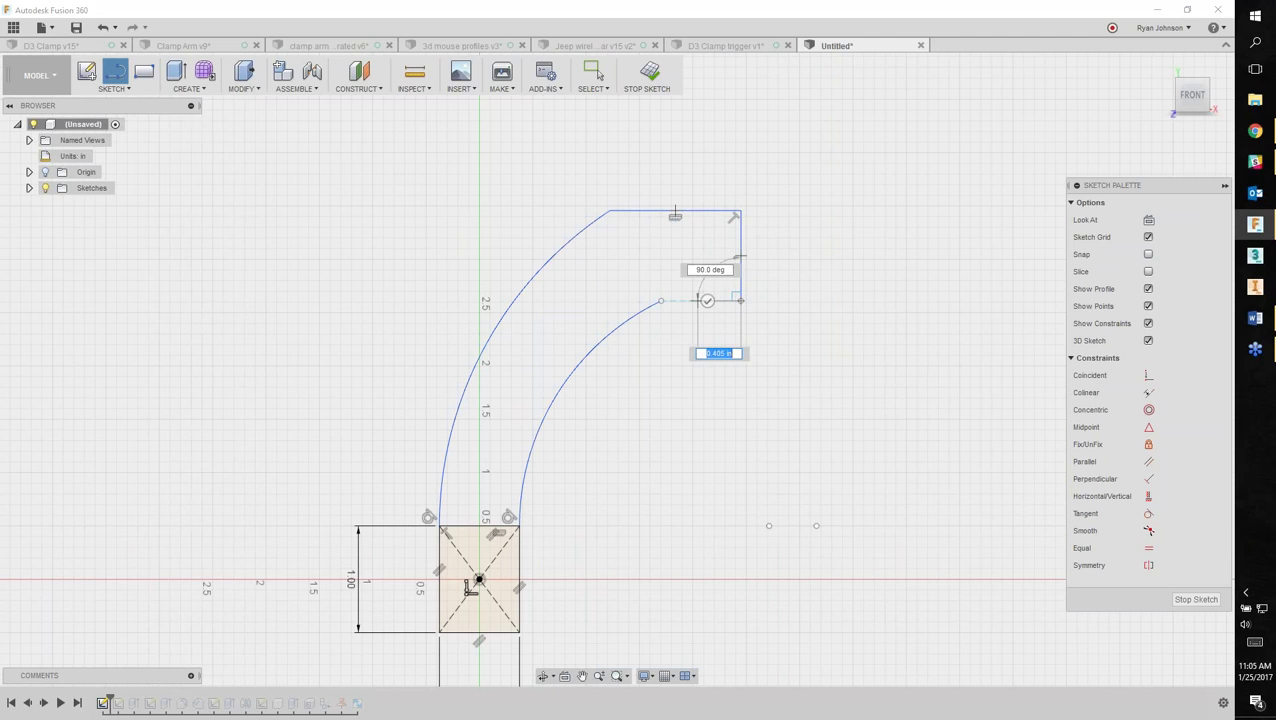
click(662, 300)
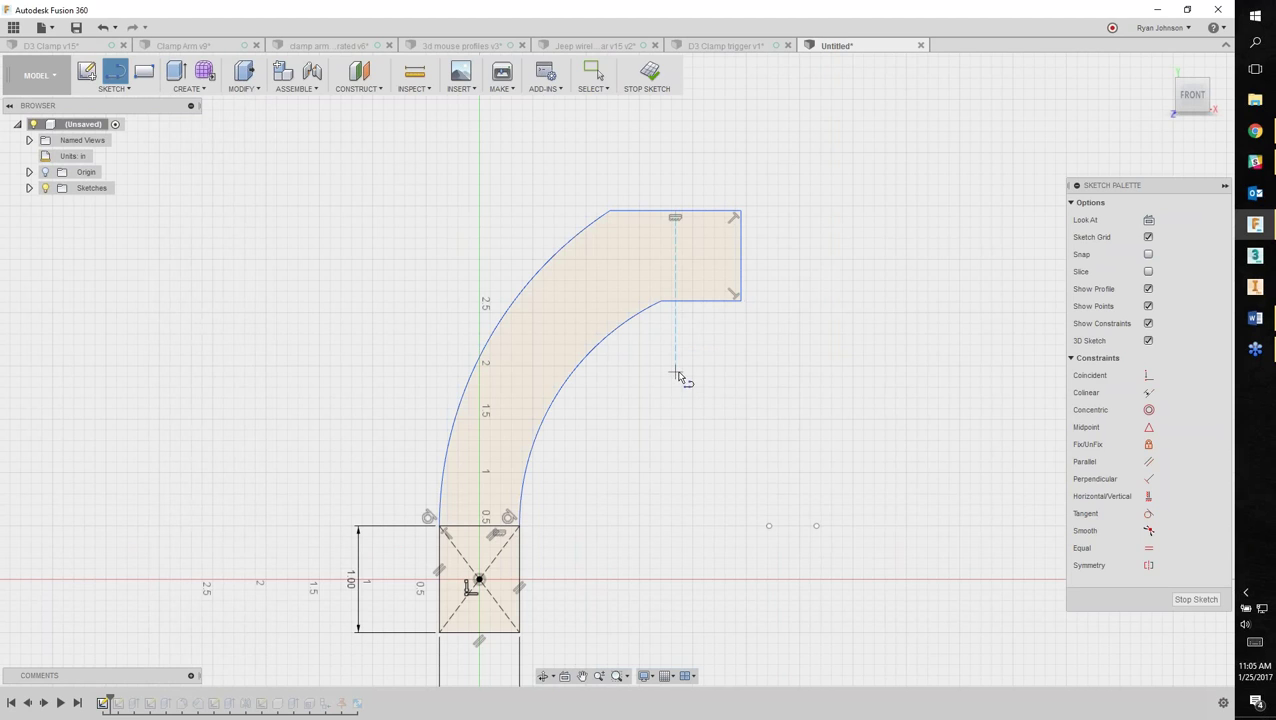
right_click(676, 372)
click(707, 374)
Dimension the overall height from the rectangle's bottom edge to the arm's top edge as 4 in.
mouse_move(659, 407)
middle_down()
mouse_move(615, 350)
mouse_move(597, 361)
middle_up()
scroll(610, 405, down, 1)
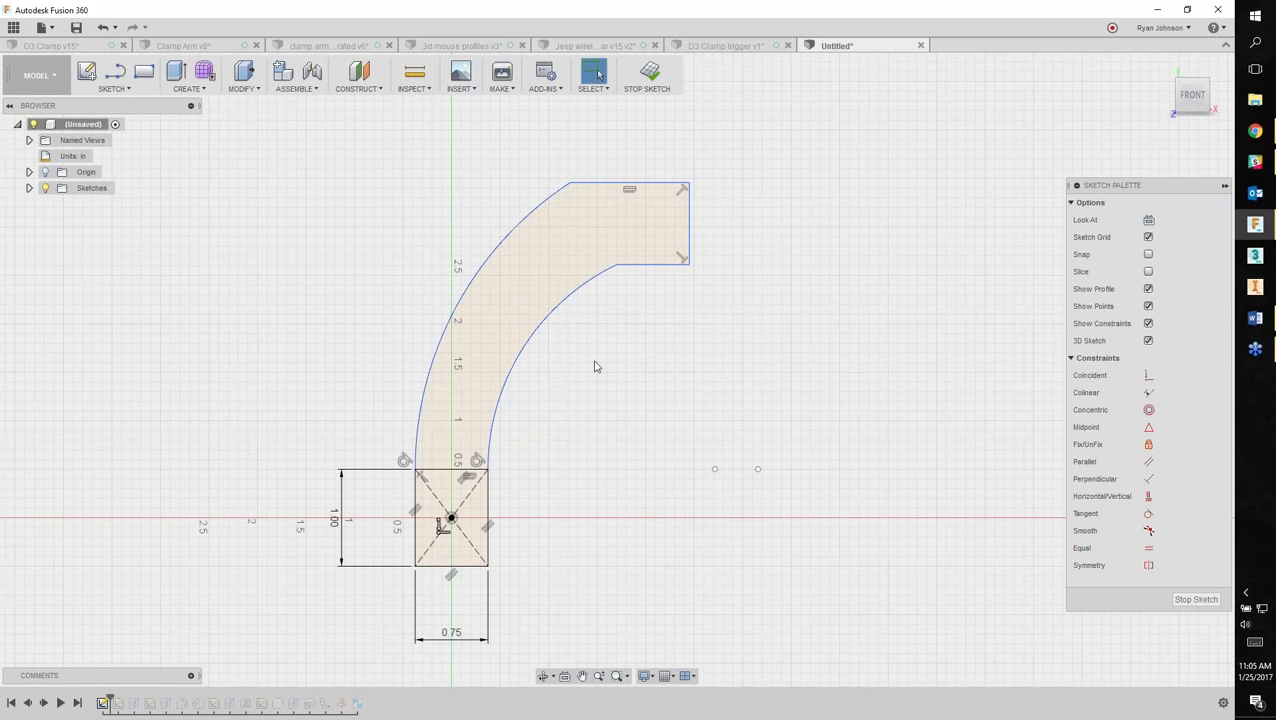
click(481, 564)
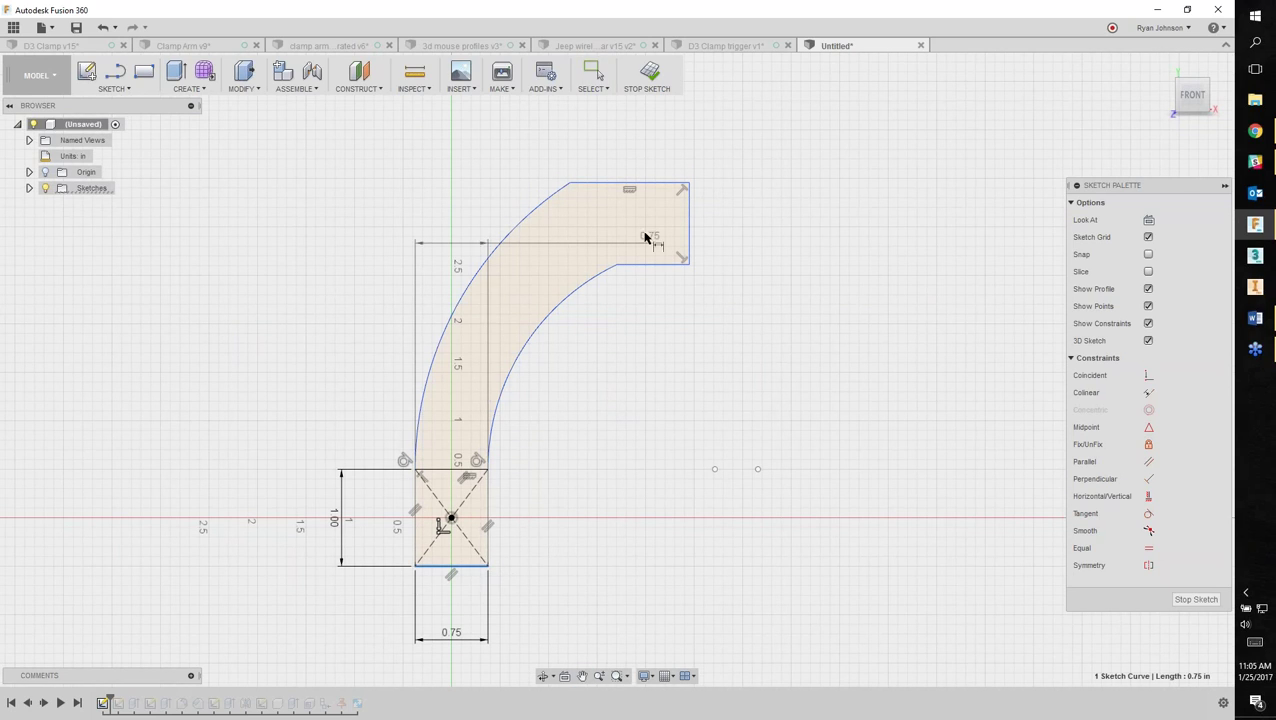
click(661, 184)
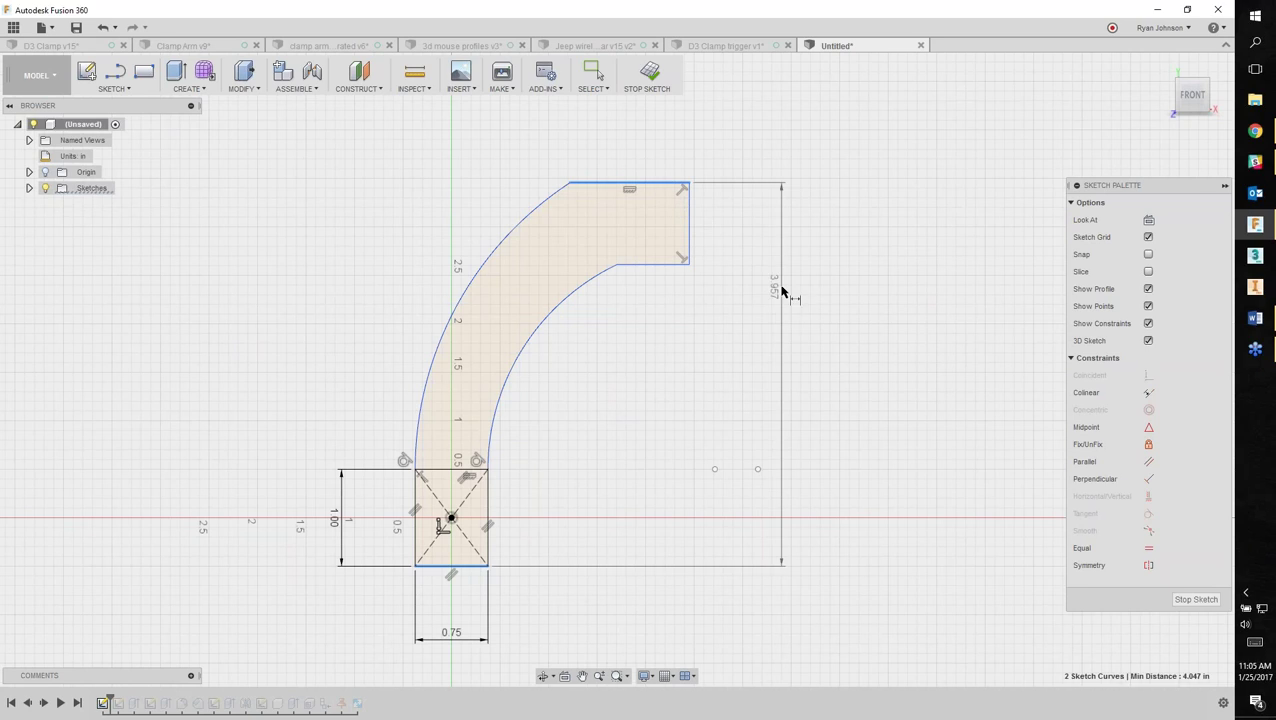
click(778, 286)
text(4)
key(Return)
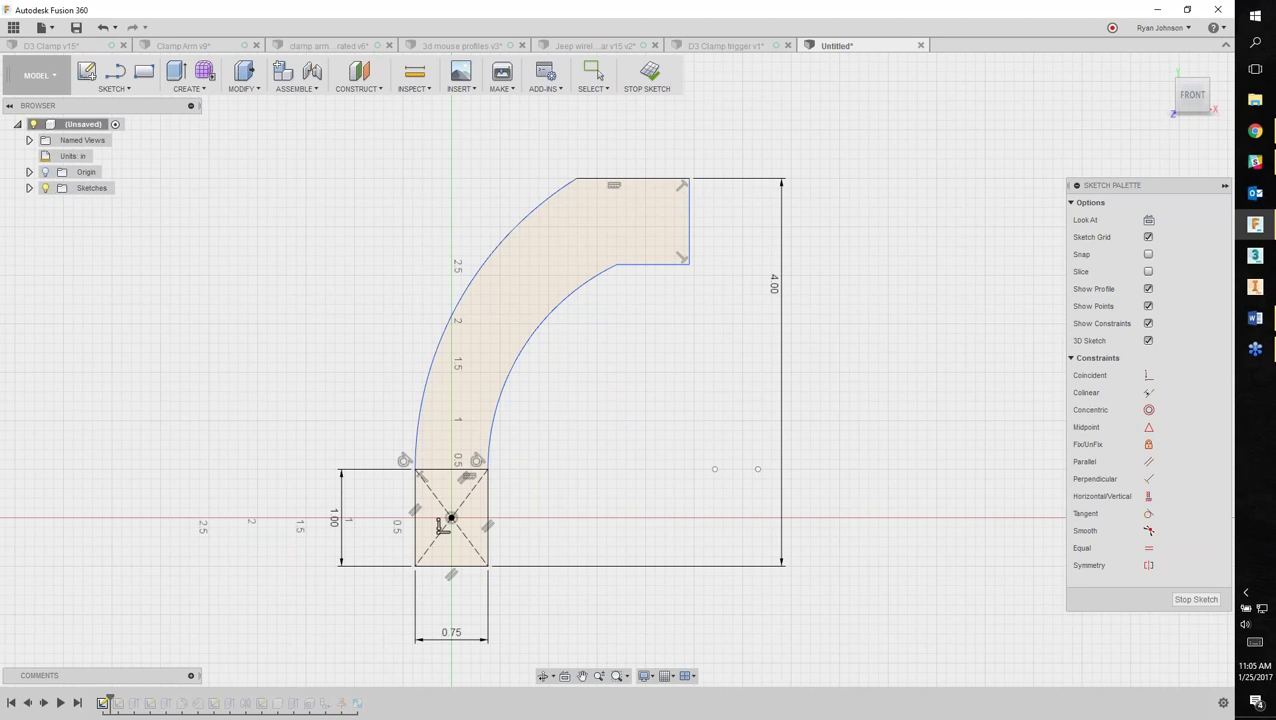
Dimension the arm's vertical end line as 1 in and set it 1.25 in from the rectangle's right side.
click(691, 241)
click(728, 230)
text(1)
key(Return)
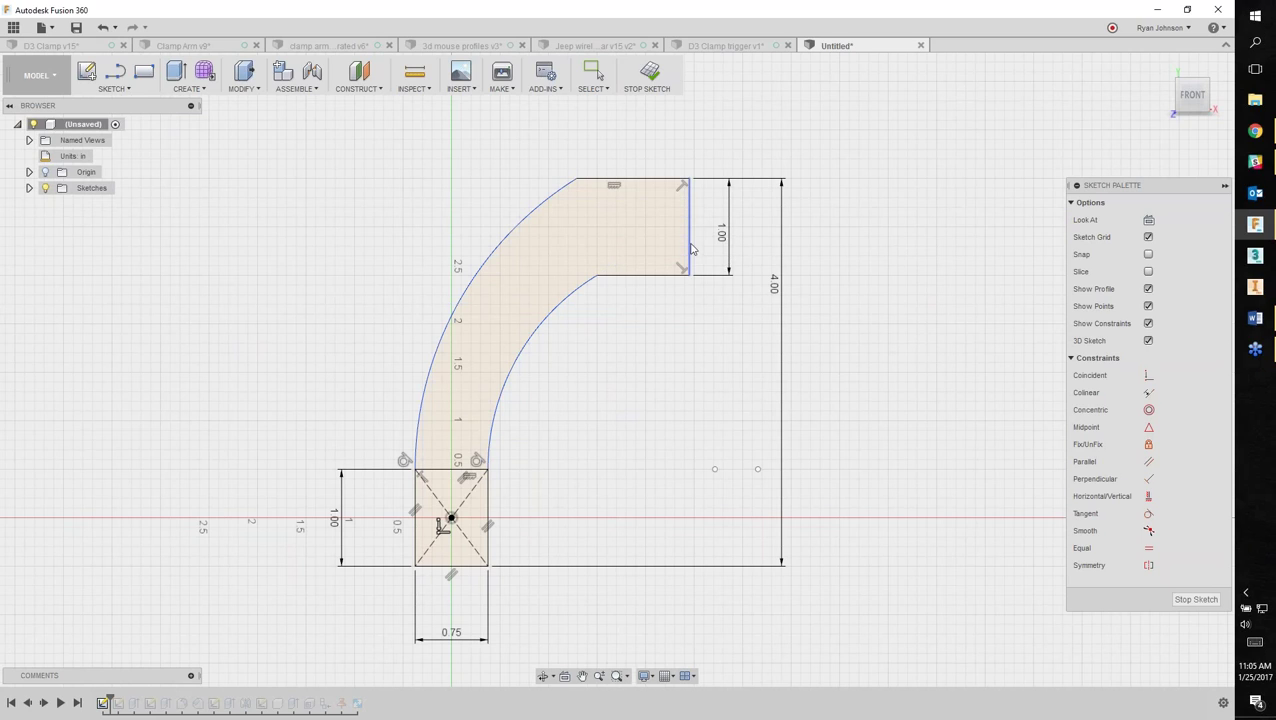
click(691, 247)
click(488, 552)
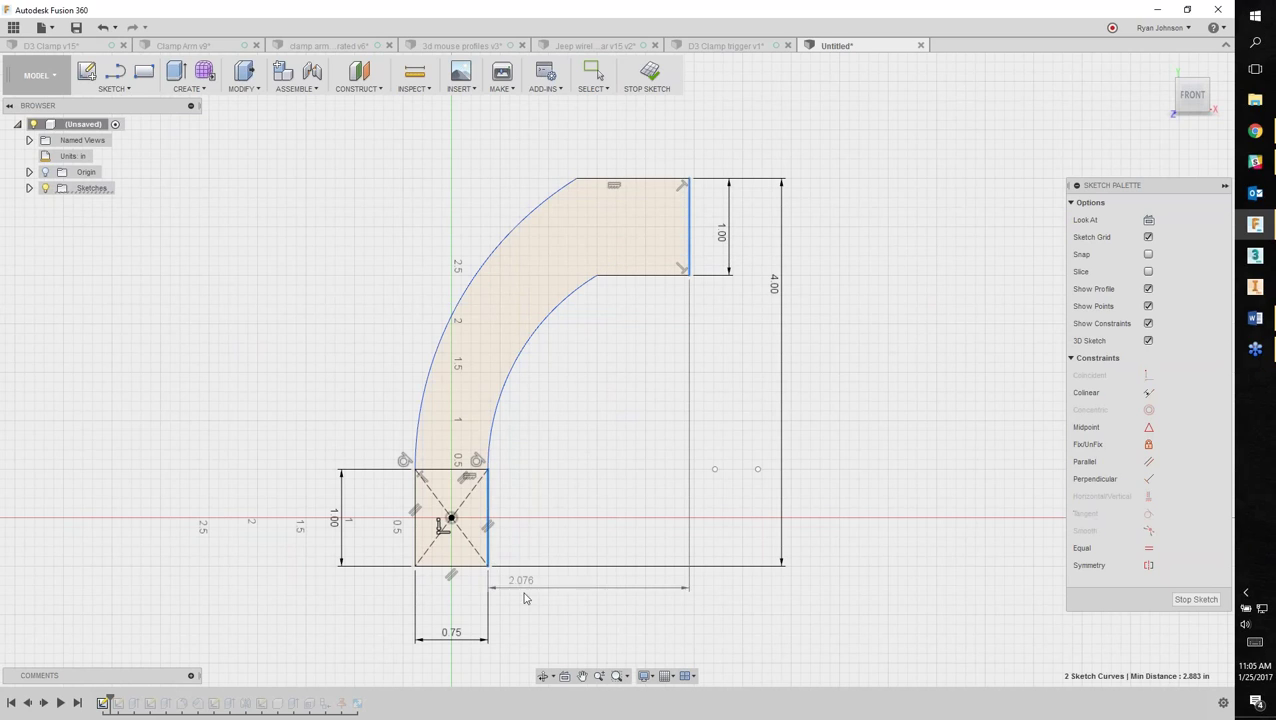
click(550, 608)
text(1.25)
key(Return)
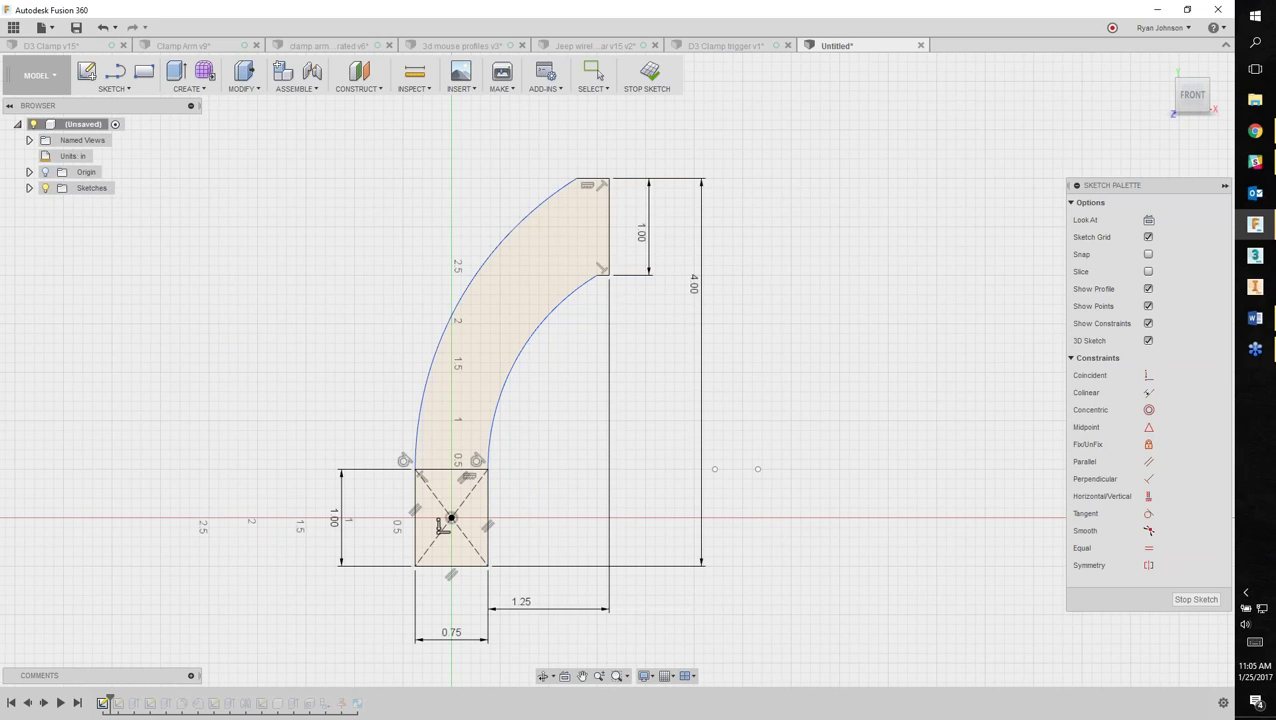
Dimension the outer arc with a 4 in radius.
click(516, 228)
click(458, 199)
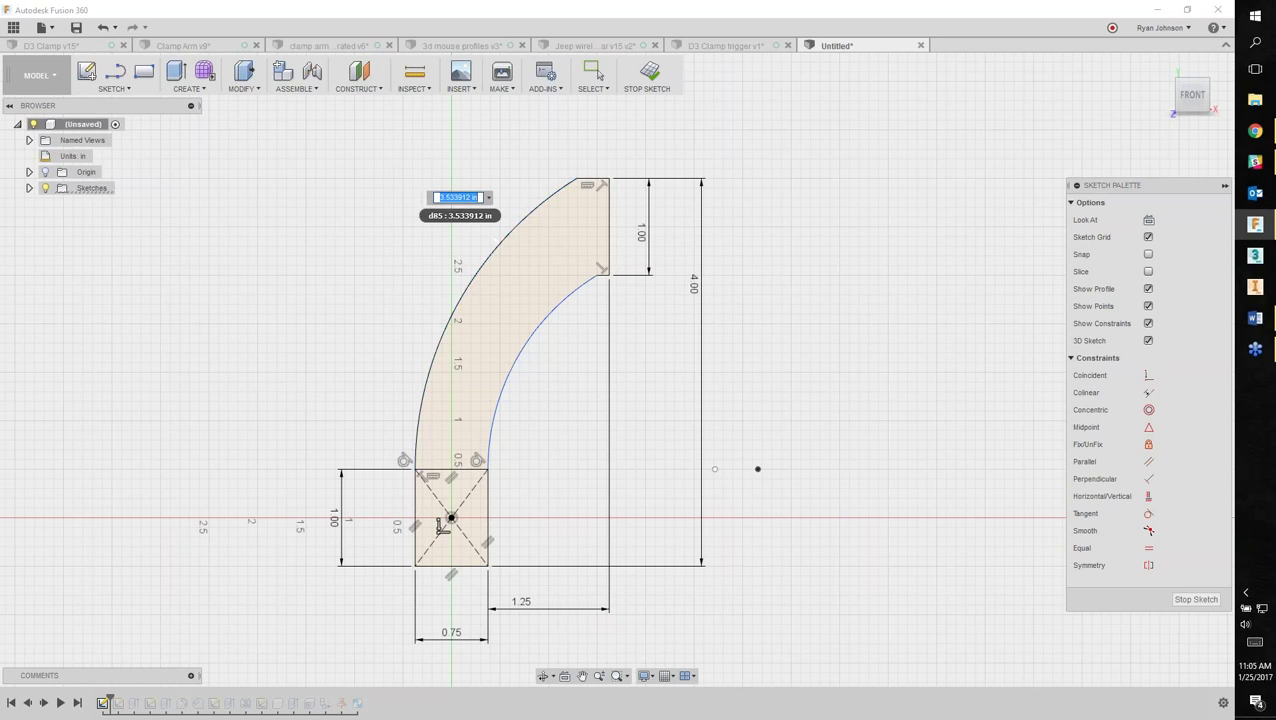
text(4)
key(Return)
key(Escape)
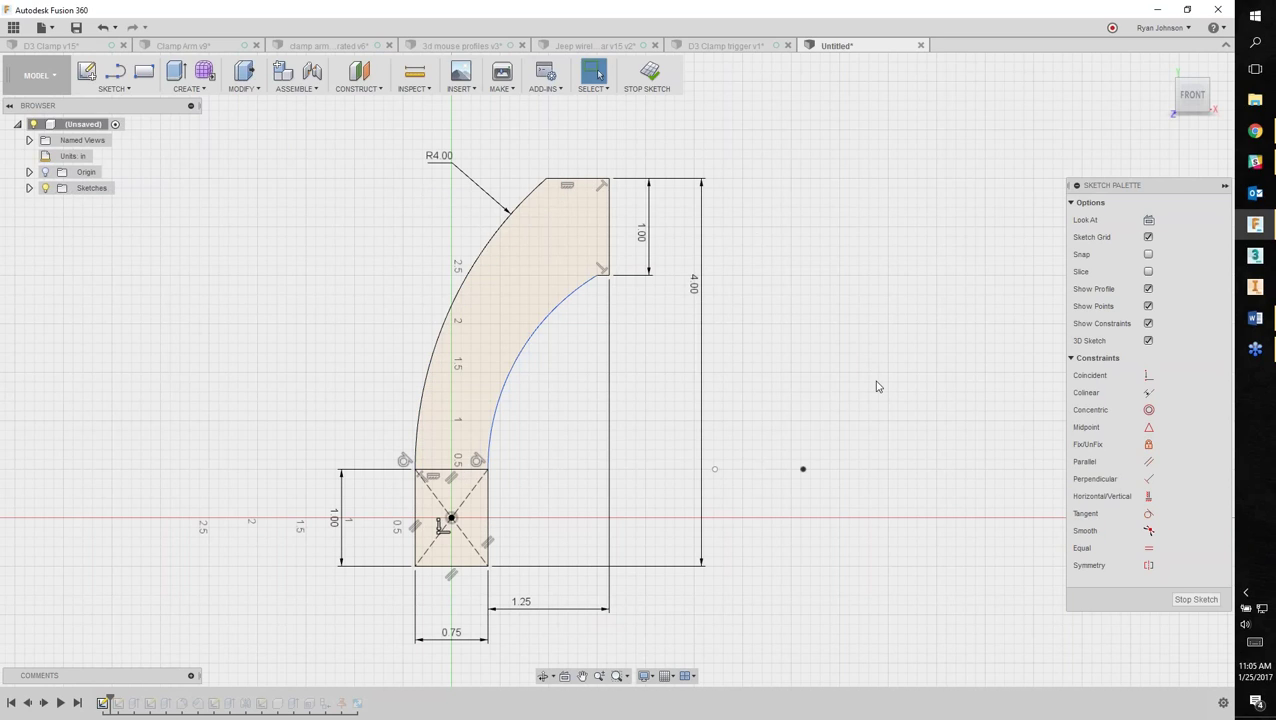
Make the inner arc concentric with the outer arc.
click(1148, 410)
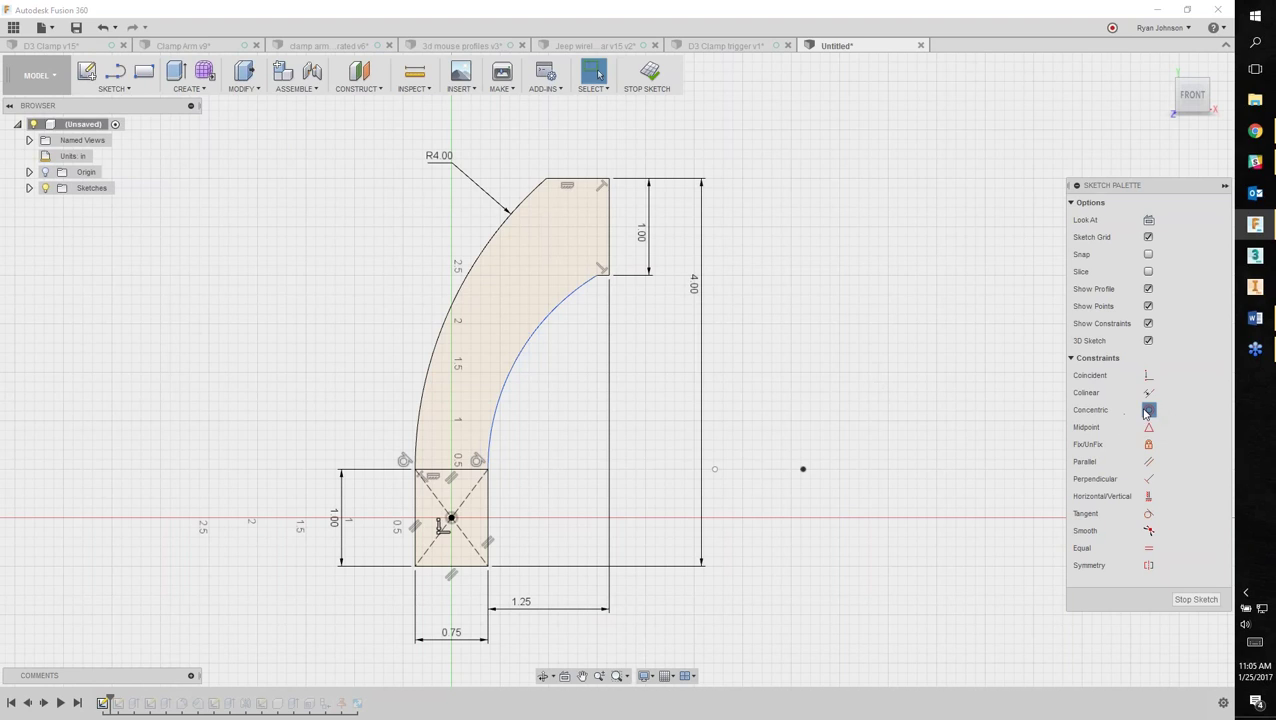
click(568, 305)
click(471, 279)
right_click(798, 367)
click(846, 364)
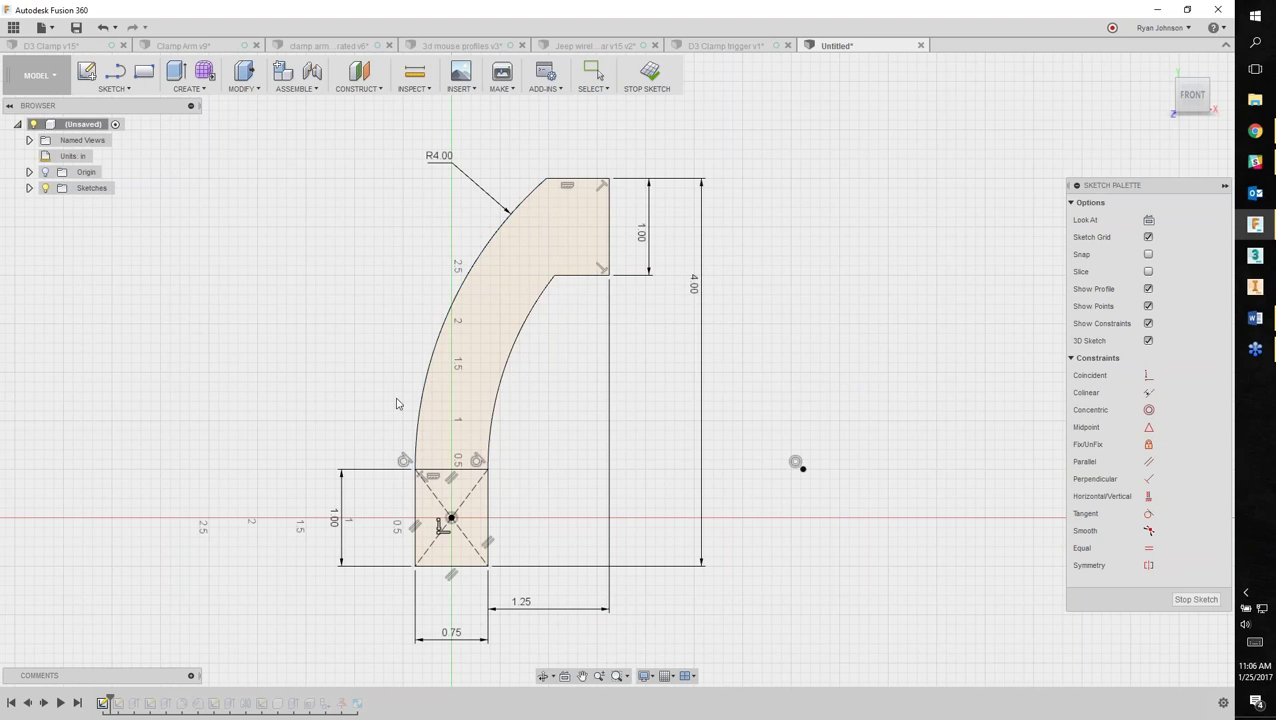
Finish the sketch and extrude both the rectangle and the curved arm profile 0.50 in as a new body.
click(651, 73)
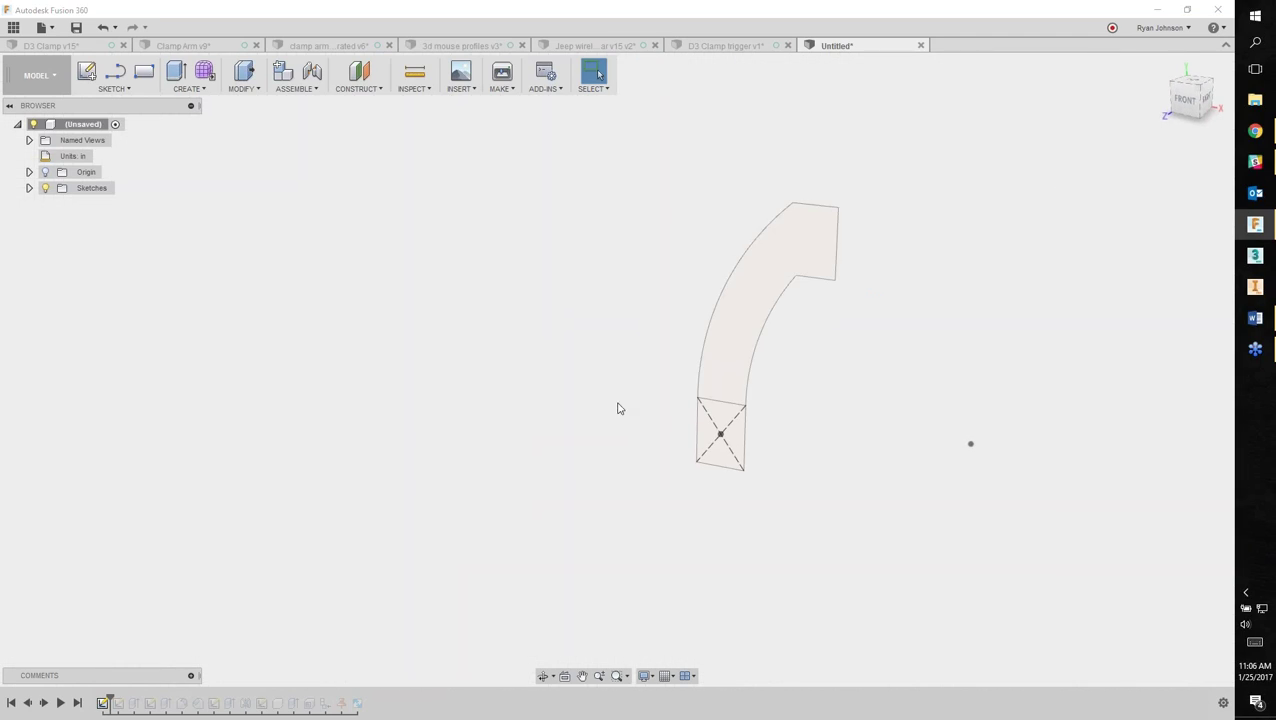
mouse_move(606, 426)
shift+middle_down()
mouse_move(606, 413)
mouse_move(509, 410)
shift+middle_up()
right_click(522, 360)
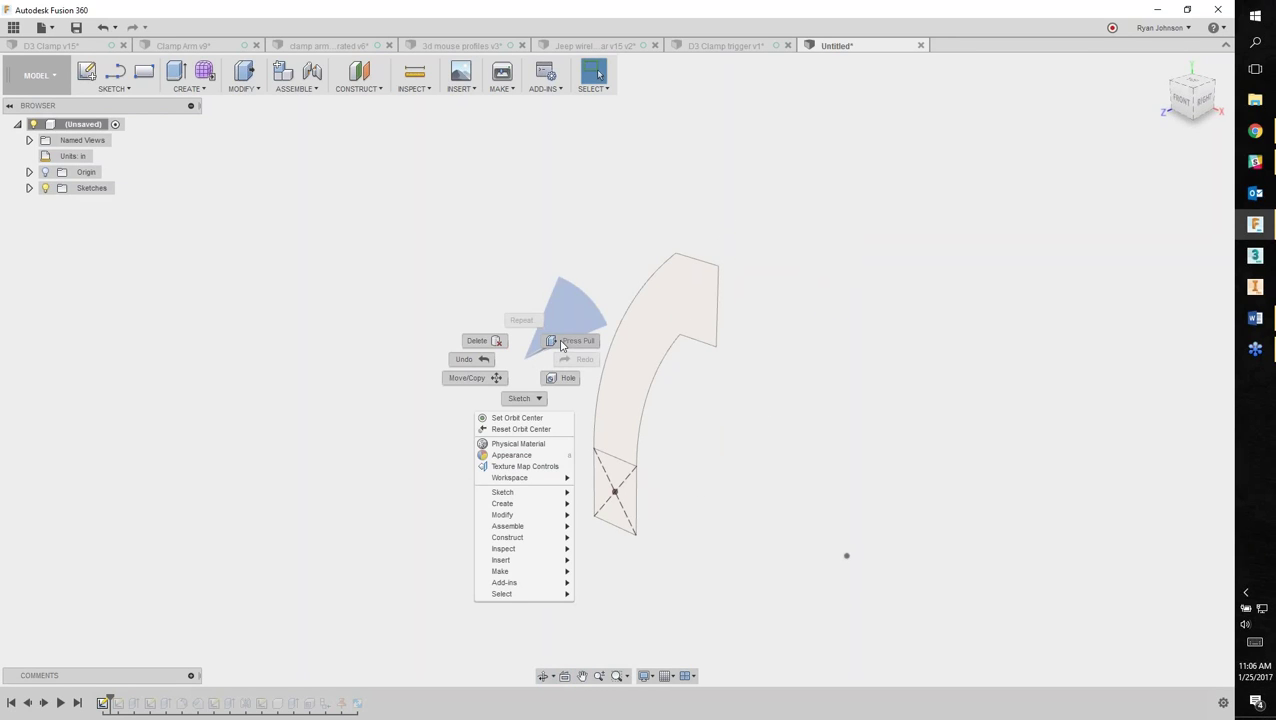
click(562, 345)
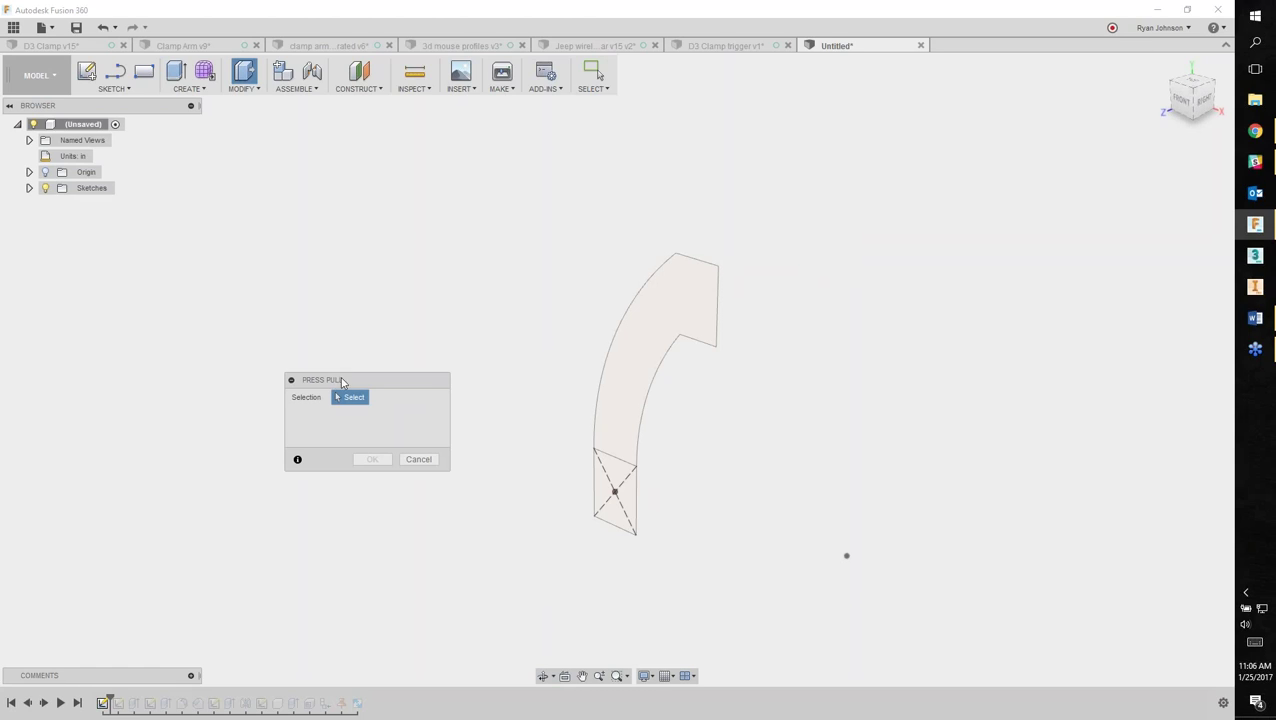
click(619, 485)
click(621, 425)
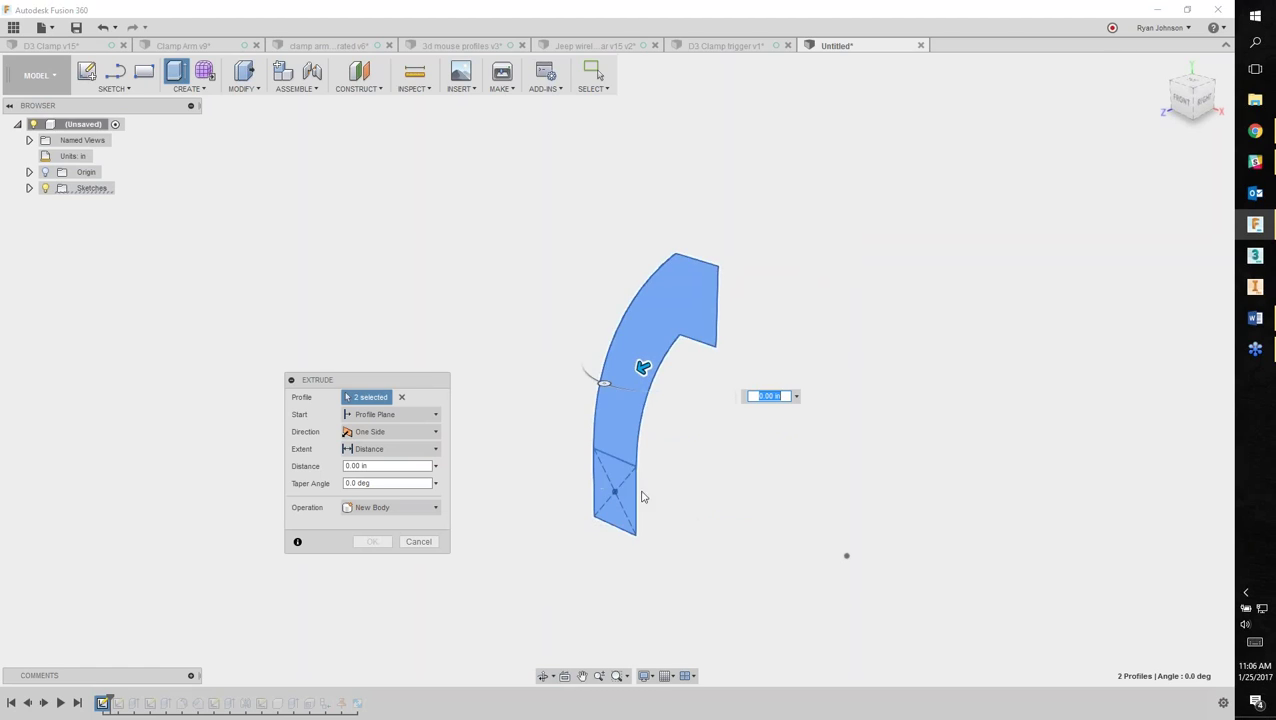
drag(317, 385, 102, 257)
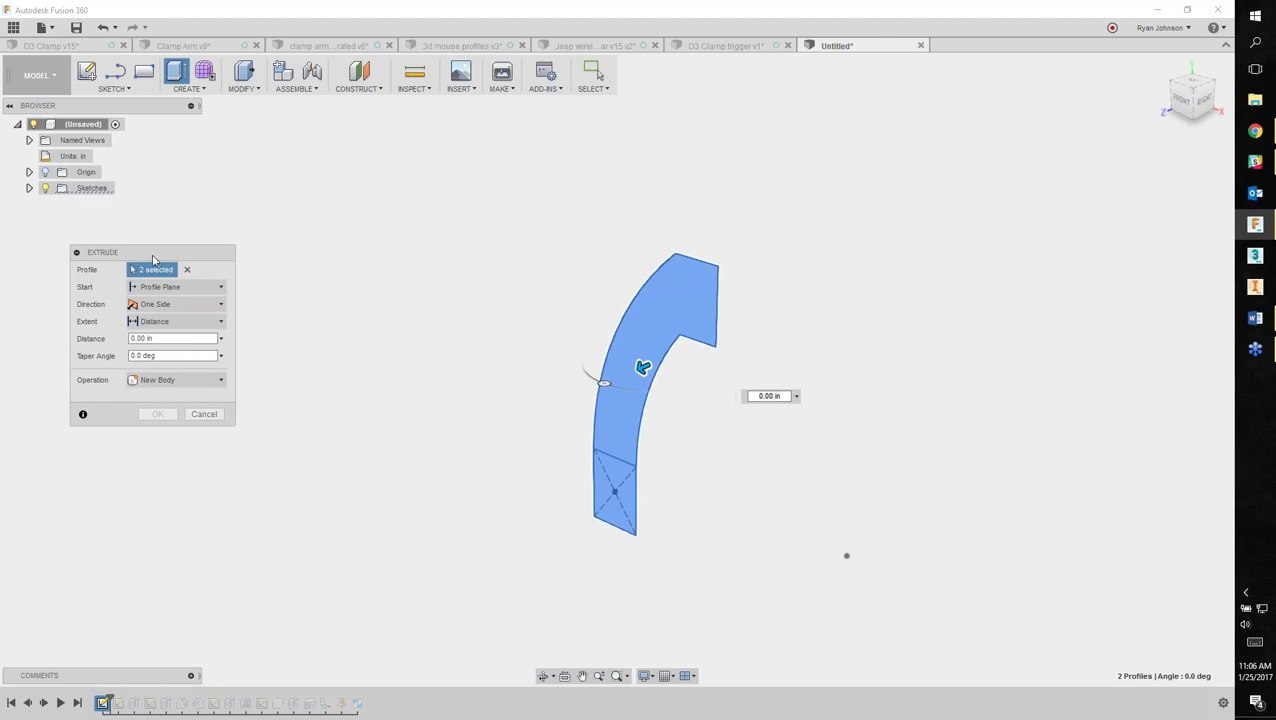
drag(643, 368, 614, 379)
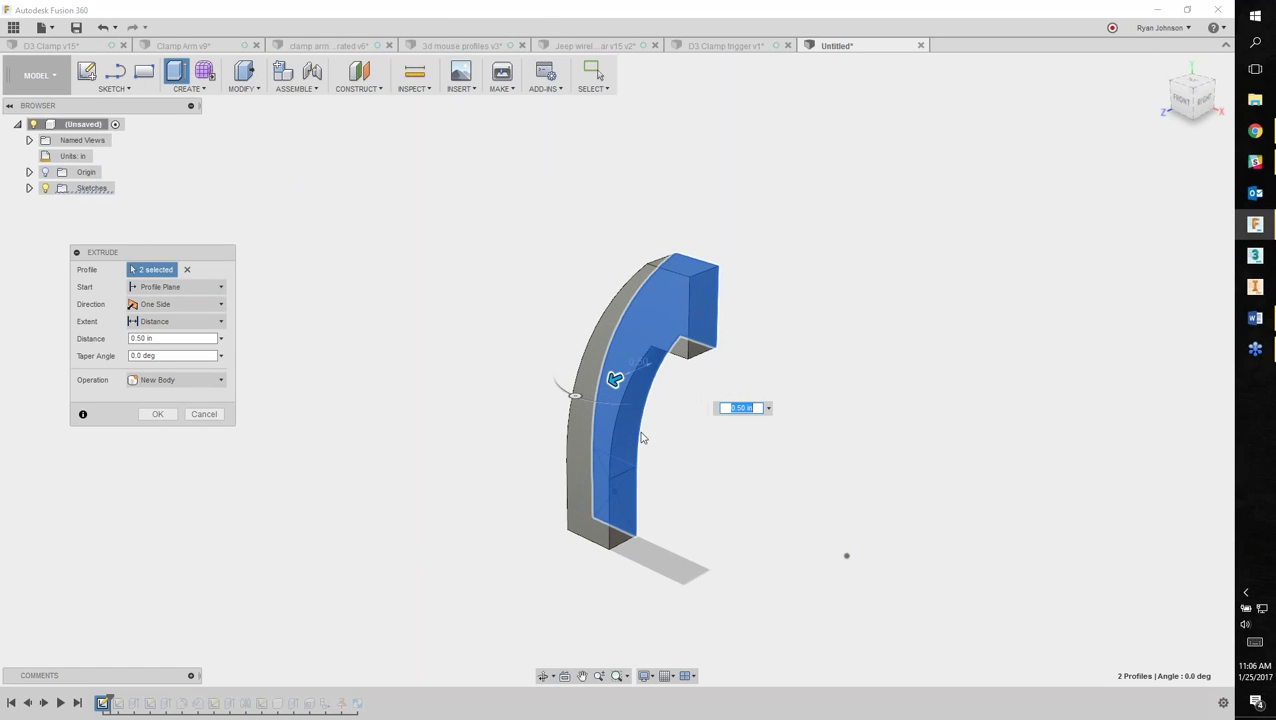
Make the arm extrusion symmetric, with the 0.50 in distance measured as the whole length, and apply it.
click(200, 305)
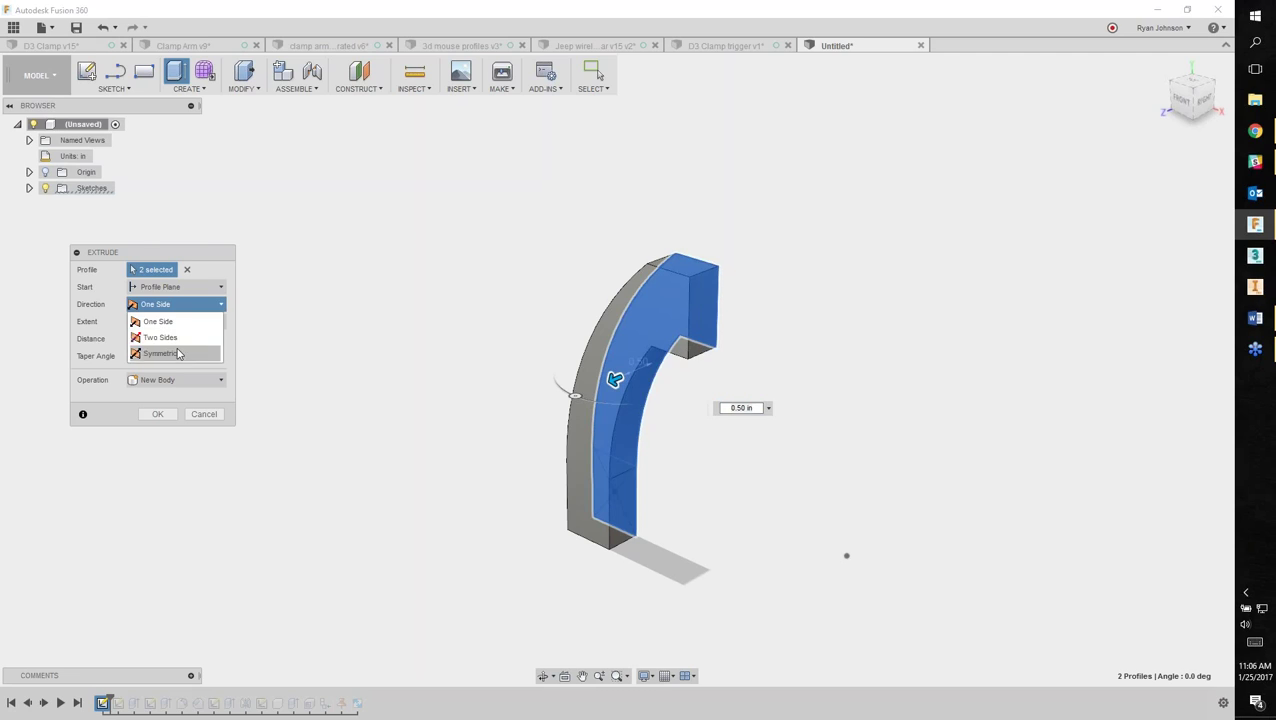
click(178, 355)
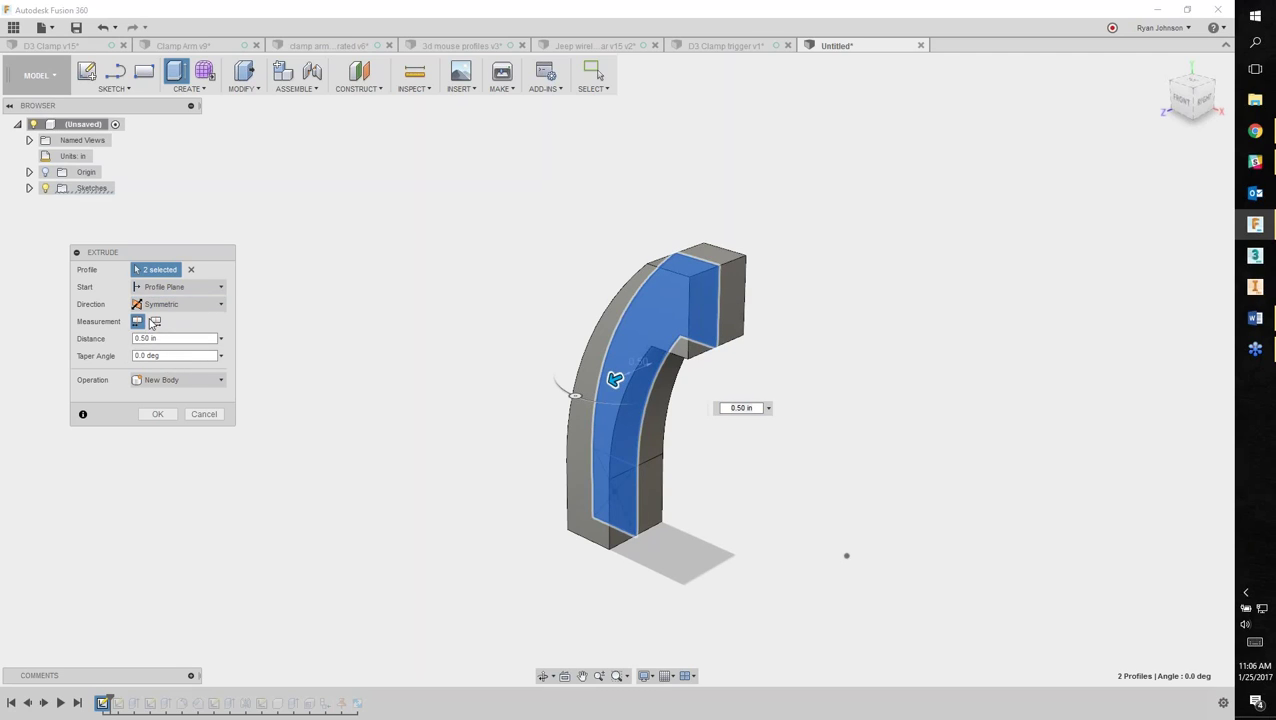
click(156, 322)
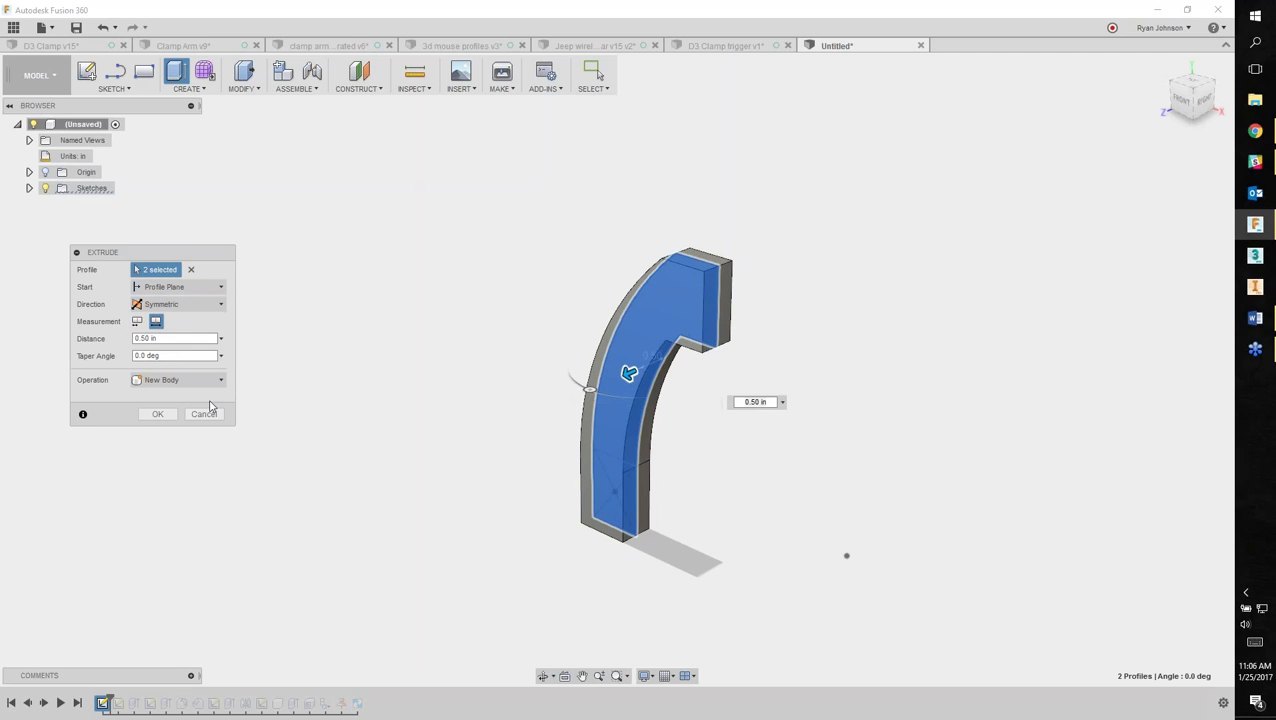
click(157, 414)
Start a new sketch on the vertical end face of the arm's upper end.
scroll(715, 395, up, 3)
shift+middle_drag(720, 403, 882, 326)
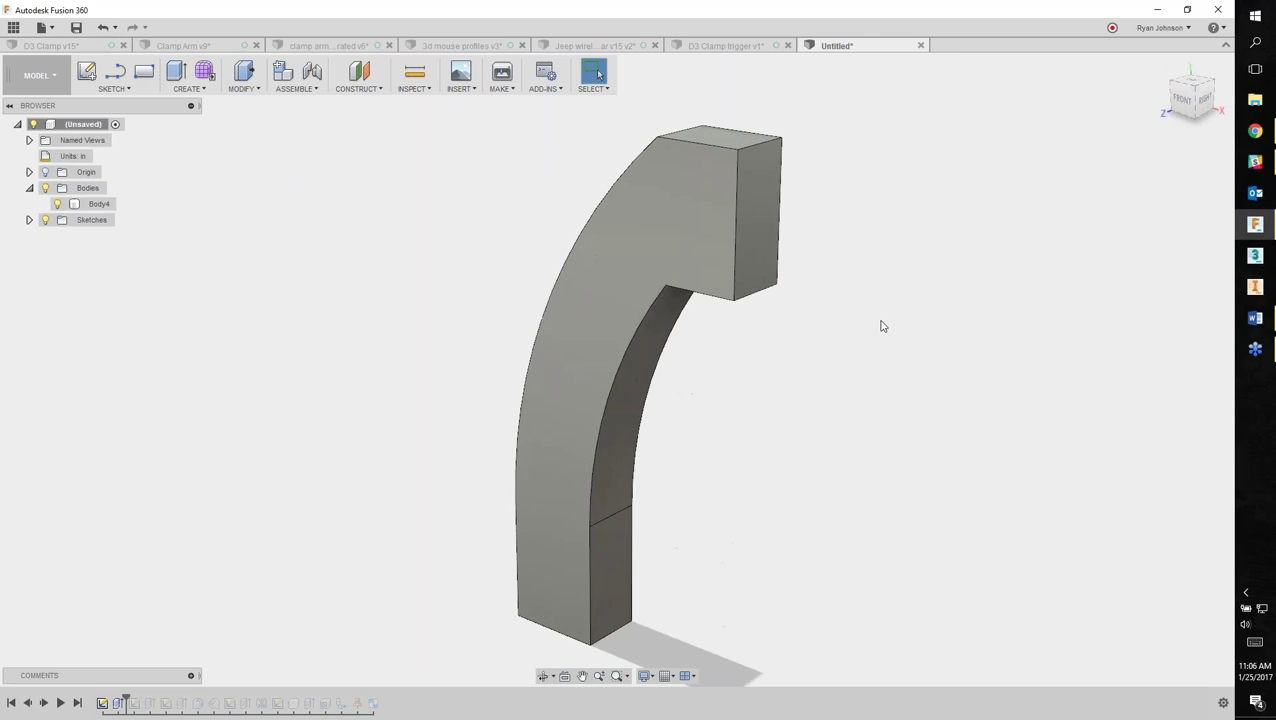
key(s)
key(s)
key(s)
click(977, 430)
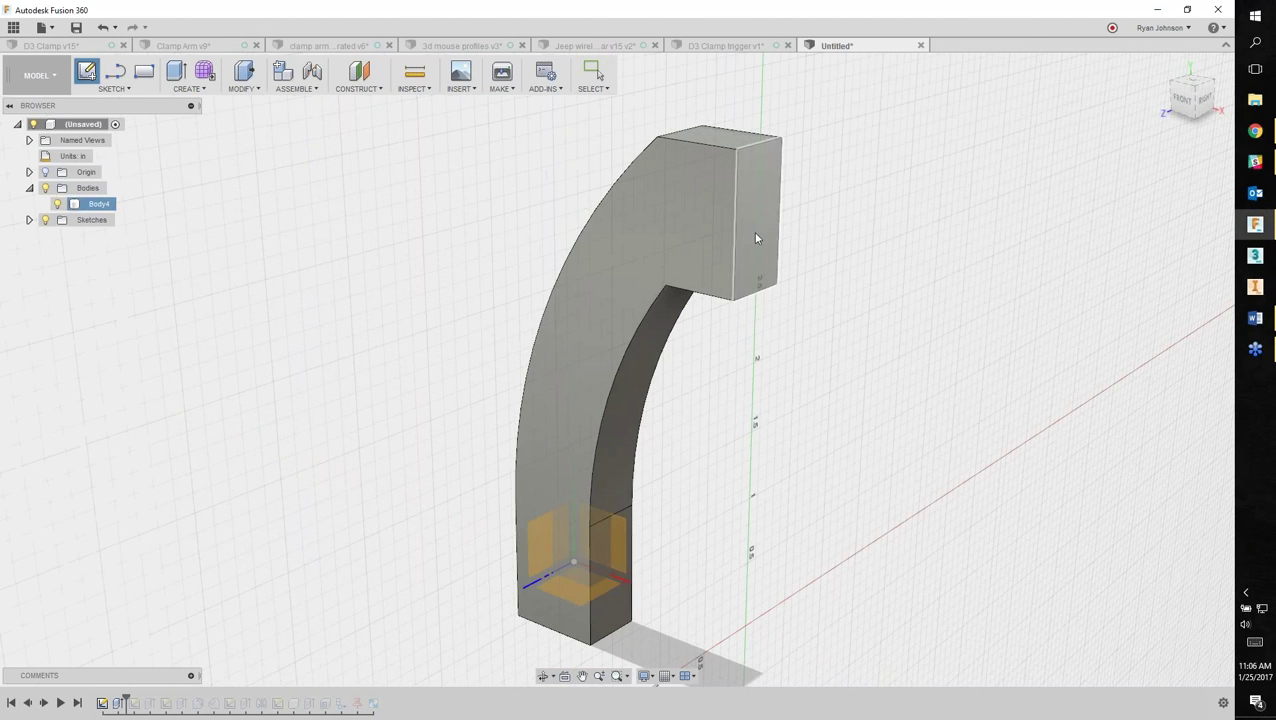
click(755, 238)
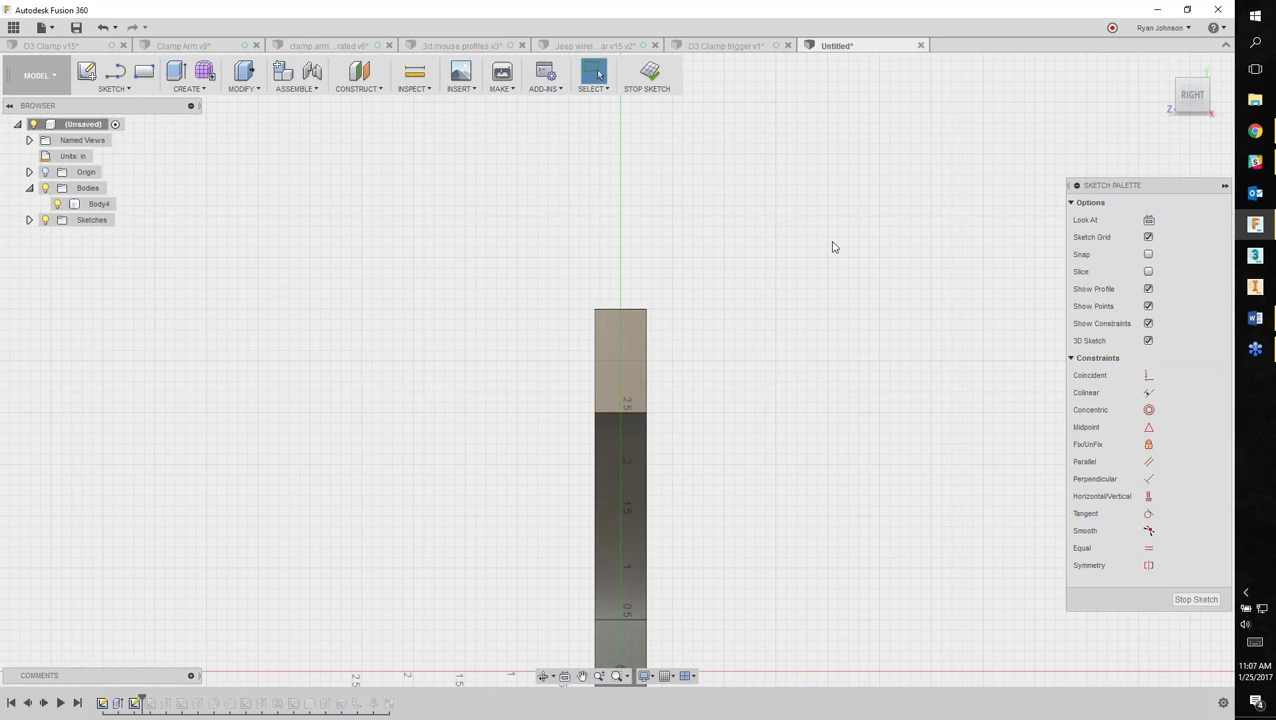
Offset the end face's rectangular outline outward by 0.125 in and finish the sketch.
key(o)
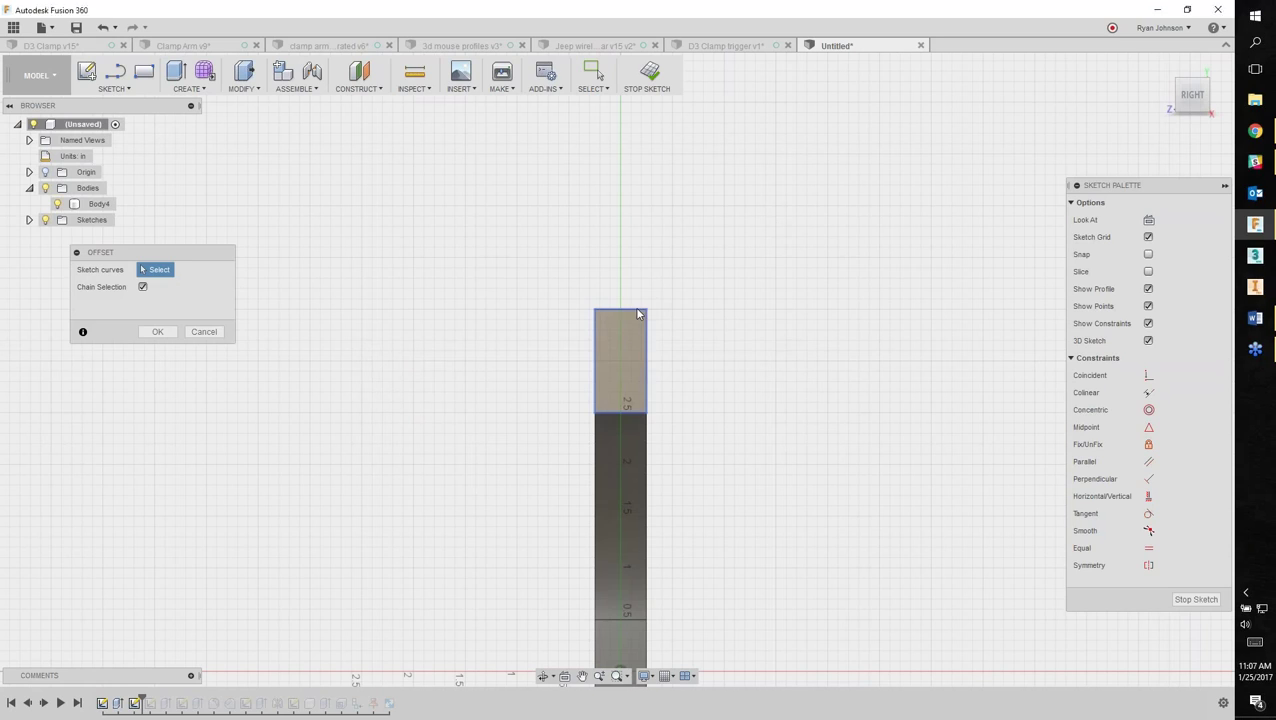
click(639, 310)
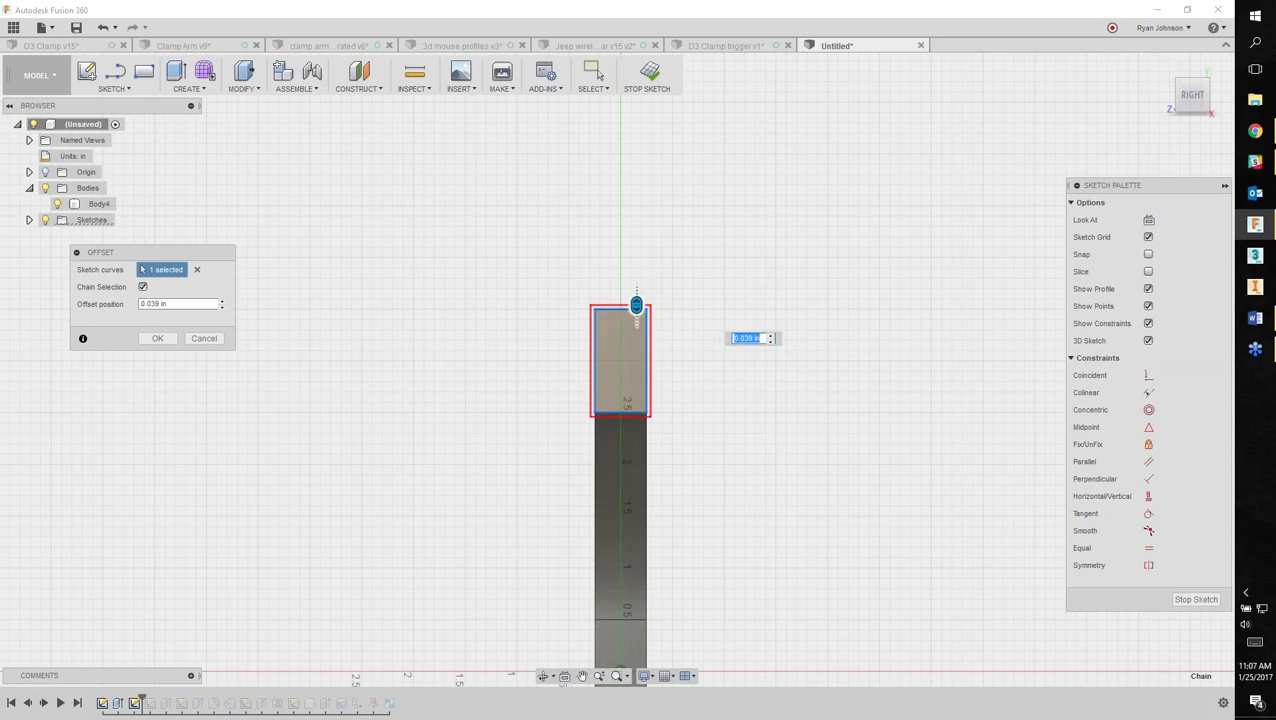
drag(636, 305, 636, 266)
text(.125)
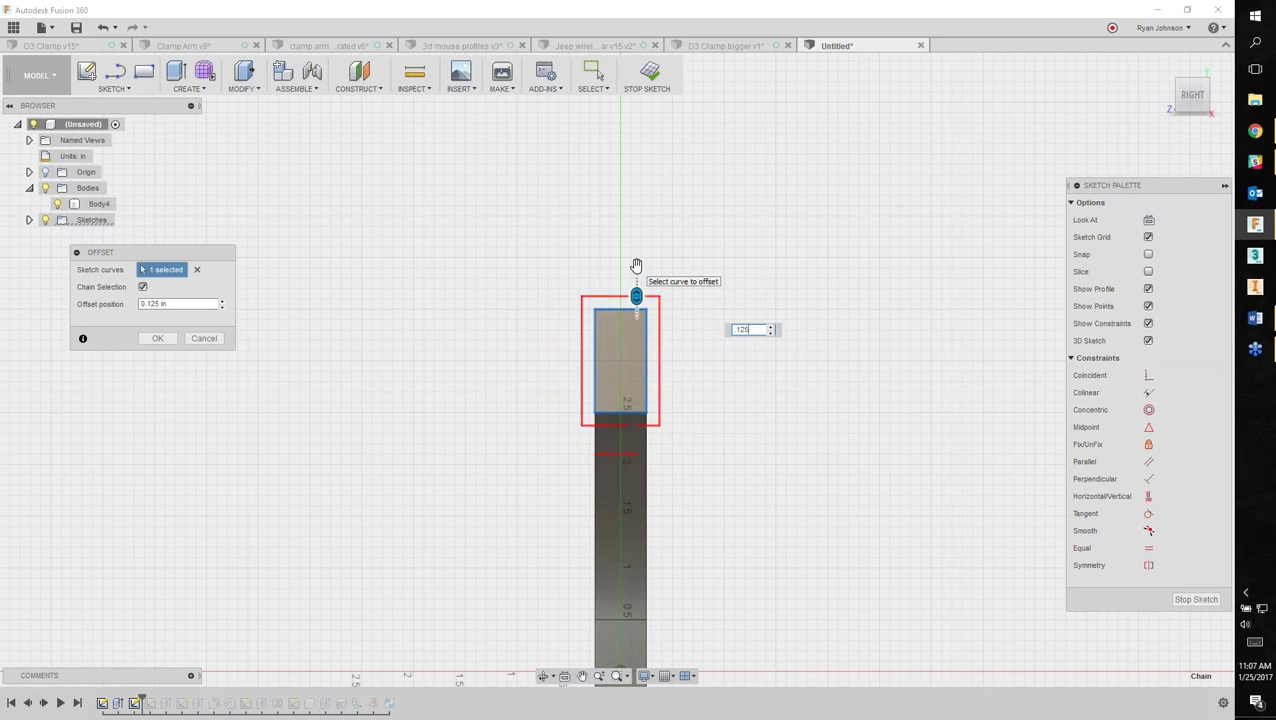
key(Return)
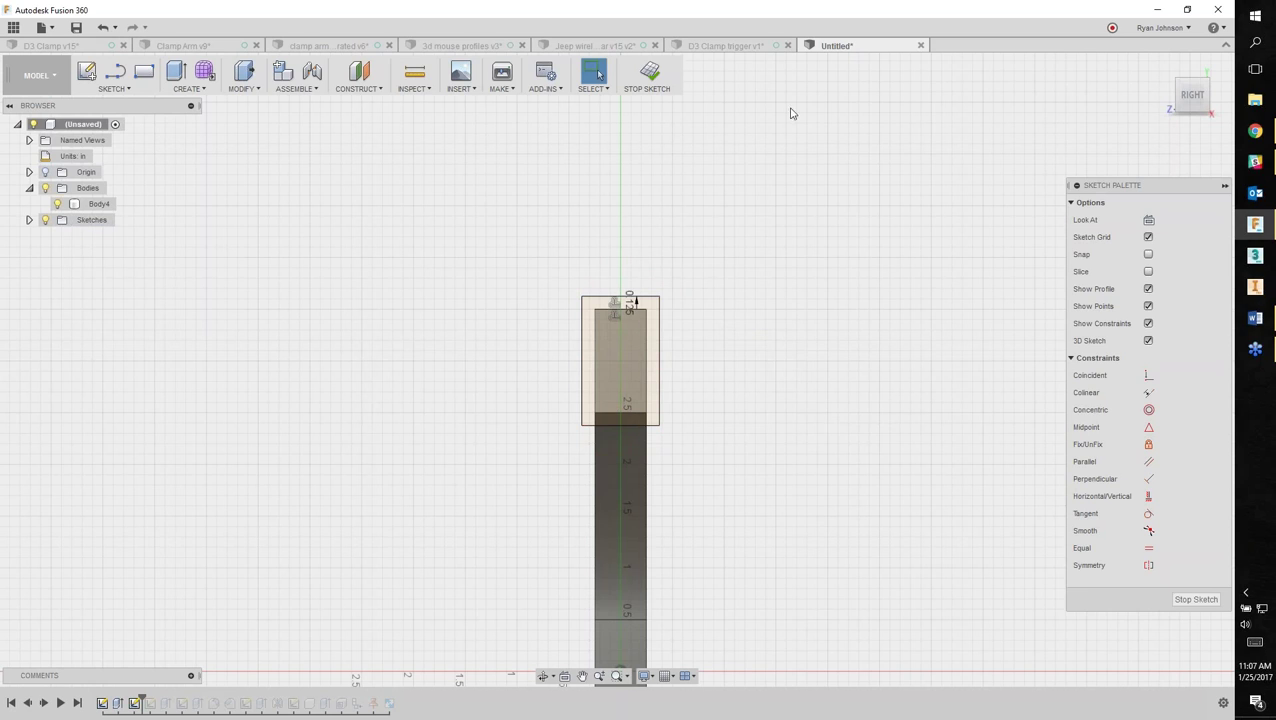
click(648, 72)
Extrude the offset border profile -0.25 in back around the arm's end, joining it to the body as a pad.
right_click(872, 268)
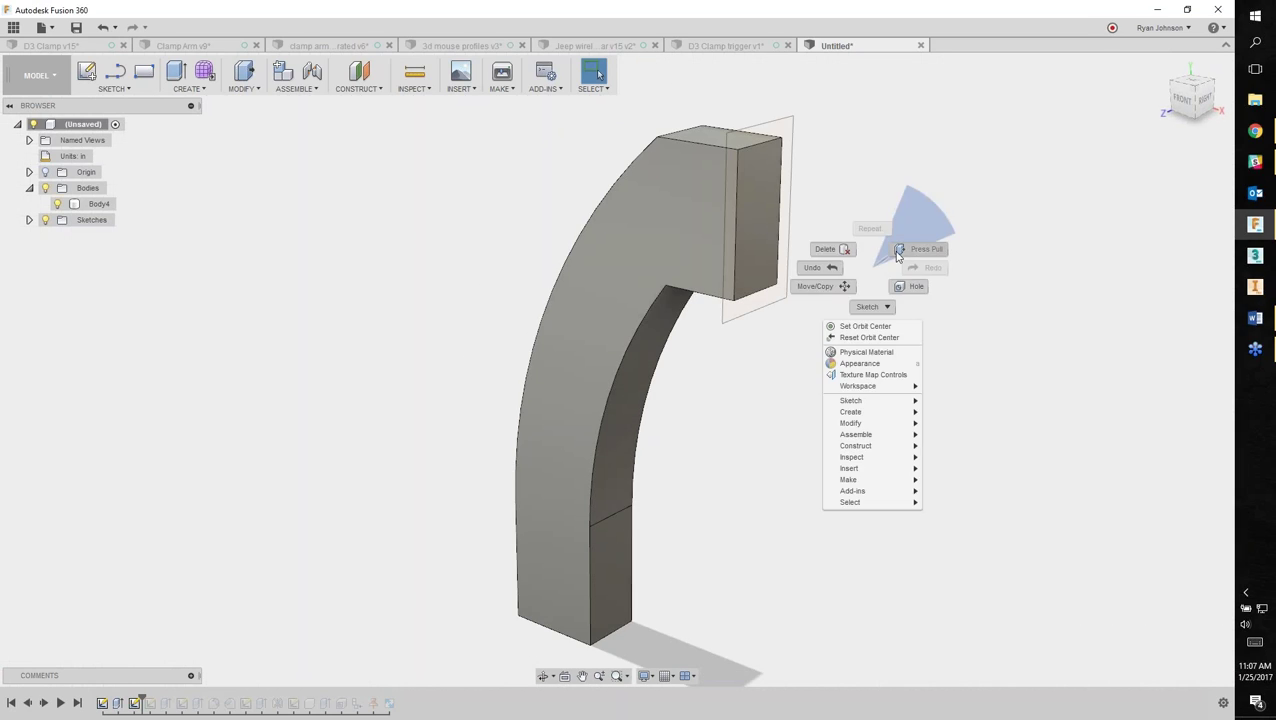
click(899, 251)
click(785, 230)
drag(748, 227, 707, 229)
scroll(697, 217, up, 5)
scroll(690, 228, down, 5)
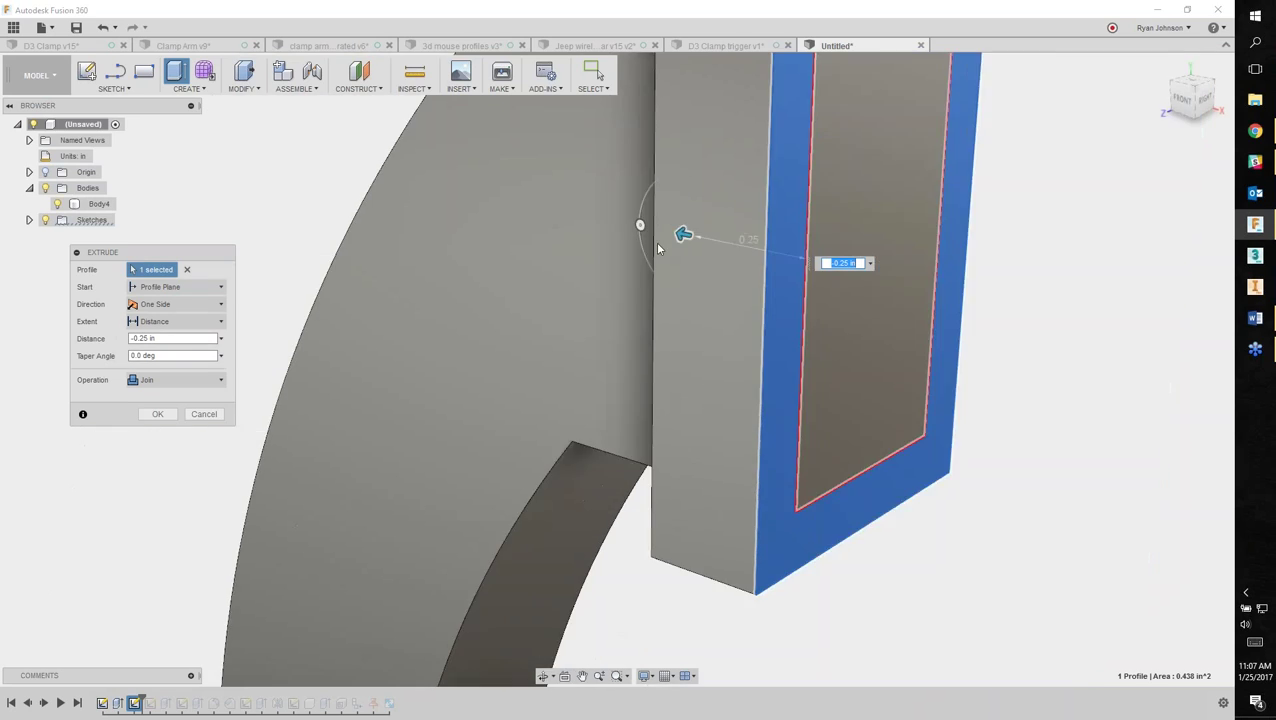
shift+middle_drag(533, 334, 550, 336)
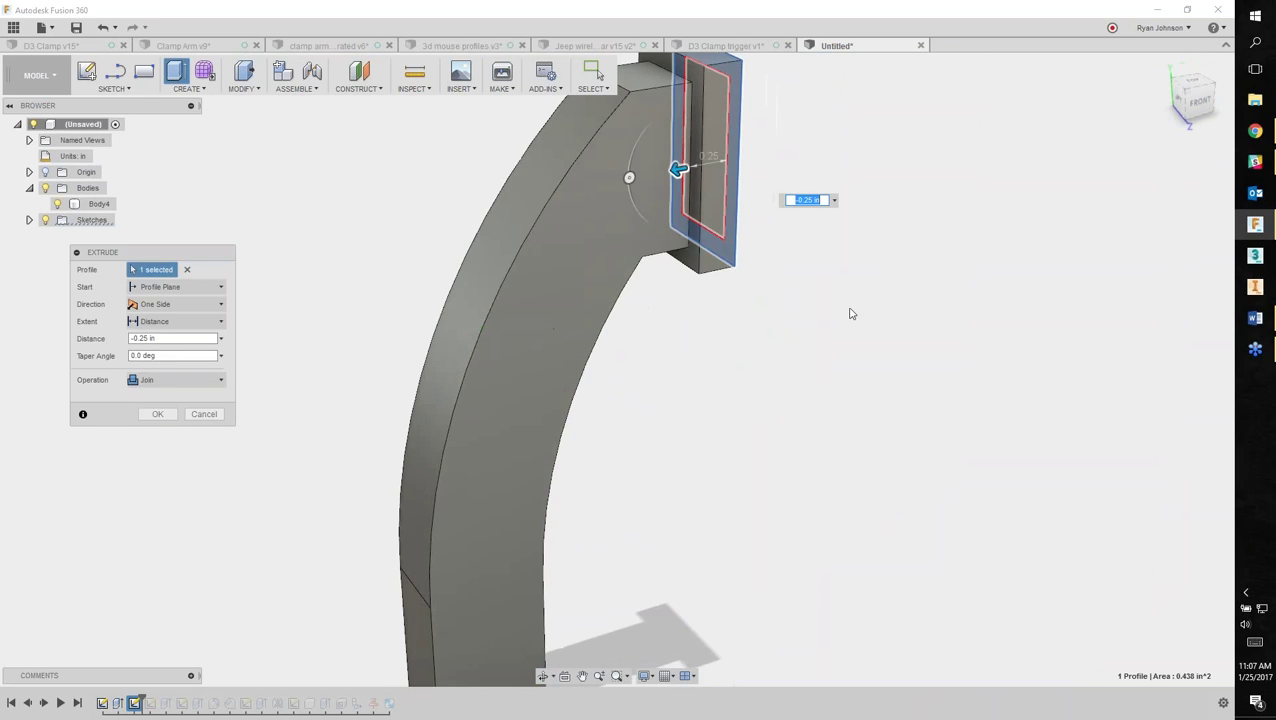
middle_drag(849, 313, 859, 438)
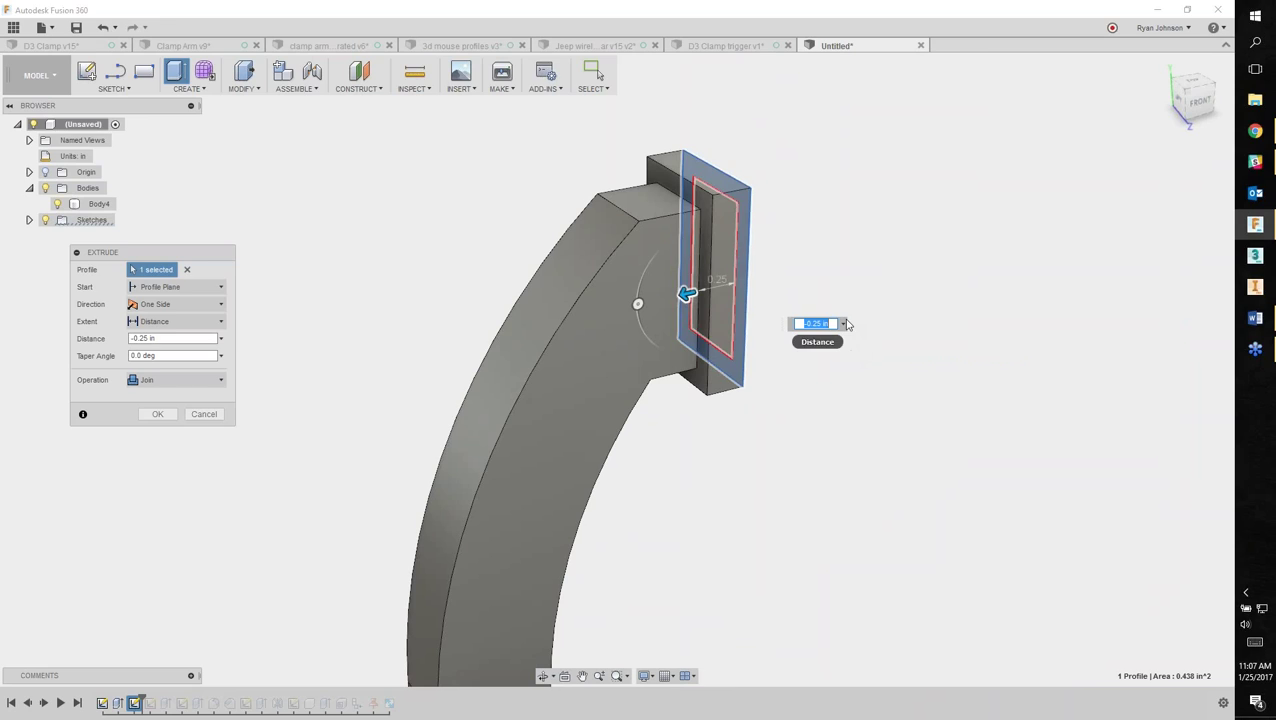
click(158, 414)
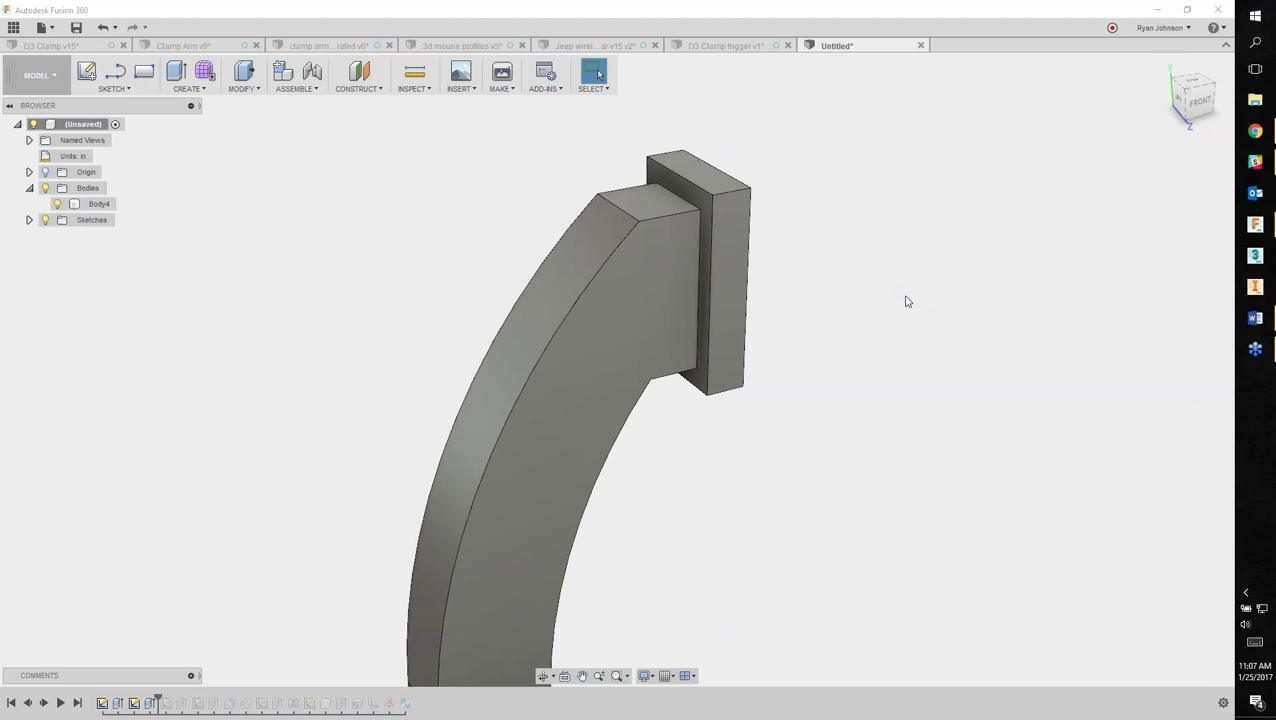
Fillet the arm's upper outer corner edge at 0.60 in and add its inner corner edge as a separate 0.25 in set.
shift+middle_drag(840, 360, 940, 373)
key(f)
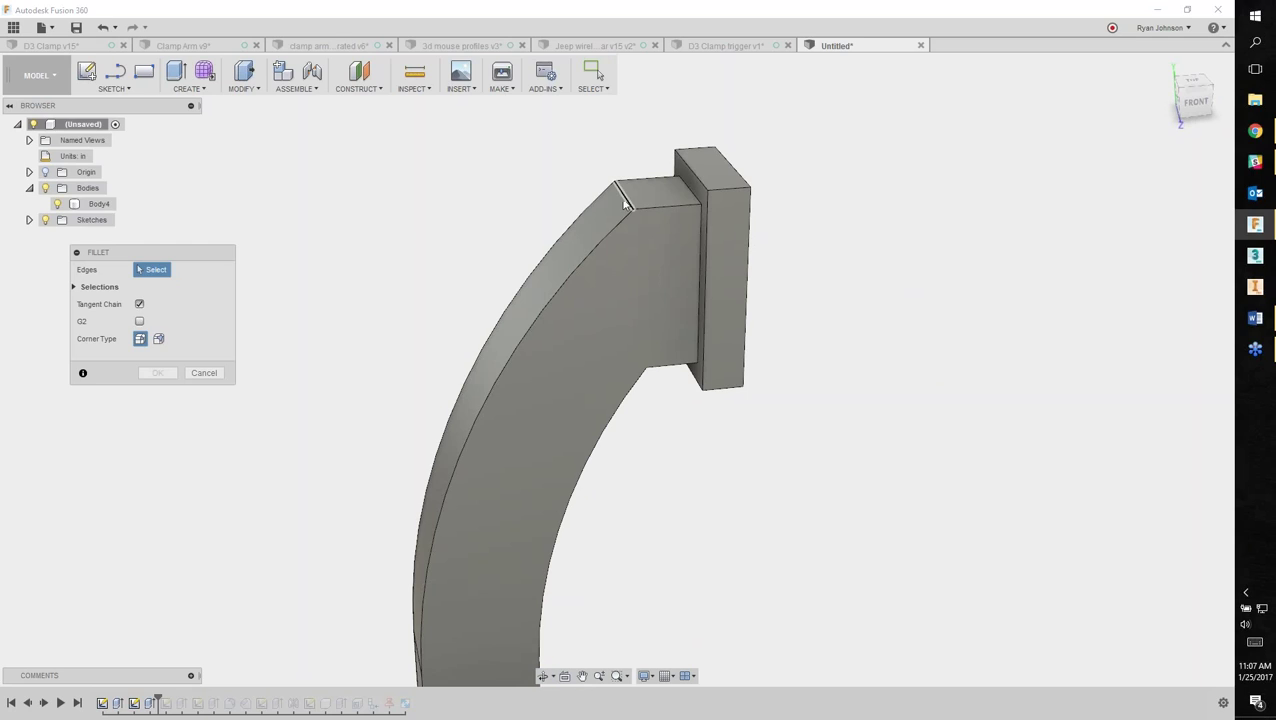
click(625, 203)
drag(621, 187, 624, 193)
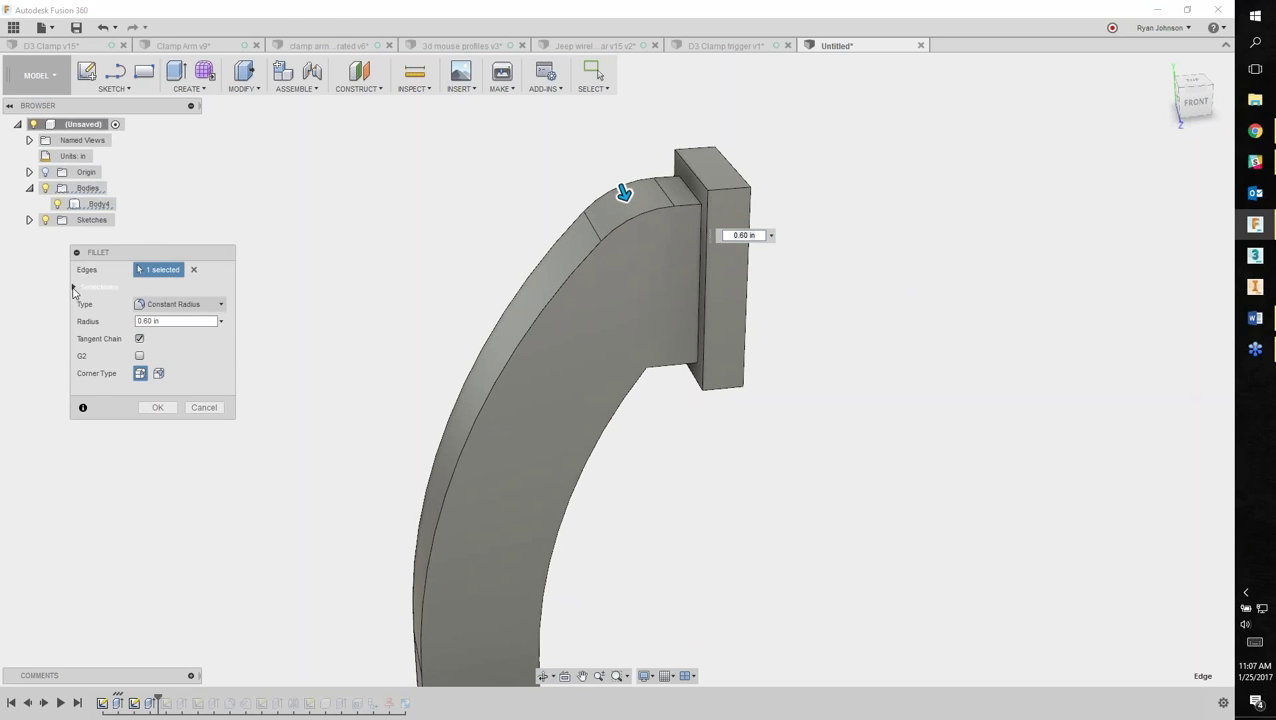
click(74, 288)
click(140, 305)
click(641, 358)
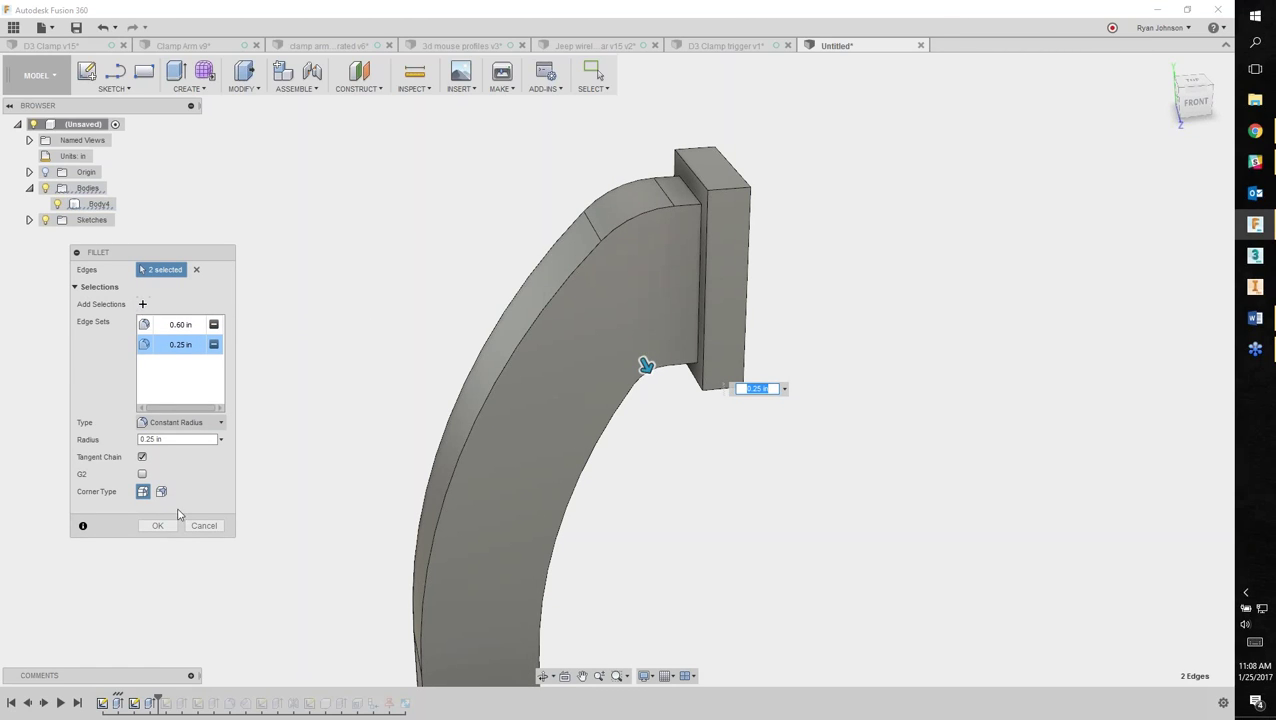
Add a third fillet set of 0.10 in on the end pad's four corner edges and apply the fillets.
click(142, 304)
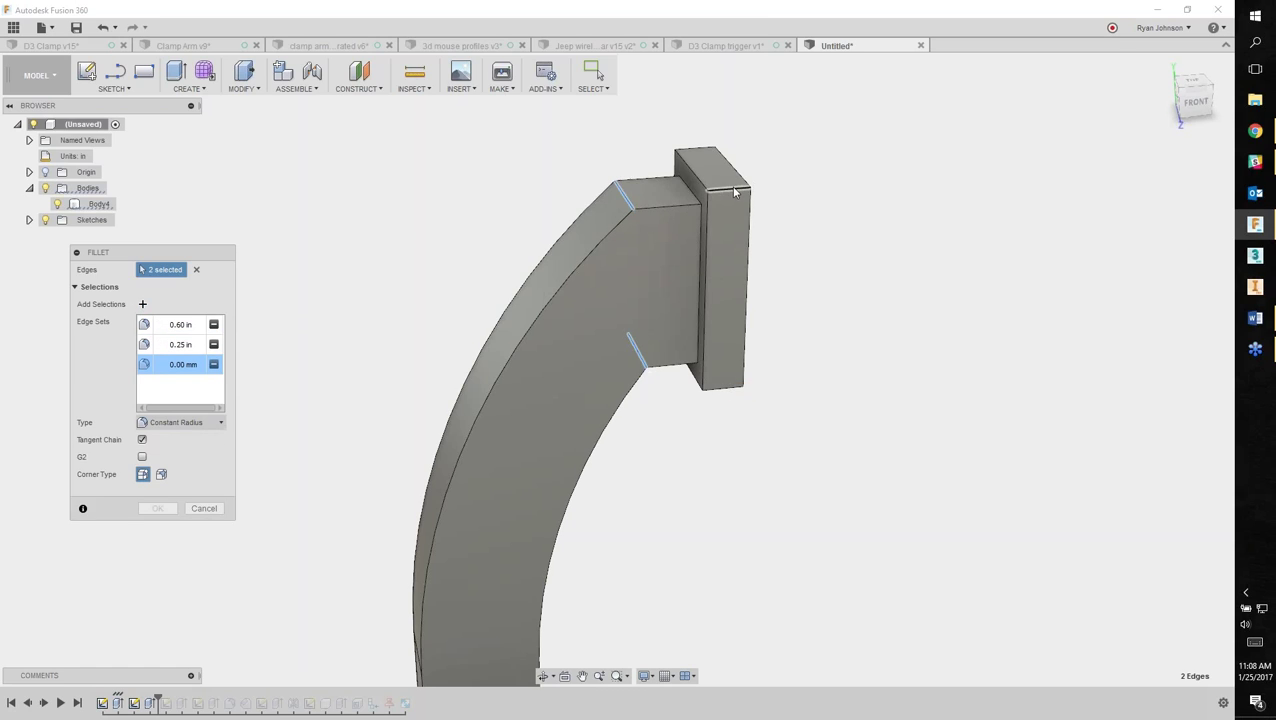
click(735, 191)
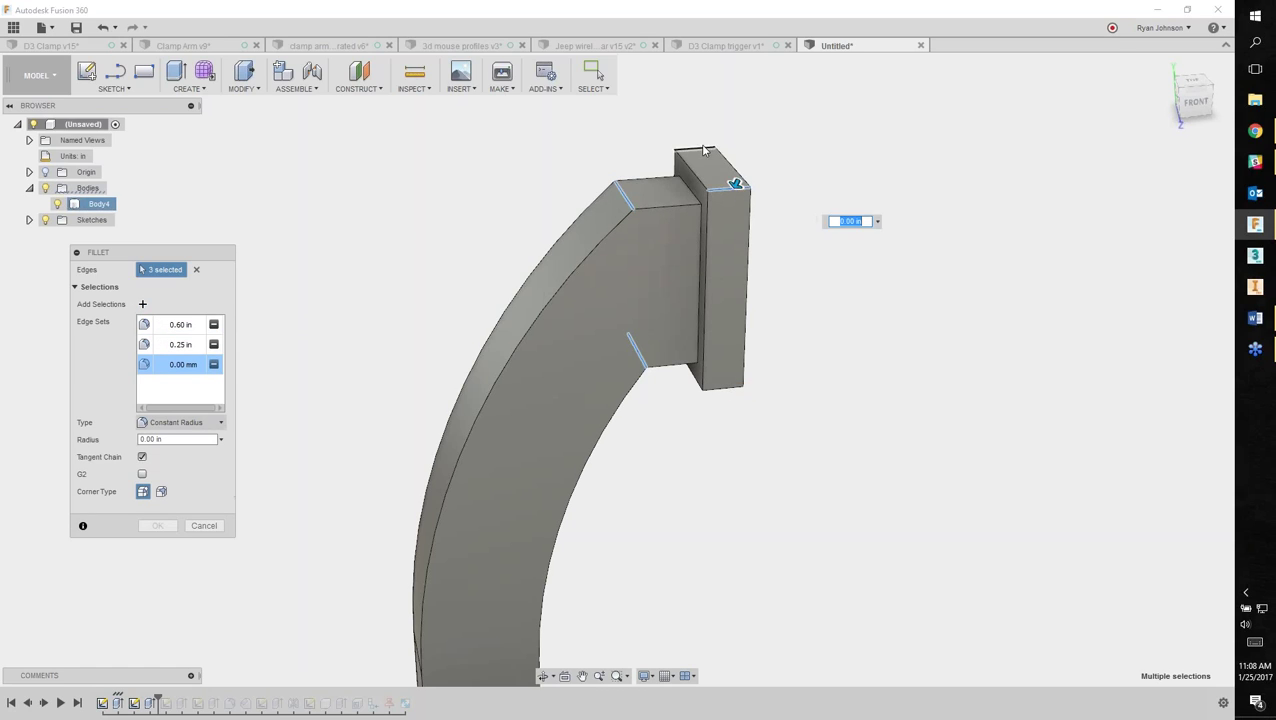
click(728, 391)
drag(728, 397, 728, 398)
shift+middle_drag(868, 350, 848, 509)
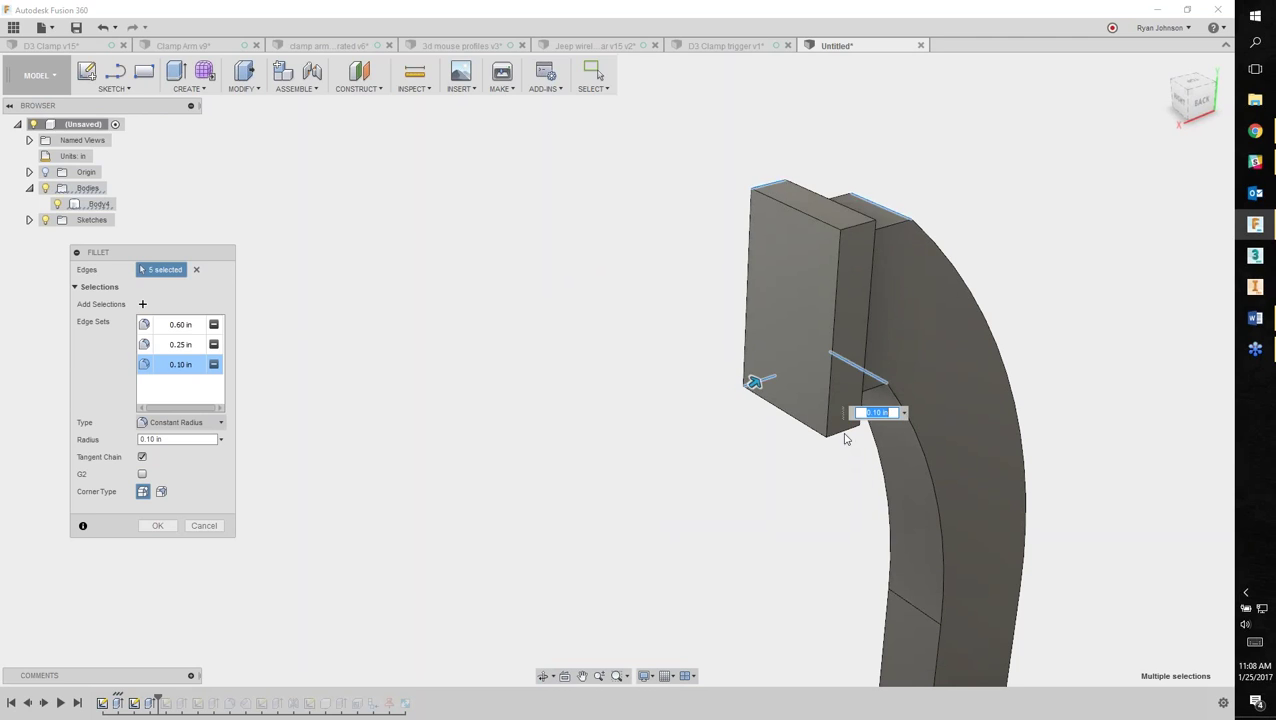
shift+middle_drag(641, 439, 751, 422)
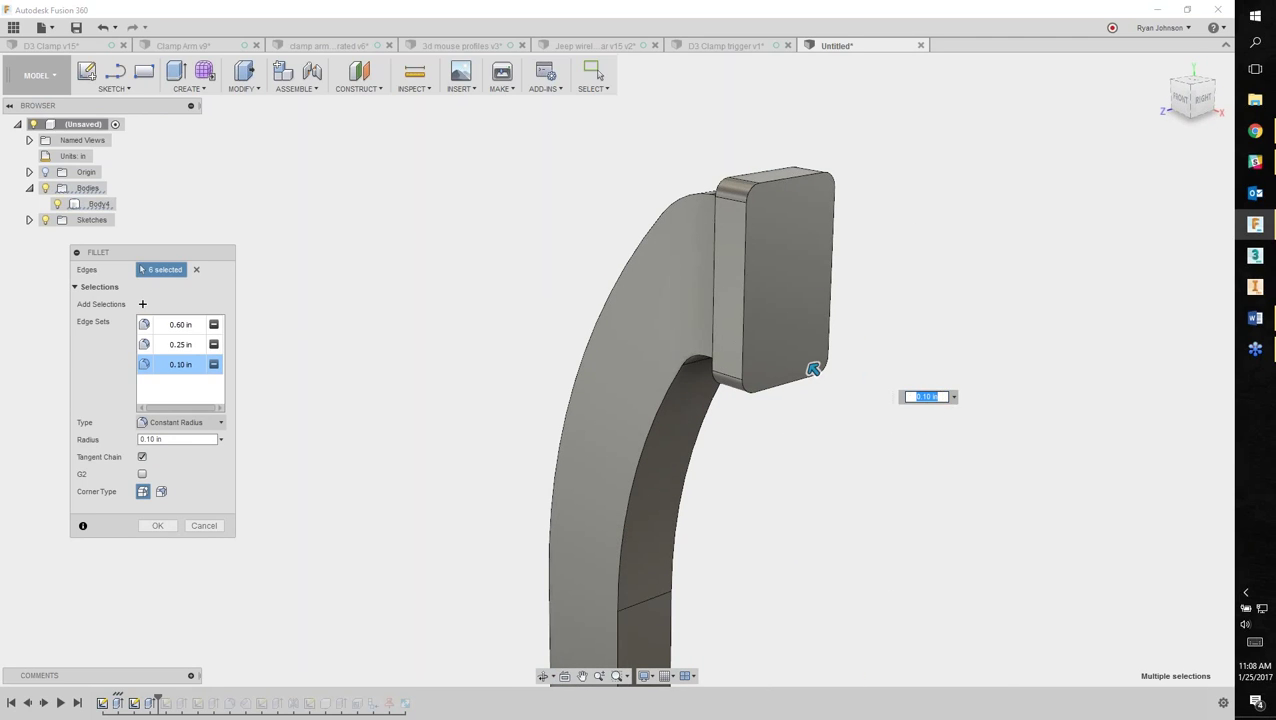
click(160, 525)
Chamfer the arm's long side edges and lower end edges with an equal distance of 0.05 in.
shift+middle_drag(863, 484, 782, 428)
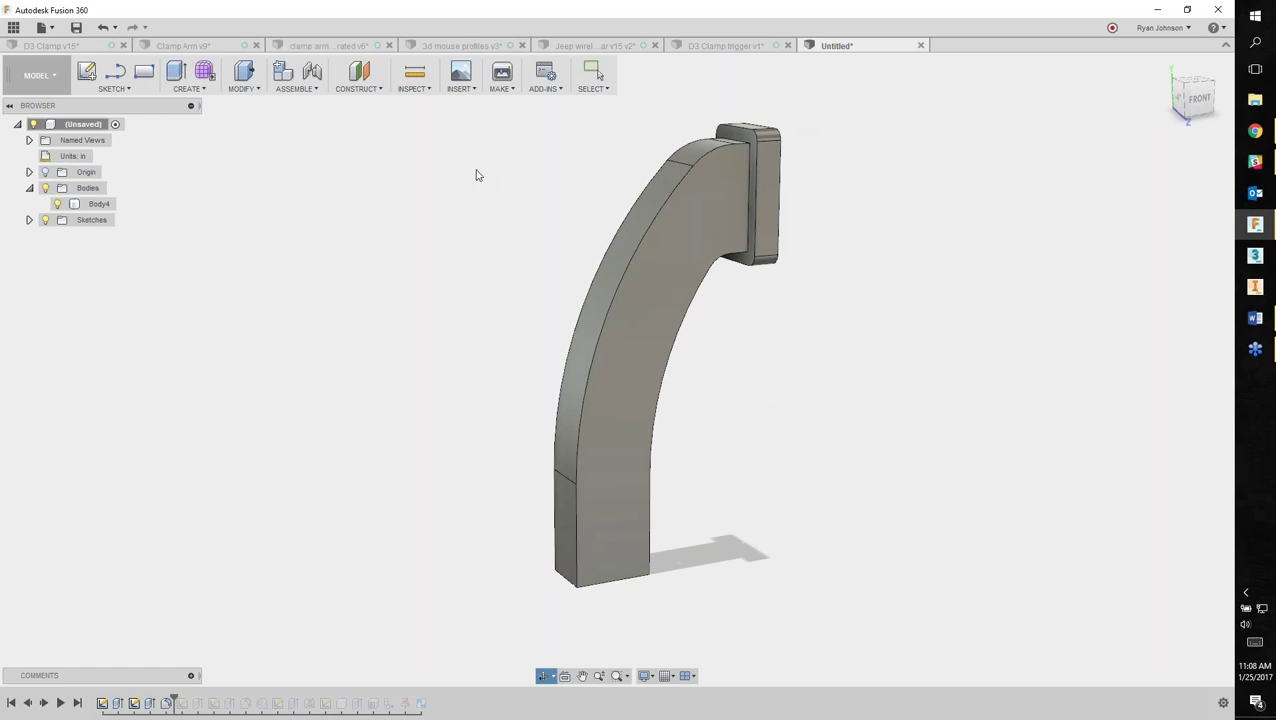
key(Escape)
click(243, 82)
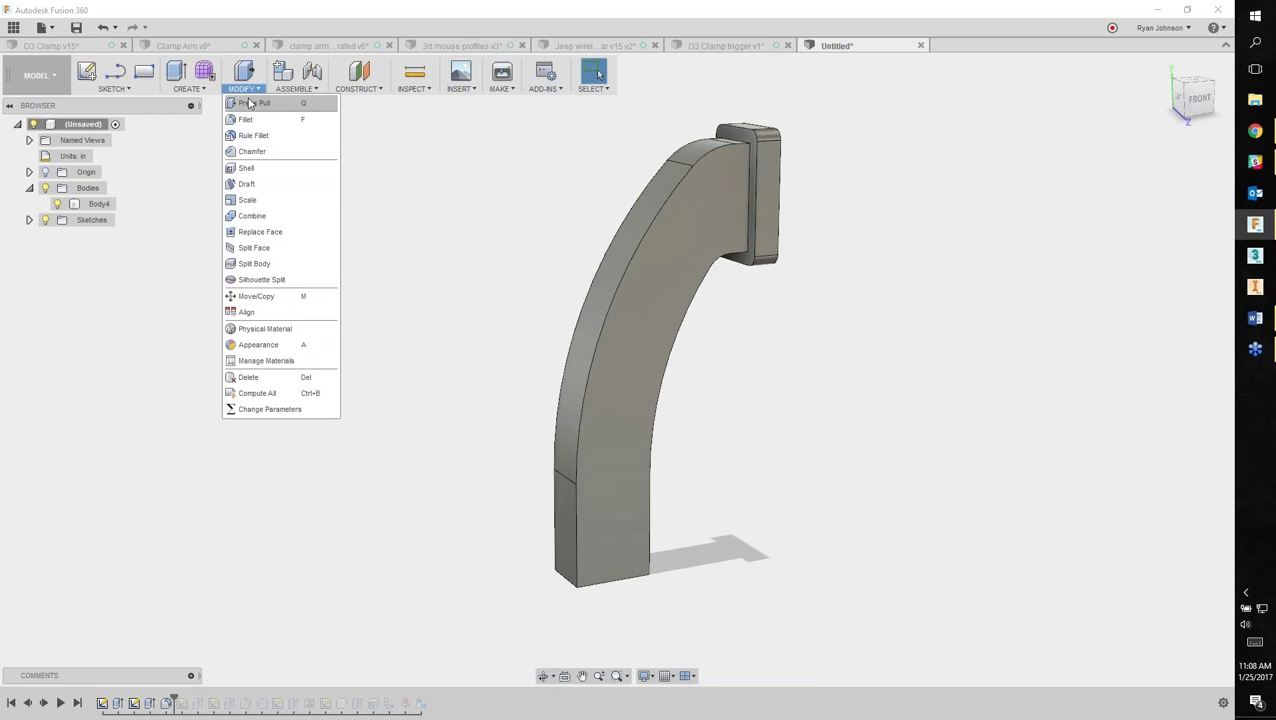
click(255, 153)
drag(710, 608, 557, 521)
scroll(557, 530, up, 2)
text(05)
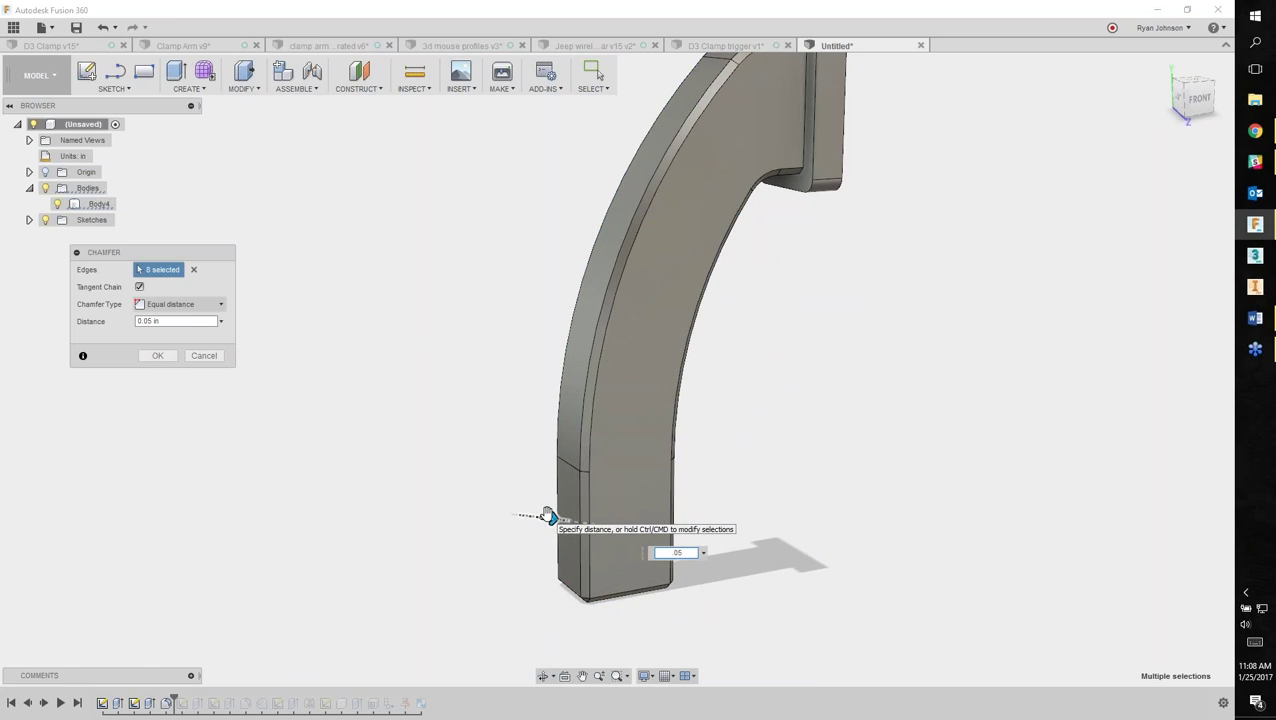
key(Return)
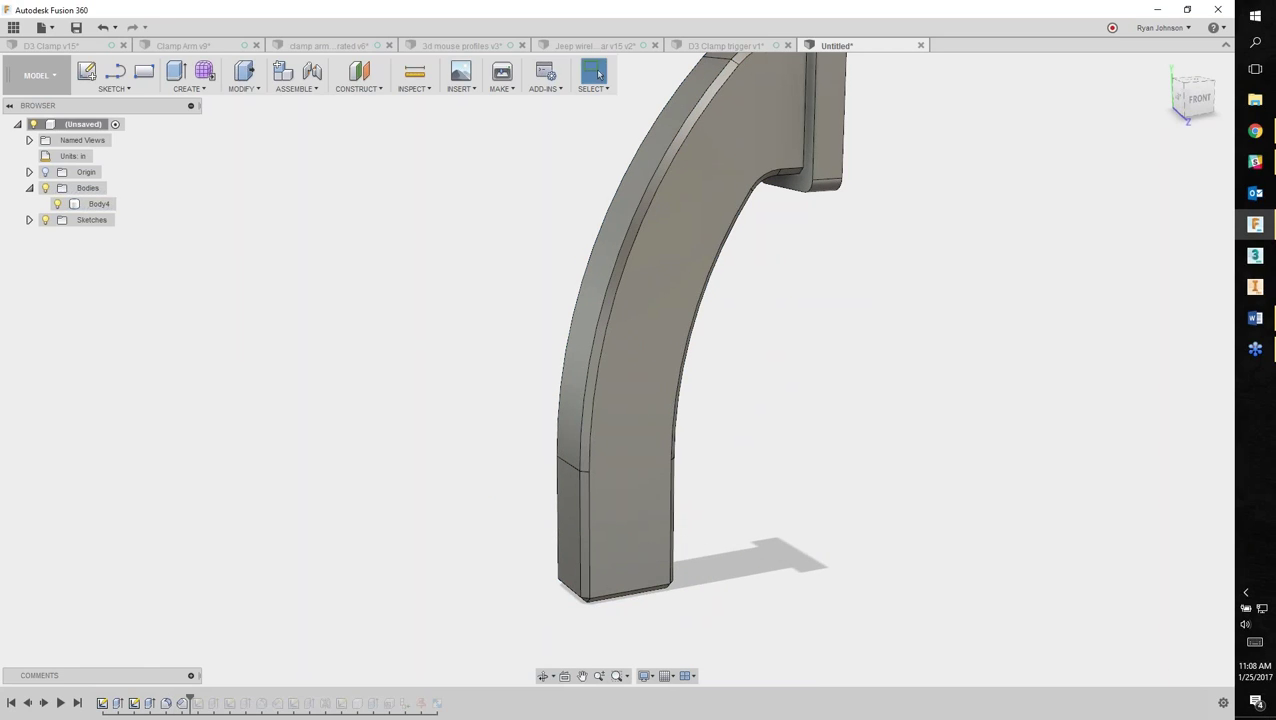
Start a new sketch on the arm's flat front face.
mouse_move(908, 437)
shift+middle_down()
mouse_move(866, 416)
mouse_move(910, 429)
shift+middle_up()
scroll(926, 307, down, 2)
middle_drag(926, 307, 893, 340)
key(Escape)
click(745, 245)
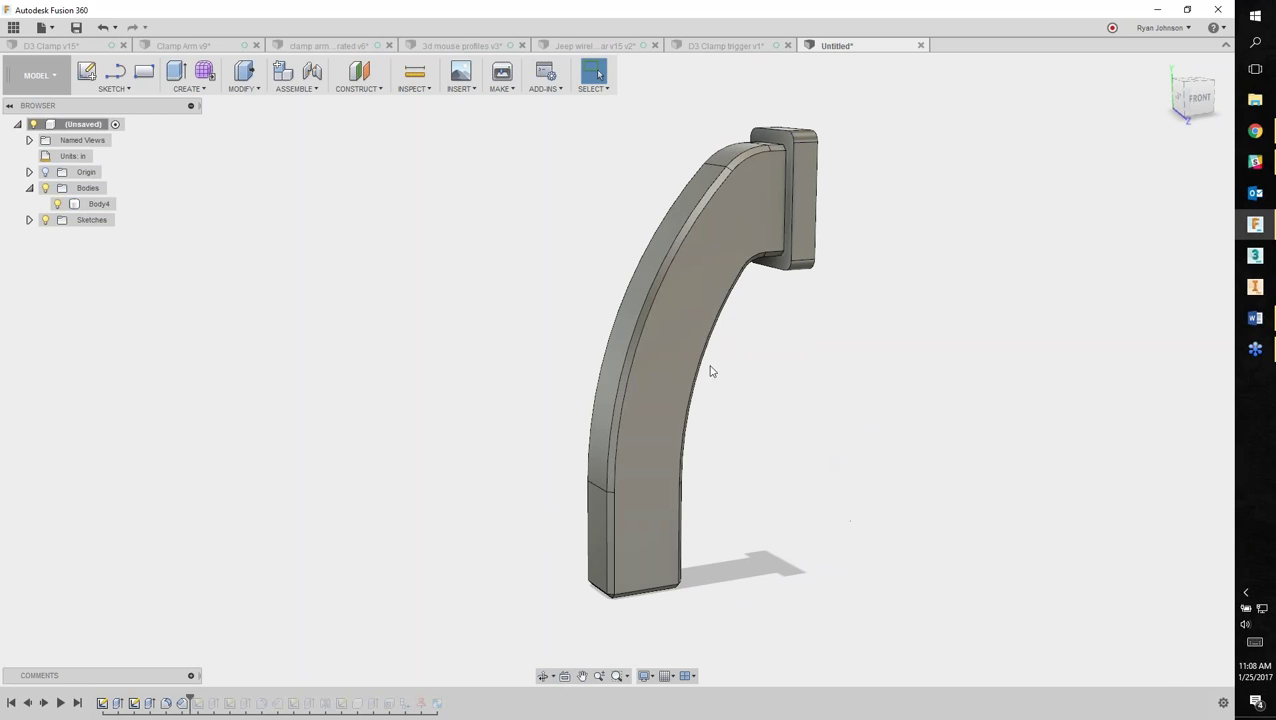
click(709, 297)
key(s)
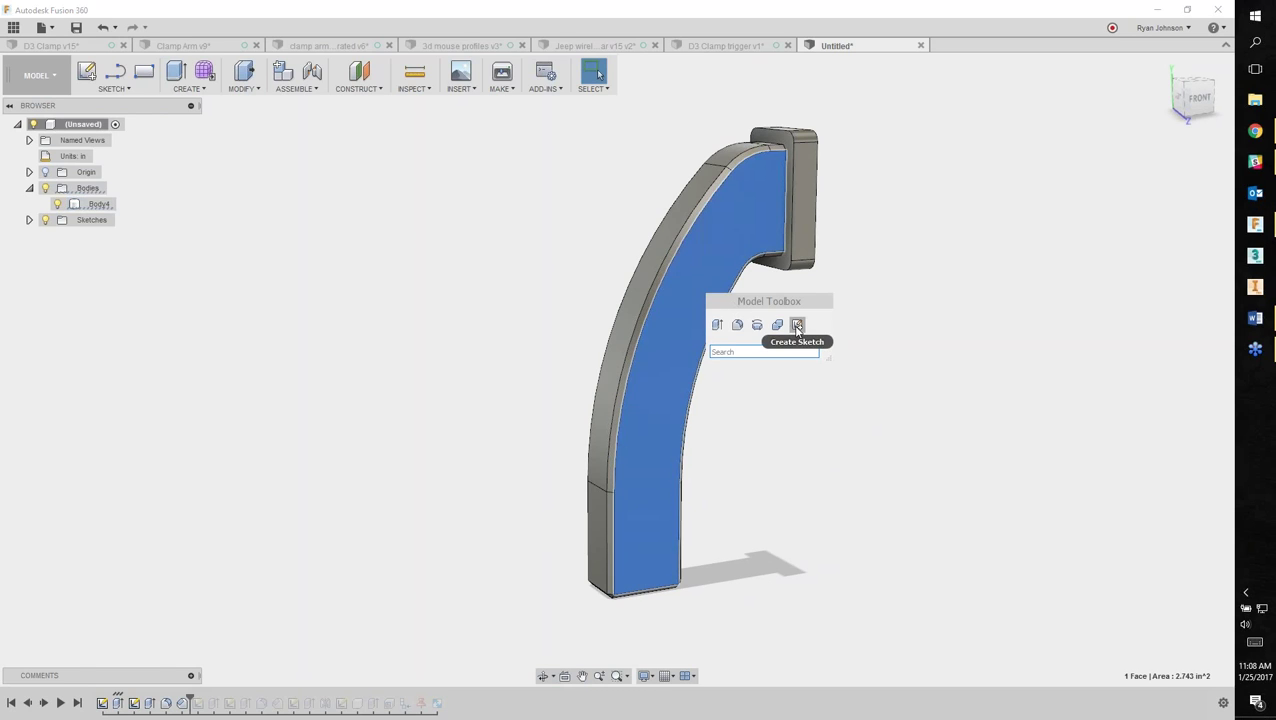
click(797, 326)
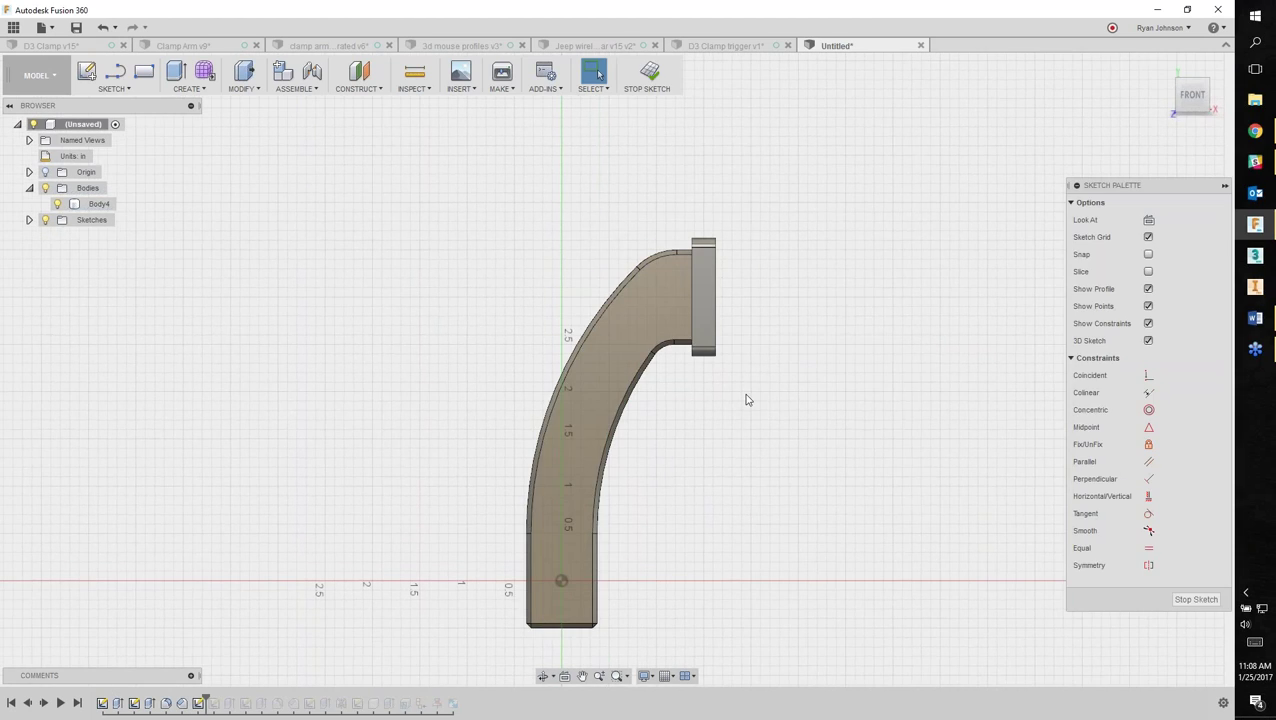
Offset the chained outline of the arm's flat front face inward and finish the sketch.
key(o)
click(655, 257)
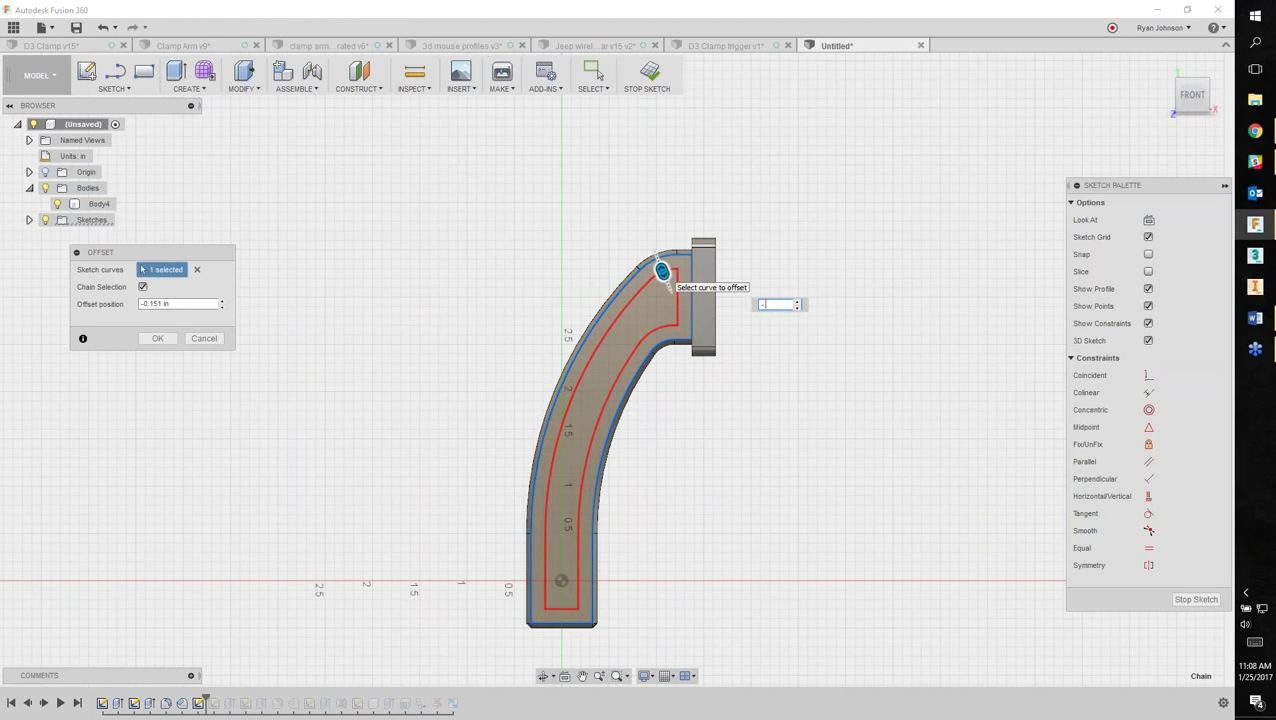
click(662, 272)
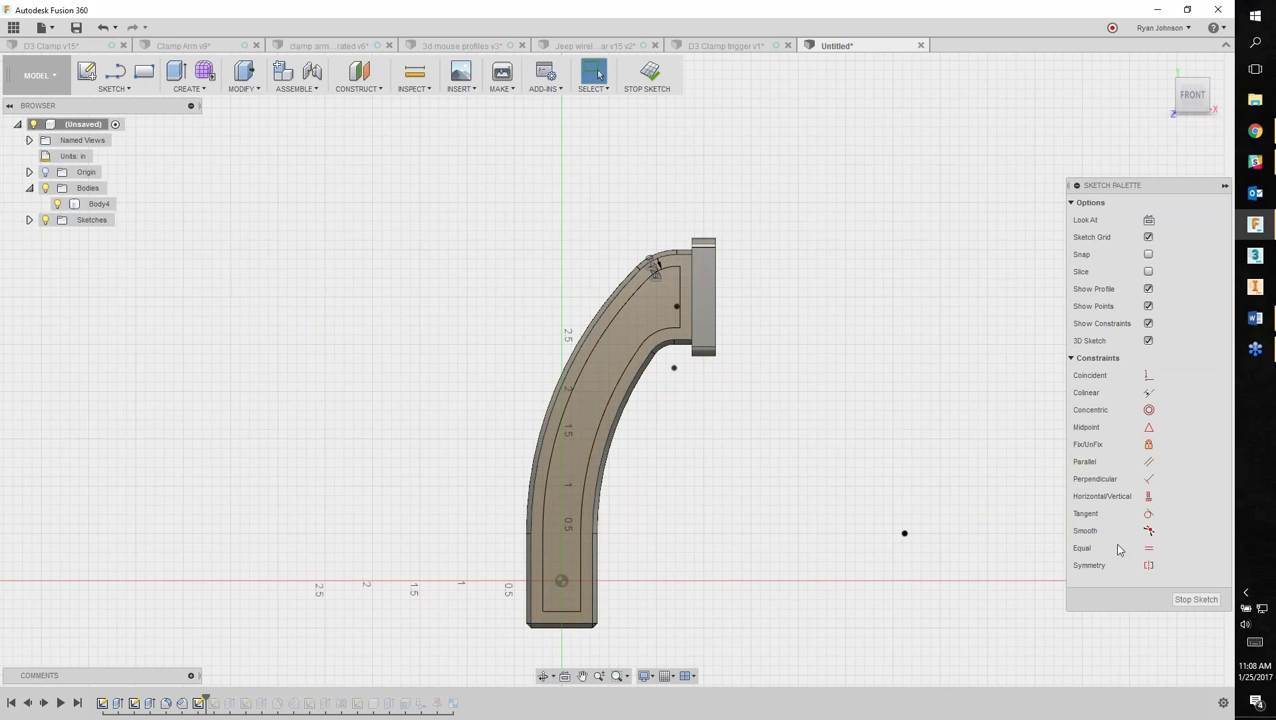
click(1196, 599)
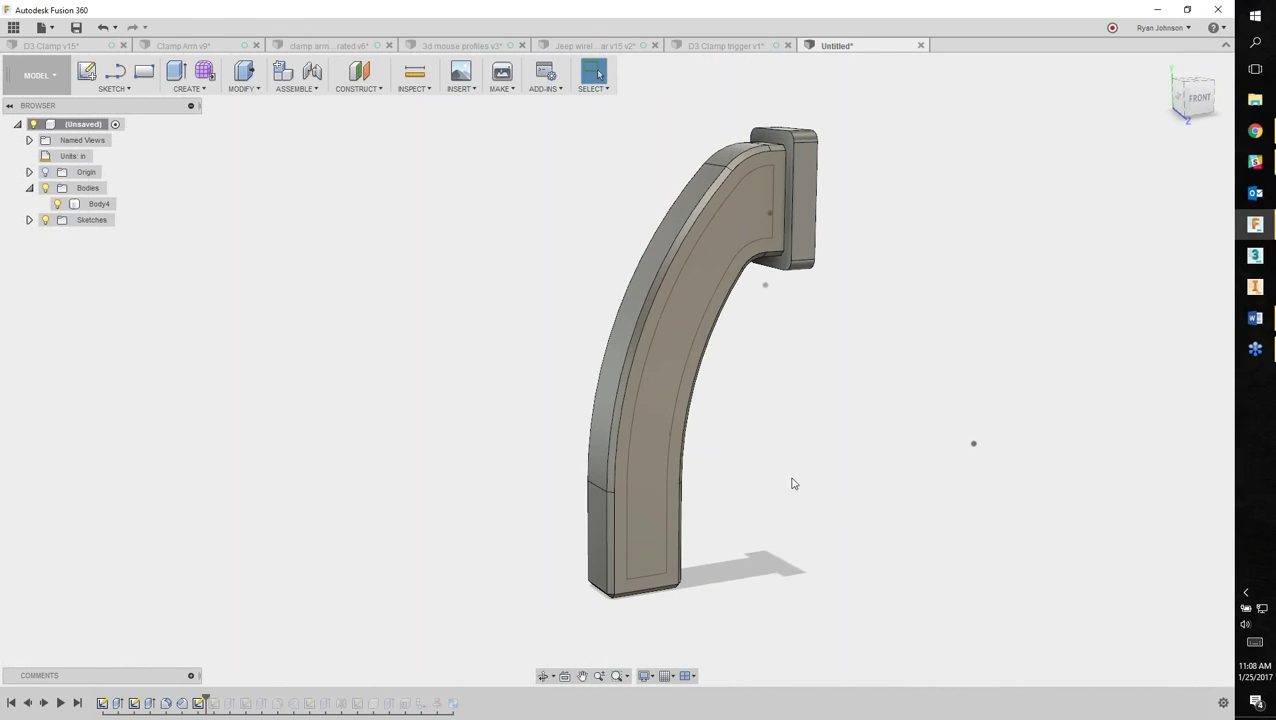
Extrude the inner offset profile as a cut of -0.10 in with a taper angle of -45 deg.
key(e)
click(669, 405)
scroll(692, 370, up, 4)
shift+middle_drag(692, 370, 721, 390)
drag(723, 395, 709, 391)
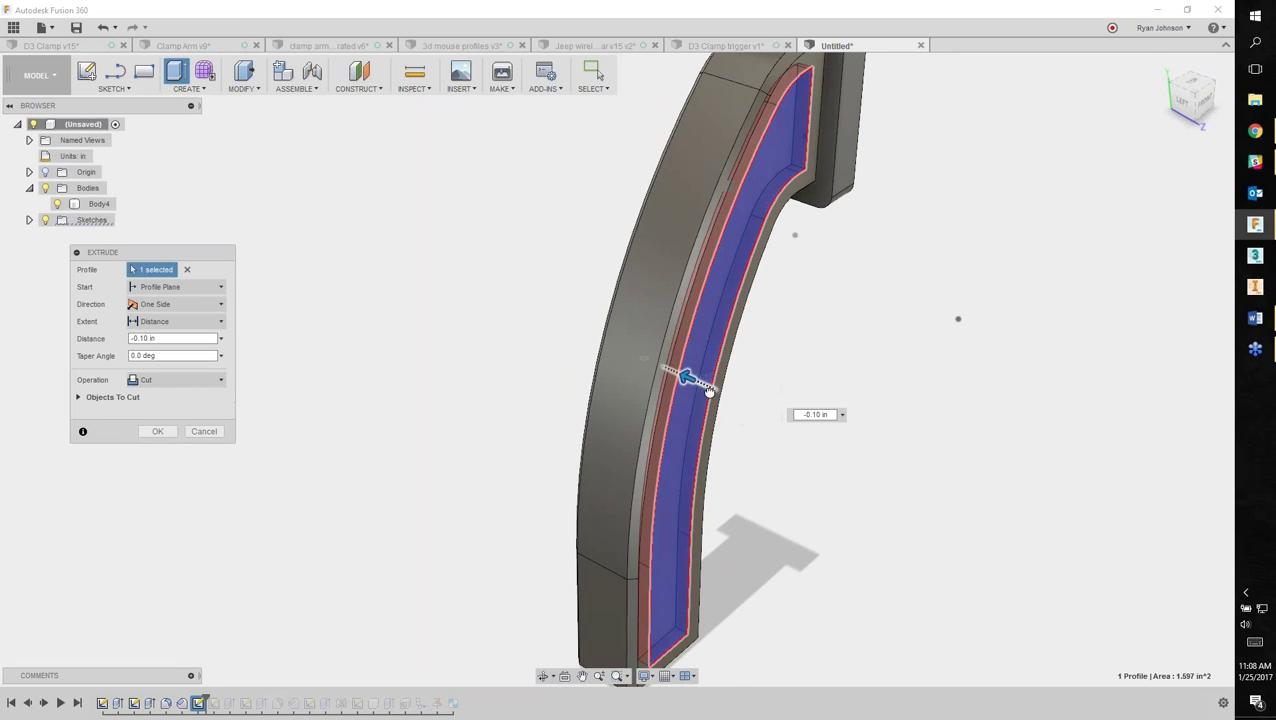
click(644, 357)
drag(646, 357, 629, 385)
shift+middle_drag(686, 376, 718, 365)
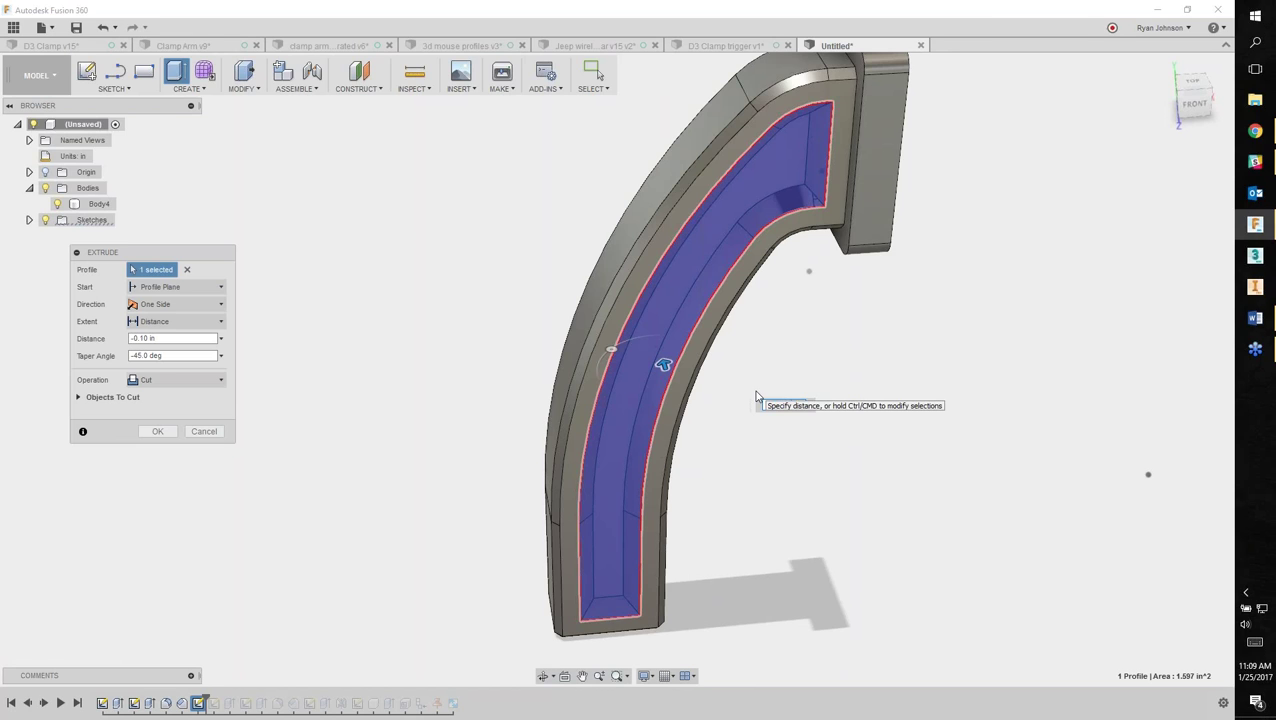
key(Return)
shift+middle_drag(1007, 450, 828, 429)
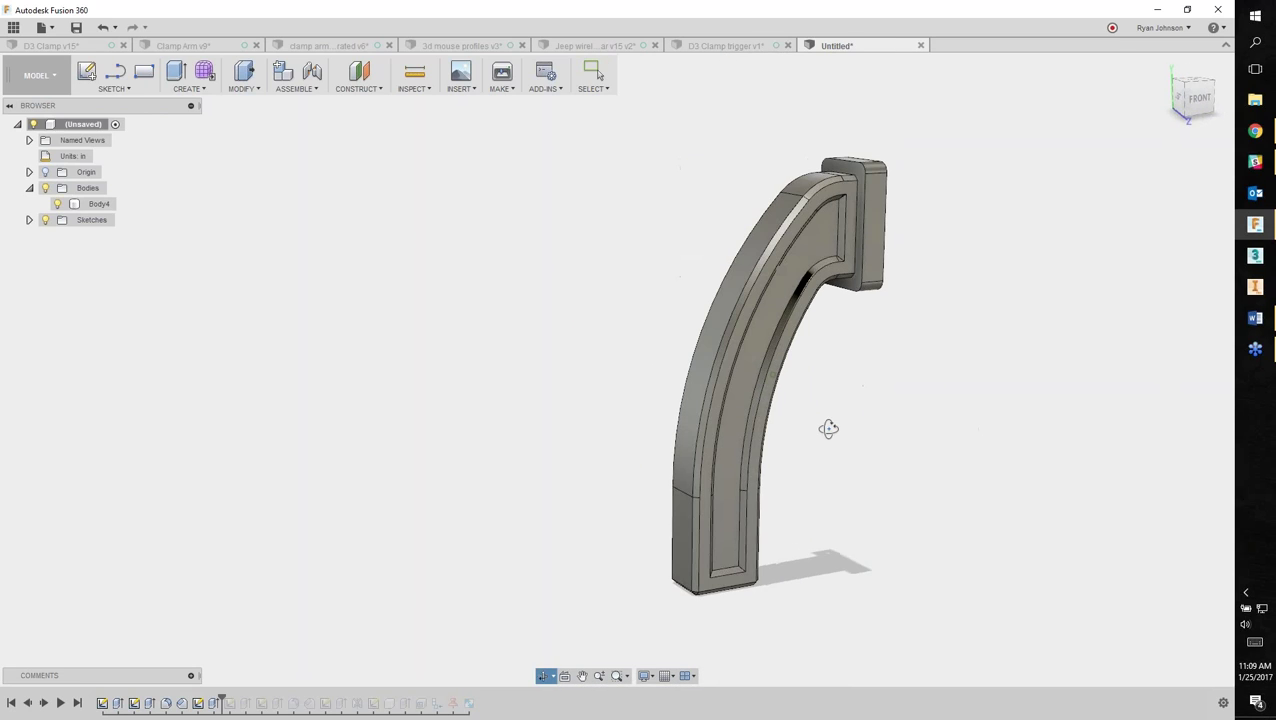
key(Escape)
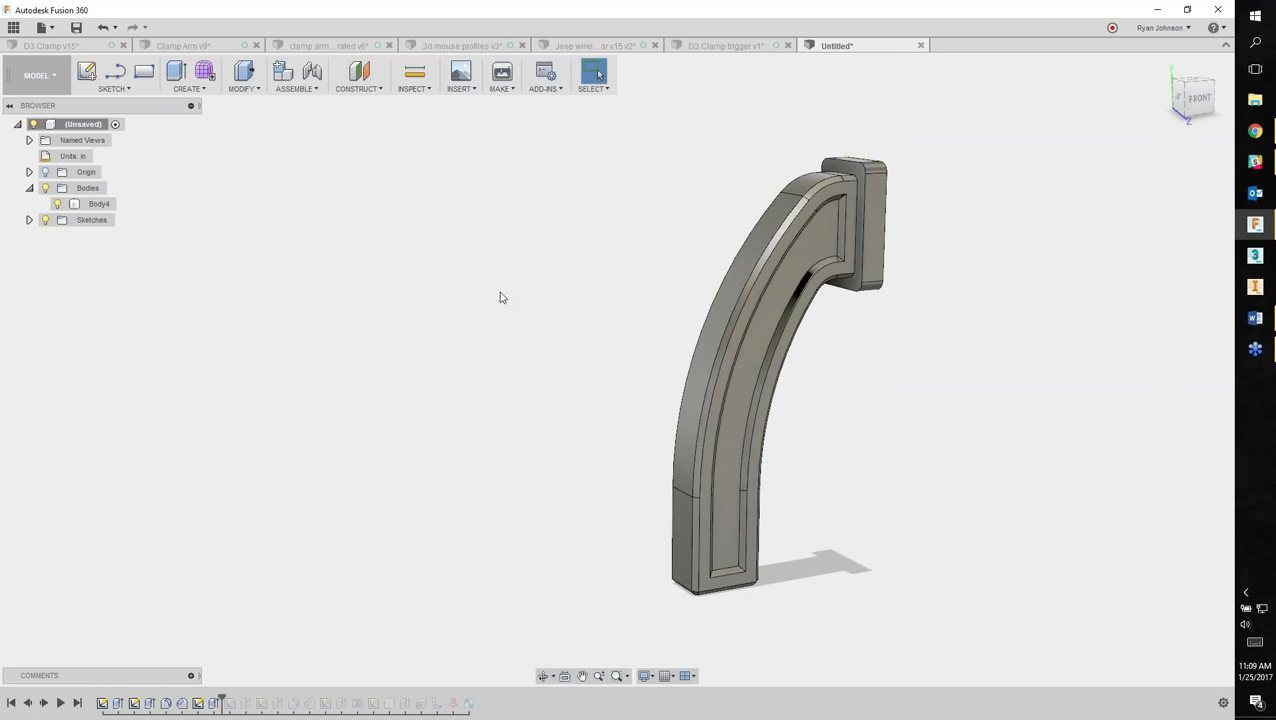
Mirror the recess cut feature to the arm's opposite face about the origin plane through the arm's mid-thickness.
middle_drag(984, 376, 792, 360)
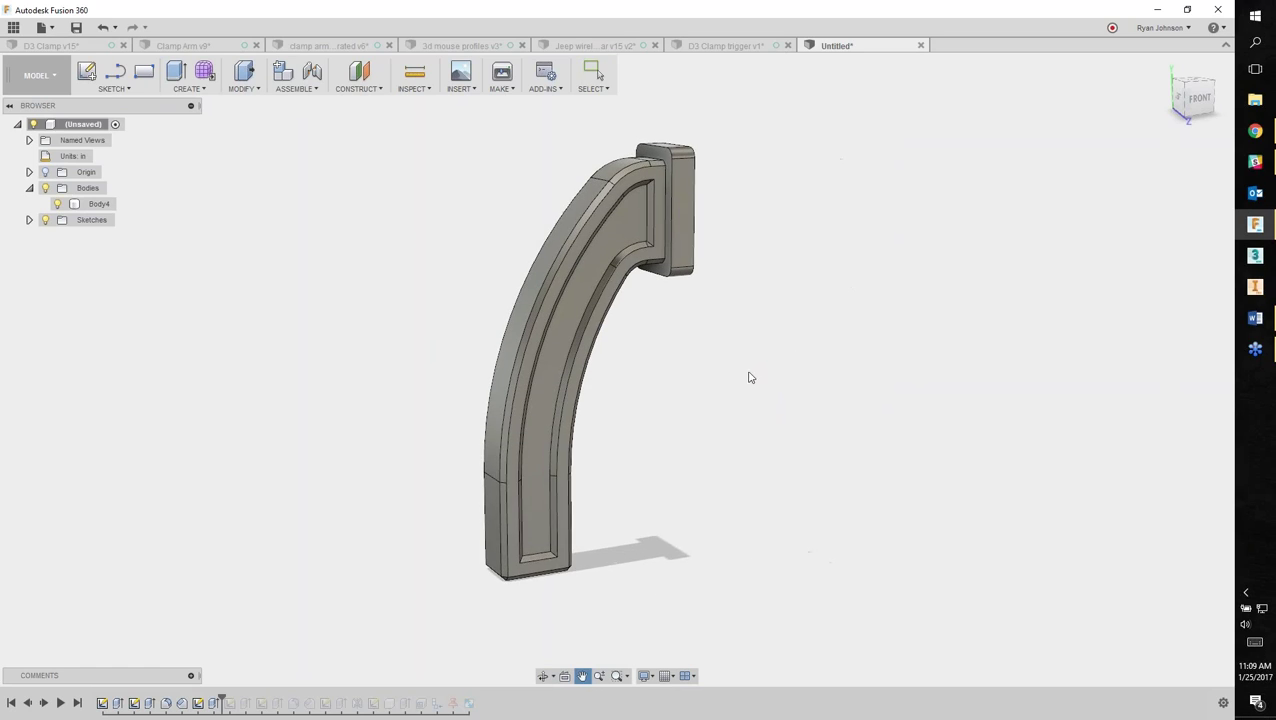
scroll(706, 374, up, 1)
key(s)
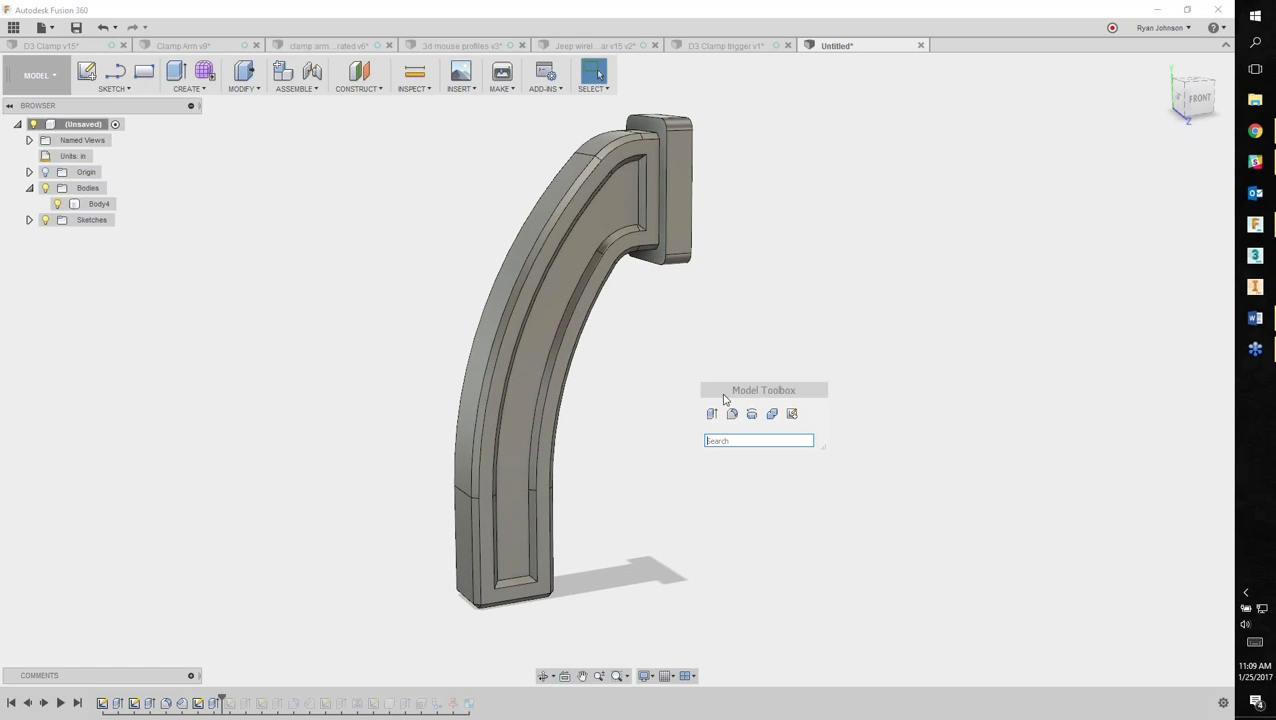
text(mir)
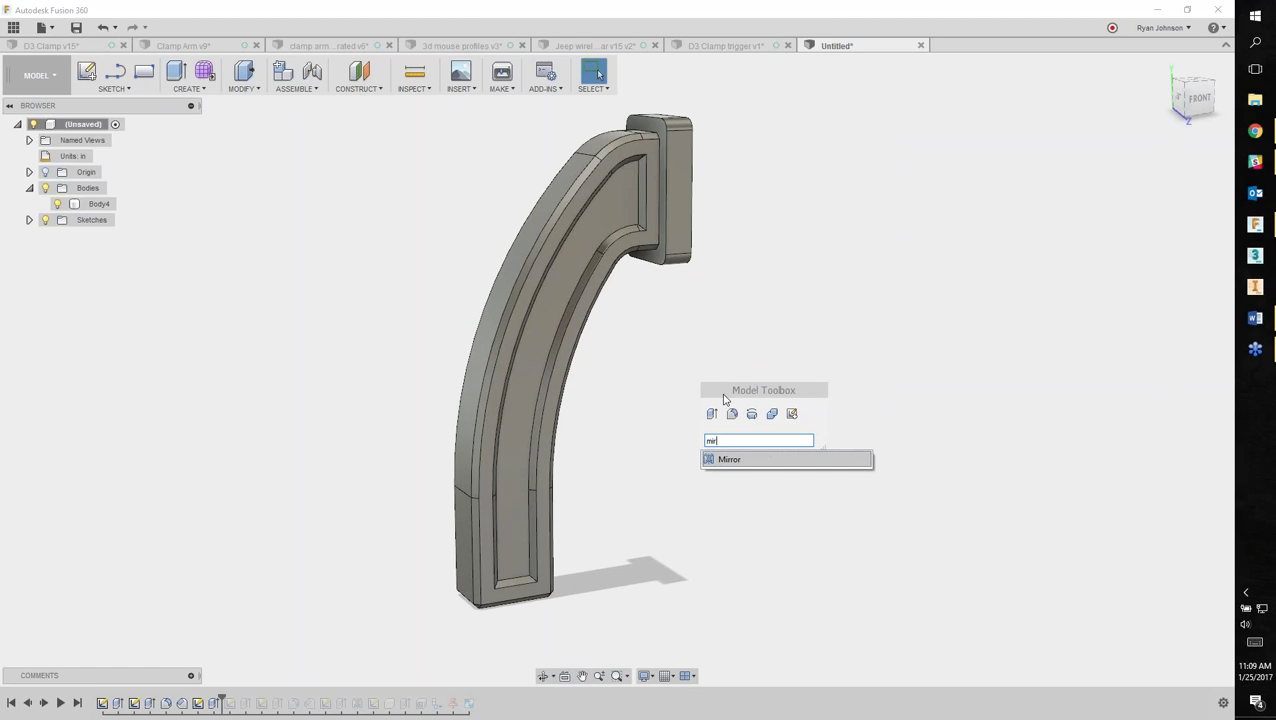
key(Return)
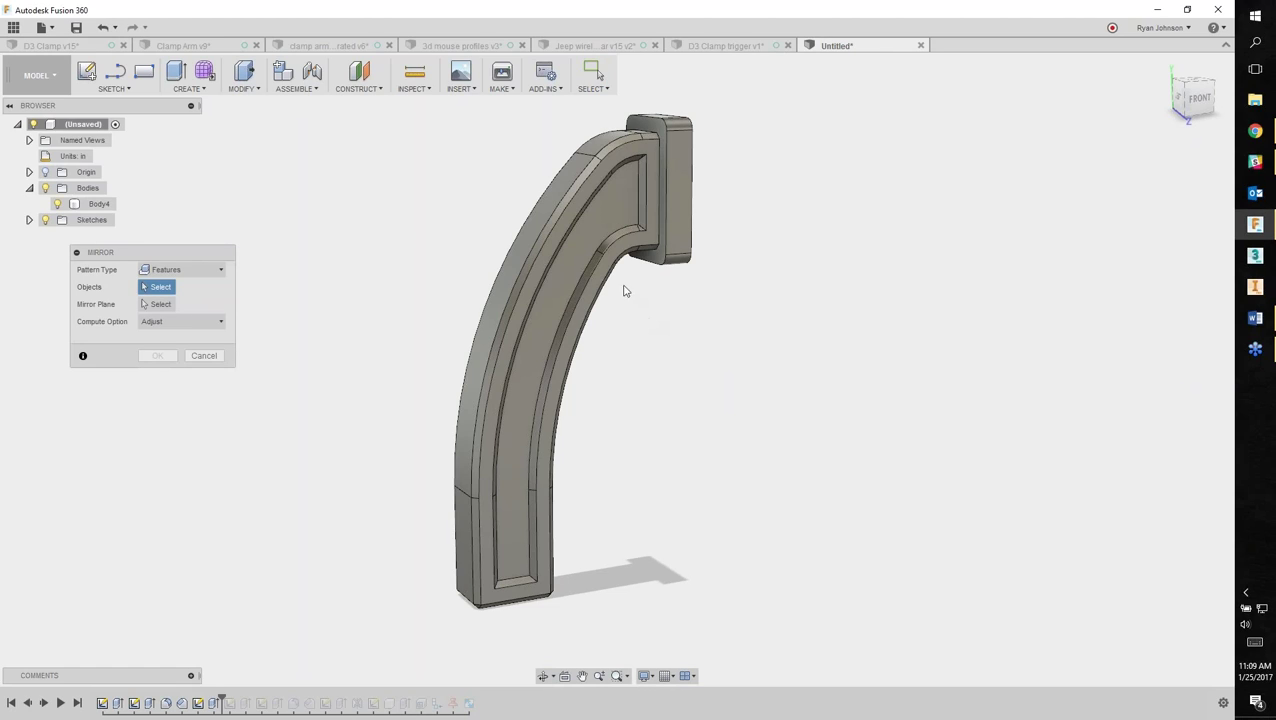
click(191, 270)
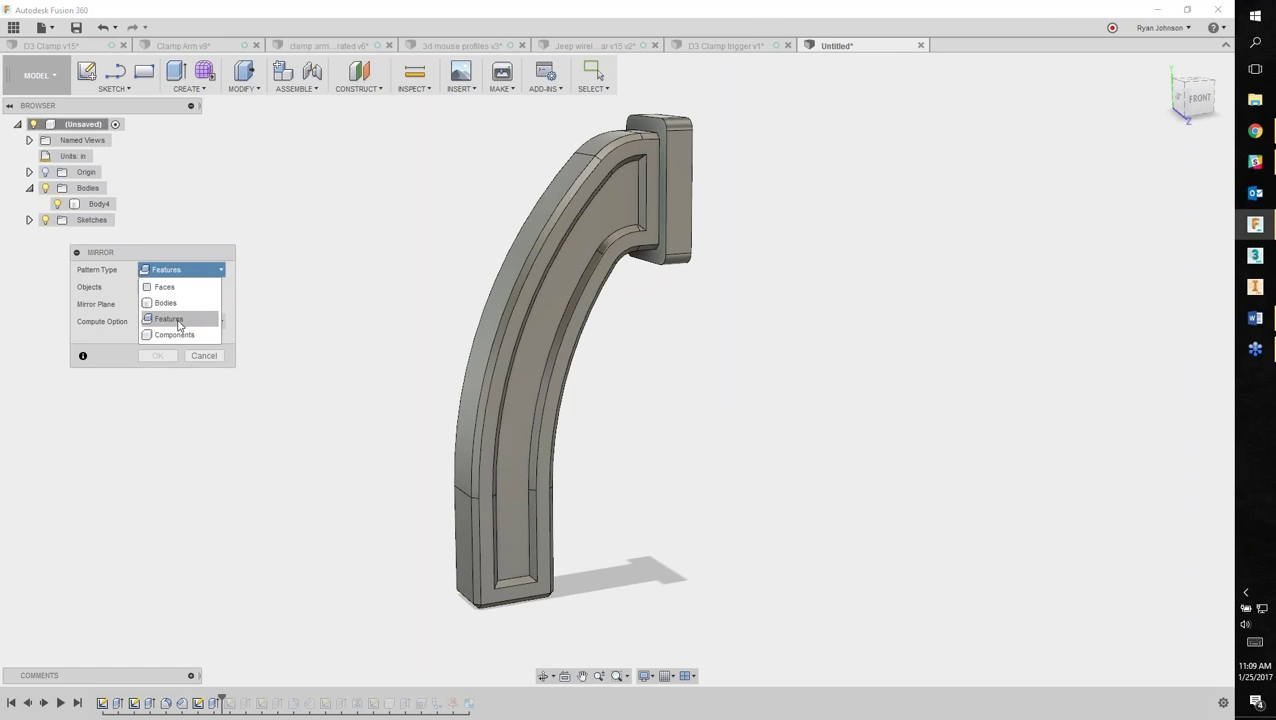
click(213, 703)
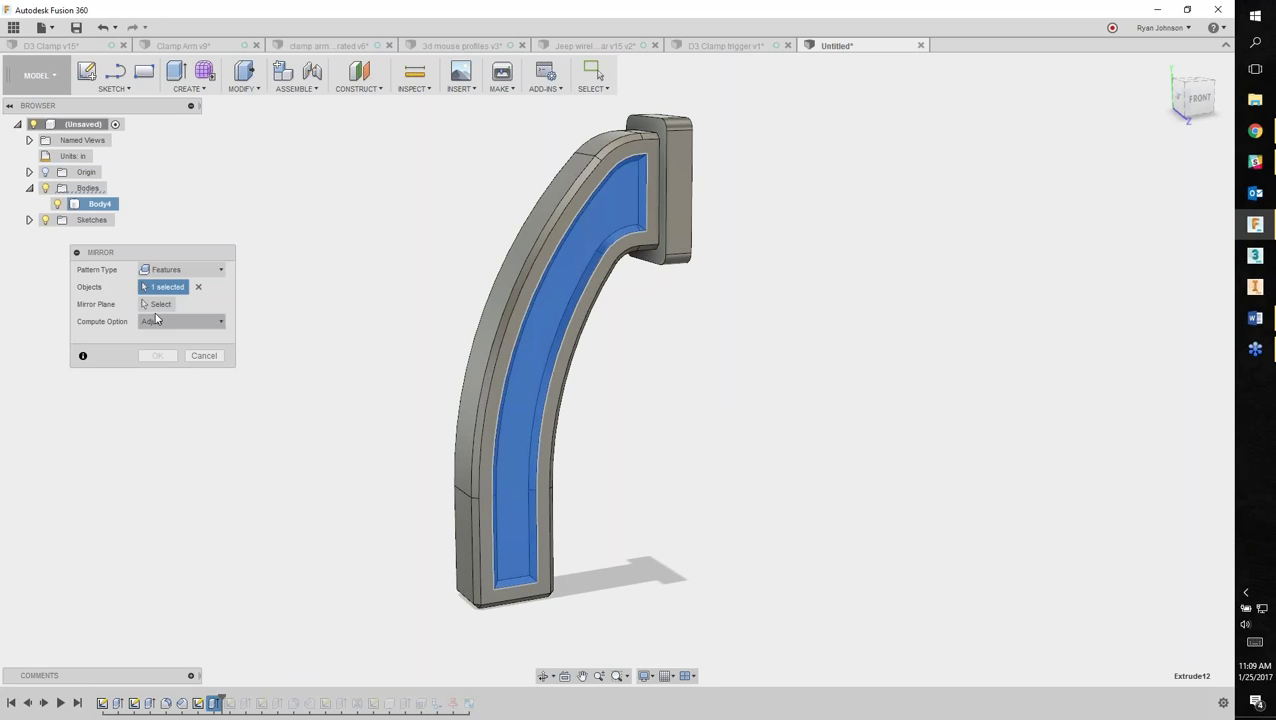
click(152, 305)
click(558, 495)
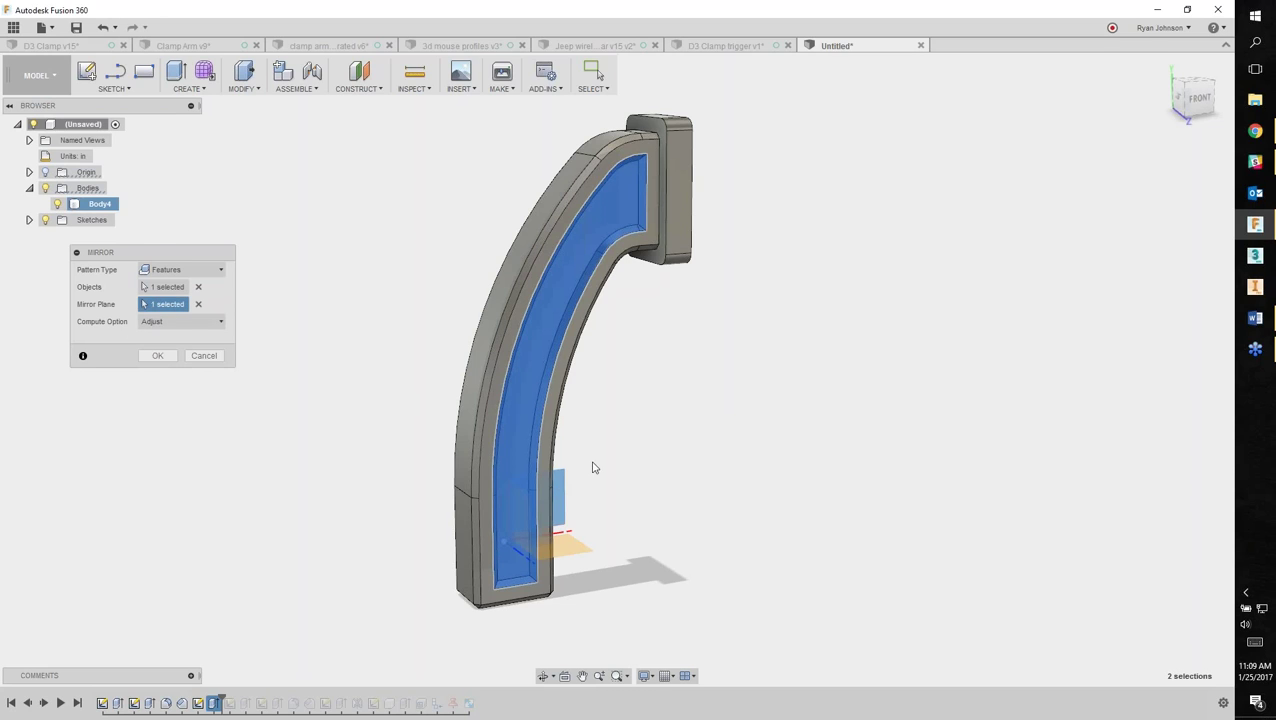
click(157, 356)
shift+middle_drag(347, 473, 292, 460)
scroll(640, 476, down, 1)
shift+middle_drag(642, 477, 740, 490)
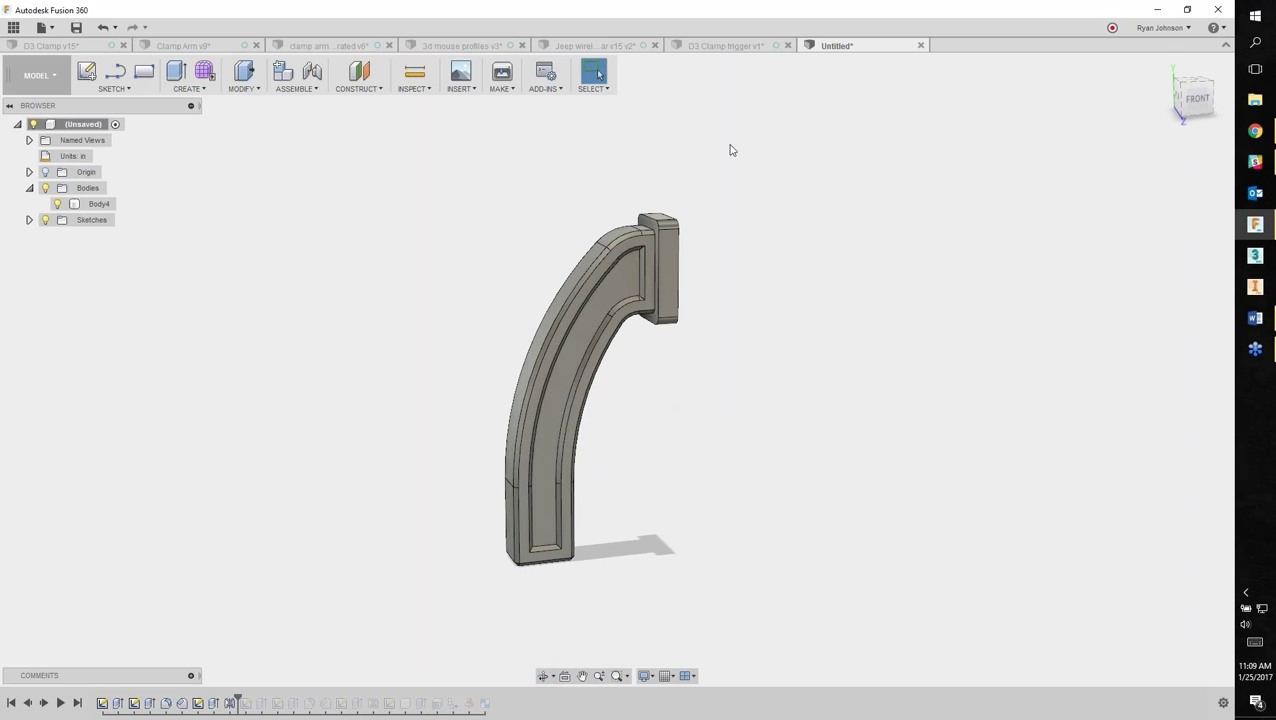
Edit the arm's first profile sketch, set the outer arc radius to 5.00 in and finish the sketch.
mouse_move(869, 464)
shift+middle_down()
mouse_move(834, 456)
mouse_move(855, 445)
shift+middle_up()
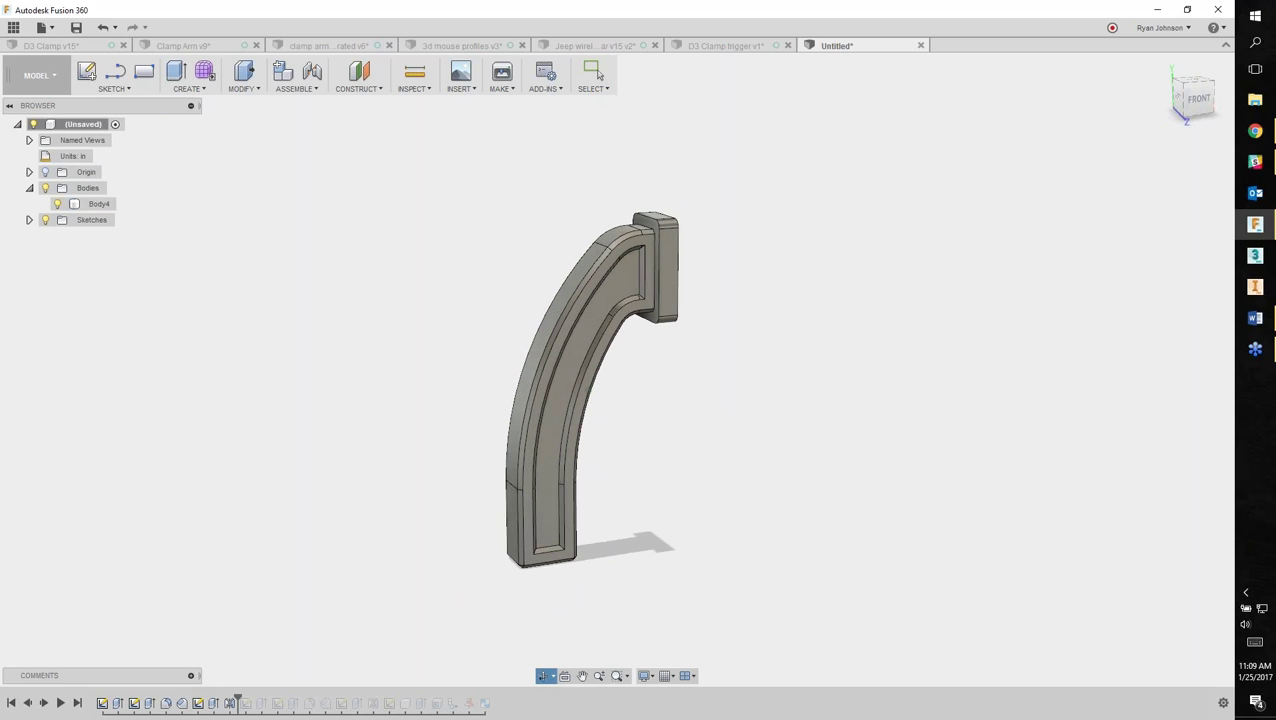
key(Escape)
double_click(103, 703)
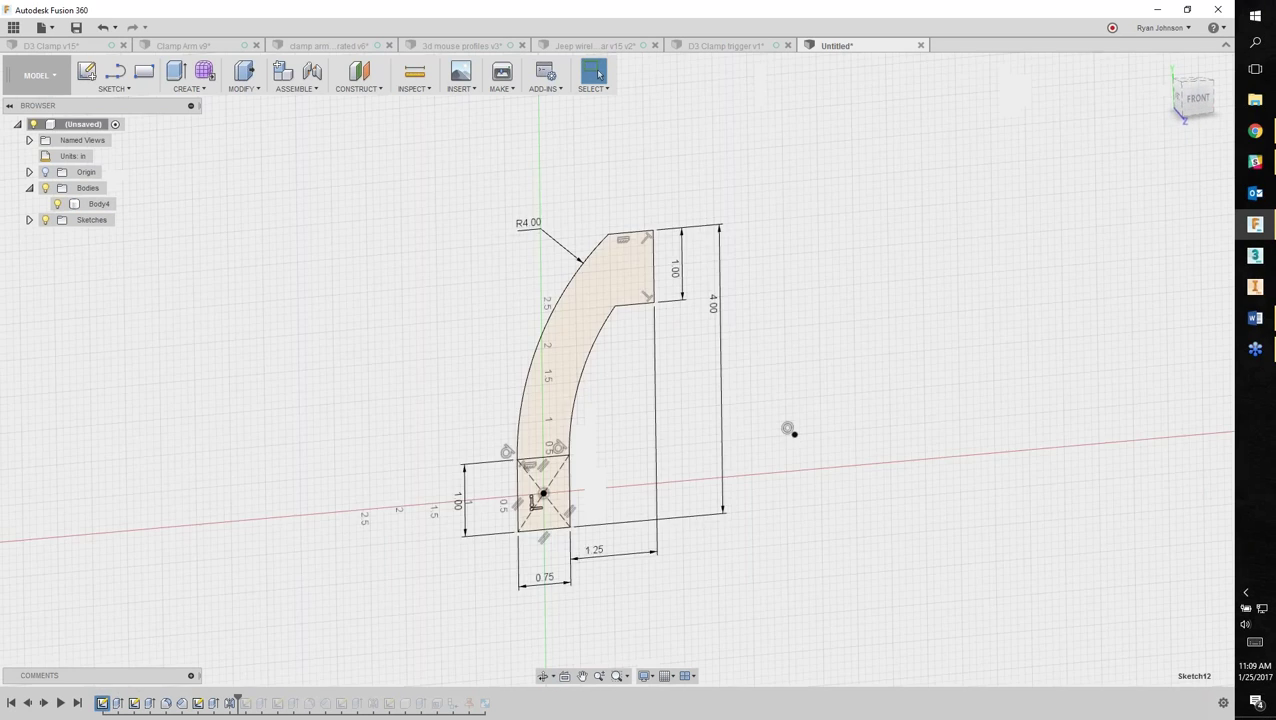
double_click(556, 184)
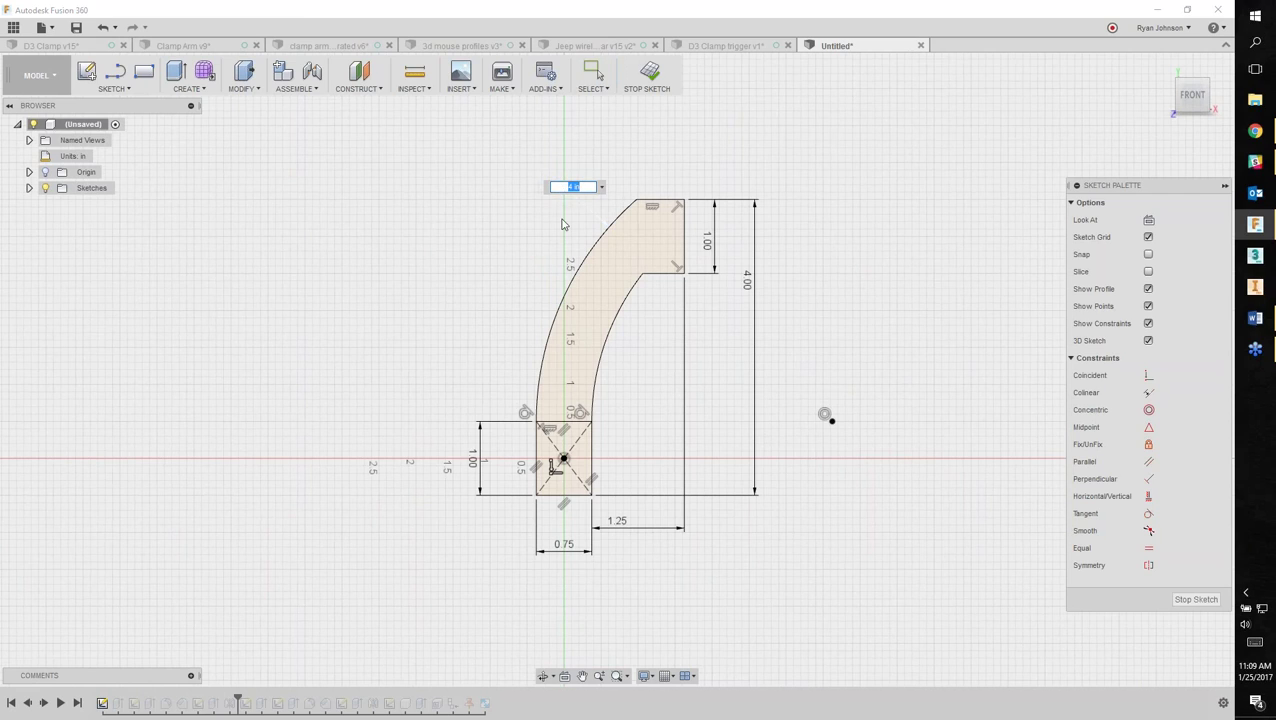
key(Return)
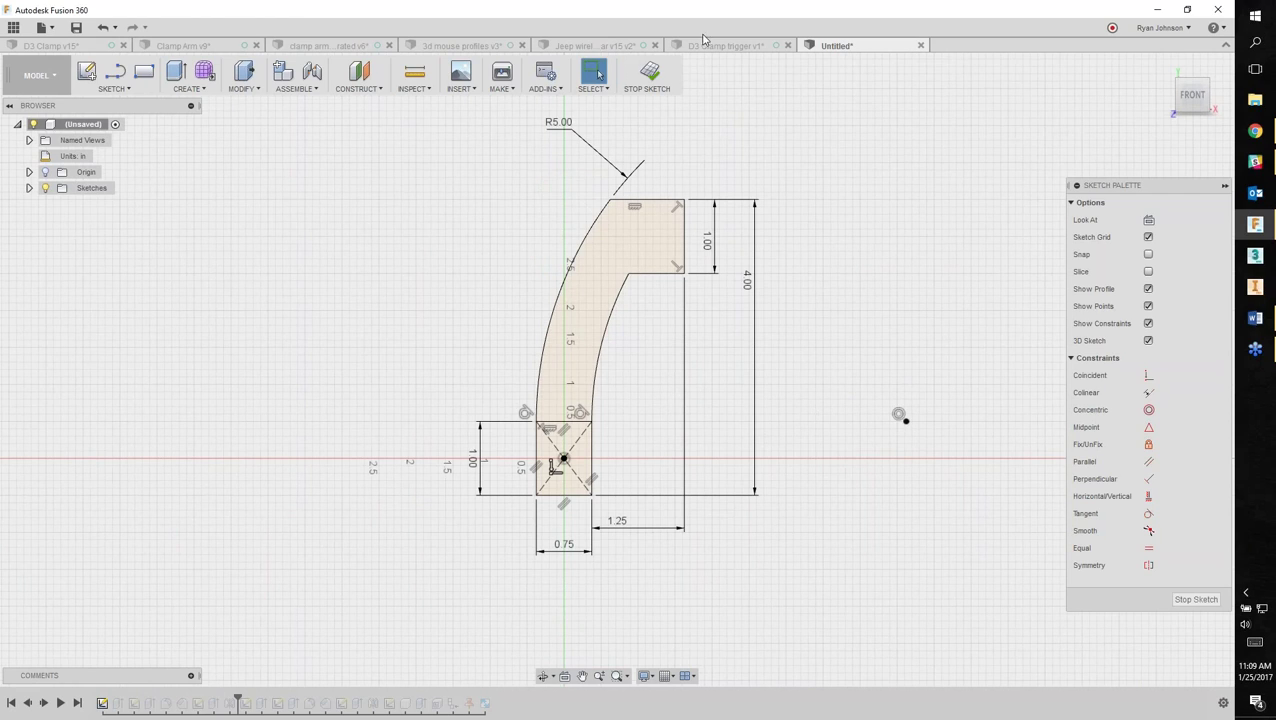
click(648, 88)
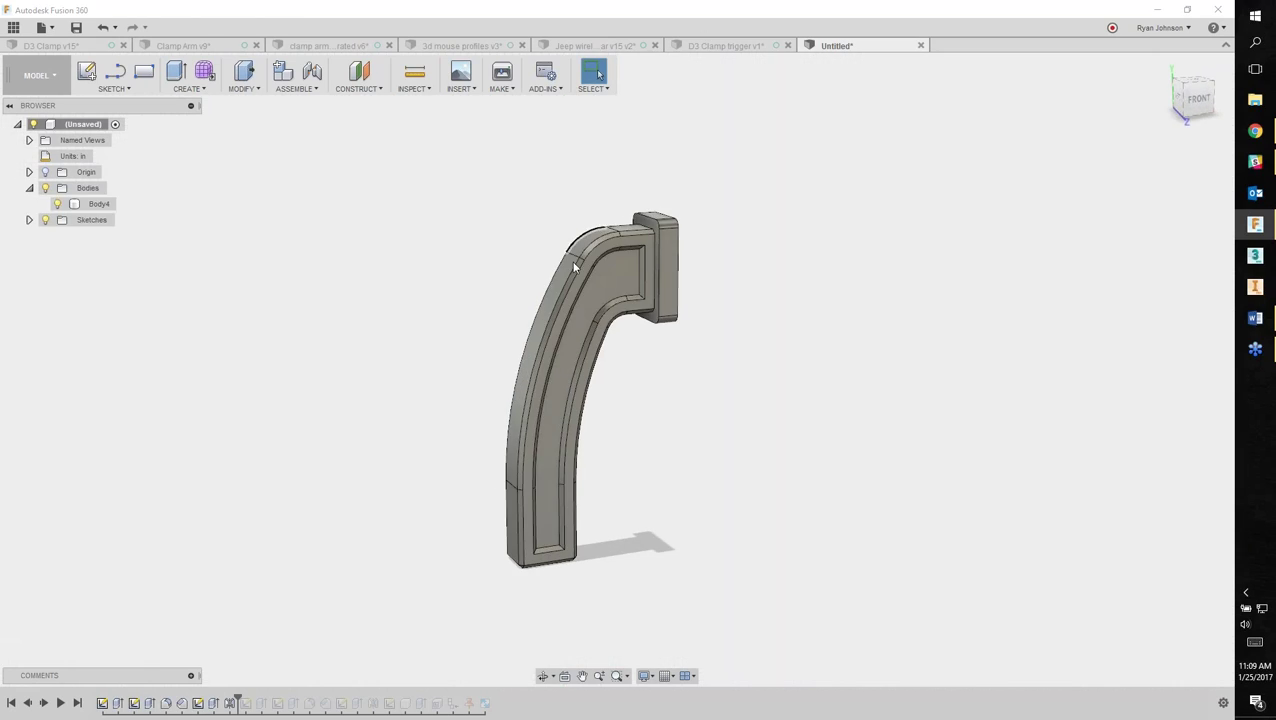
Reopen the arm's first profile sketch, set the upper end's horizontal reach from the base to 2.00 in and finish it.
double_click(103, 704)
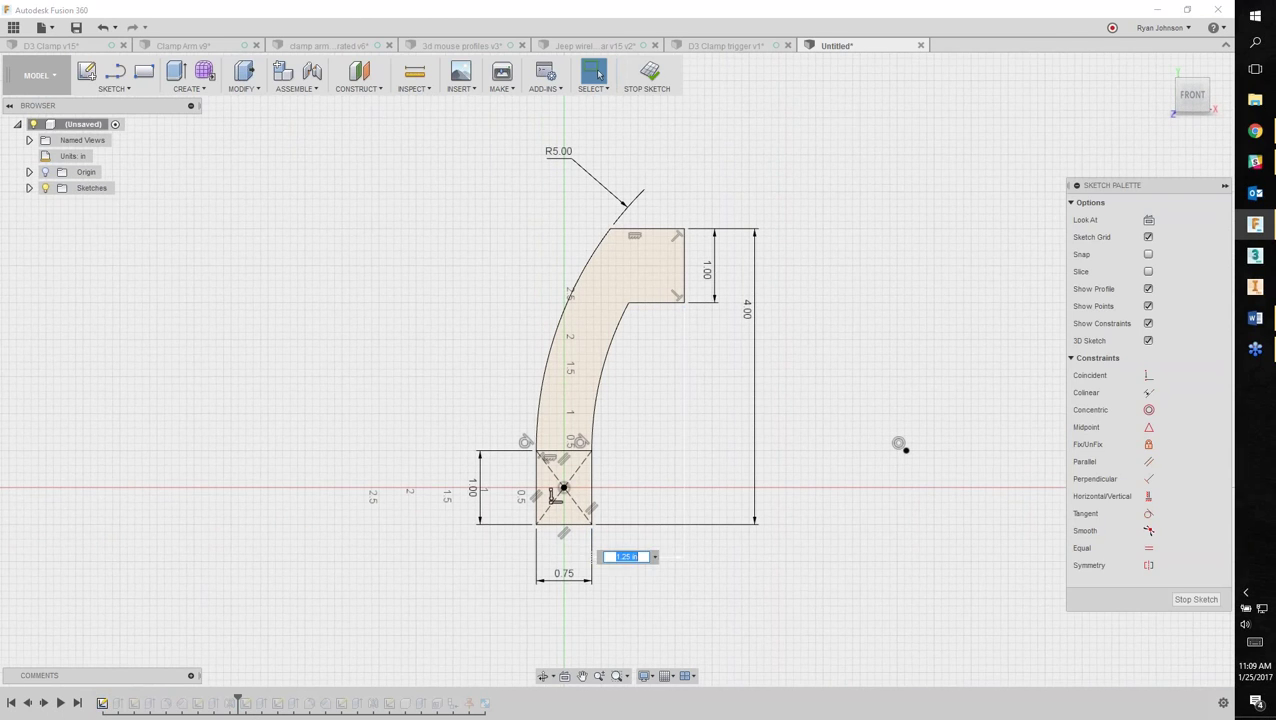
text(2)
key(Return)
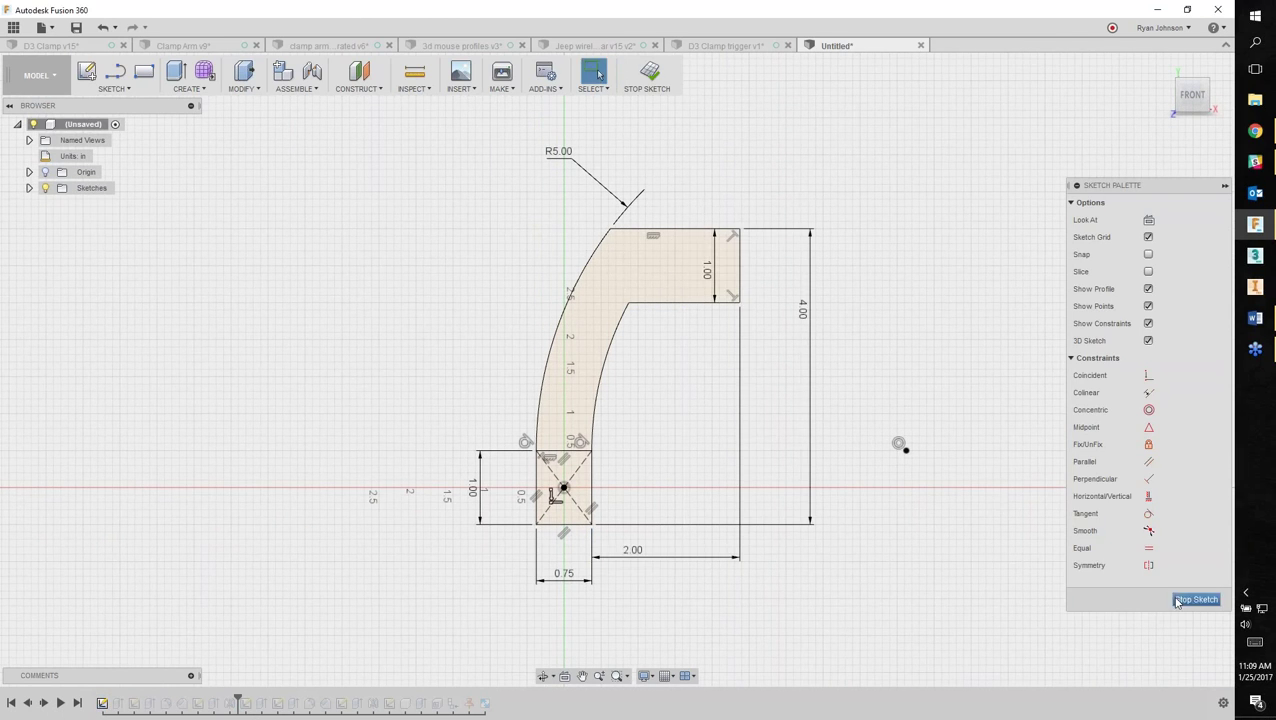
click(1193, 601)
mouse_move(743, 461)
shift+middle_down()
mouse_move(745, 433)
mouse_move(832, 450)
mouse_move(707, 446)
shift+middle_up()
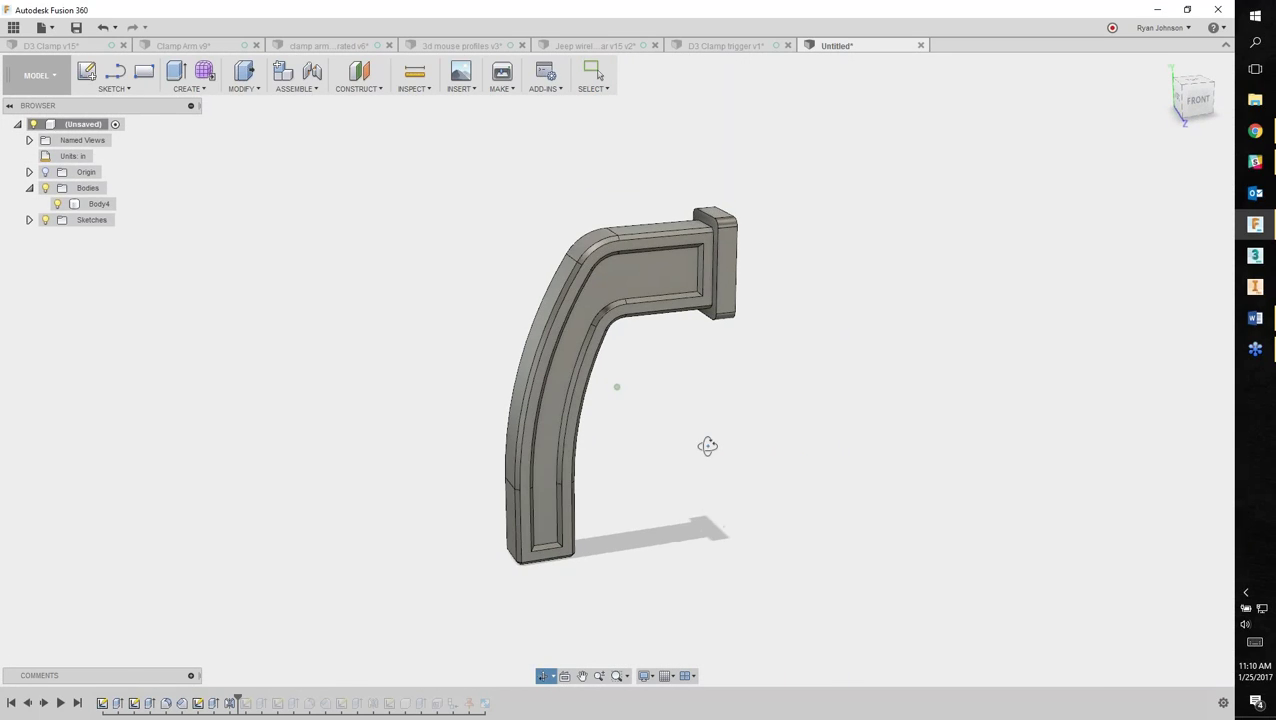
key(Escape)
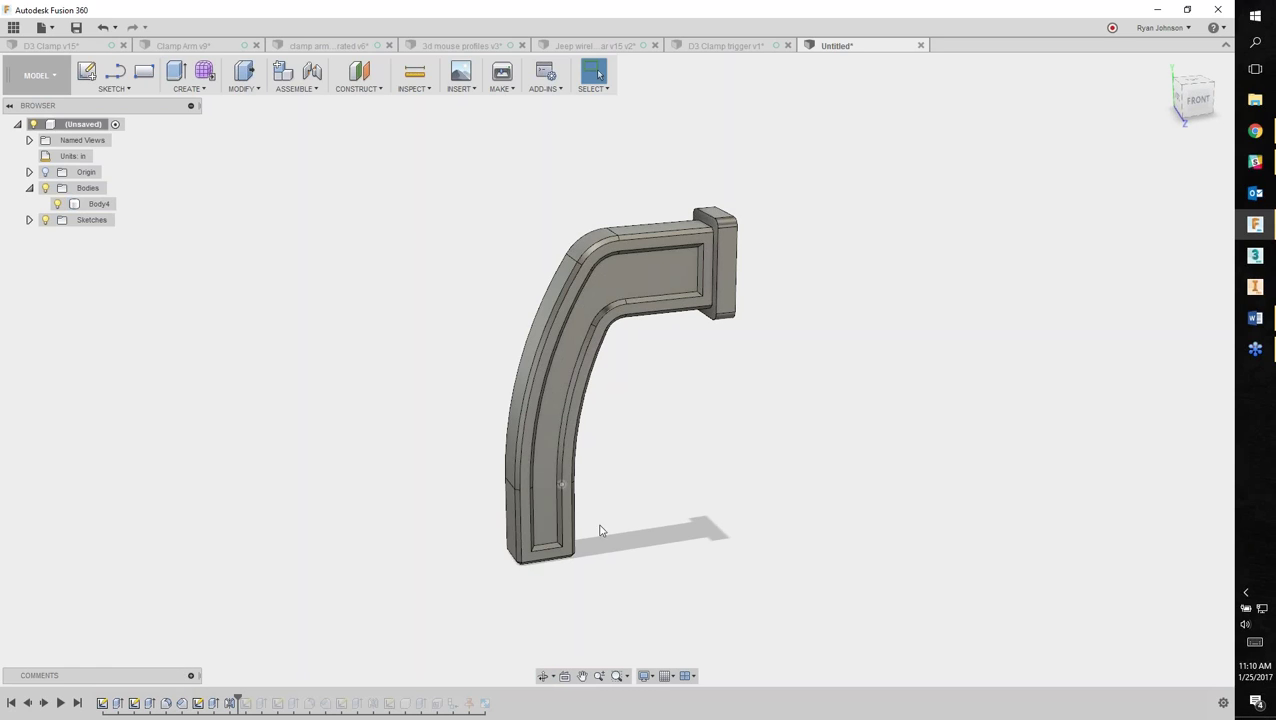
shift+middle_drag(778, 414, 813, 398)
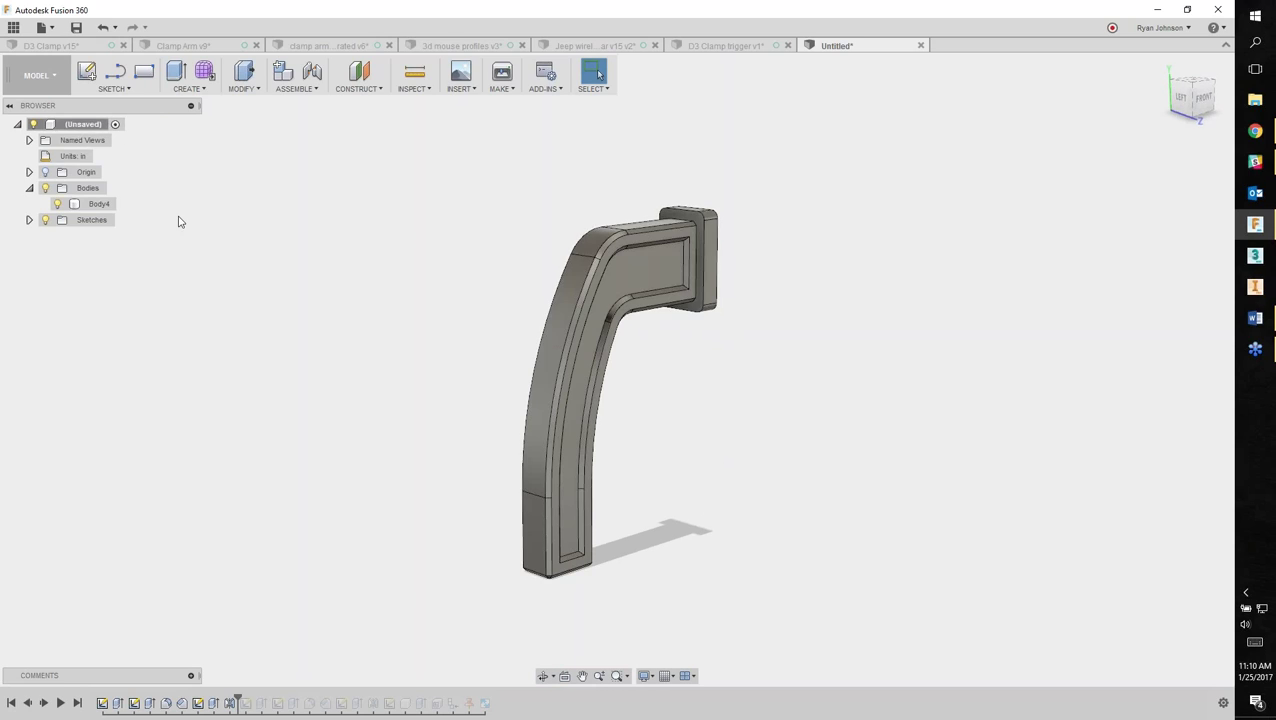
Examine the clamp arm component in the Clamp Arm v9 document and return to the untitled design.
click(220, 48)
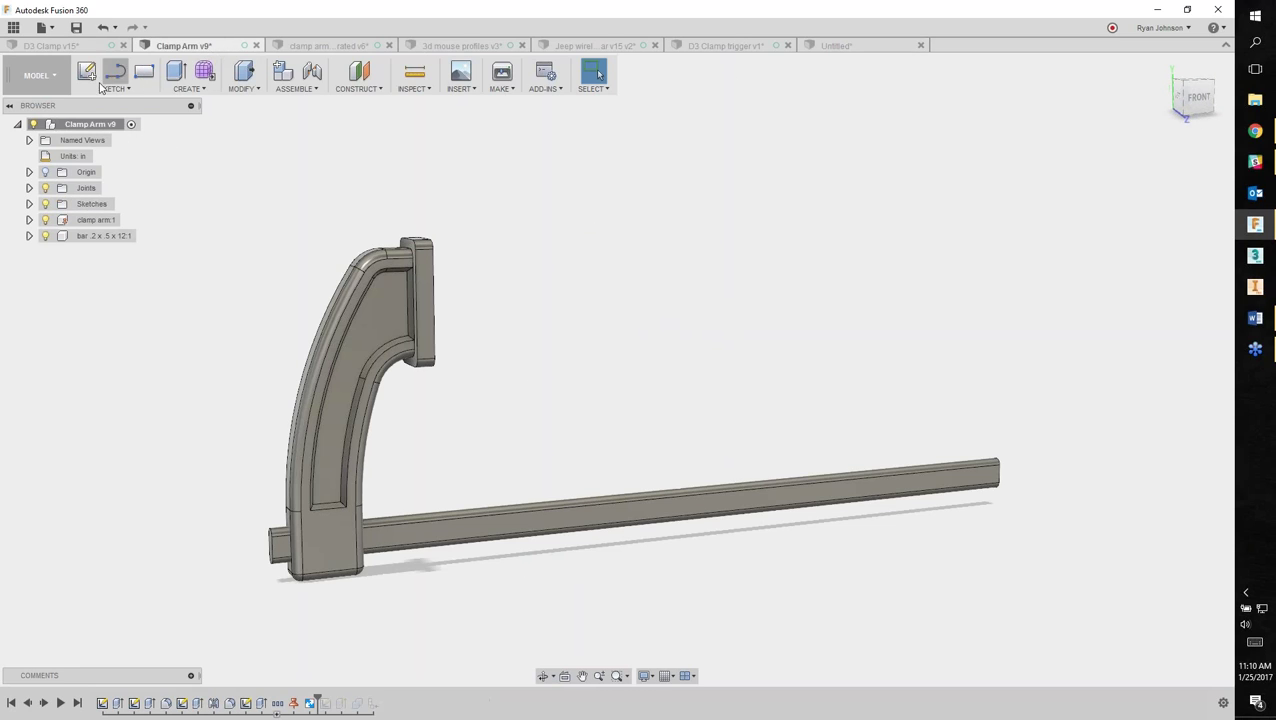
click(98, 220)
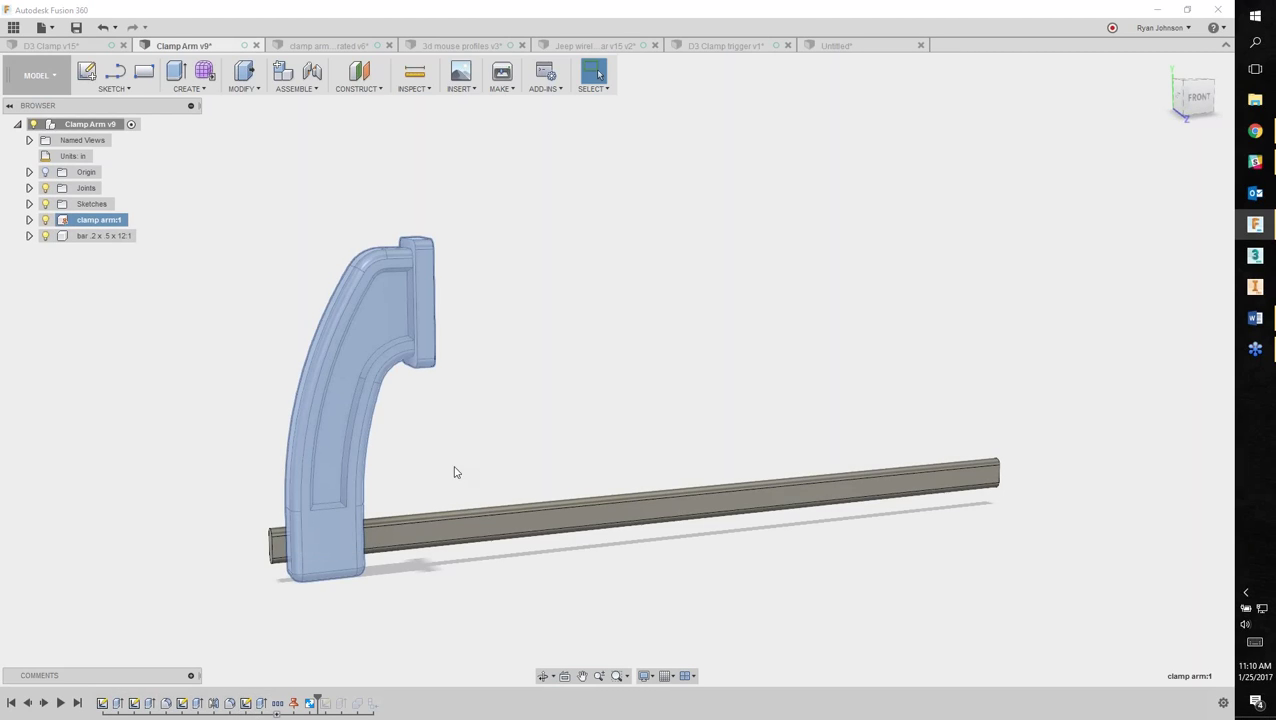
click(493, 378)
click(835, 47)
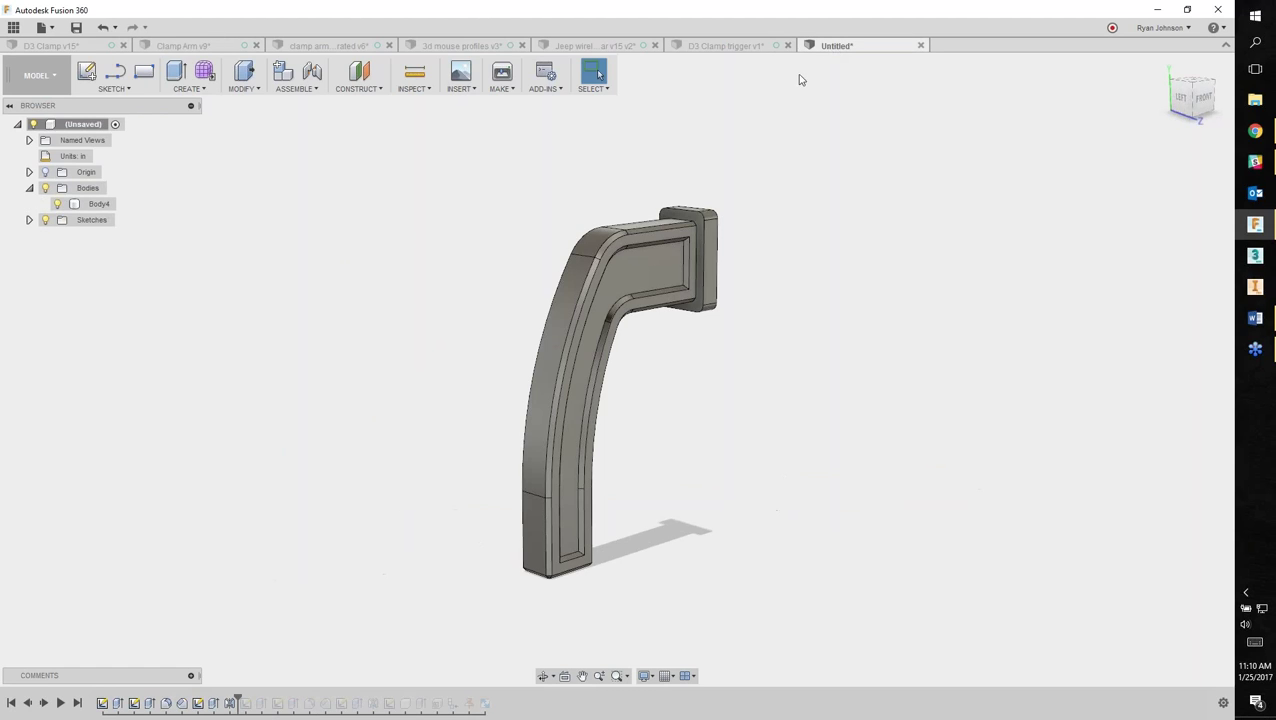
Start a sketch on the flat lower face of the arm's outer side and draw a vertical center point slot.
click(116, 72)
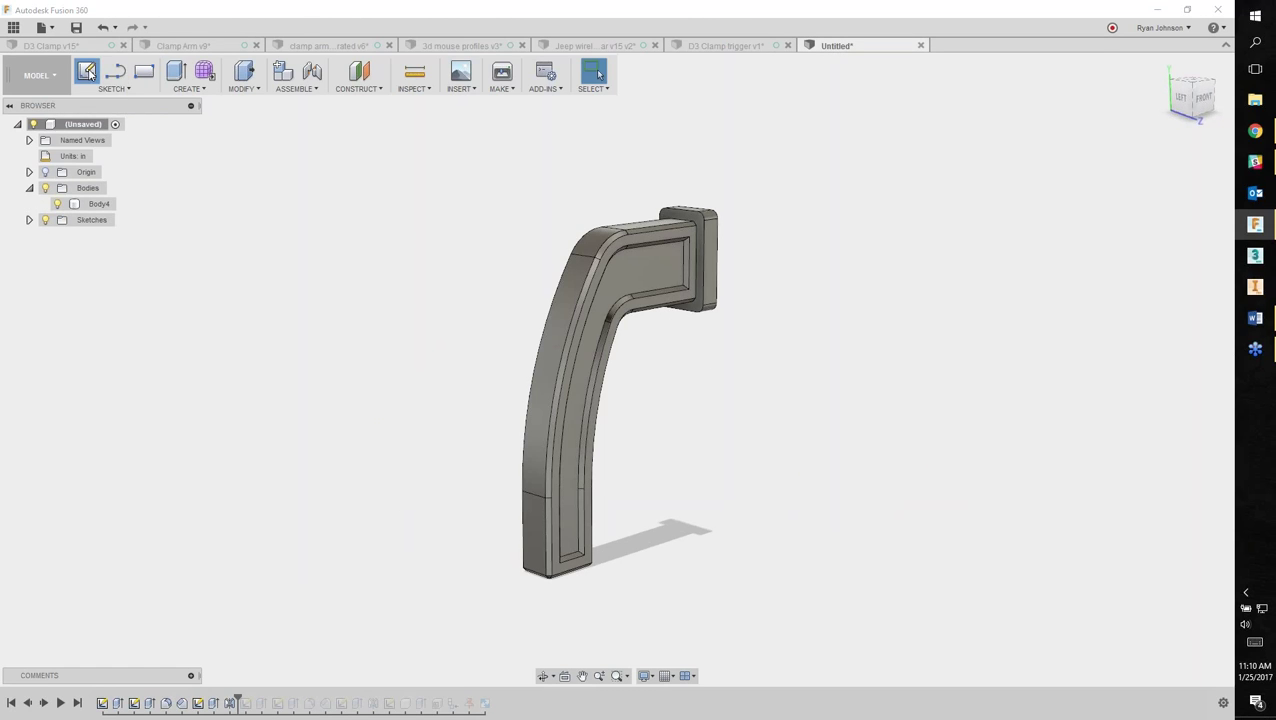
click(546, 512)
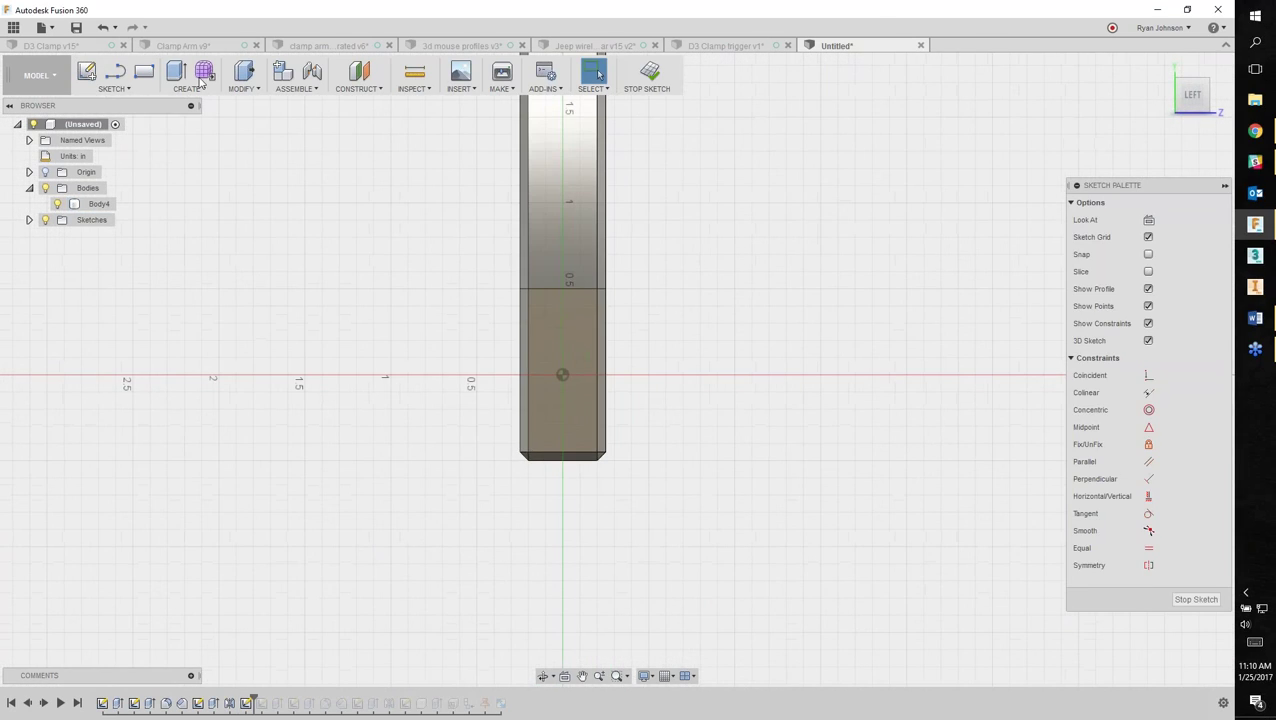
click(114, 88)
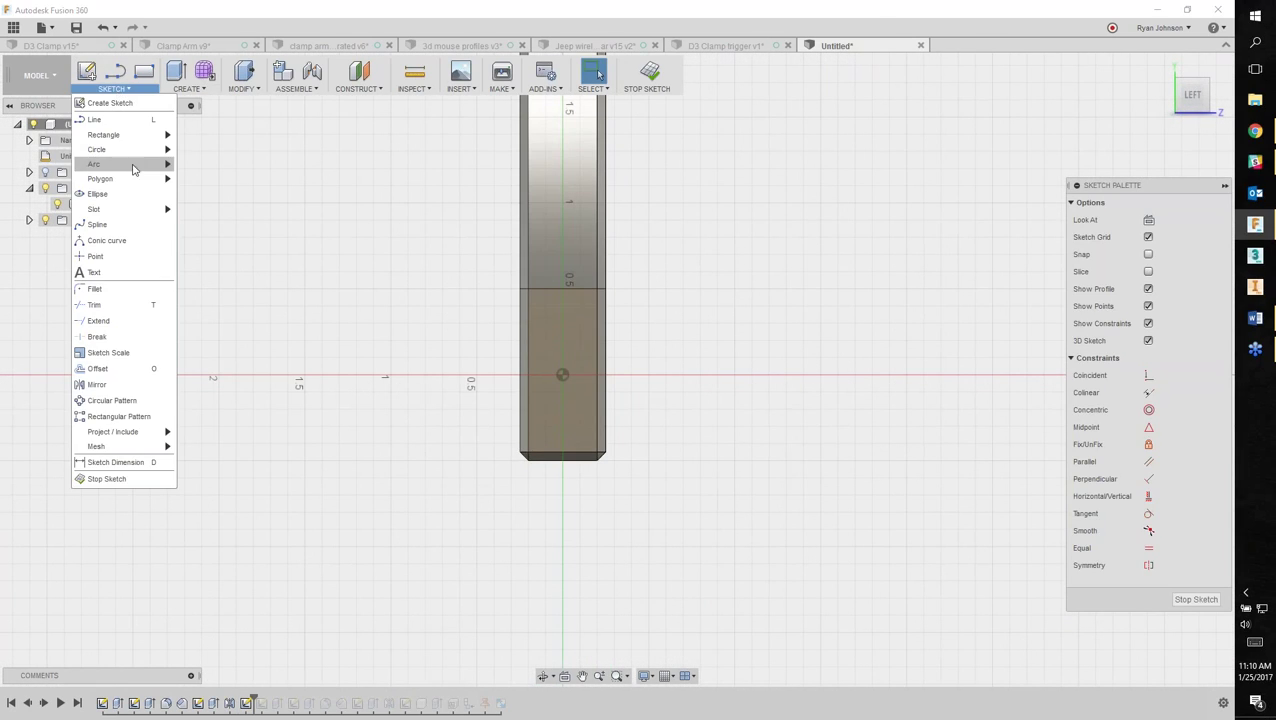
mouse_move(137, 208)
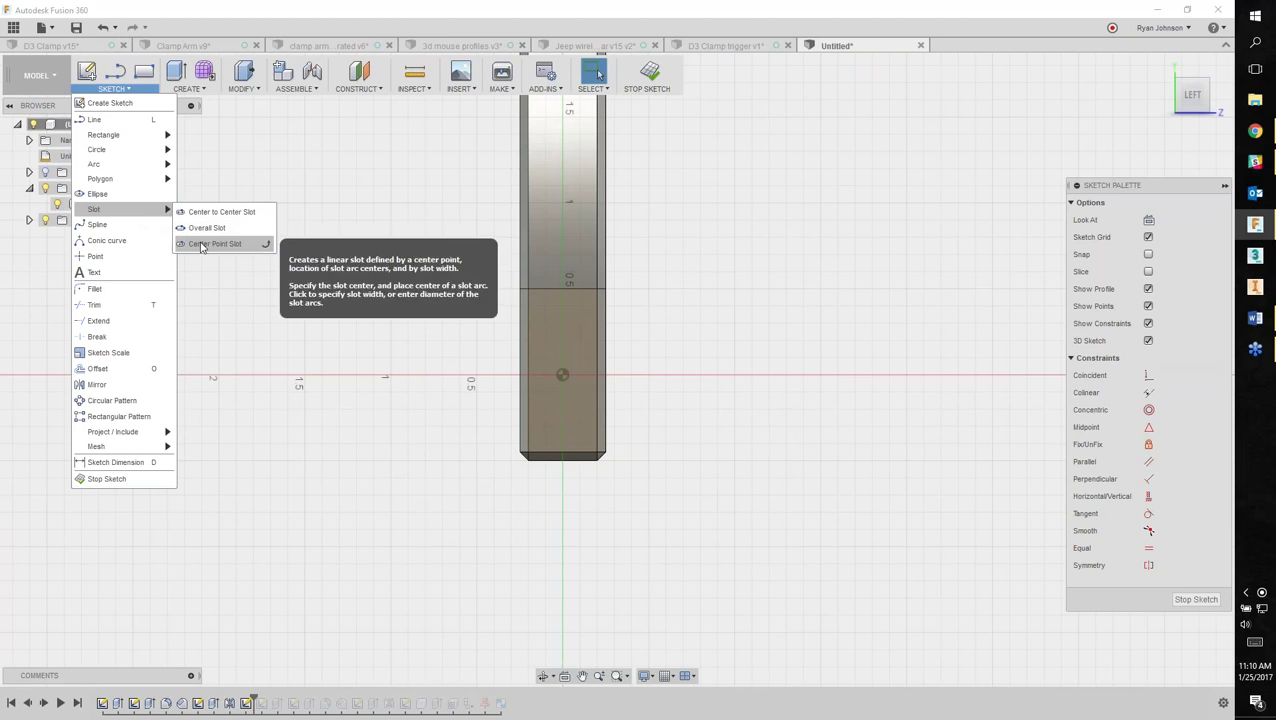
click(205, 242)
click(563, 374)
click(566, 314)
click(577, 323)
Dimension the slot with a 0.50 in distance between its arc centers and a 0.20 in width.
key(d)
click(580, 362)
click(649, 360)
text(.5)
key(Return)
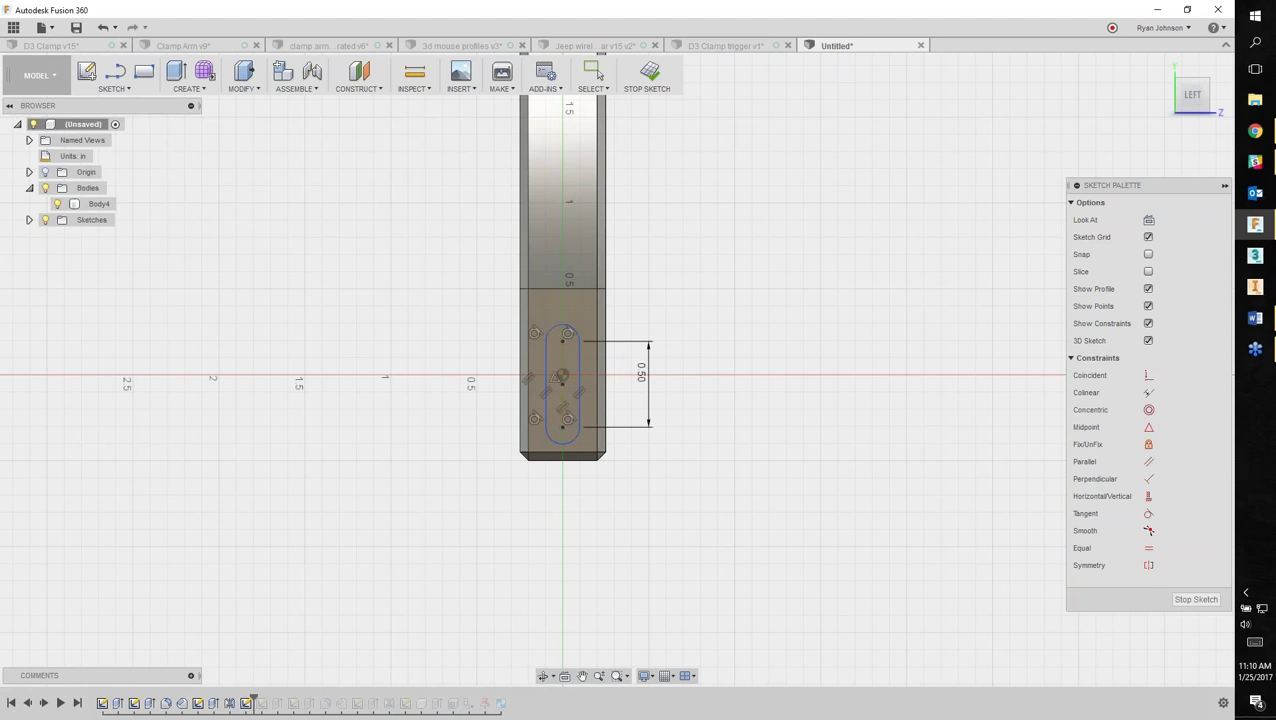
click(553, 370)
click(580, 385)
click(570, 500)
key(Return)
Constrain the slot's center point coincident with the origin and finish the sketch.
click(1153, 376)
click(564, 388)
click(563, 377)
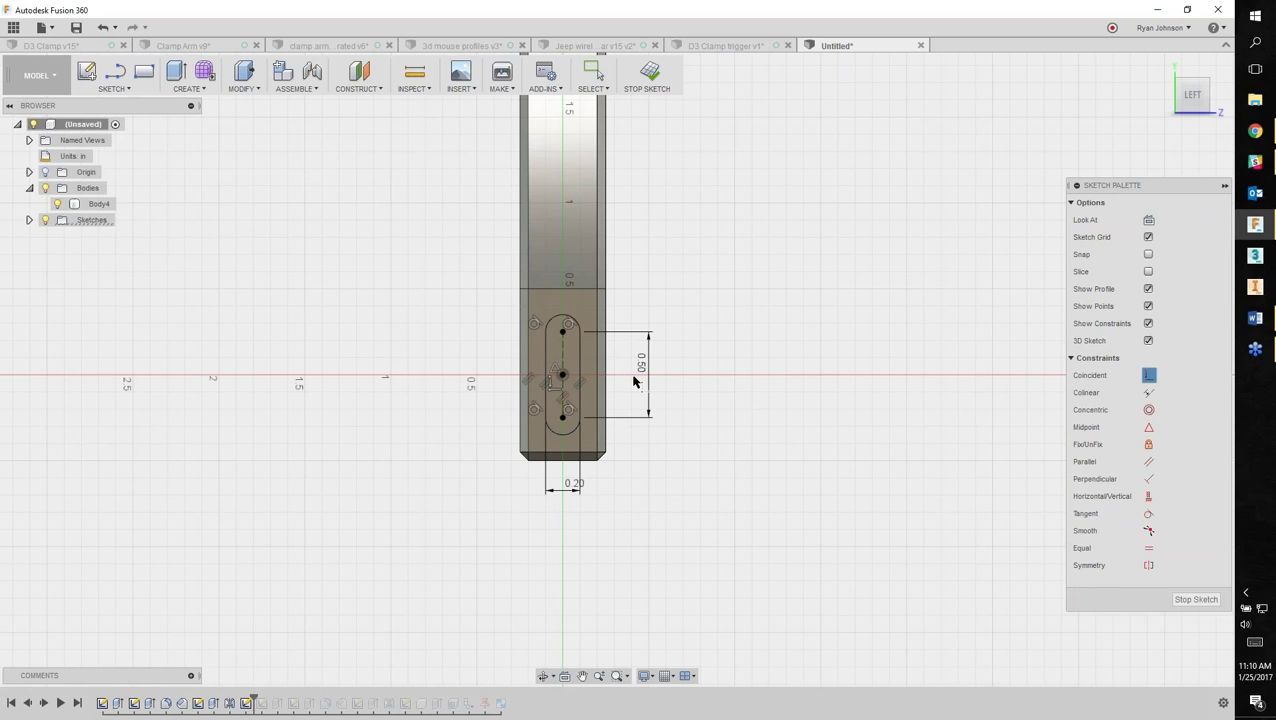
click(1196, 599)
Extrude the slot profile on two sides, 0.70 in outward and 13.80 in through the arm, as a new component.
key(e)
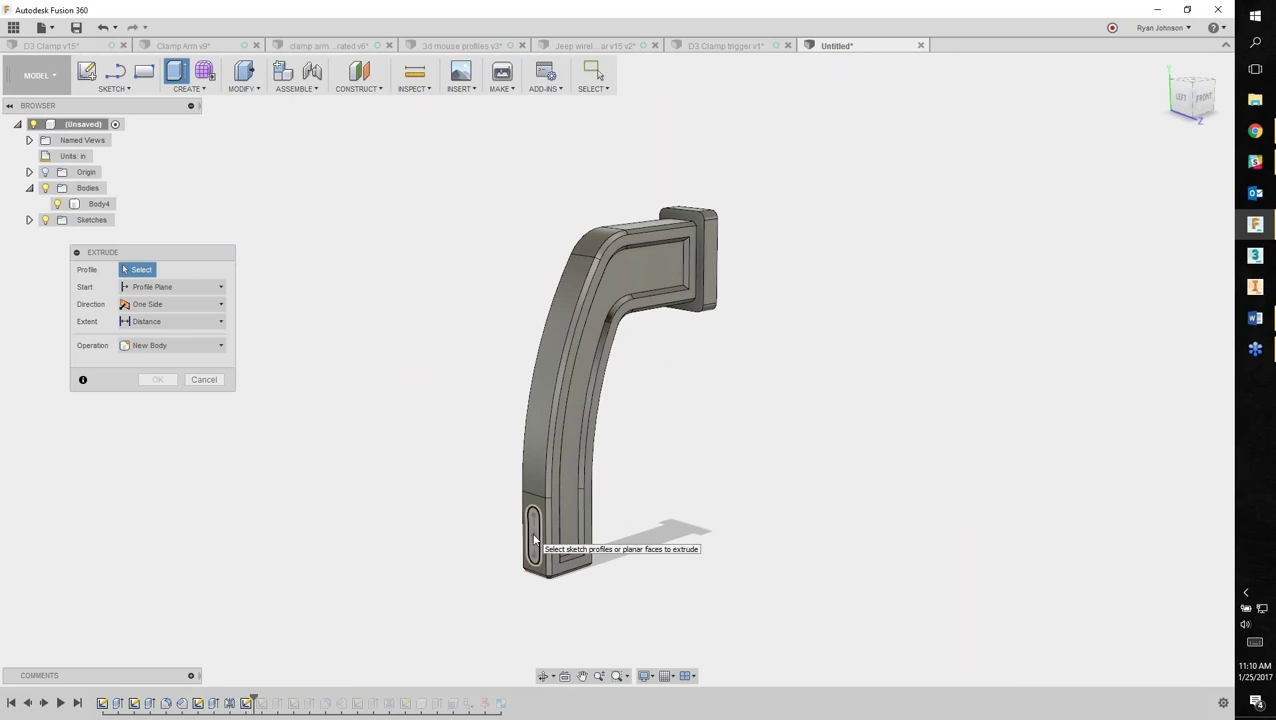
click(533, 541)
drag(521, 541, 474, 556)
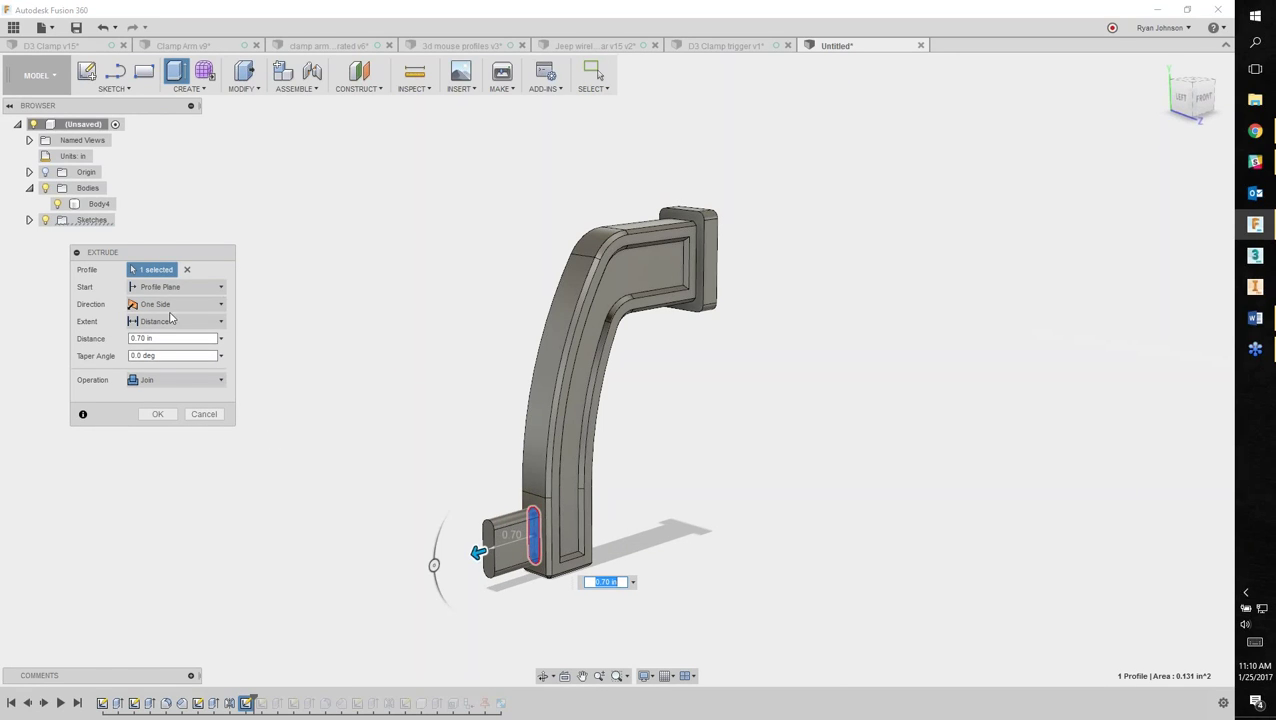
click(170, 308)
click(170, 340)
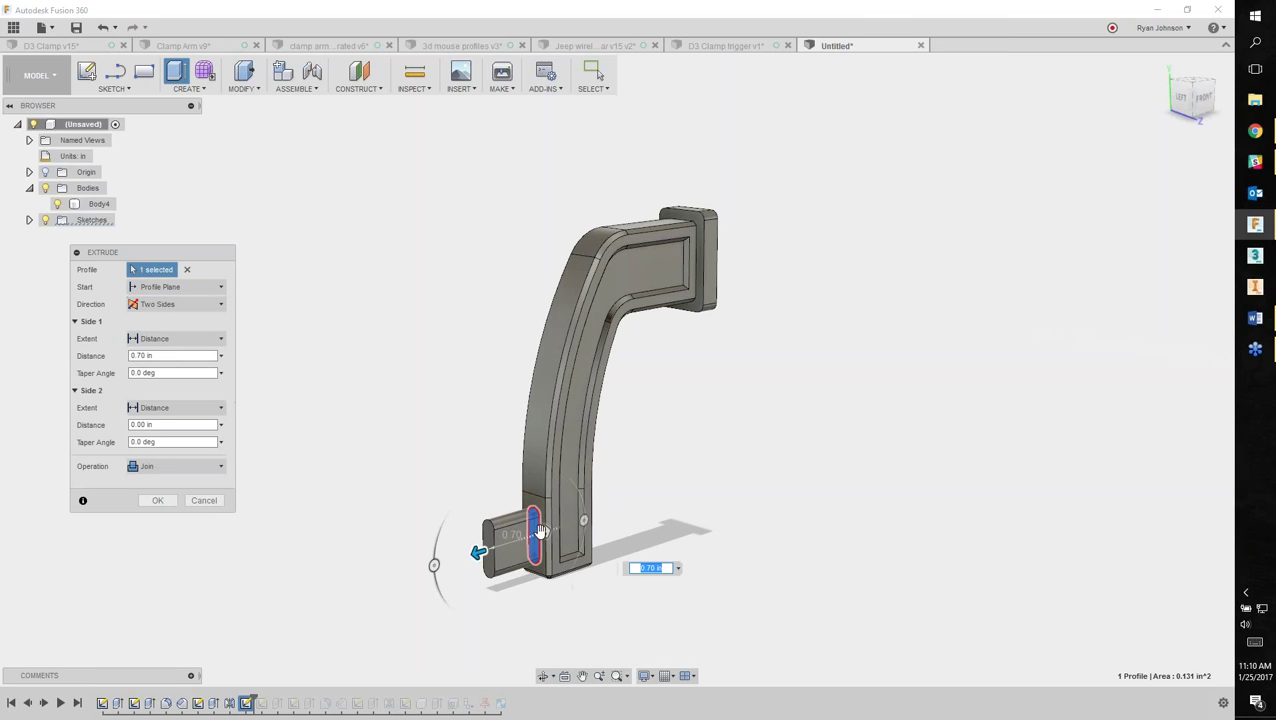
drag(558, 530, 1117, 356)
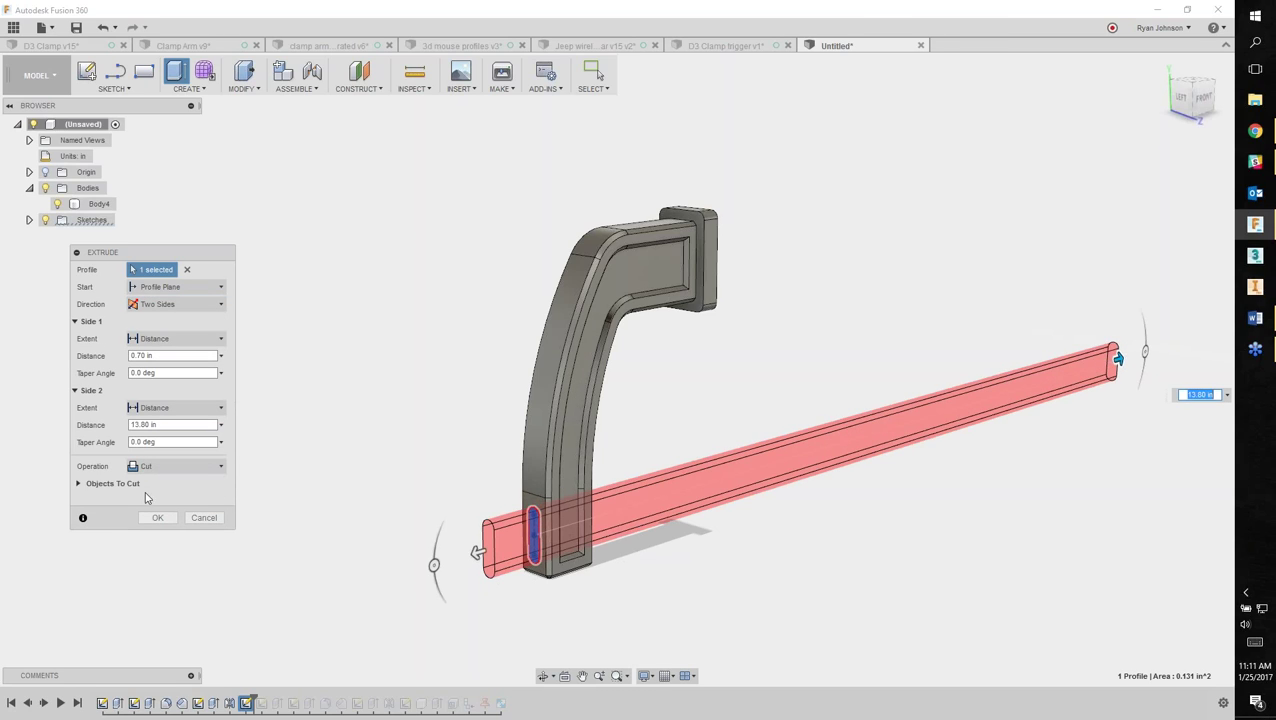
click(175, 466)
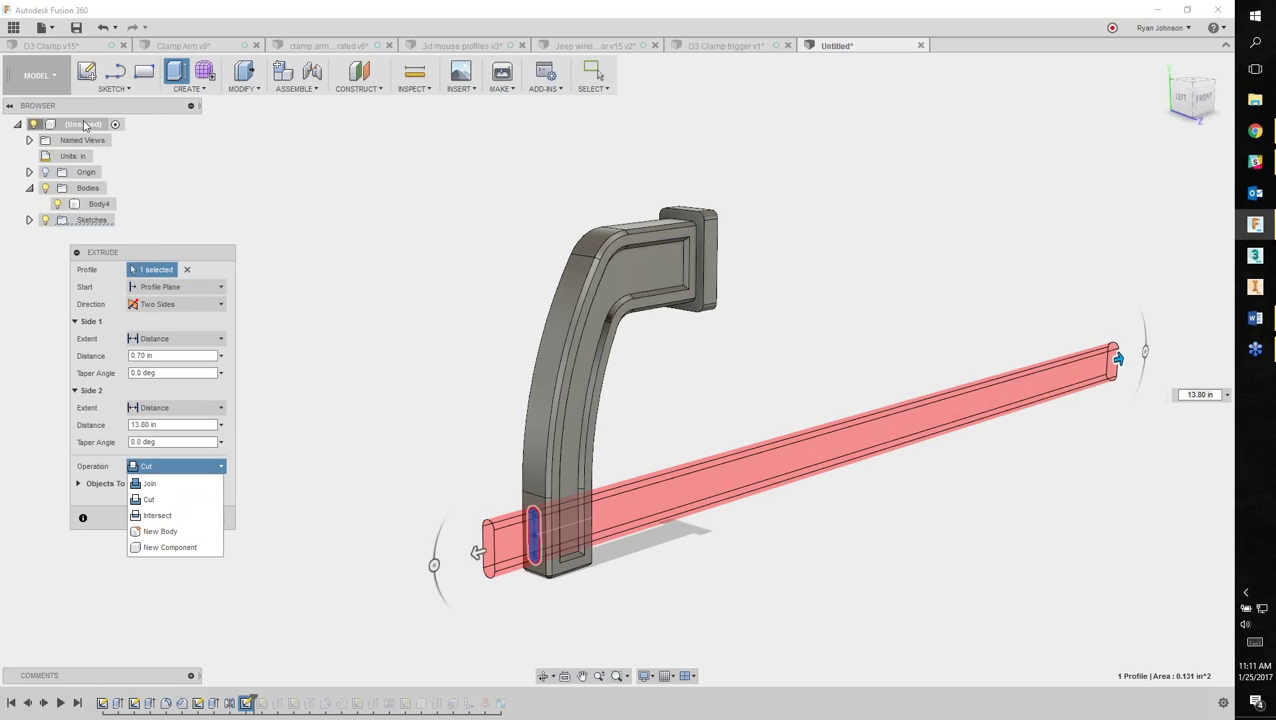
click(170, 547)
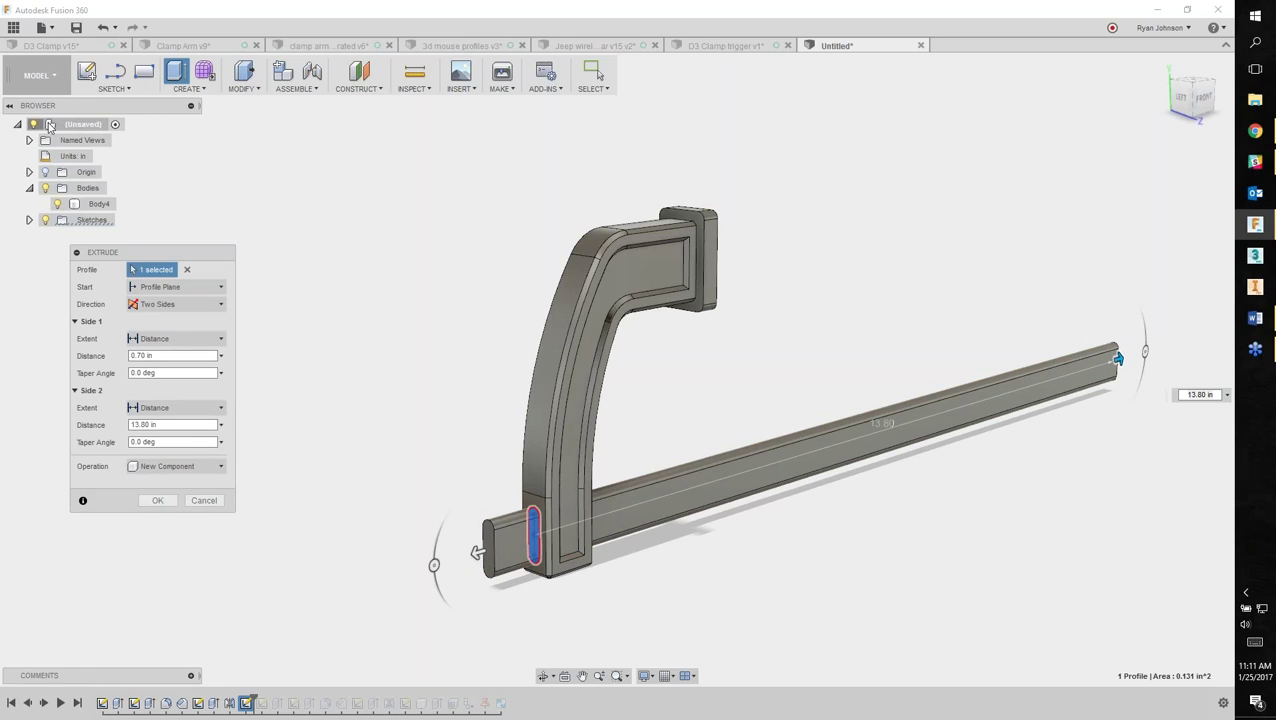
click(160, 500)
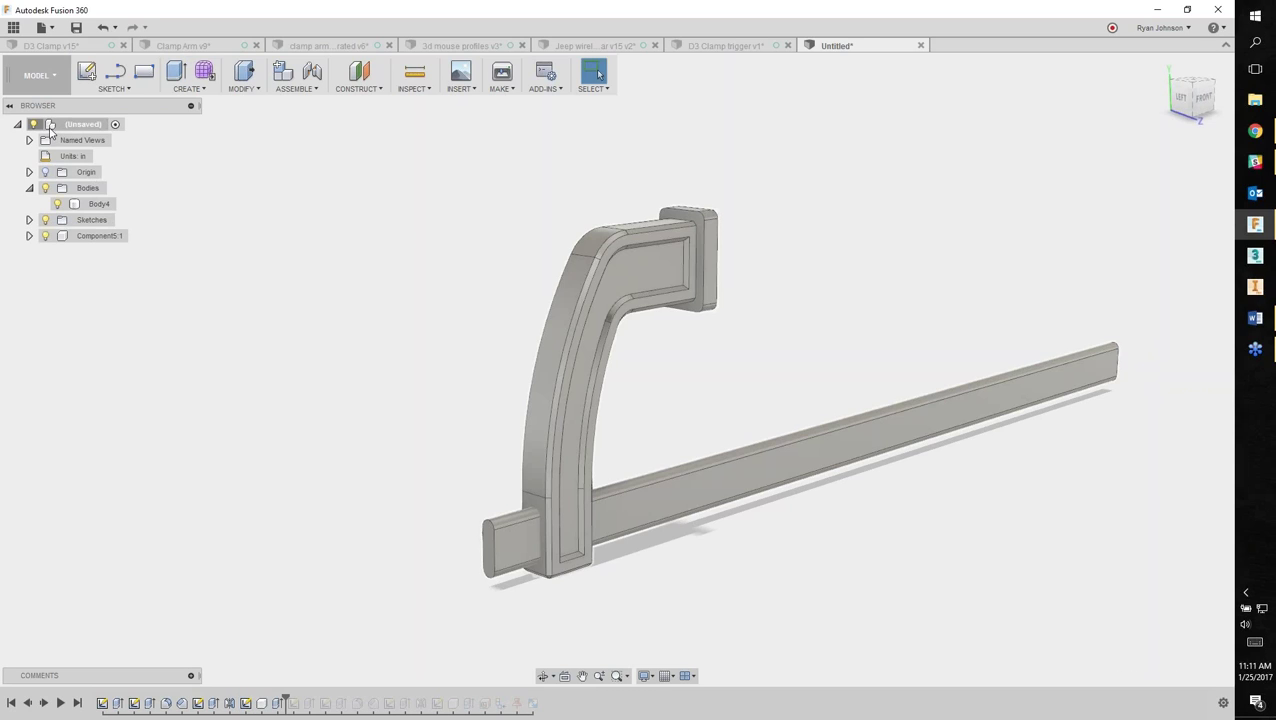
Rename the newly extruded component as bar.
click(109, 238)
click(109, 238)
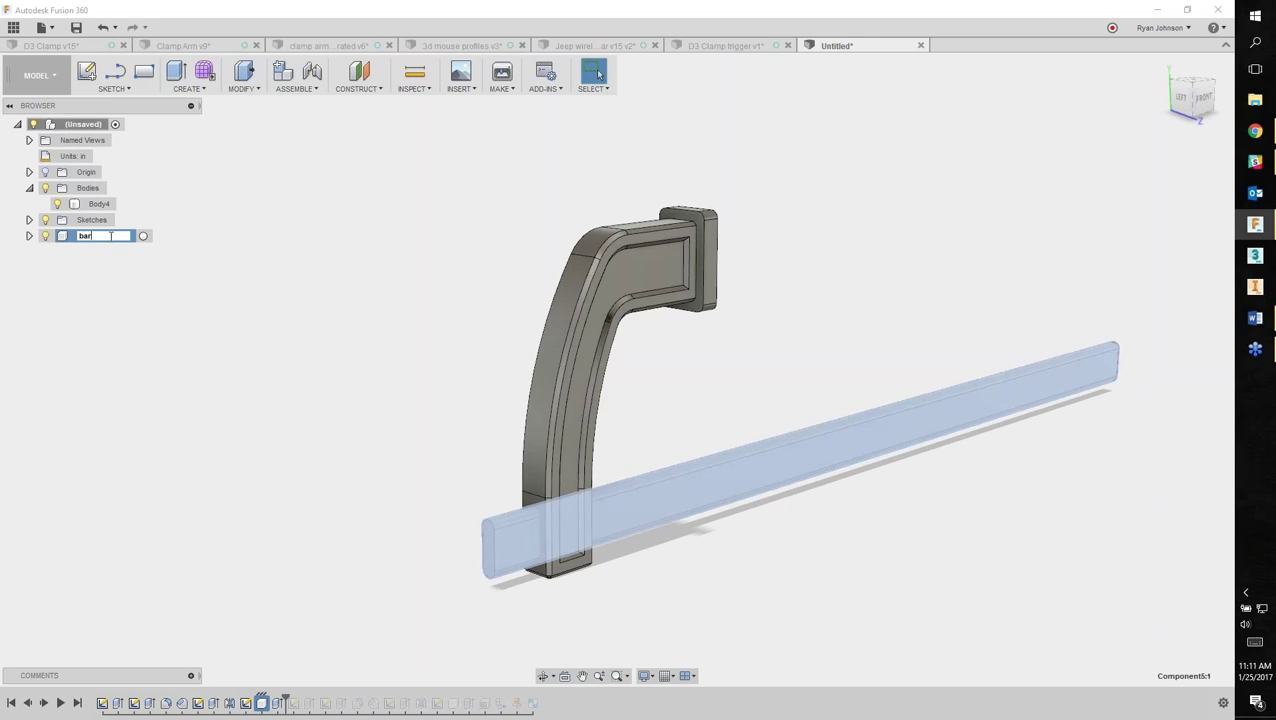
text(bar)
key(Return)
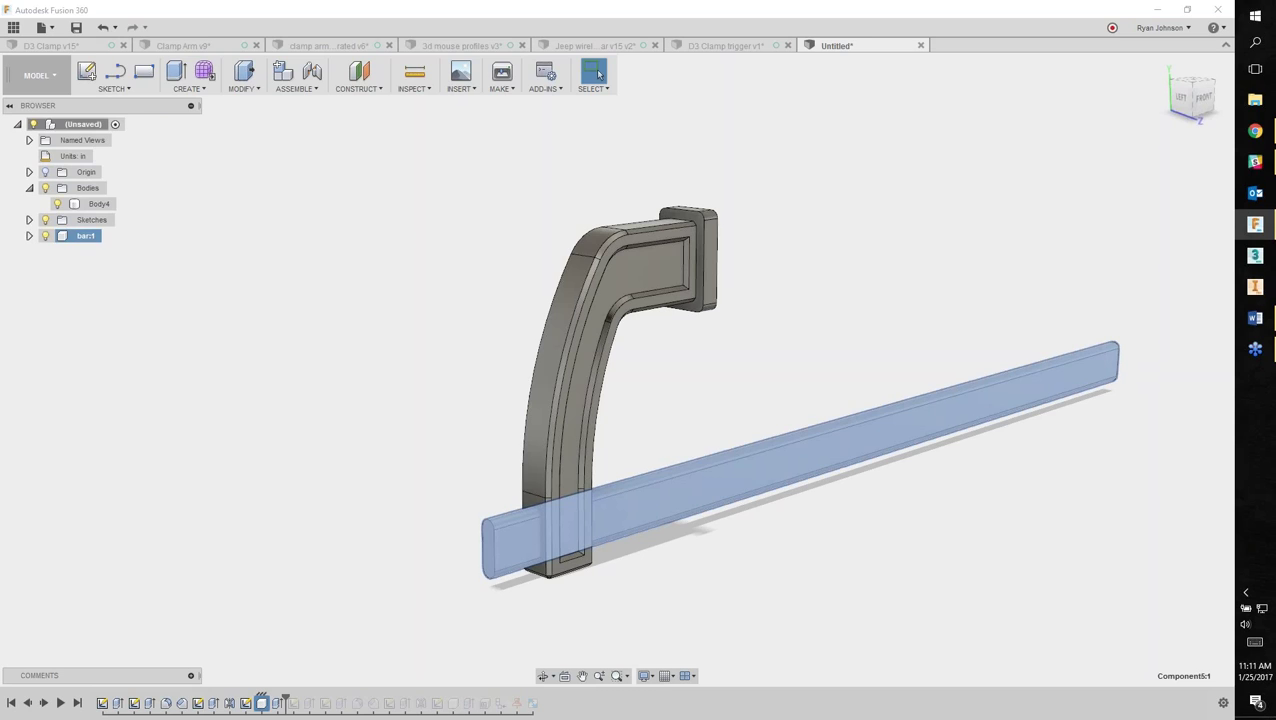
Create a component from the arm's body and rename it as clamp arm.
click(99, 204)
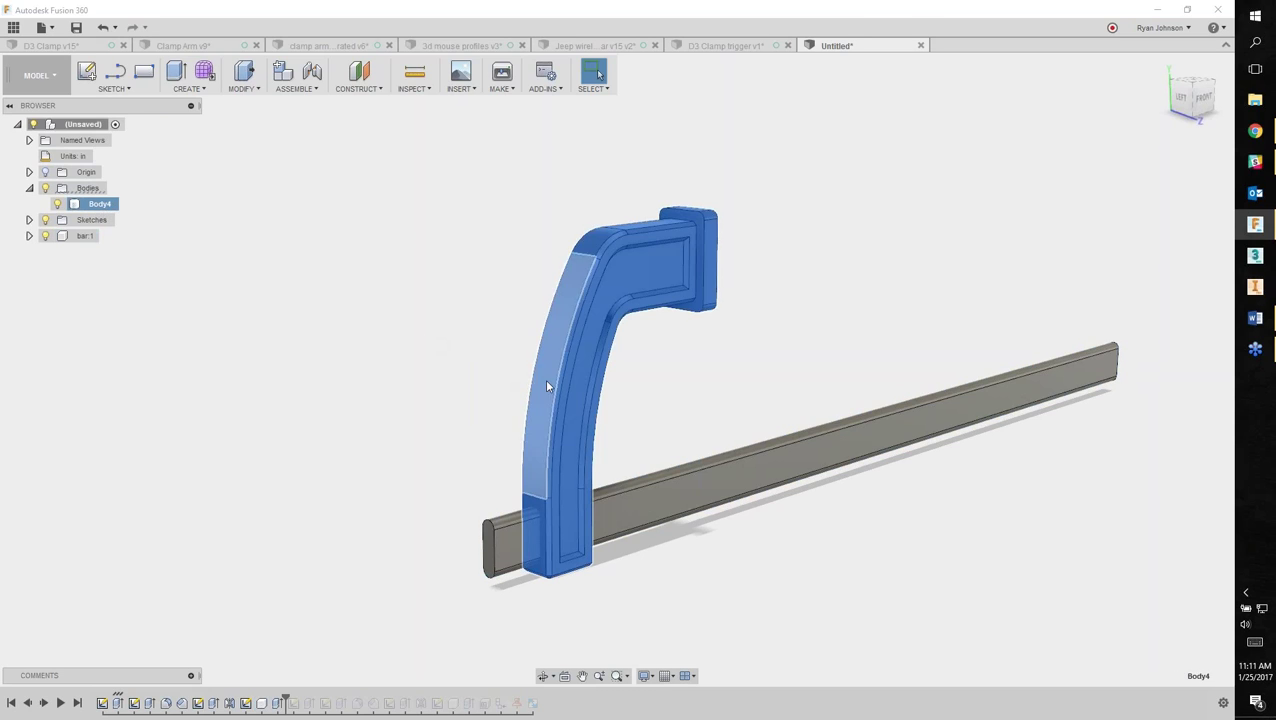
right_click(94, 201)
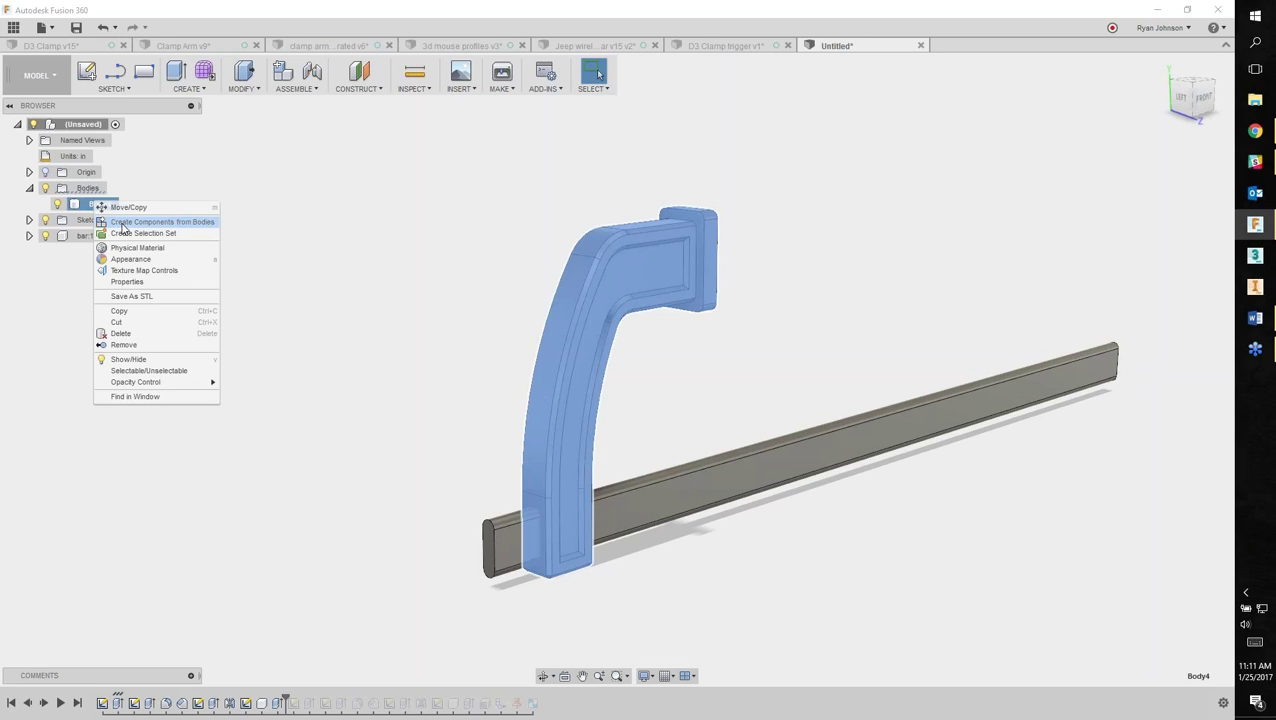
click(160, 222)
double_click(89, 221)
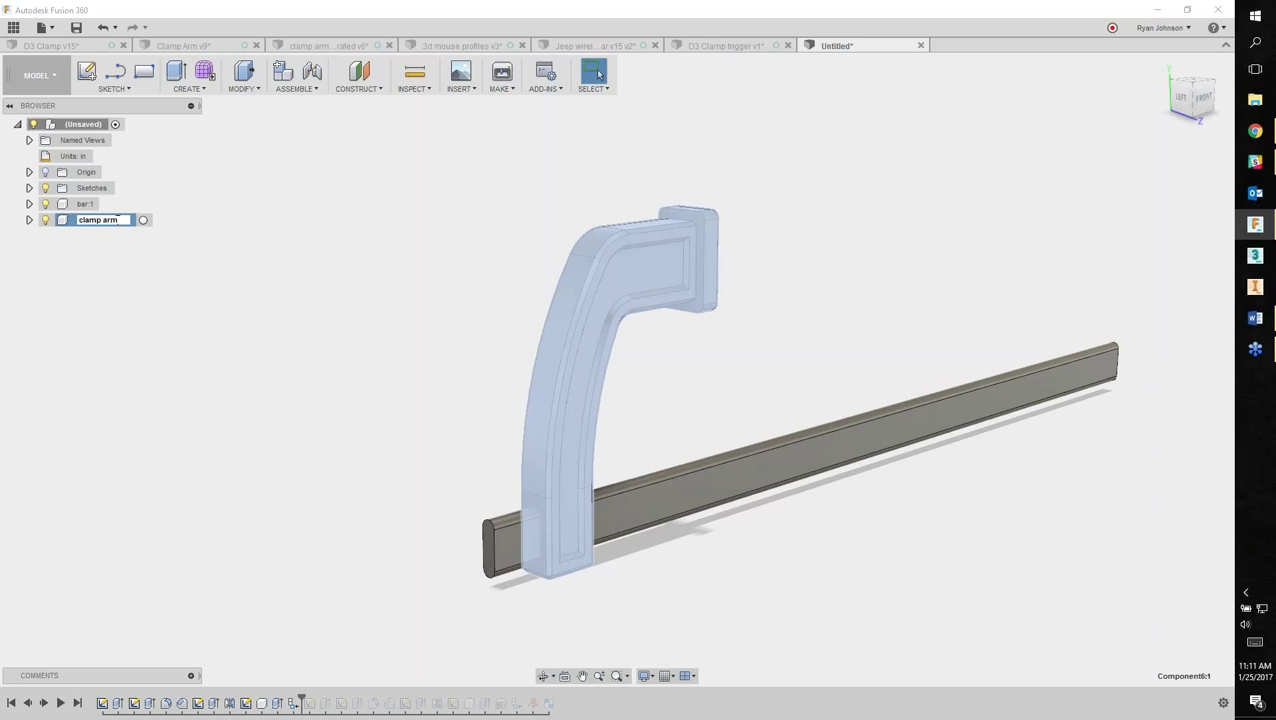
text(clamp arm)
key(Return)
click(325, 356)
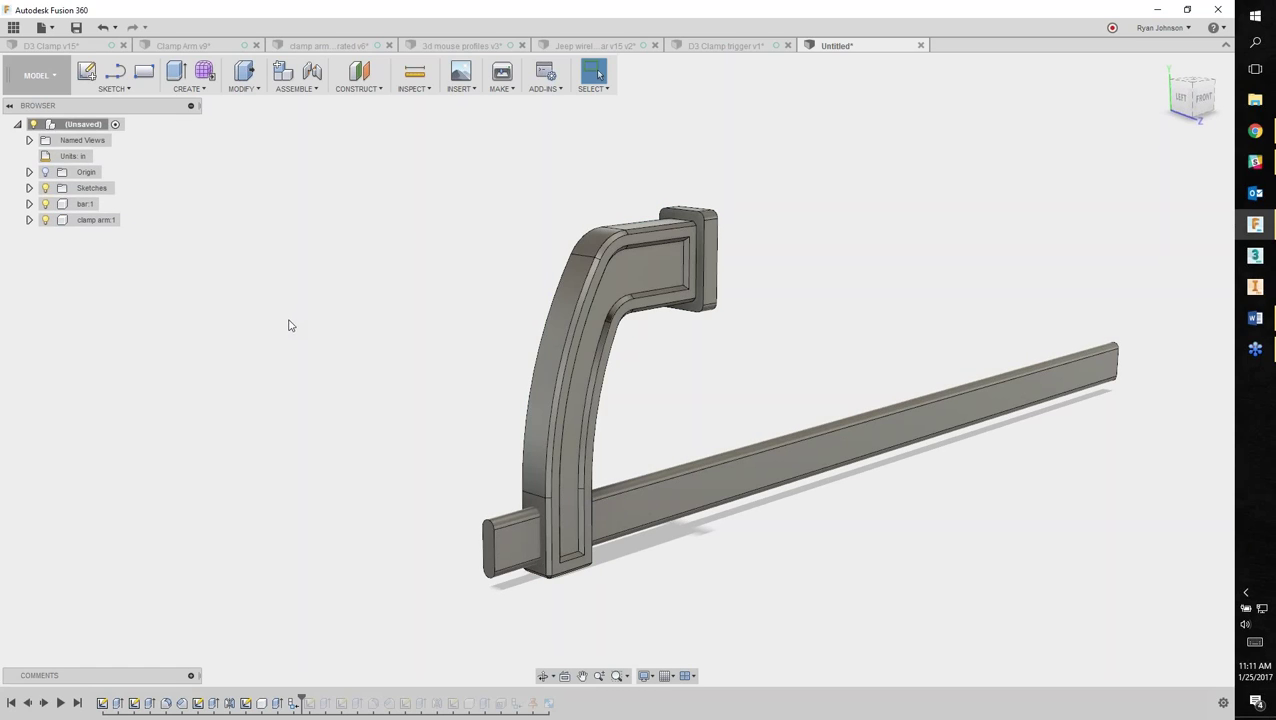
Activate the bar component for editing.
mouse_move(410, 390)
shift+middle_down()
mouse_move(484, 387)
mouse_move(413, 382)
mouse_move(425, 385)
shift+middle_up()
middle_drag(782, 394, 735, 361)
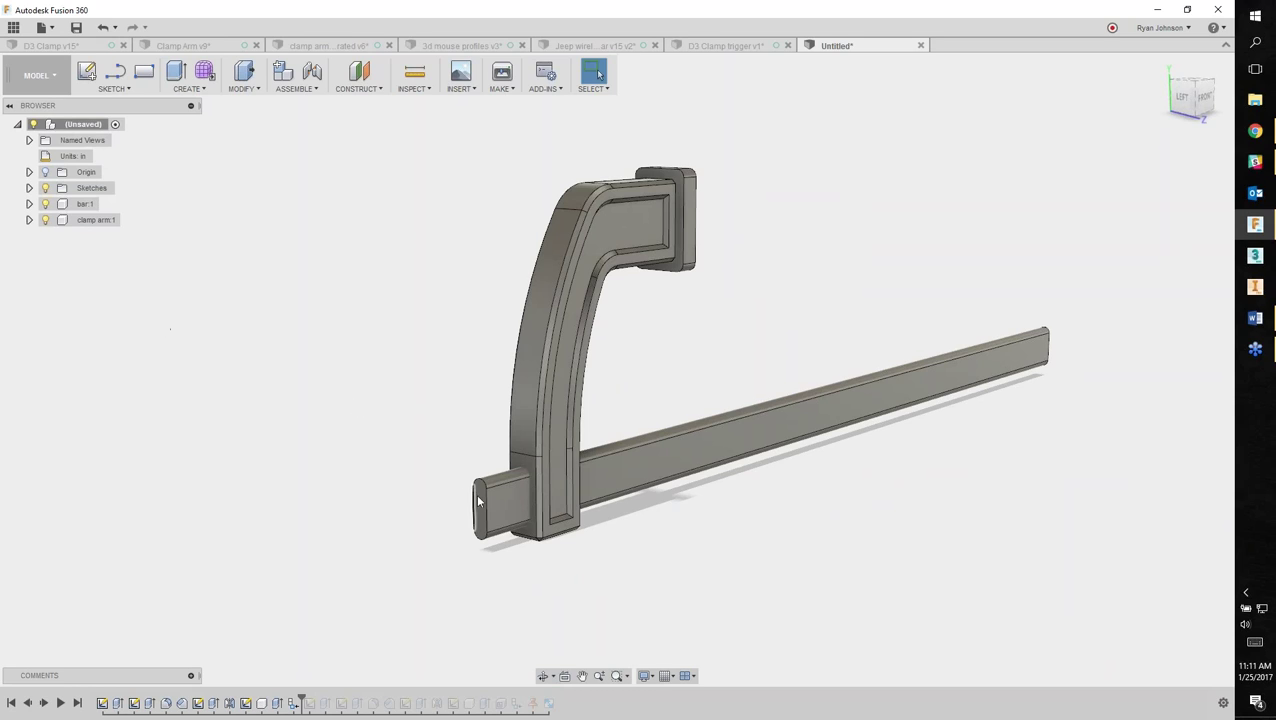
click(106, 205)
click(441, 580)
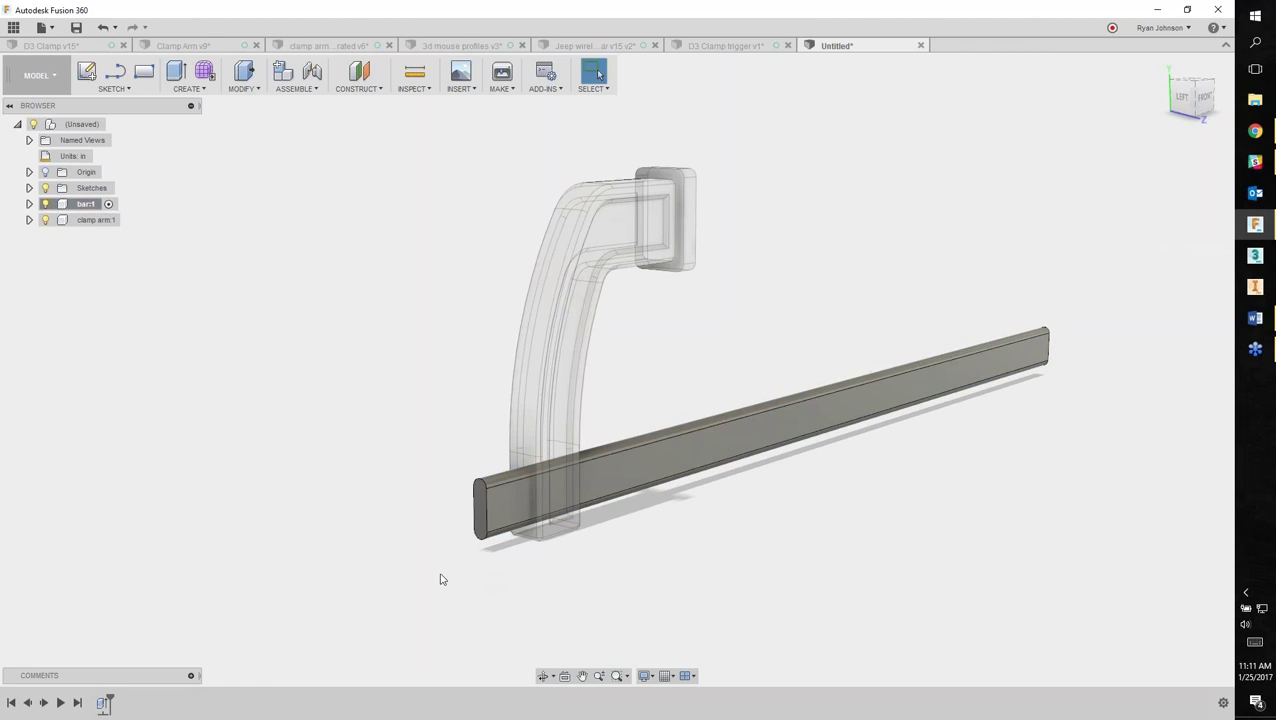
scroll(449, 570, up, 3)
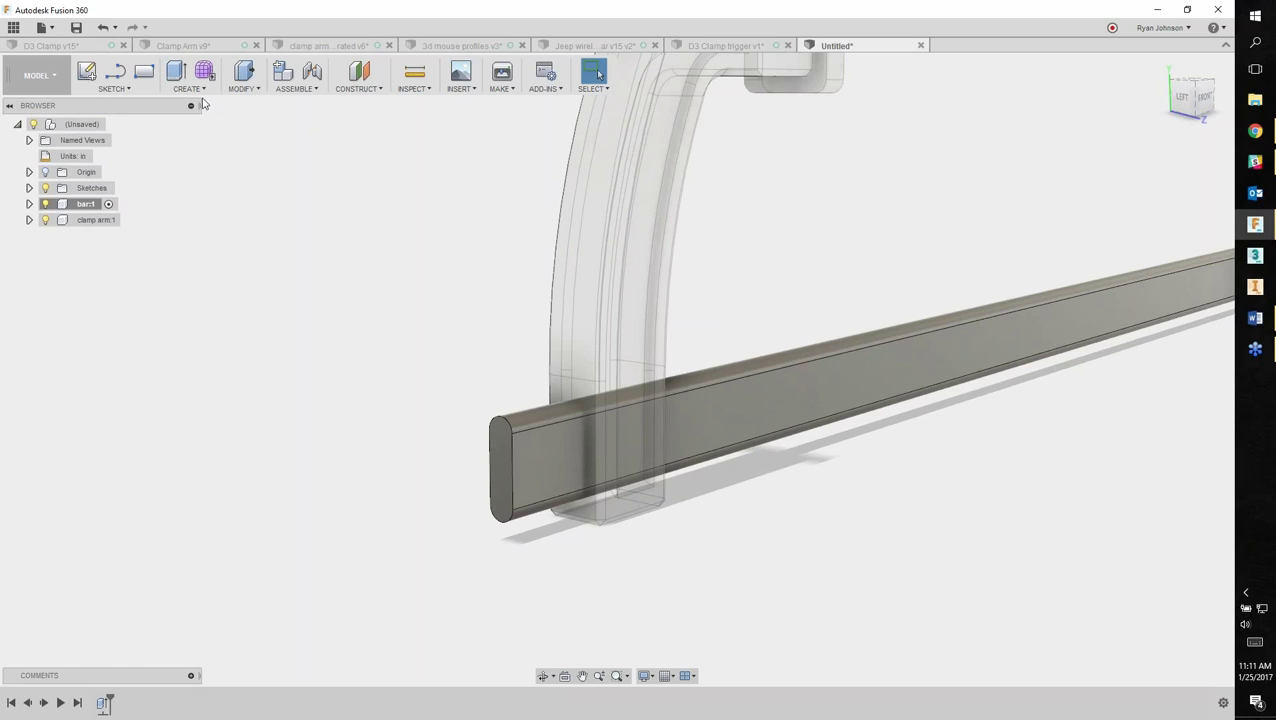
Shell the bar to a 0.05 in inside thickness, removing both of its end faces.
text(sshell)
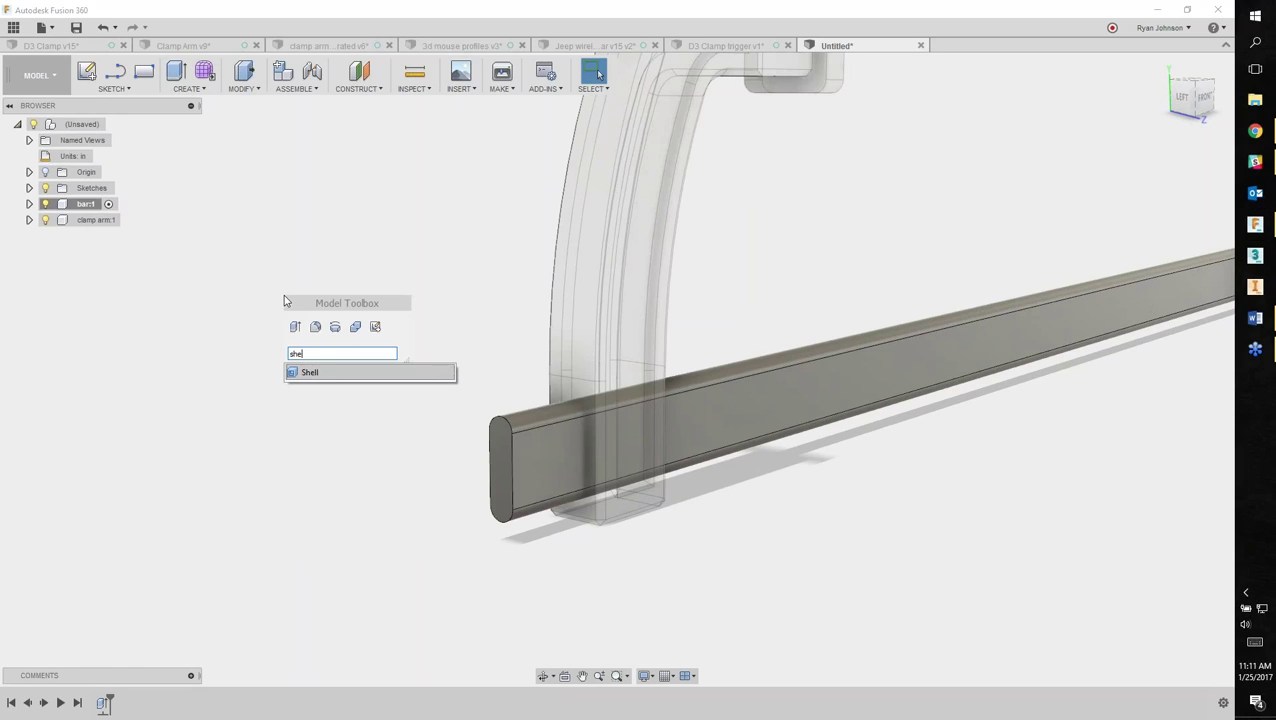
key(Return)
click(520, 470)
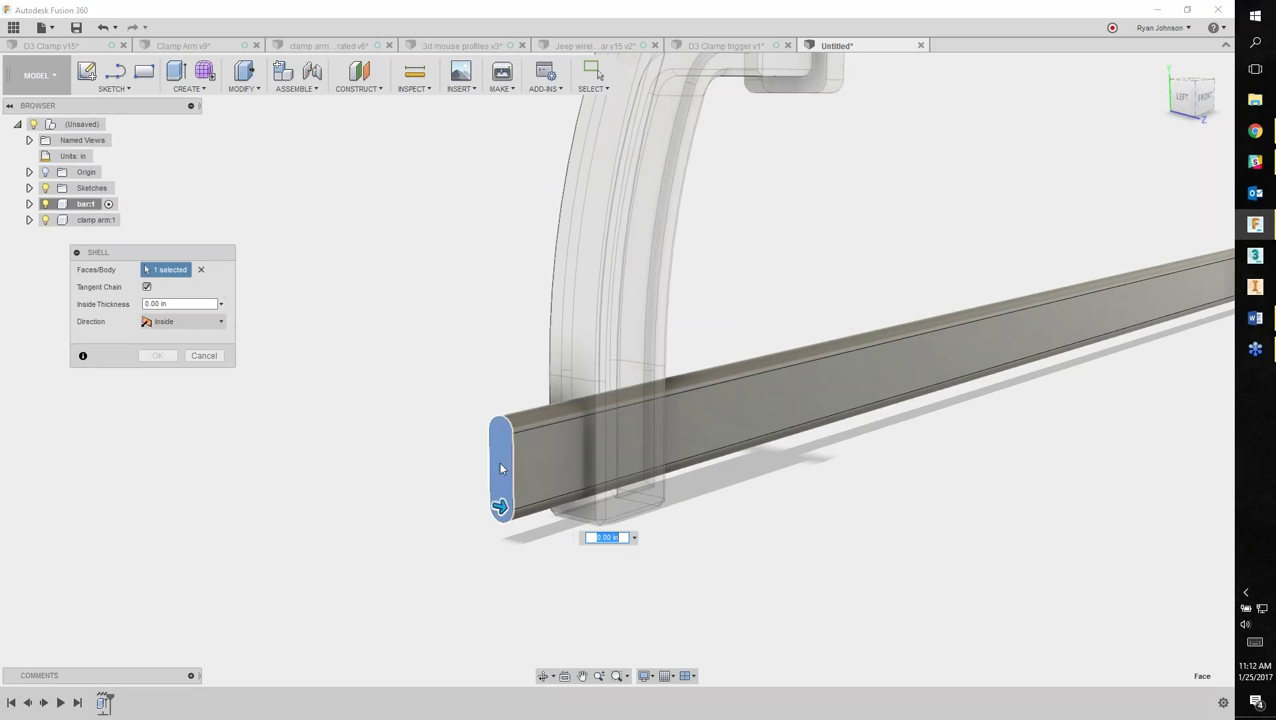
mouse_move(509, 510)
mouse_down()
mouse_move(497, 505)
mouse_move(513, 510)
mouse_up()
text(.05)
key(Return)
shift+middle_drag(498, 504, 665, 484)
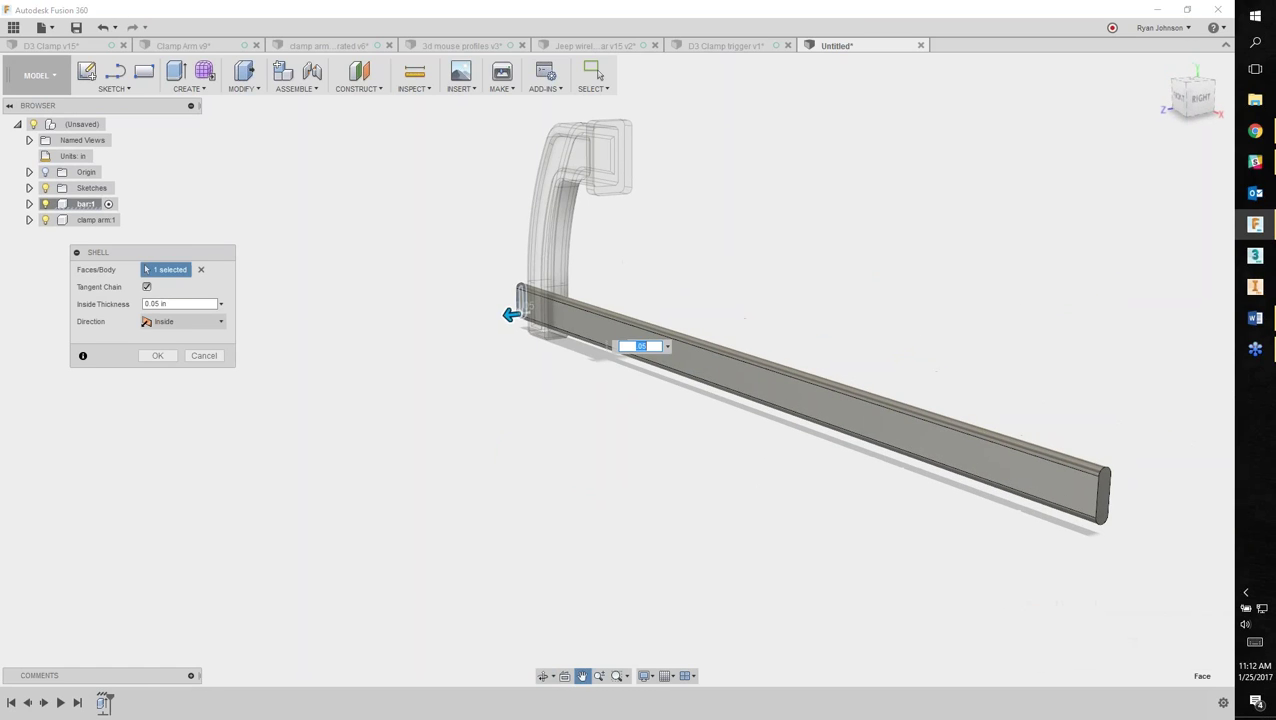
scroll(1085, 547, up, 3)
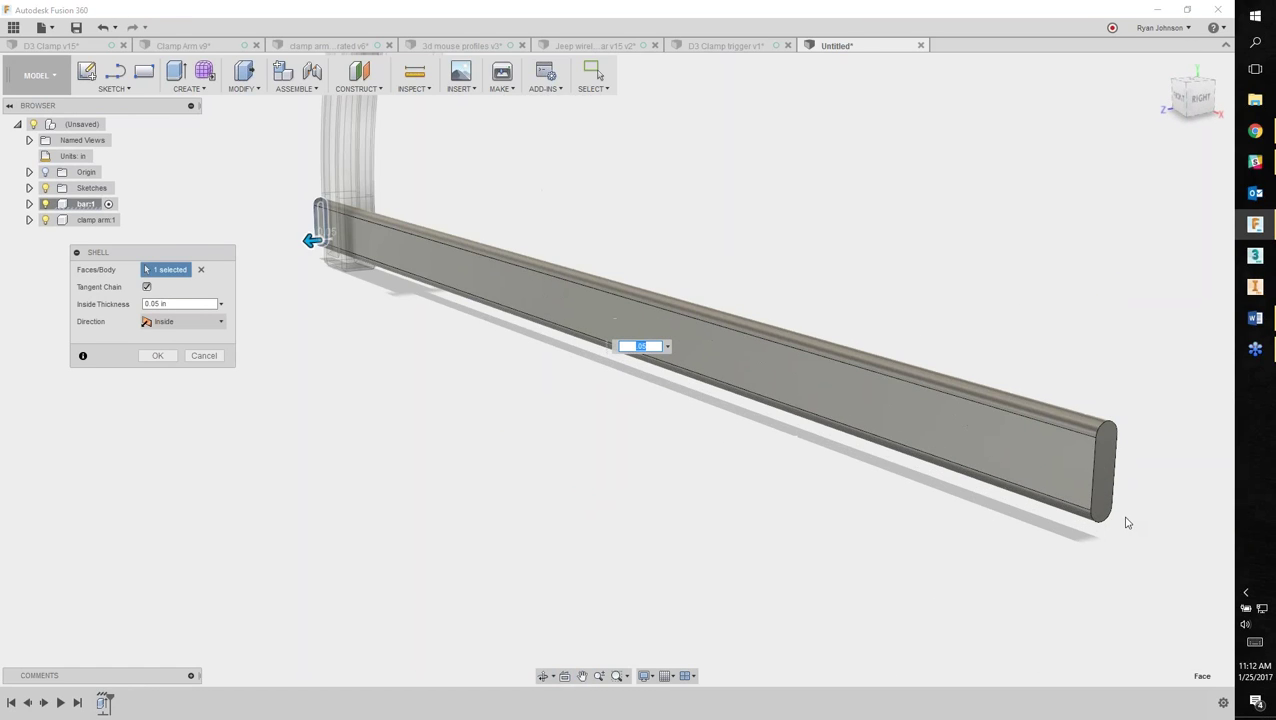
click(1104, 470)
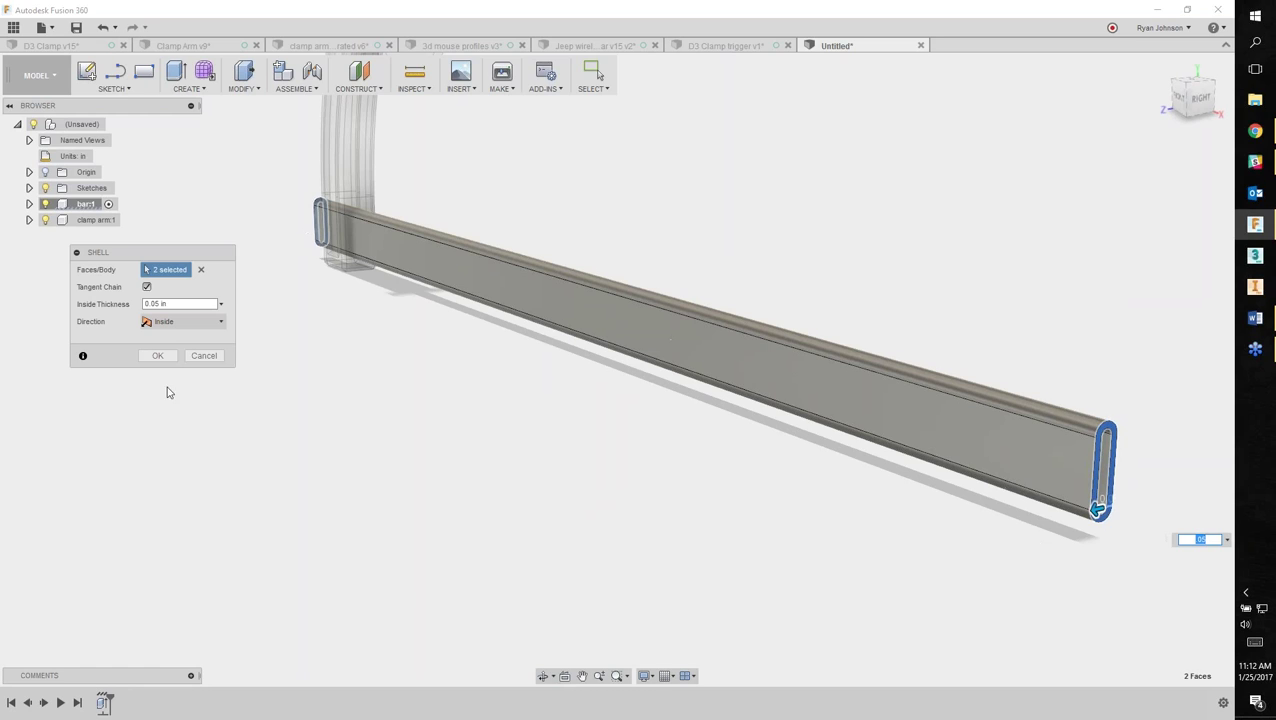
click(157, 355)
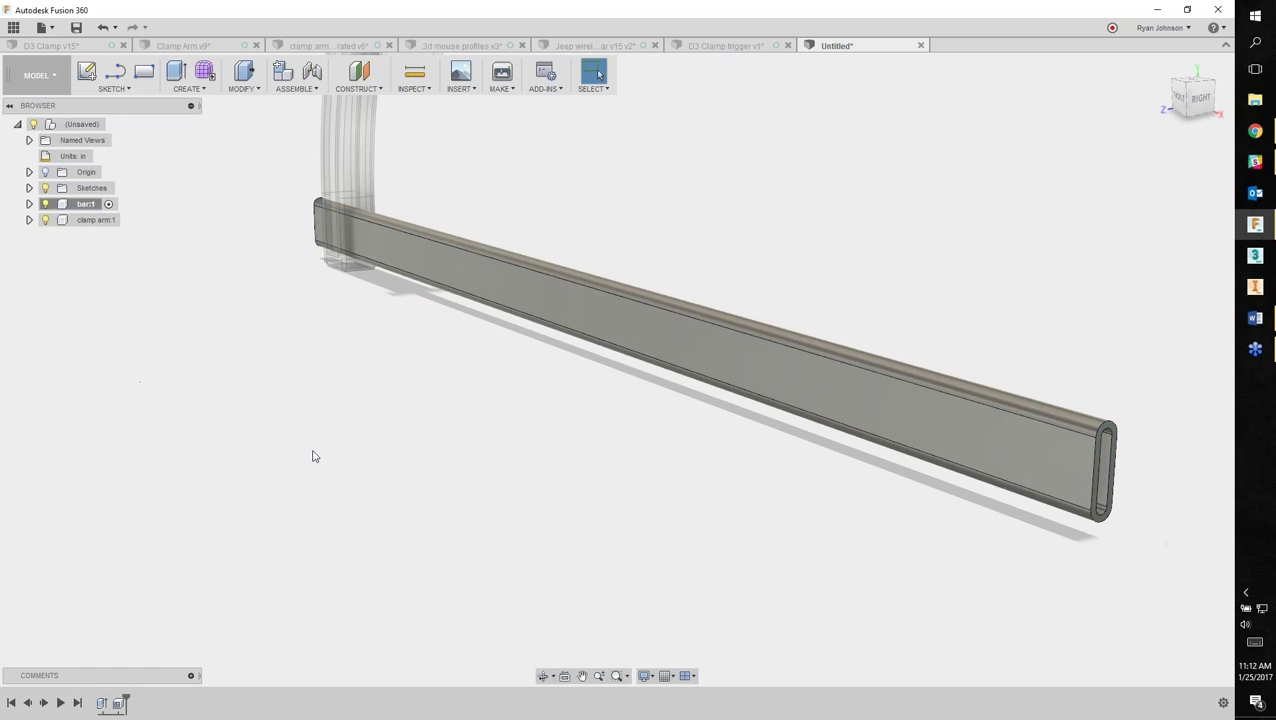
Activate the top-level design and turn on the component color swatch for the timeline and browser.
click(114, 124)
shift+middle_drag(409, 514, 687, 518)
scroll(410, 555, down, 2)
click(1224, 704)
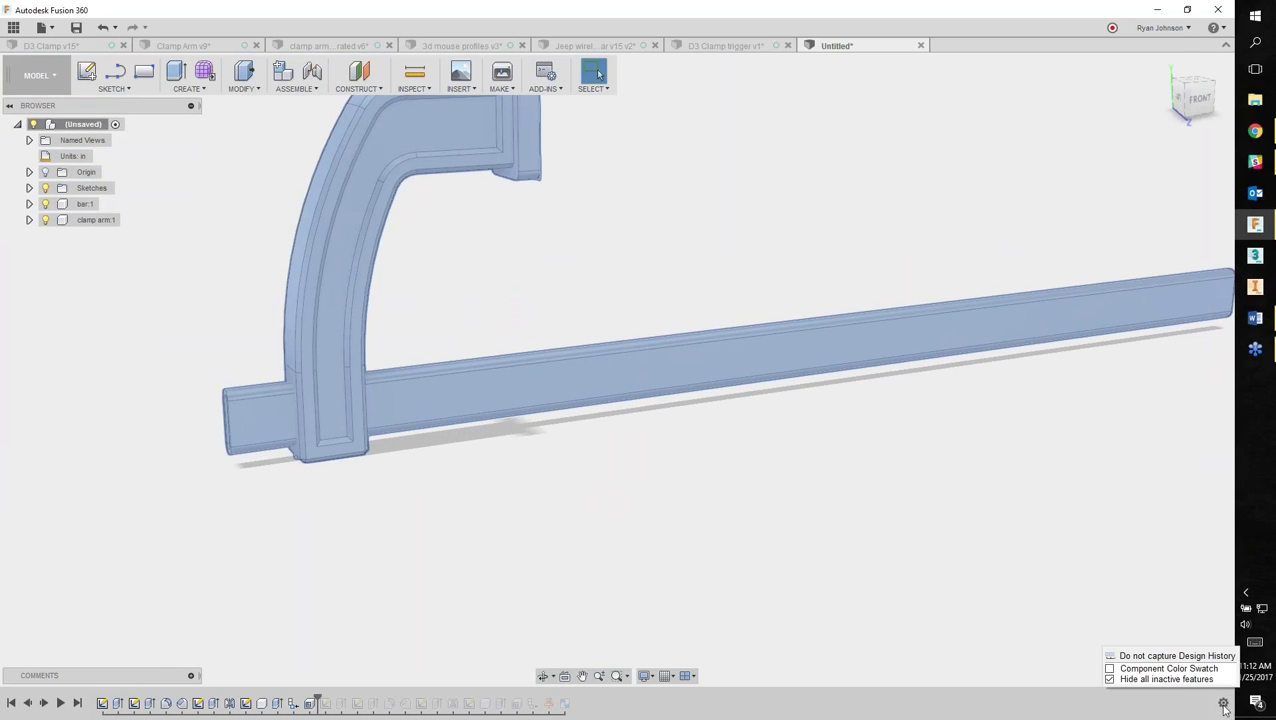
click(1160, 664)
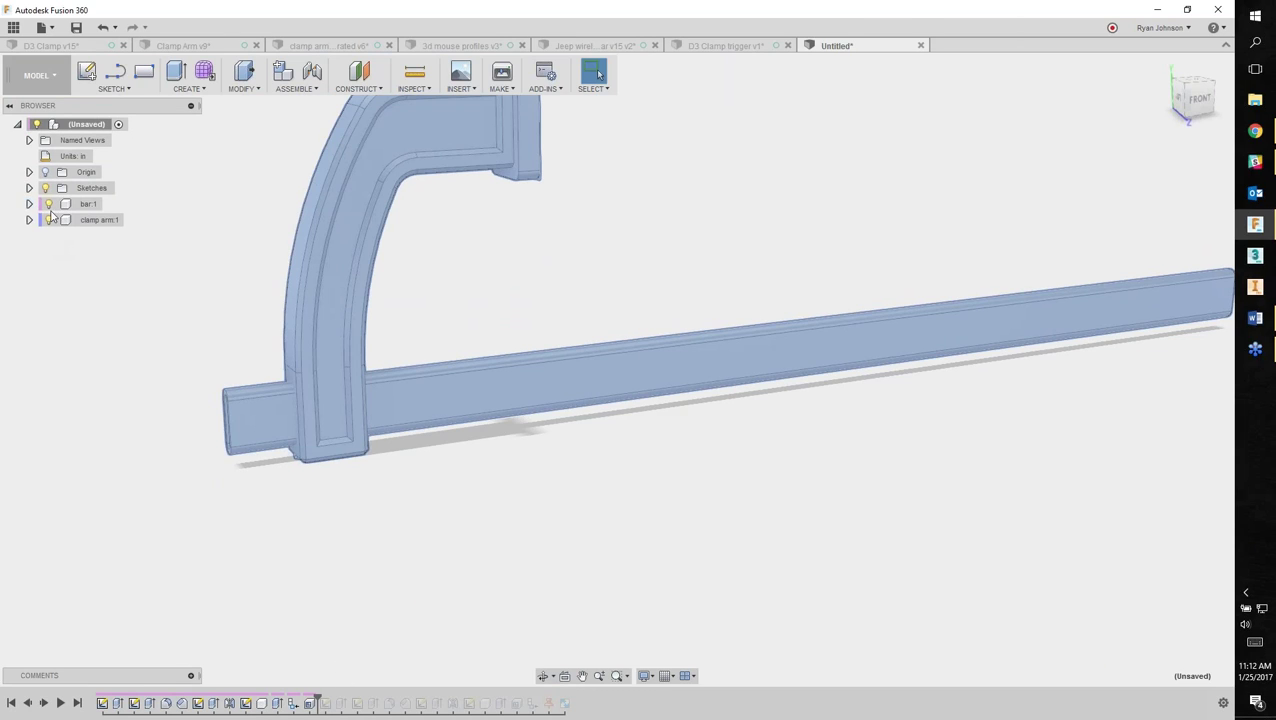
click(572, 528)
middle_drag(494, 178, 526, 304)
Activate the clamp arm component and add a simple hole, 0.40 in diameter and 1.30 in deep, in the recessed side face near the jaw.
click(131, 220)
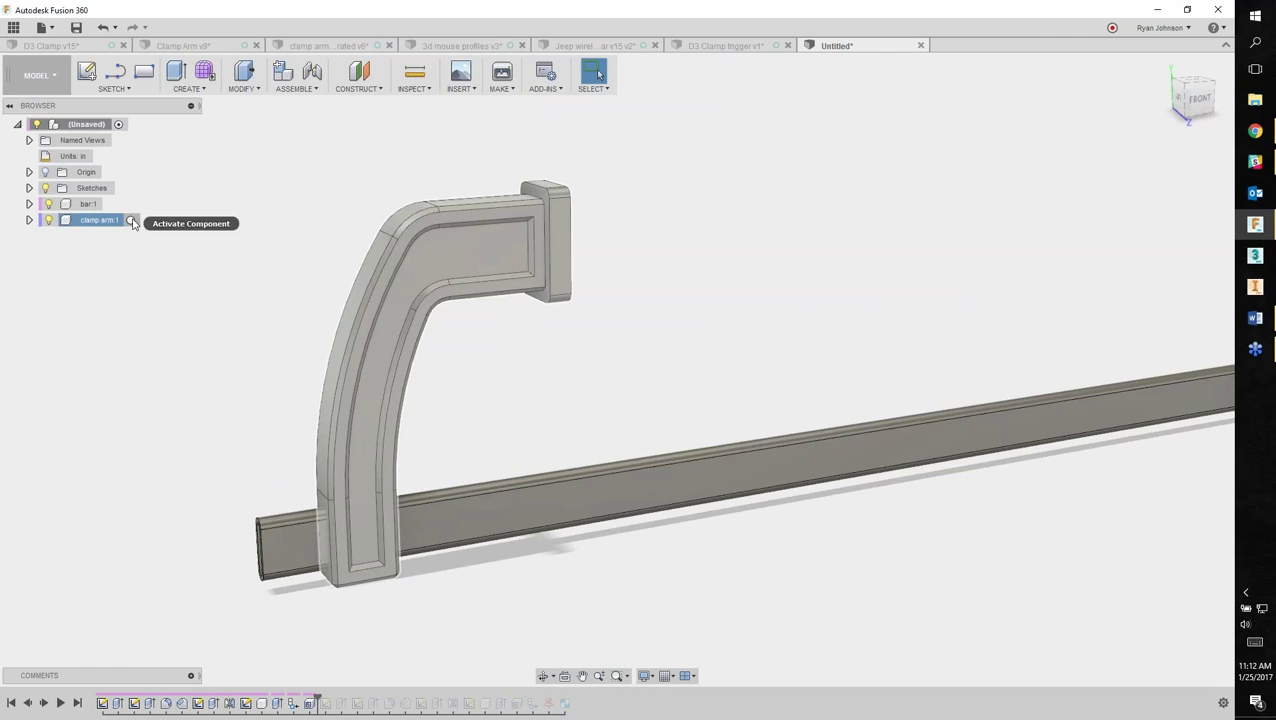
click(132, 221)
click(643, 239)
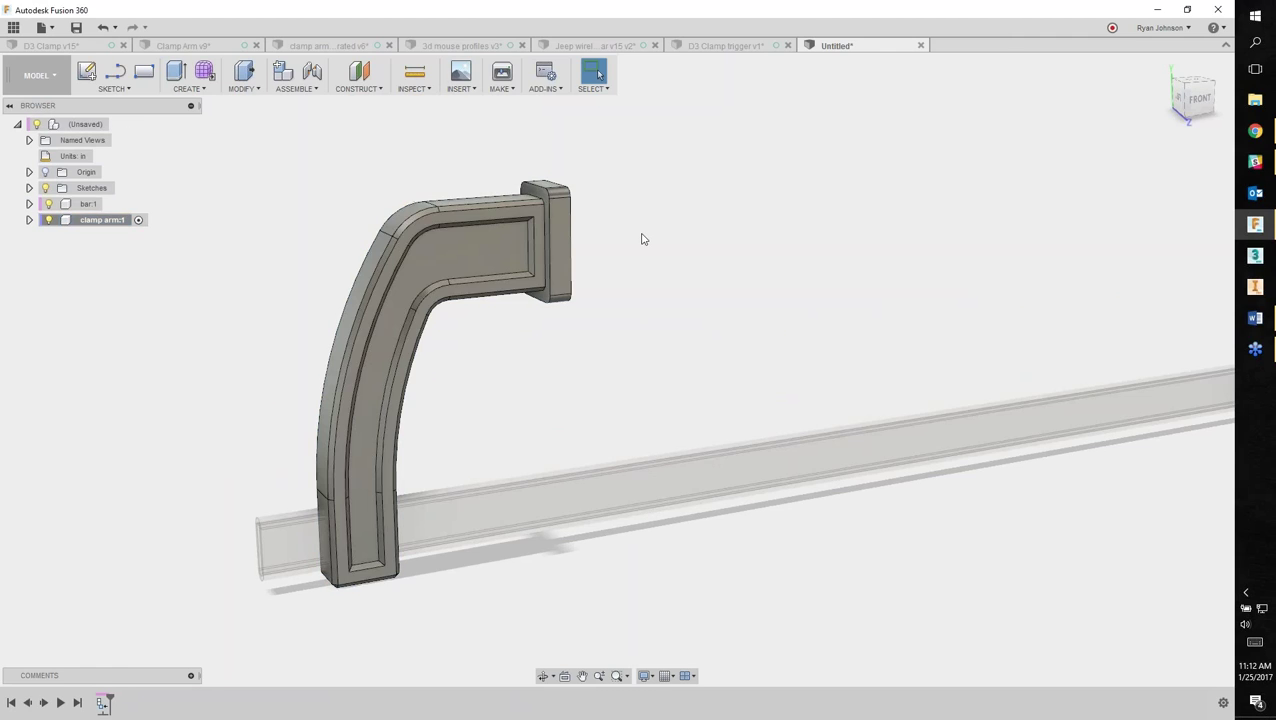
key(h)
click(484, 224)
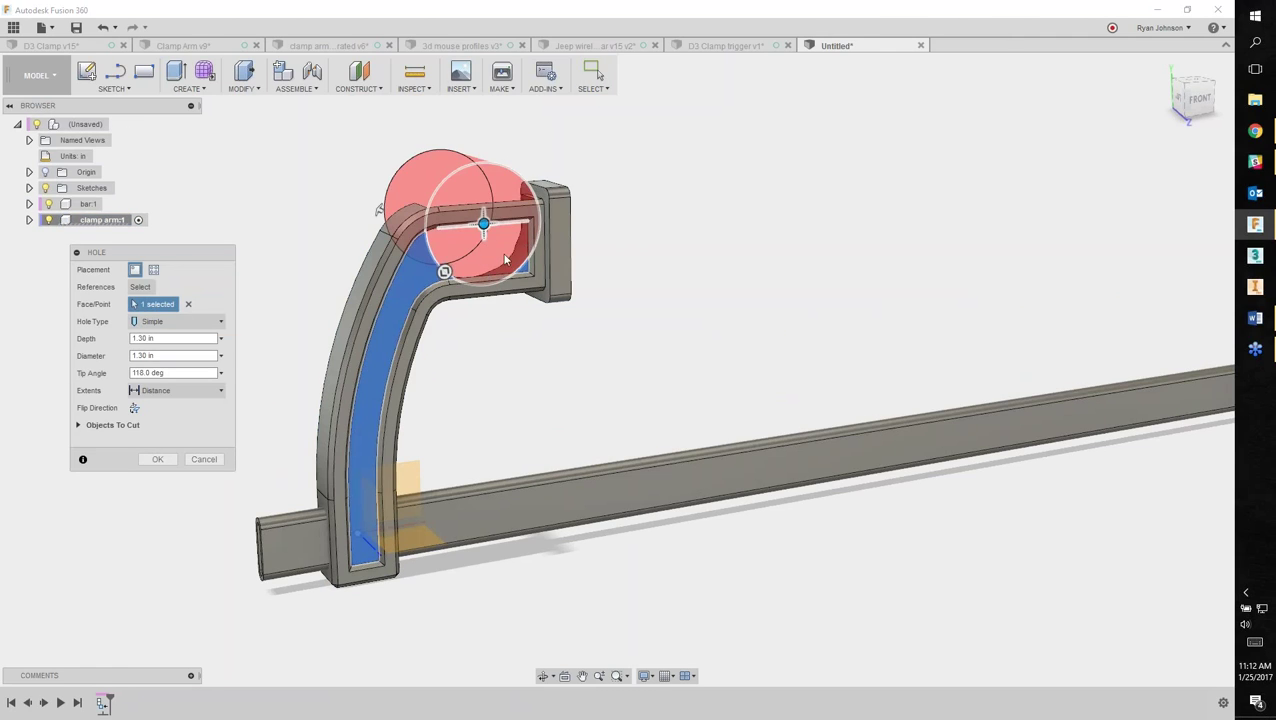
drag(444, 271, 474, 256)
scroll(483, 232, up, 2)
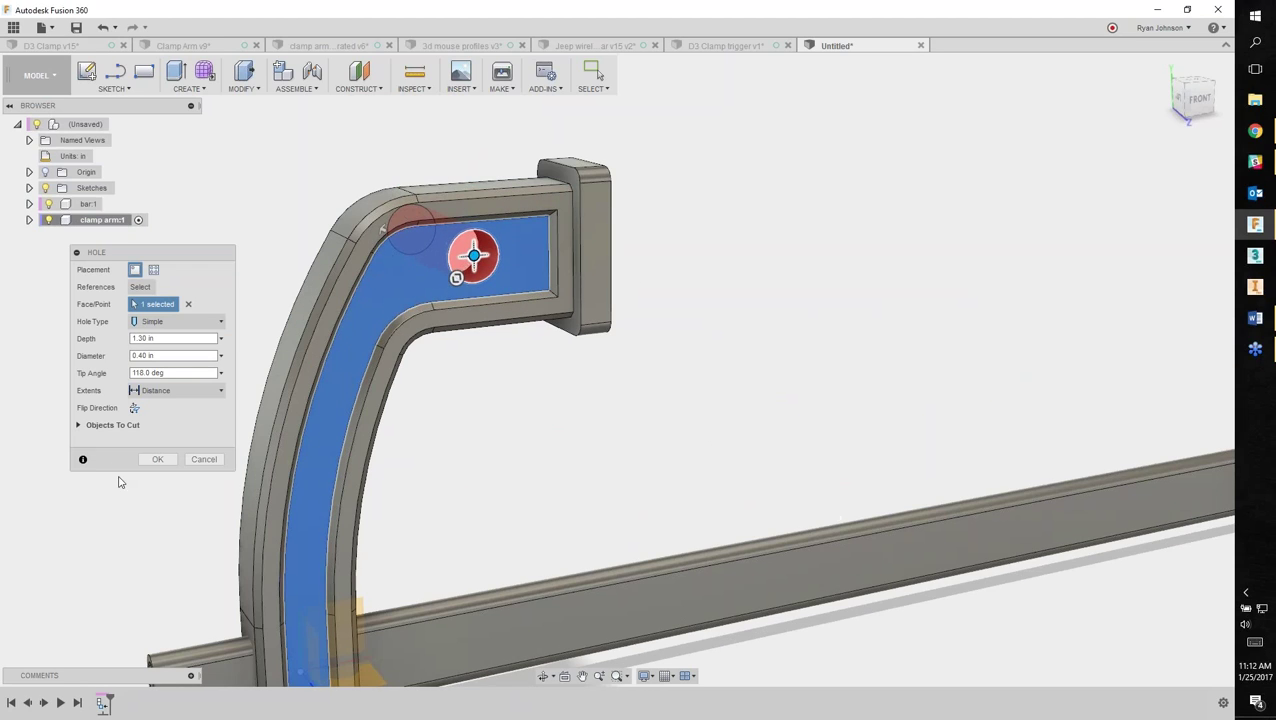
click(157, 459)
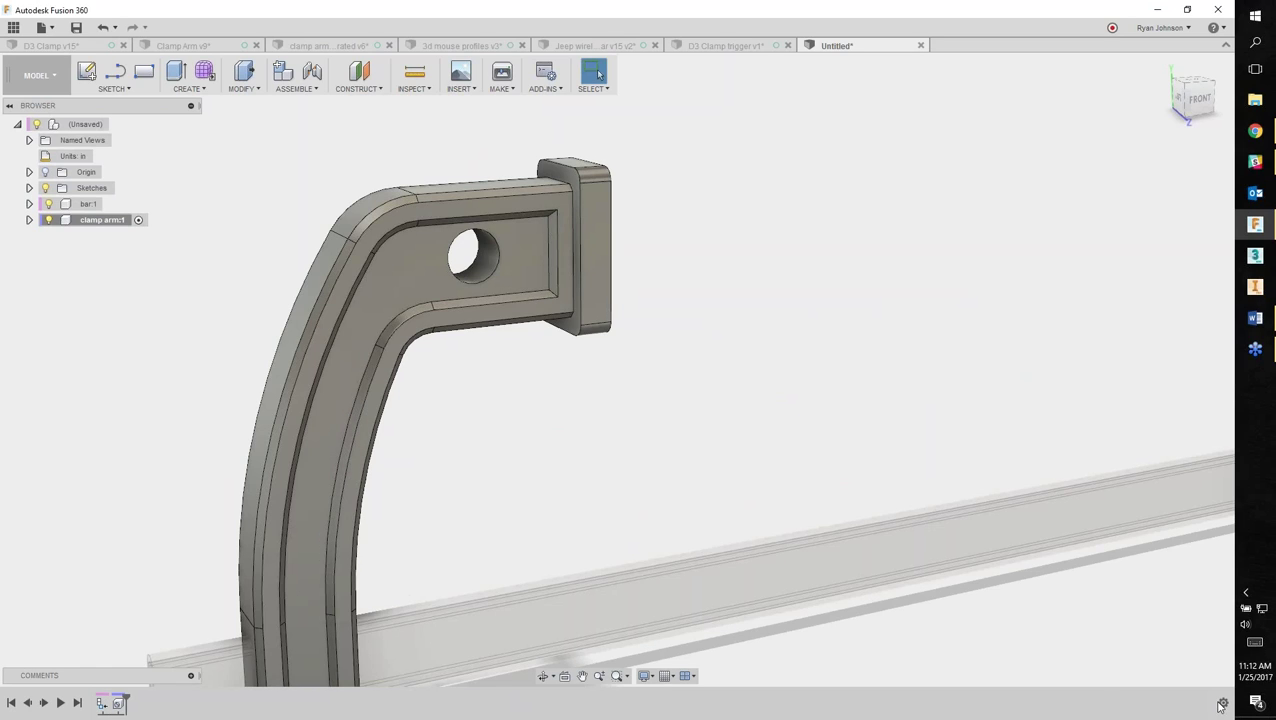
Reactivate the top-level design and turn off the component color swatch.
double_click(104, 122)
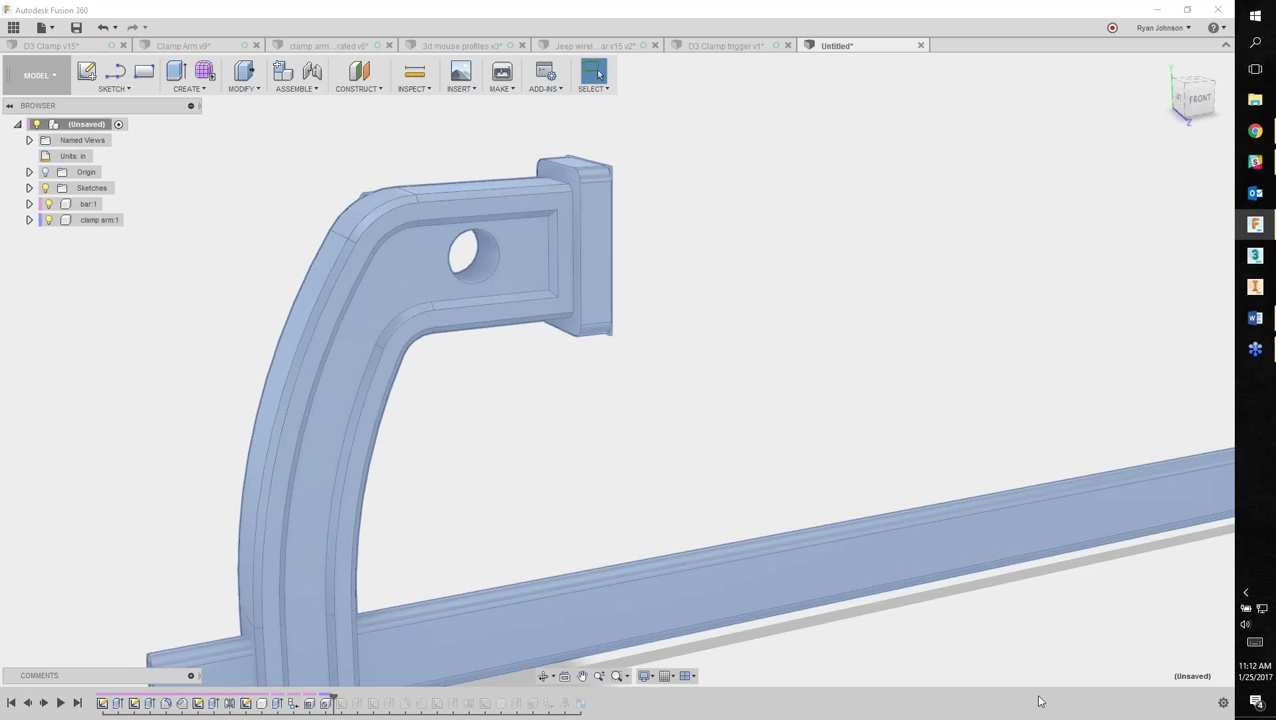
click(848, 365)
scroll(764, 389, down, 3)
middle_drag(760, 403, 735, 347)
click(1221, 706)
click(1160, 667)
scroll(820, 411, down, 1)
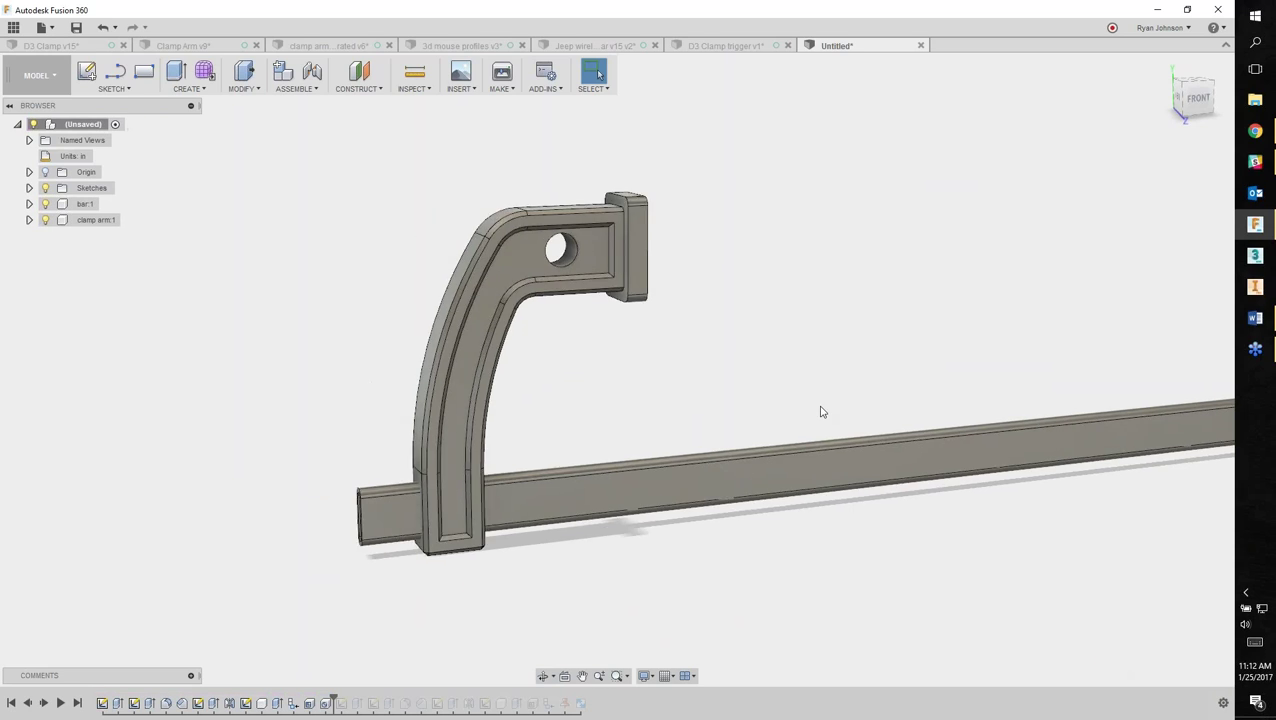
scroll(821, 411, down, 2)
shift+middle_drag(883, 358, 817, 390)
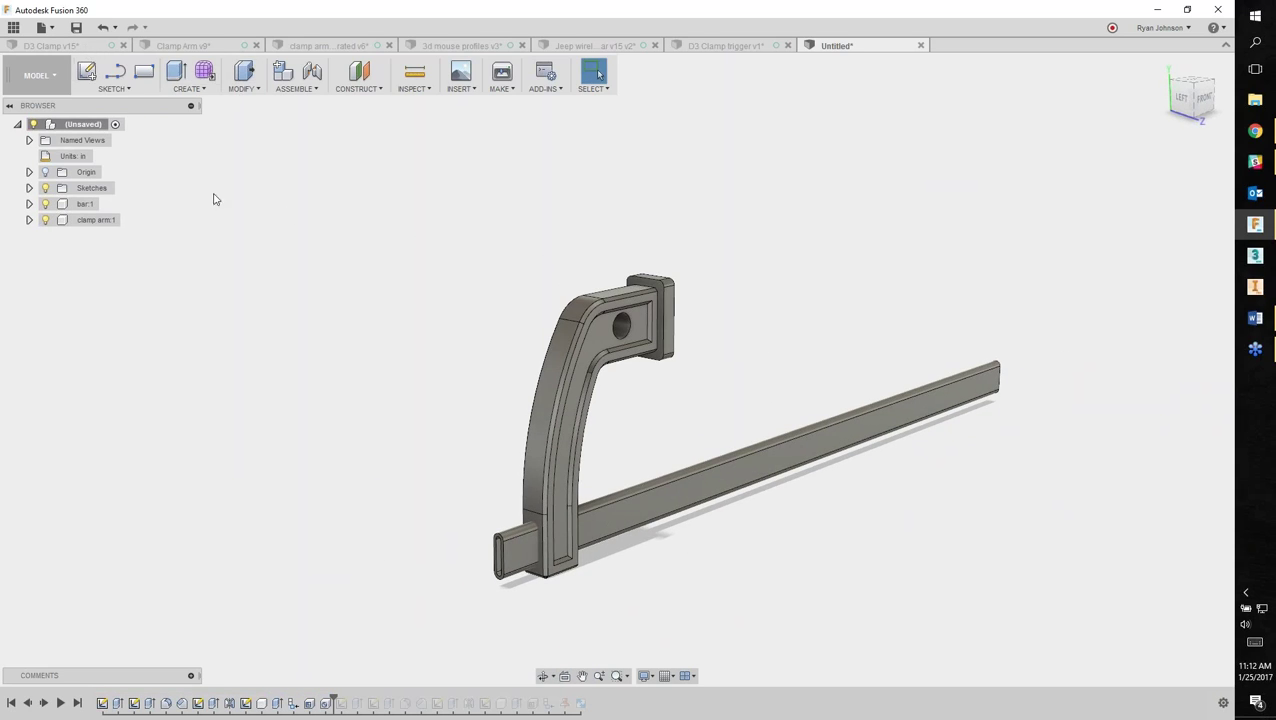
Switch to the D3 Clamp v15 document, inspect its linked Clamp Arm component, and show the project's stored files.
key(ctrl+Tab)
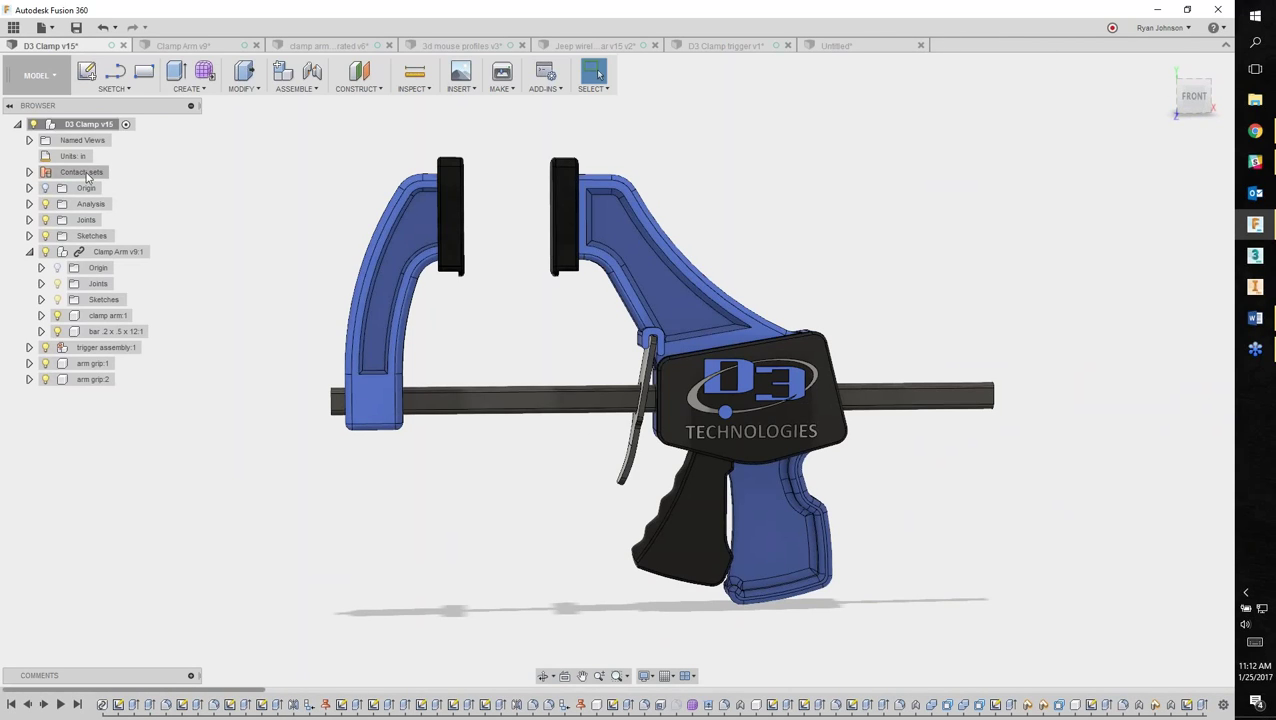
double_click(118, 252)
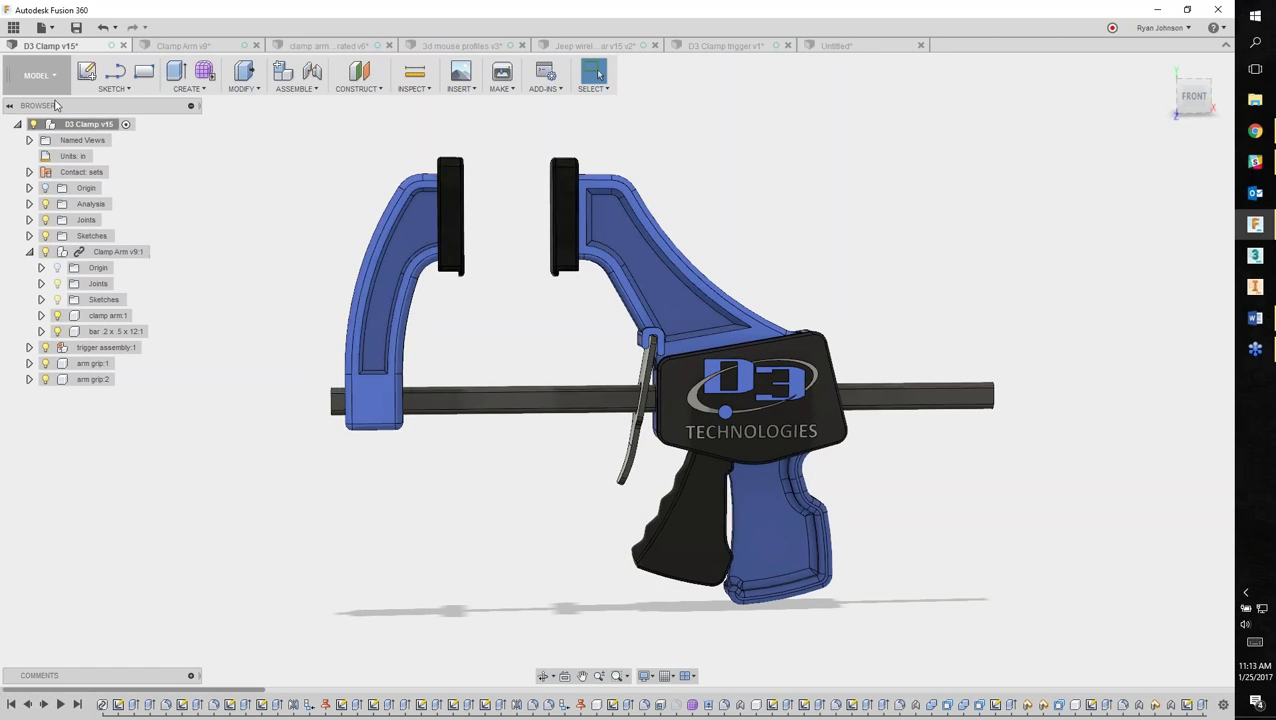
click(13, 27)
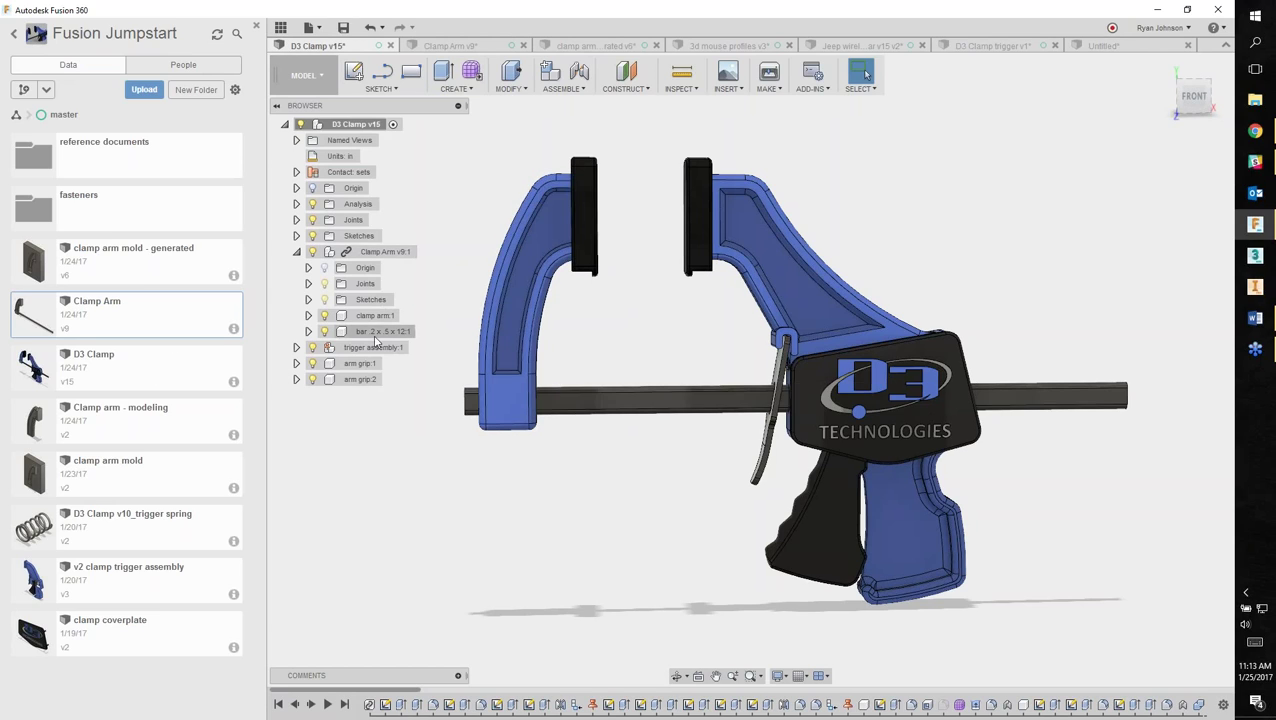
Activate the trigger assembly component in the D3 Clamp assembly and hide the project's stored files.
click(416, 352)
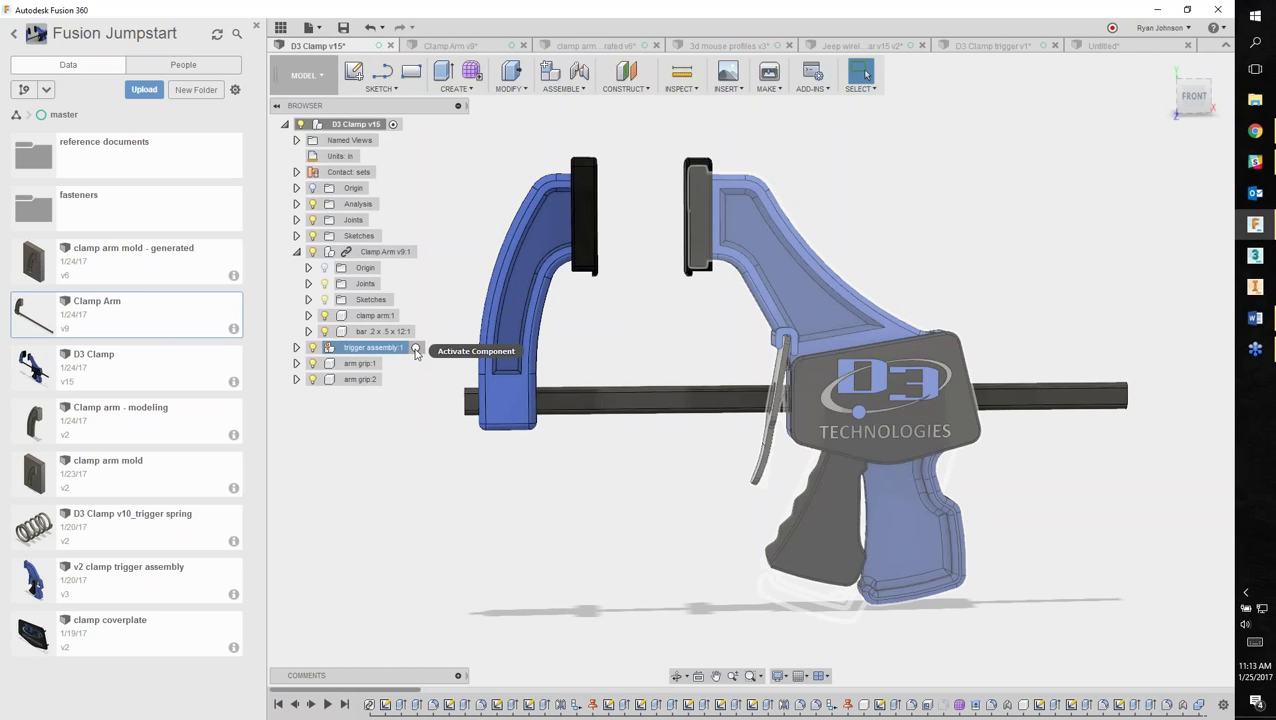
click(416, 349)
shift+middle_drag(794, 520, 760, 530)
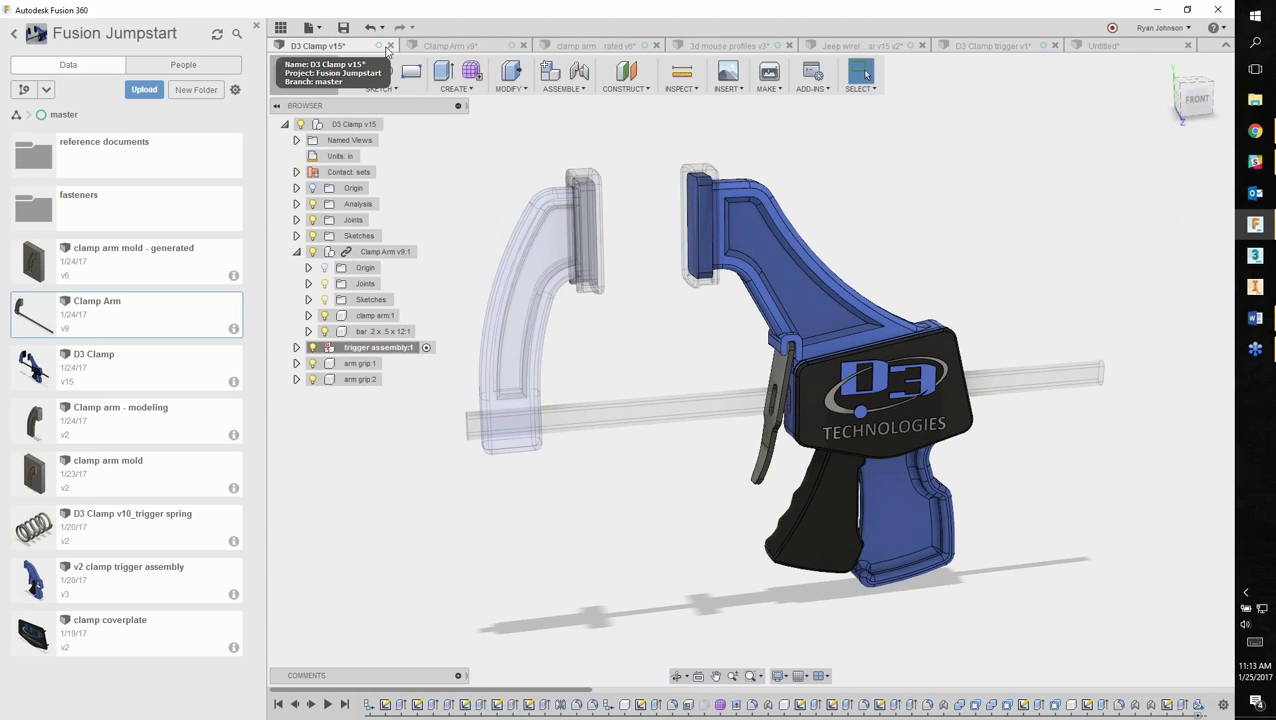
click(281, 27)
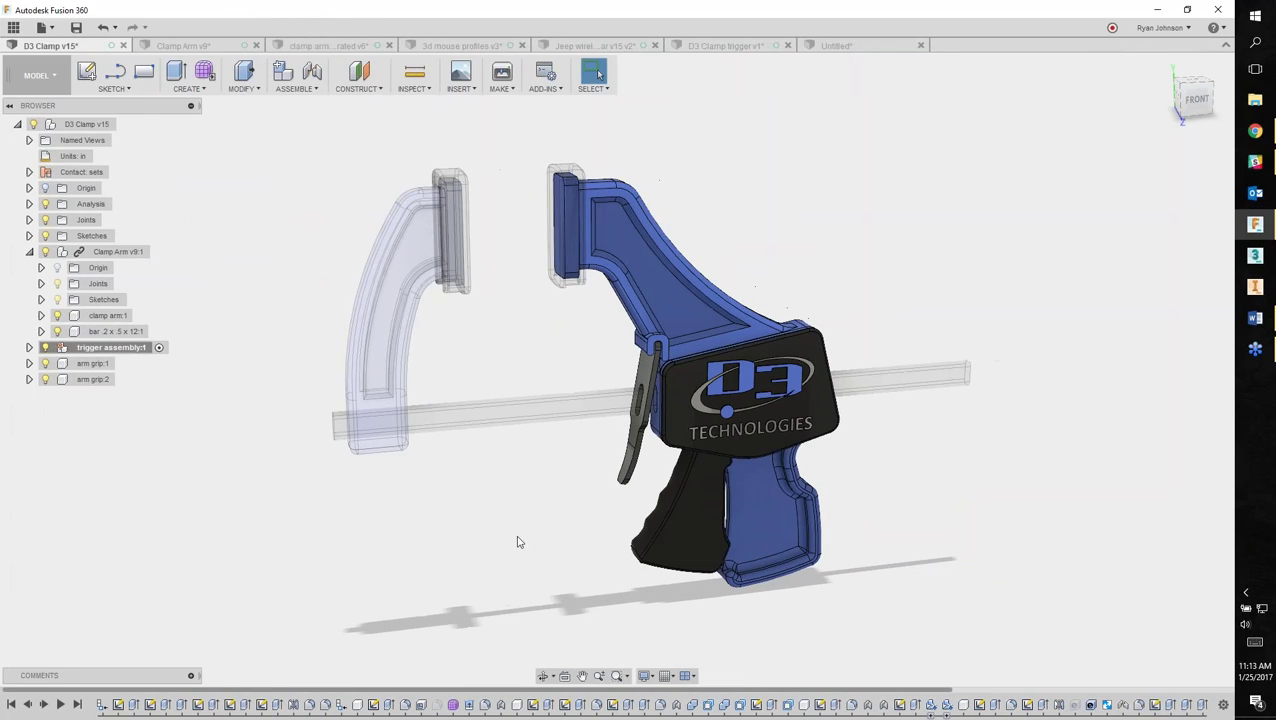
Reactivate the top-level D3 Clamp v15 design.
click(88, 124)
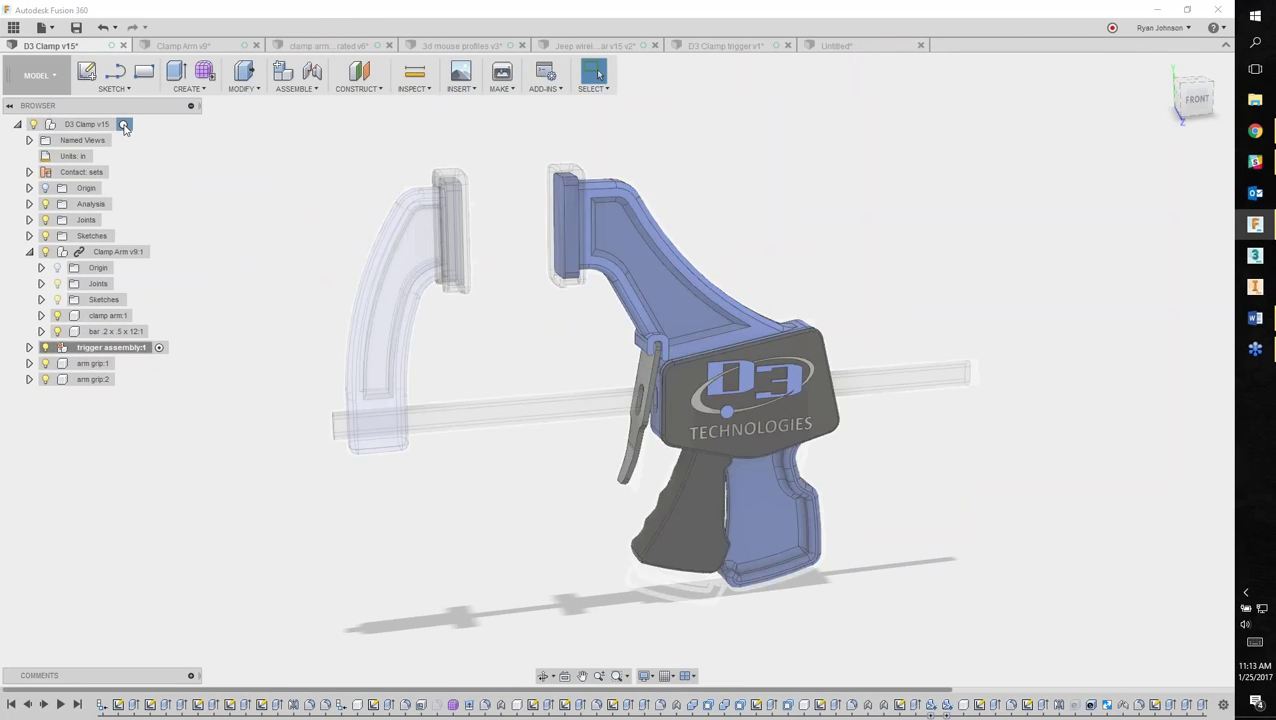
click(577, 528)
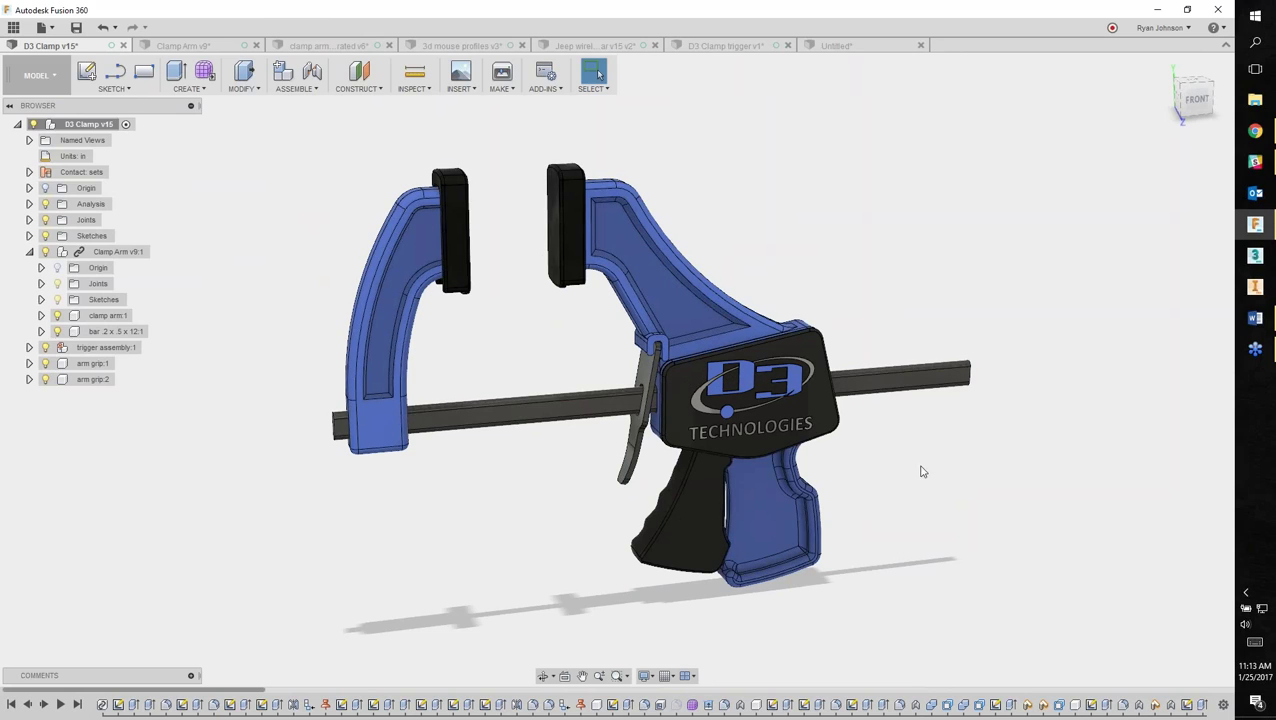
middle_drag(964, 488, 942, 481)
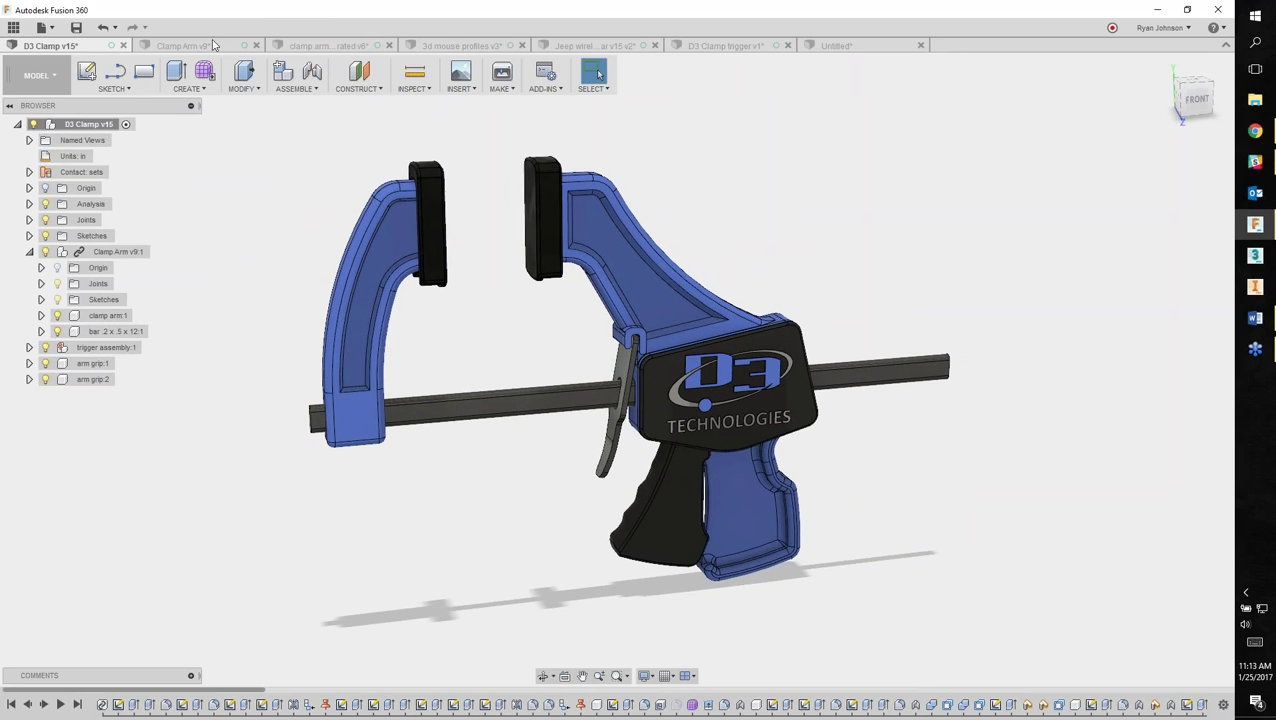
Switch to the unsaved clamp arm document, move the clamp arm freely off the bar twice, and revert its position each time.
click(836, 46)
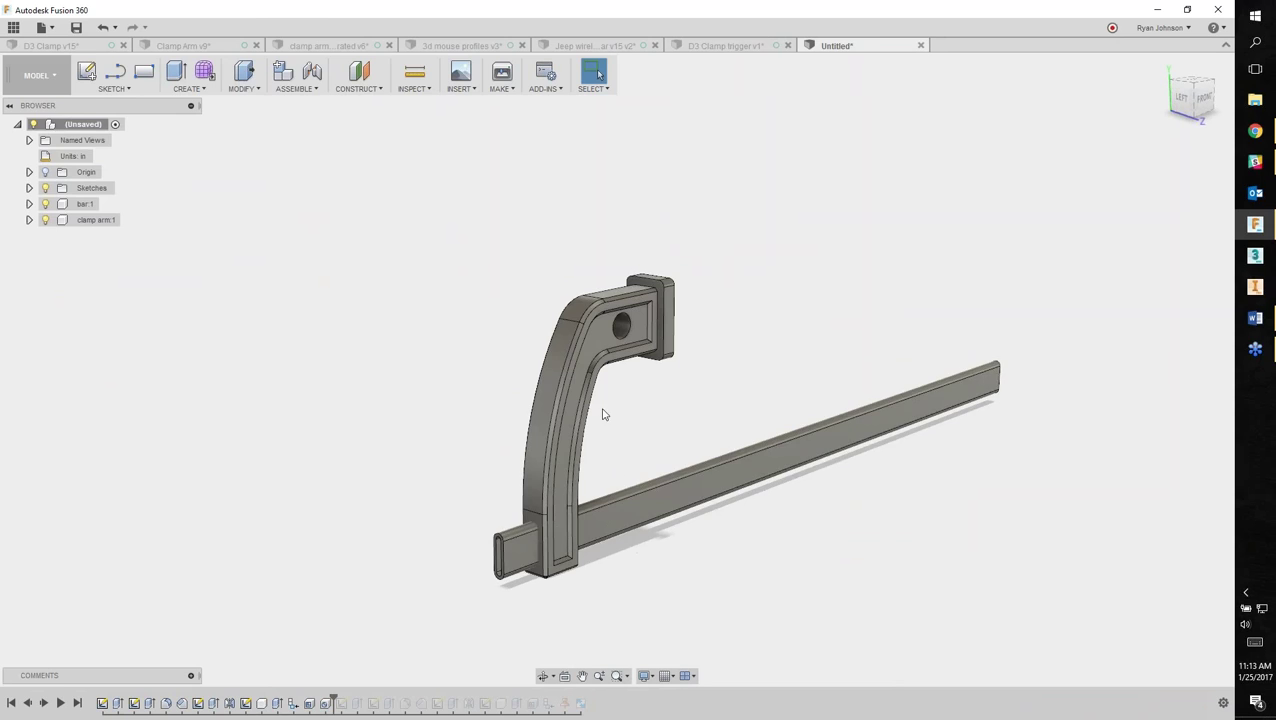
drag(590, 392, 739, 514)
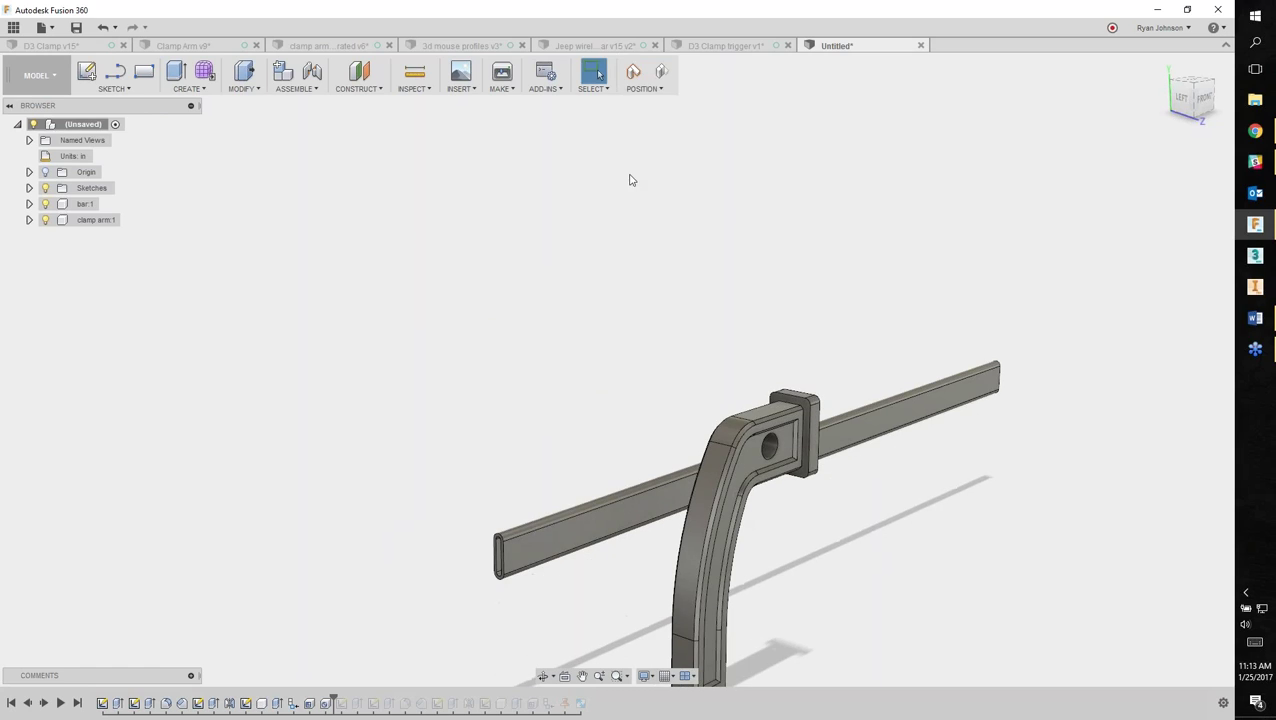
click(661, 73)
drag(590, 400, 434, 303)
click(662, 72)
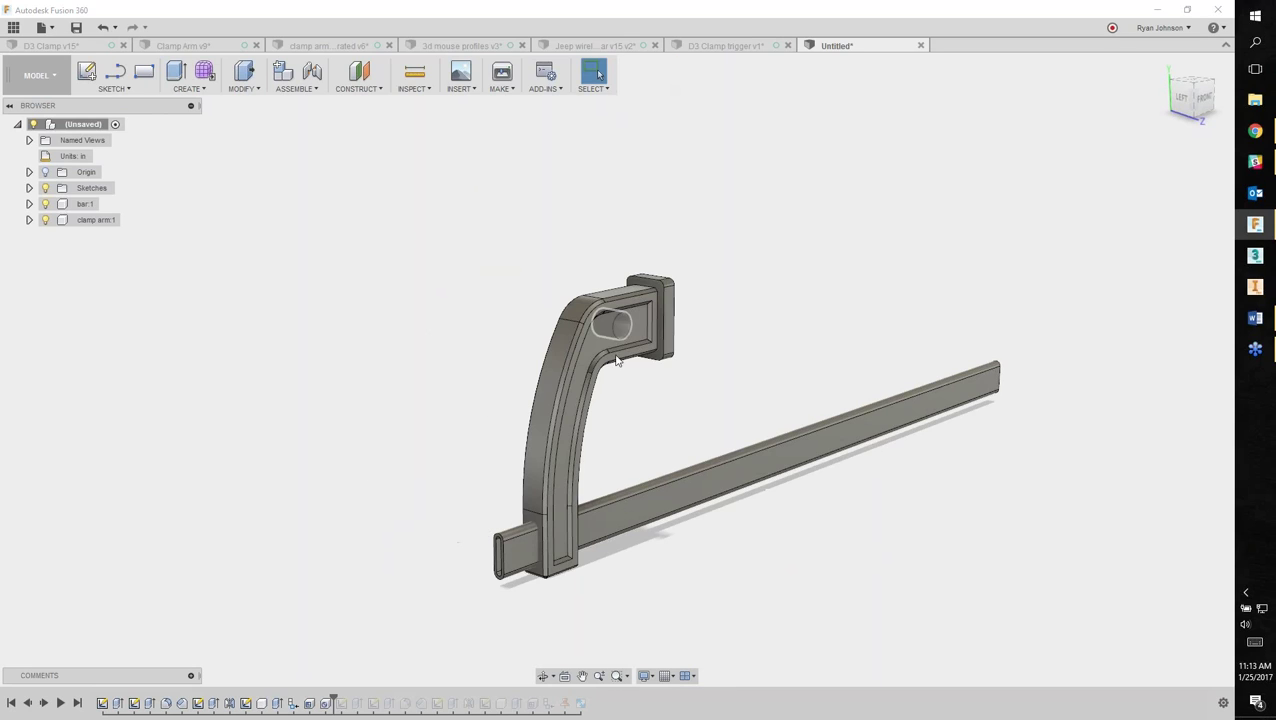
Capture the clamp arm's position after moving it off the bar, and roll the timeline back to before that captured position.
drag(585, 385, 454, 451)
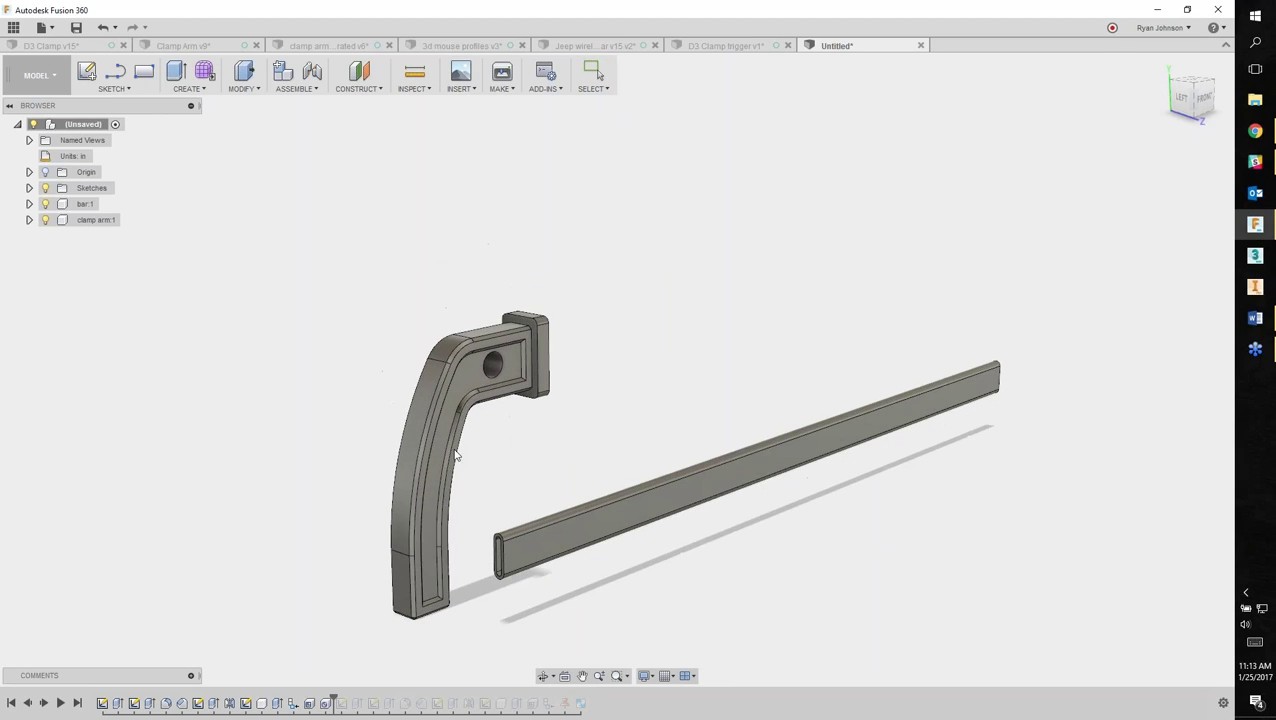
click(632, 72)
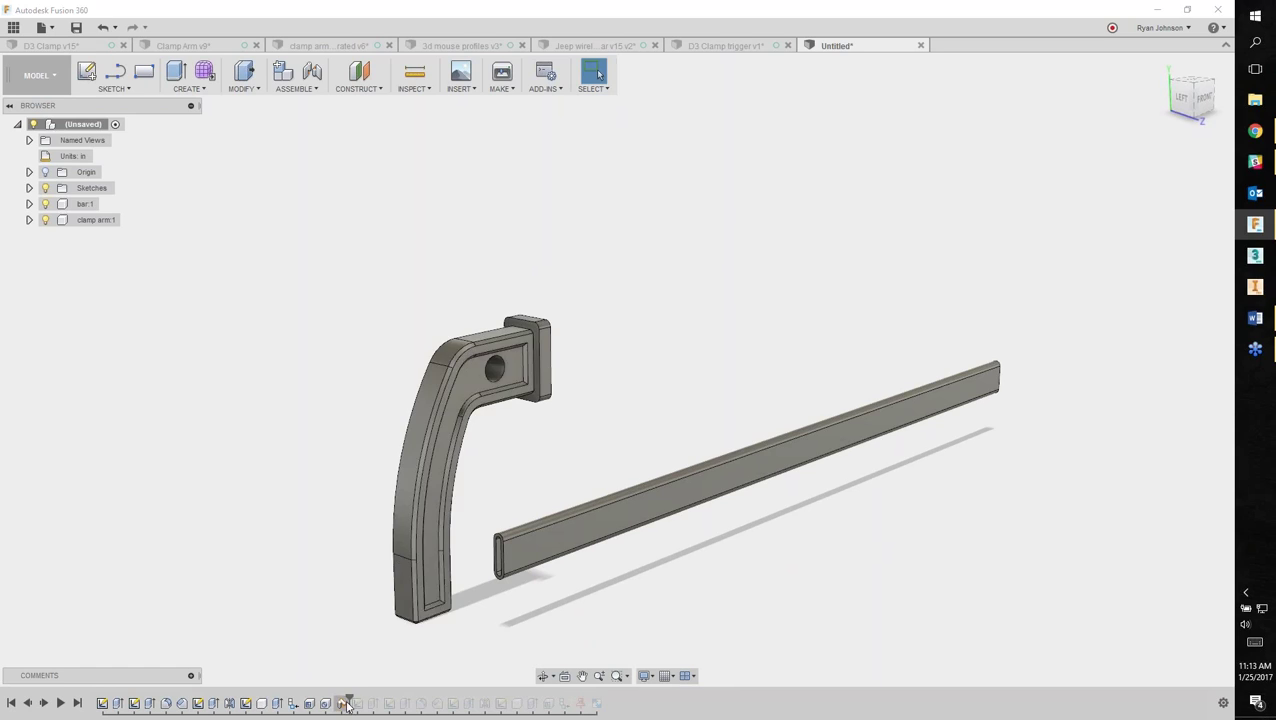
drag(334, 697, 350, 697)
shift+middle_drag(735, 561, 564, 621)
drag(348, 703, 333, 697)
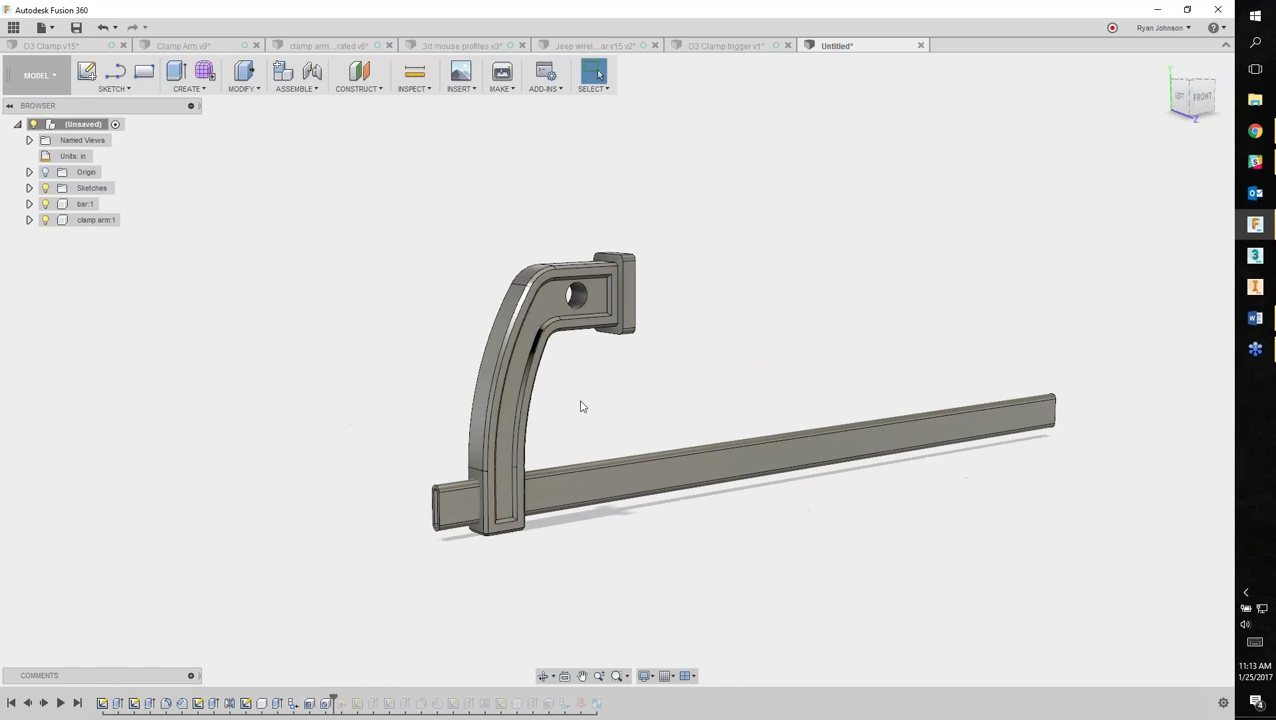
Create a slider as-built joint between the clamp arm and the bar, positioned at the bar's open end near the arm.
click(300, 88)
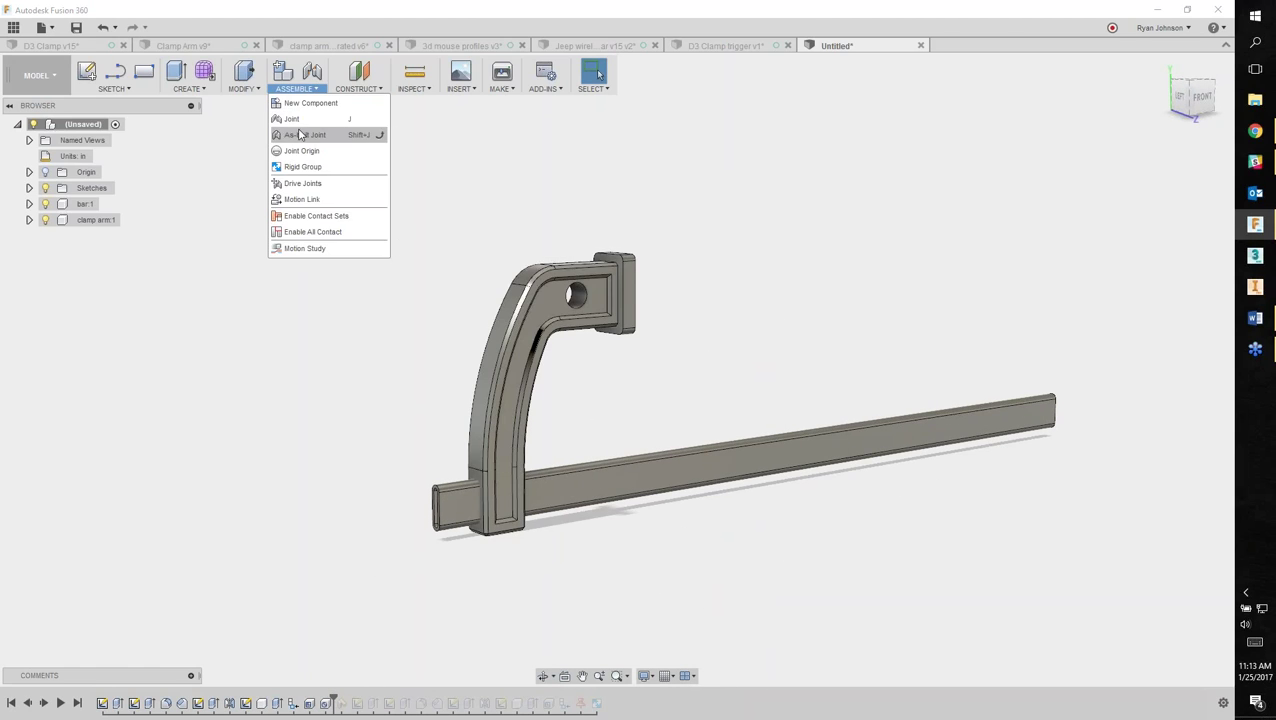
click(300, 135)
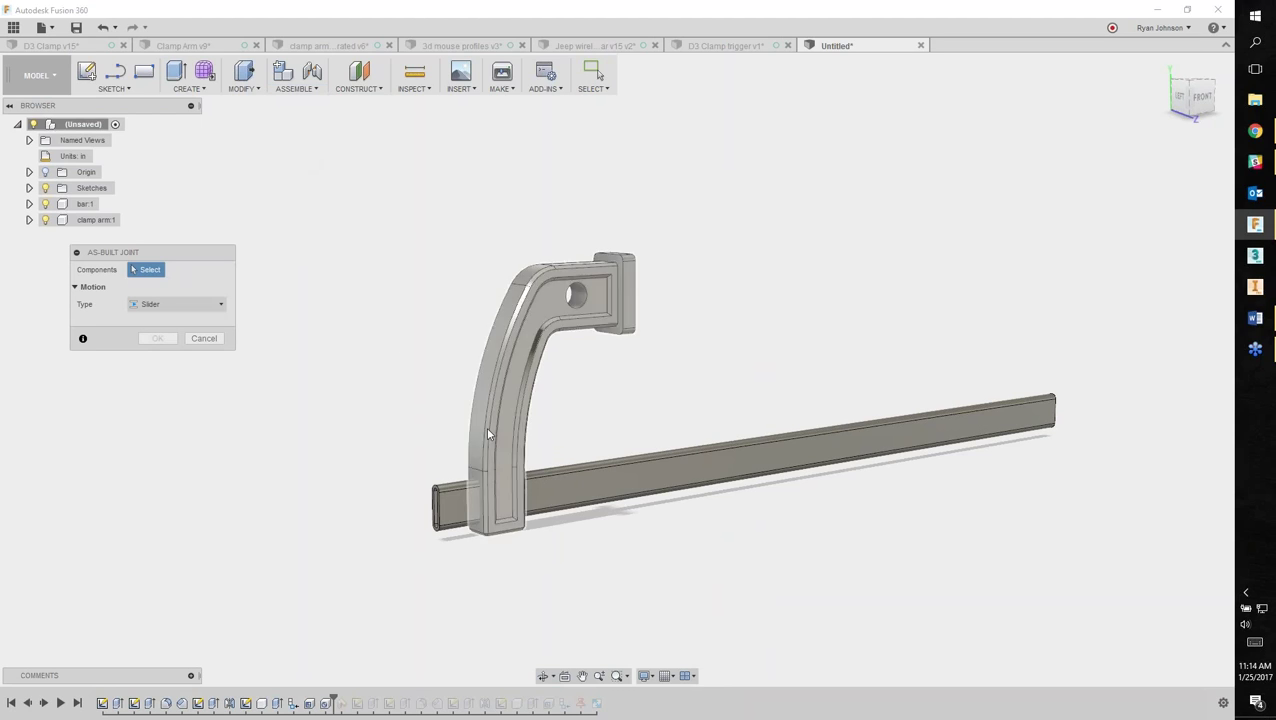
click(481, 445)
click(457, 496)
scroll(462, 490, up, 2)
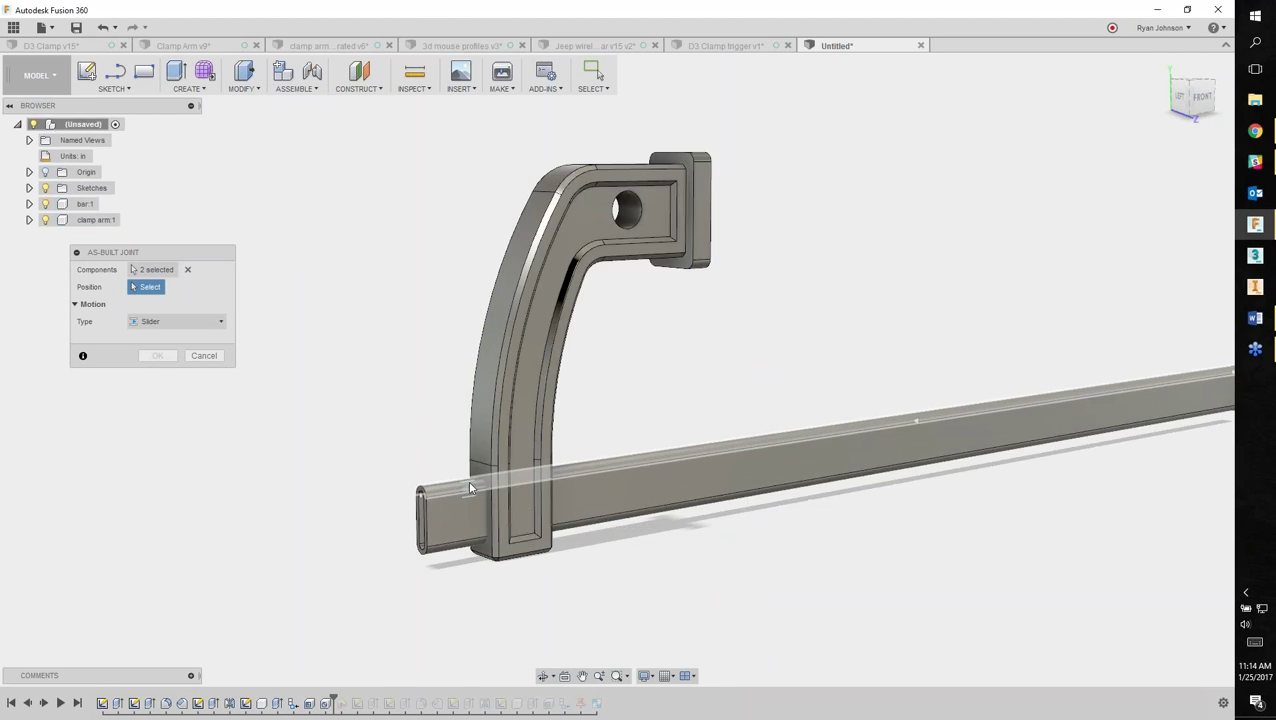
scroll(470, 487, up, 3)
click(363, 521)
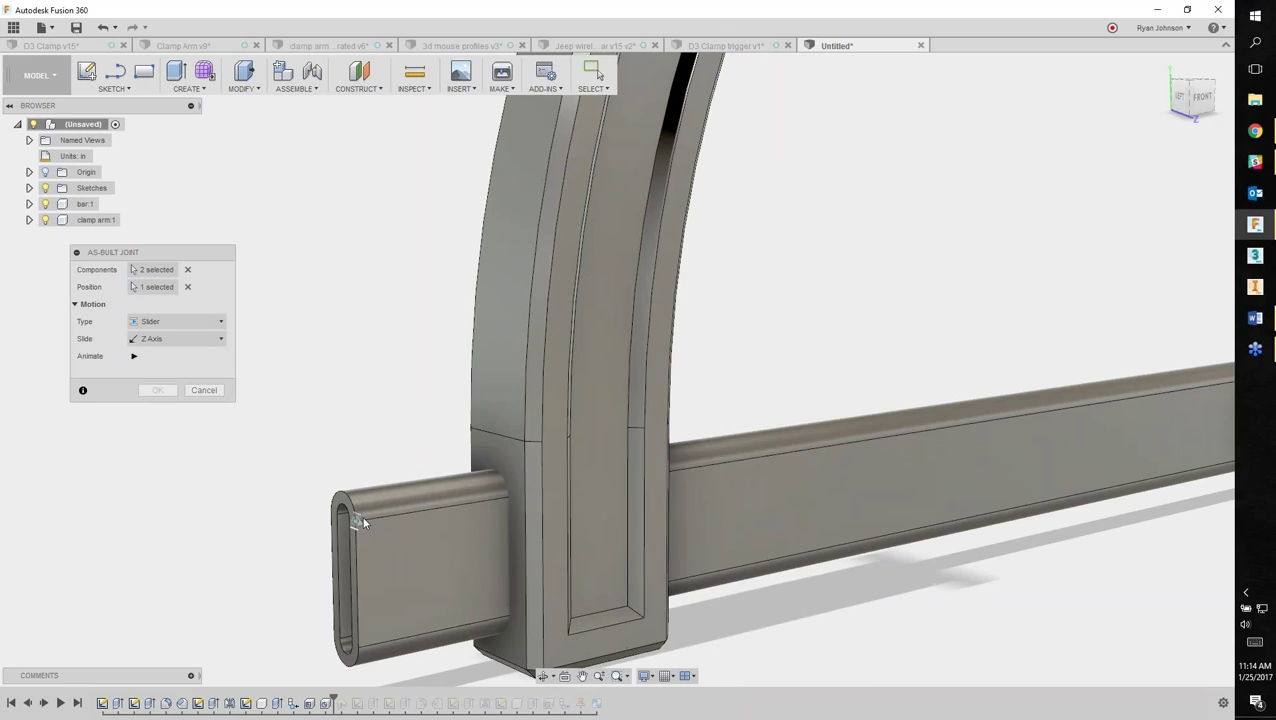
click(172, 340)
click(171, 356)
click(157, 390)
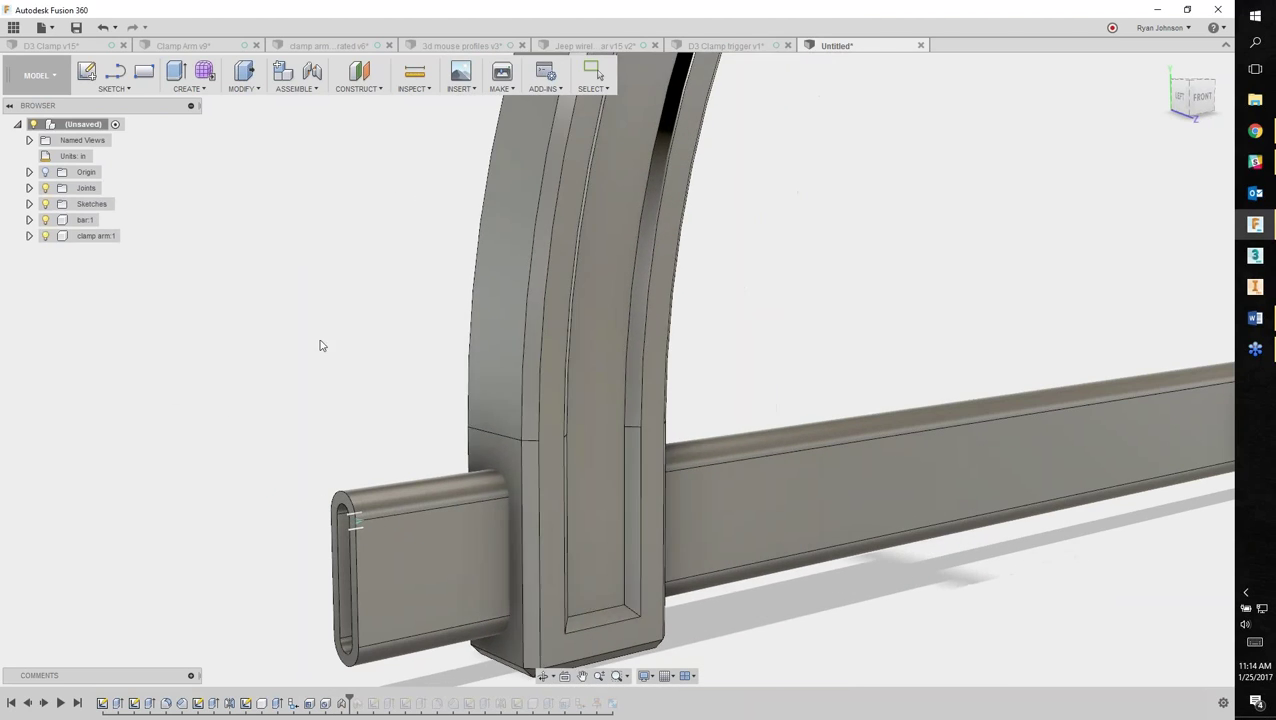
Ground the bar and test the clamp arm's slider motion, undoing both the grounding and the as-built joint.
scroll(361, 383, down, 3)
right_click(88, 220)
click(108, 245)
drag(452, 355, 450, 455)
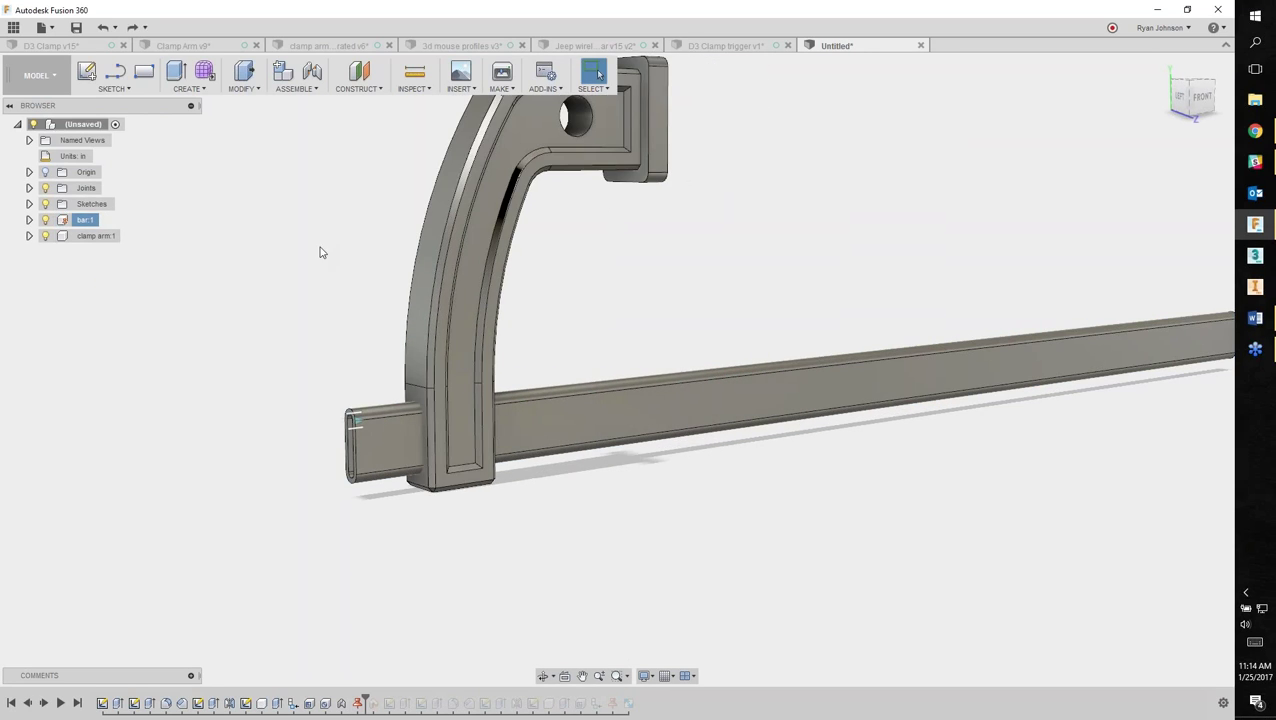
key(ctrl+z)
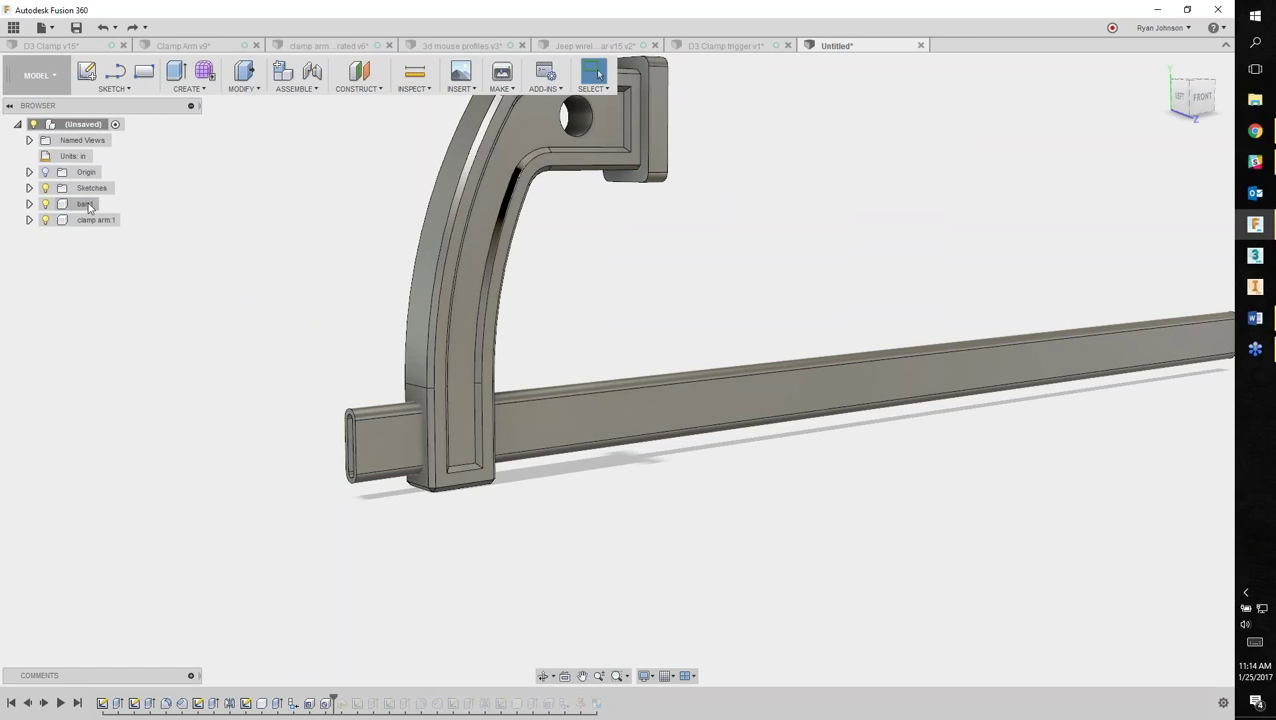
Ground the bar and create a rigid group from the clamp arm and the bar, including child components.
right_click(90, 205)
click(118, 230)
click(286, 90)
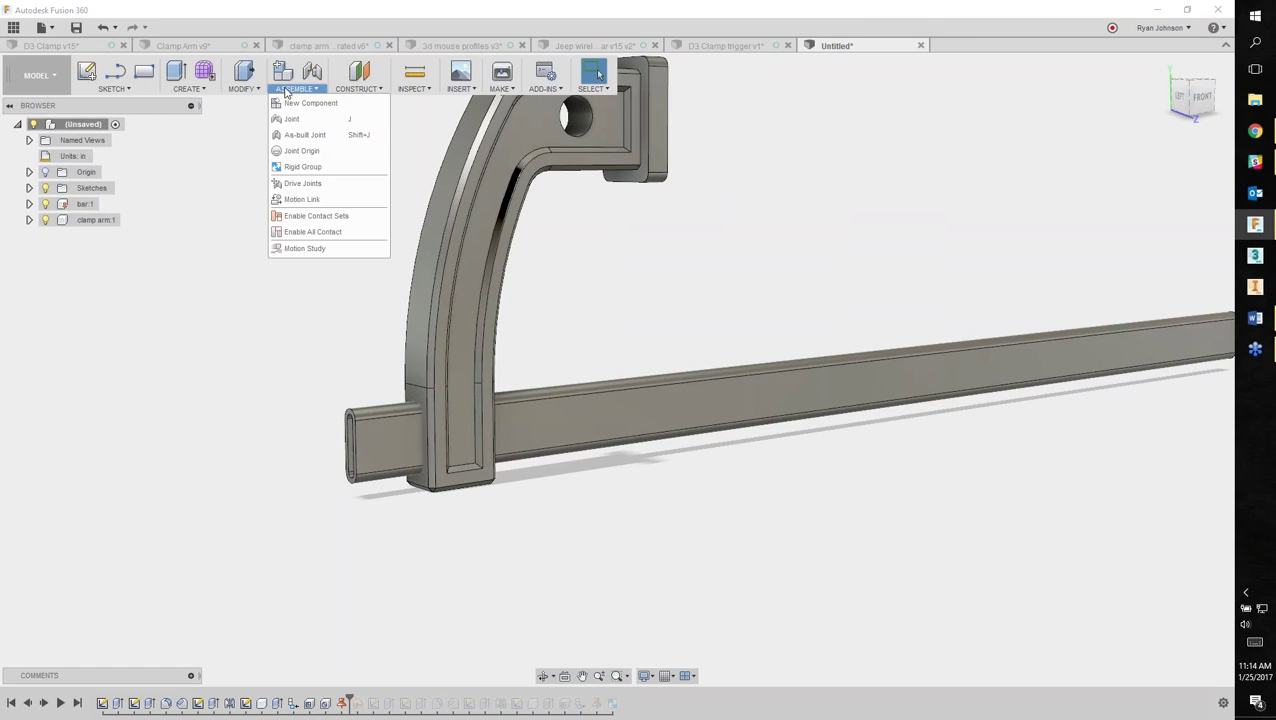
click(302, 167)
click(414, 370)
click(398, 417)
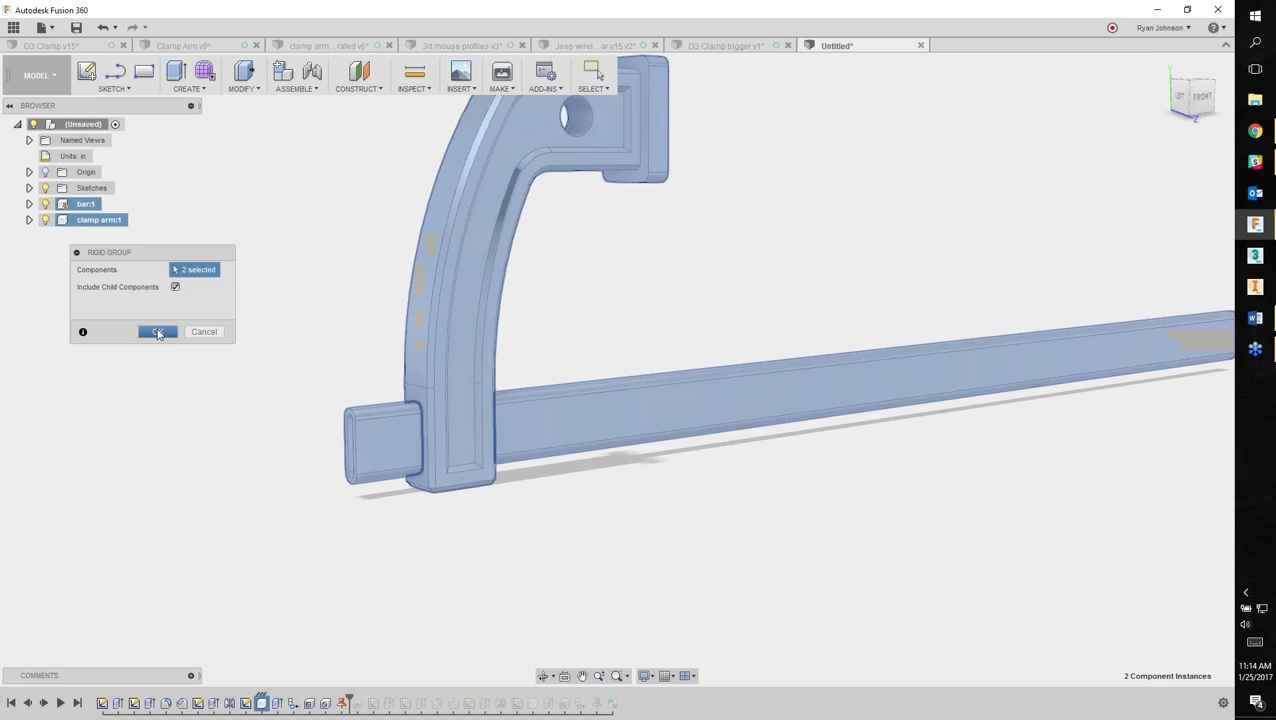
click(157, 333)
scroll(673, 371, down, 3)
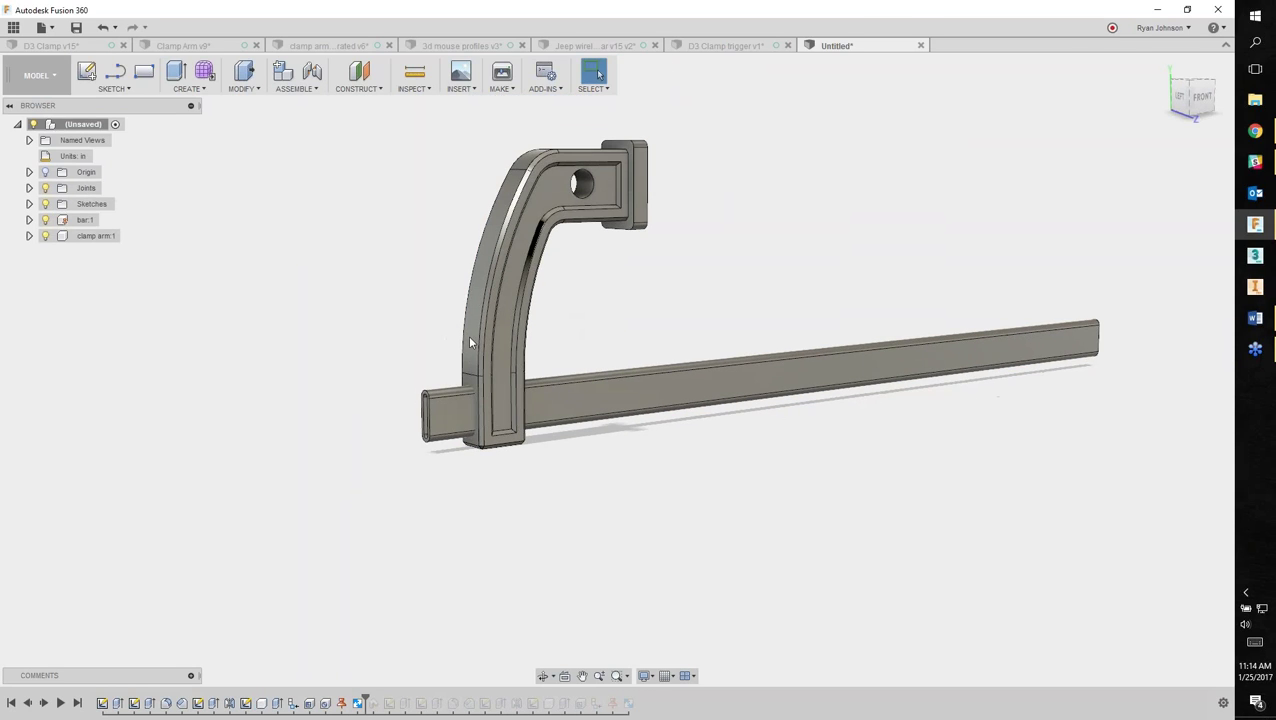
Examine the rigidly grouped clamp arm and bar, and compare them with the D3 Clamp v15 and Clamp Arm v9 documents.
shift+middle_drag(677, 452, 590, 285)
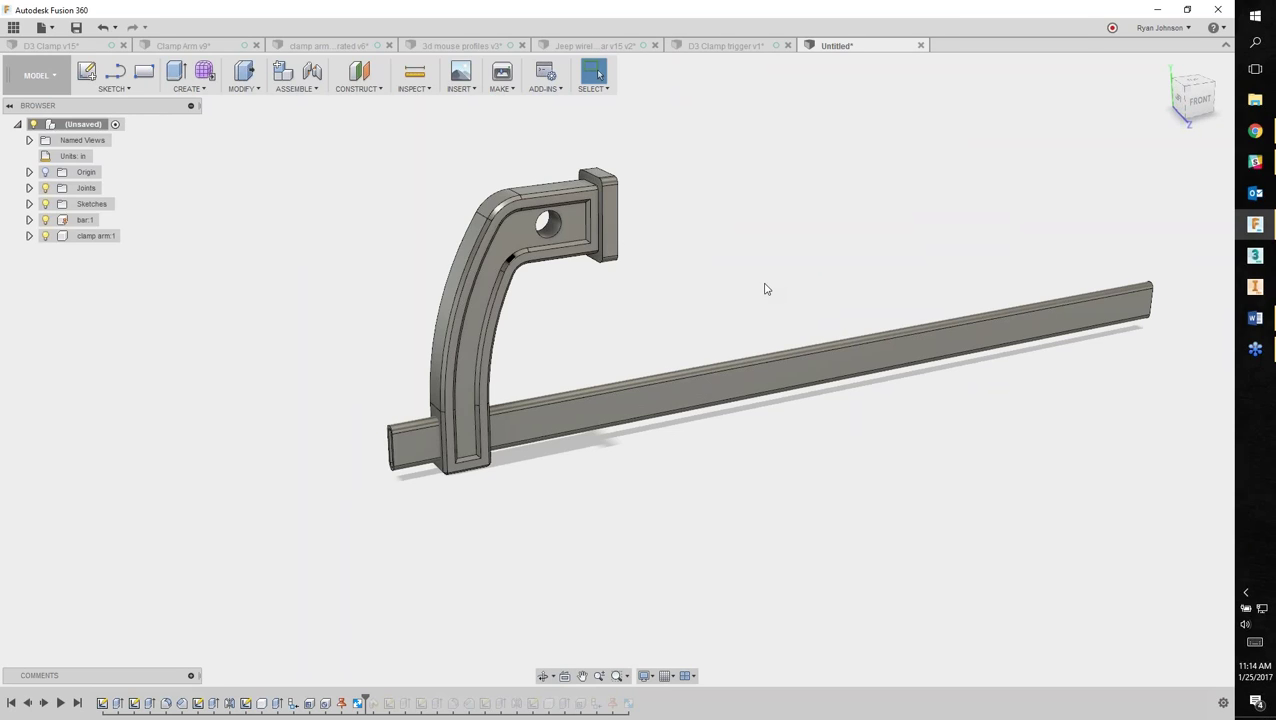
middle_drag(780, 202, 703, 241)
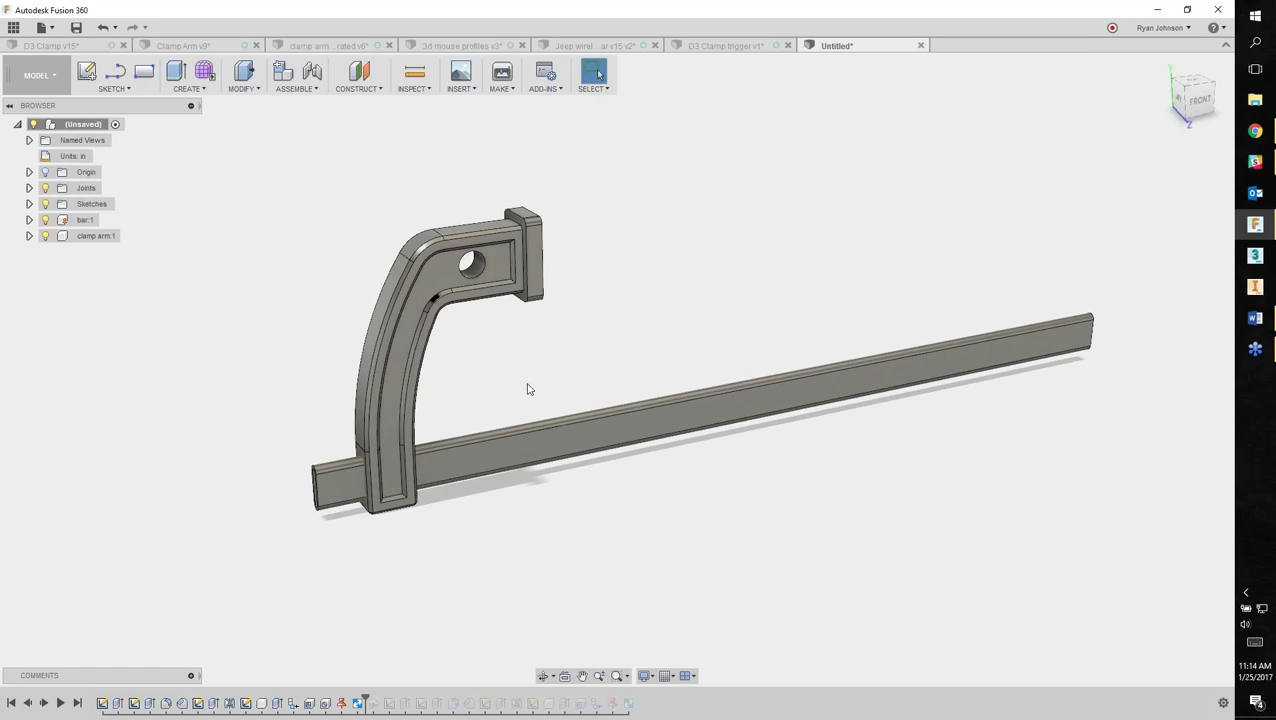
shift+middle_drag(563, 379, 600, 362)
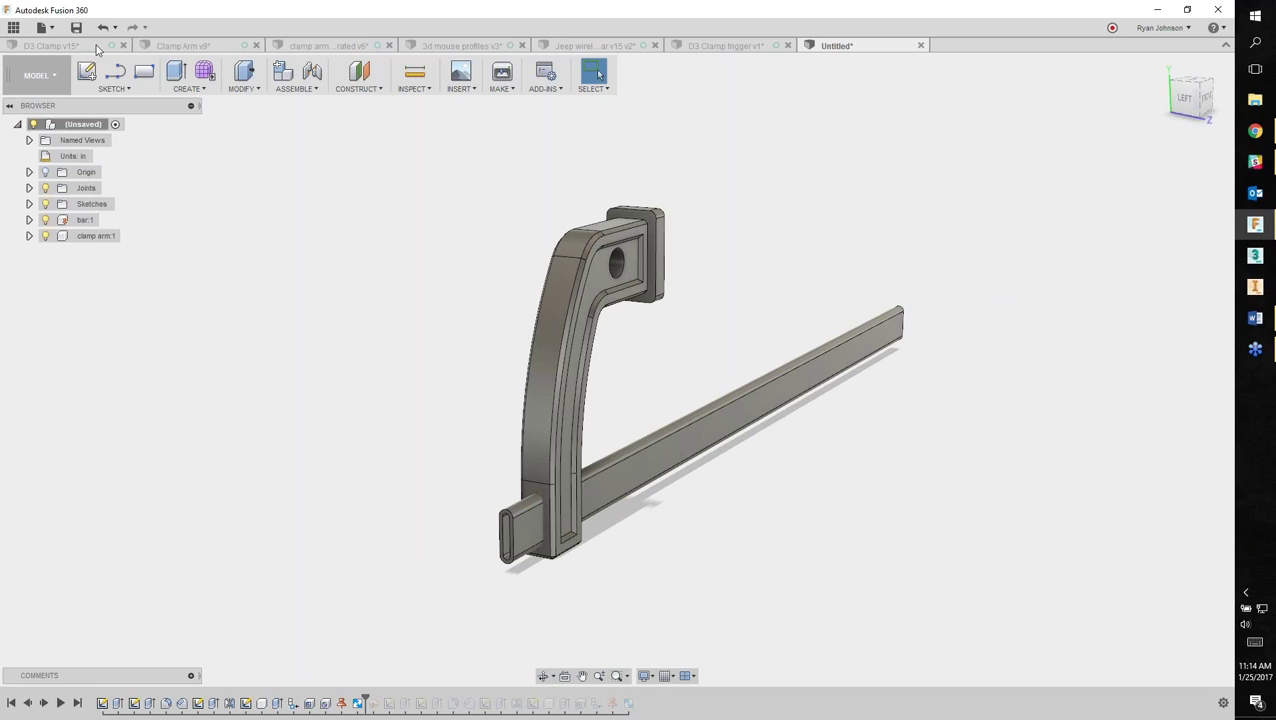
click(126, 50)
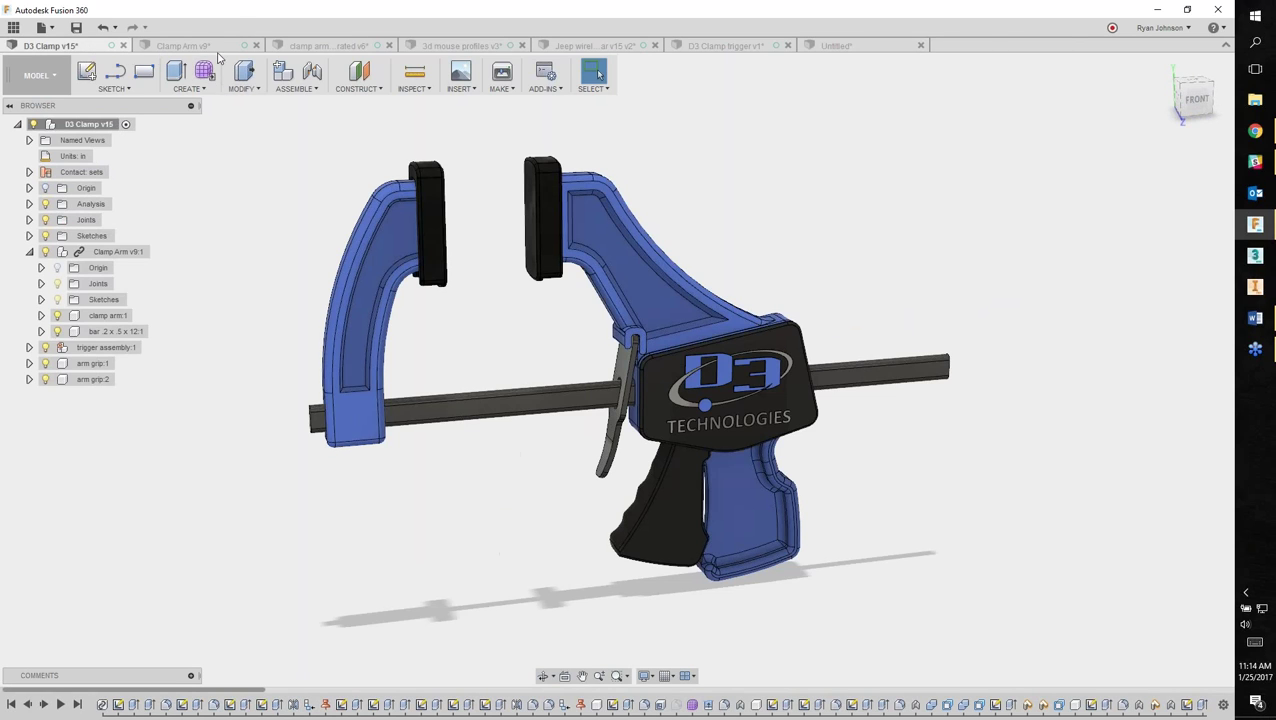
click(205, 46)
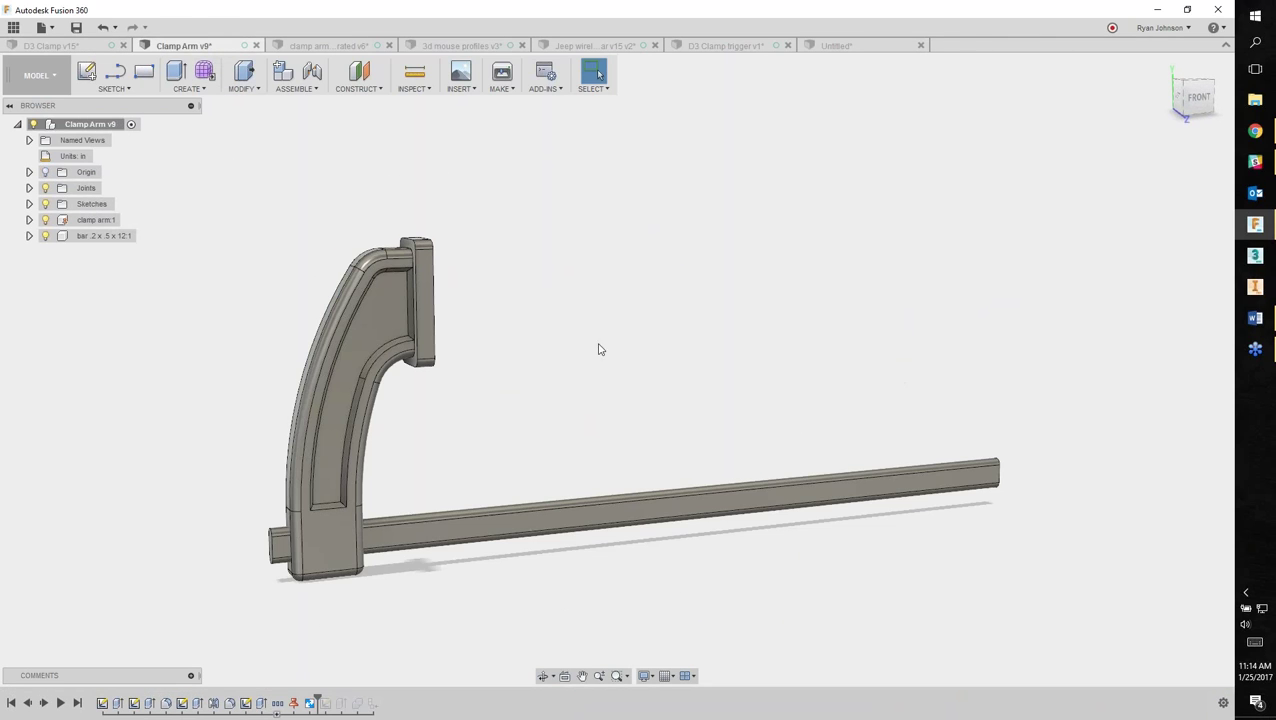
shift+middle_drag(601, 331, 731, 353)
key(Escape)
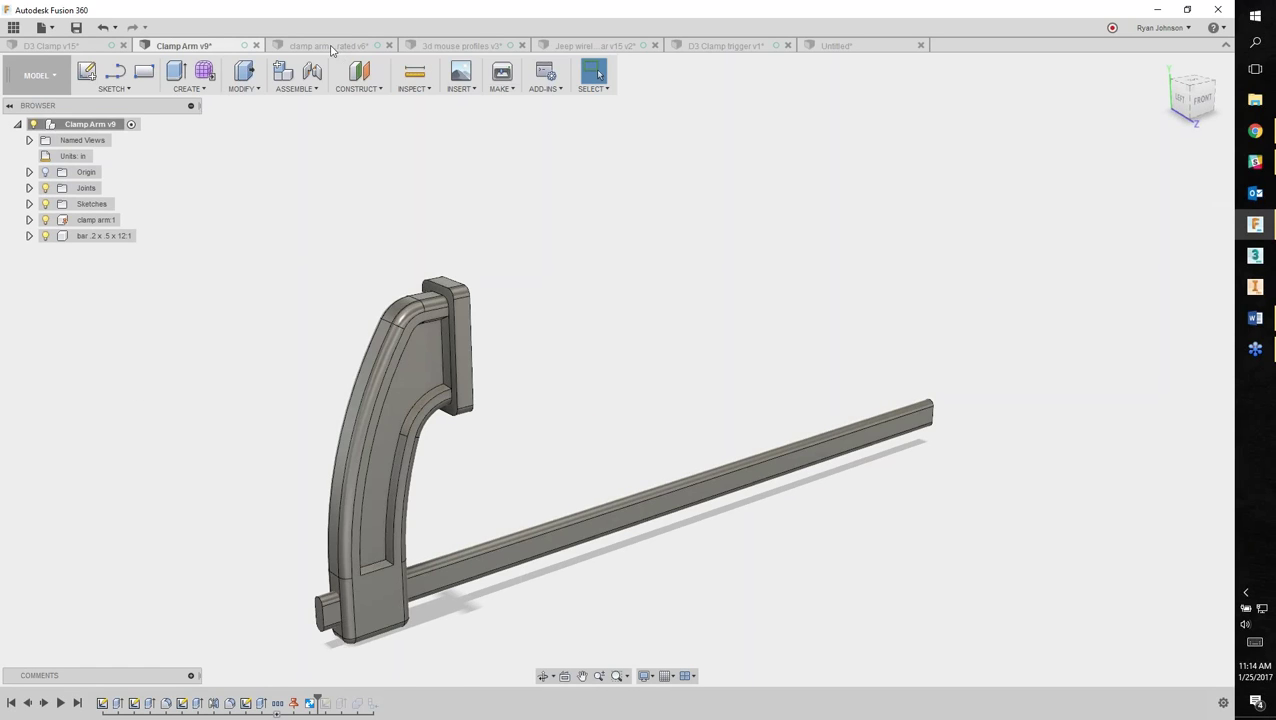
Switch back to the D3 Clamp v15 document and inspect the complete clamp assembly.
click(62, 45)
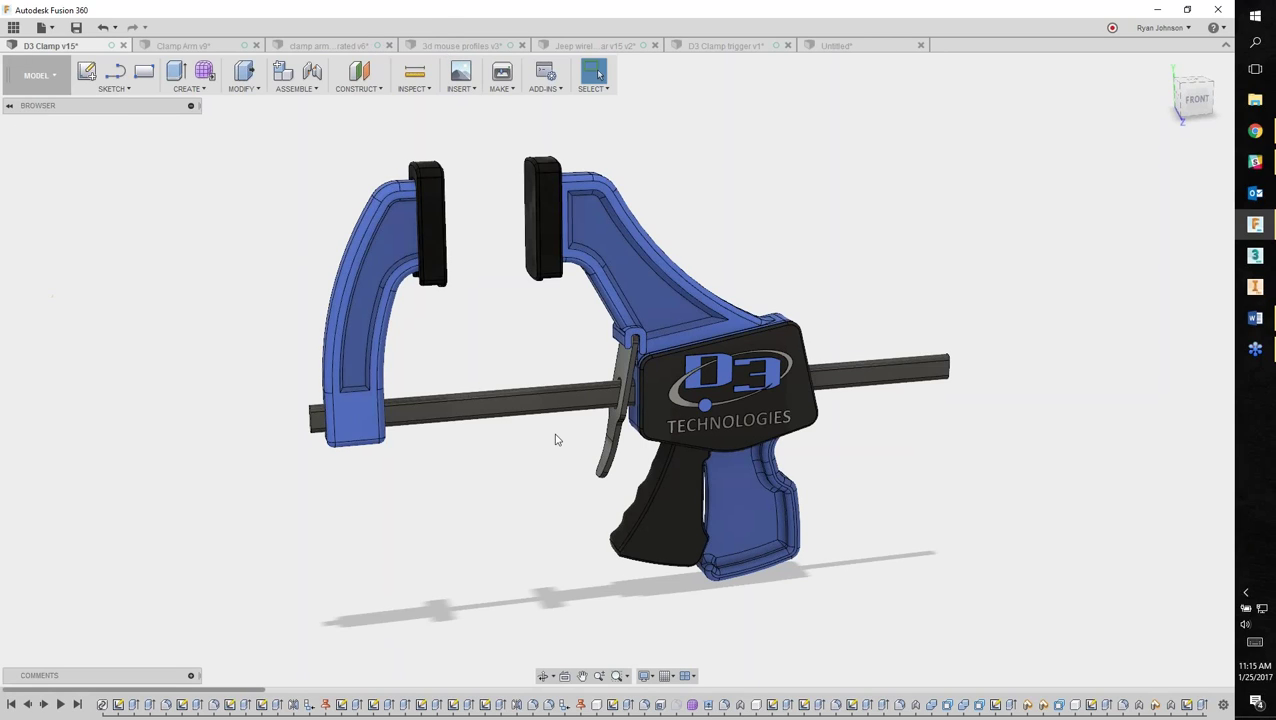
scroll(994, 476, down, 2)
shift+middle_drag(1004, 511, 883, 550)
middle_drag(756, 654, 798, 576)
shift+middle_drag(602, 586, 429, 605)
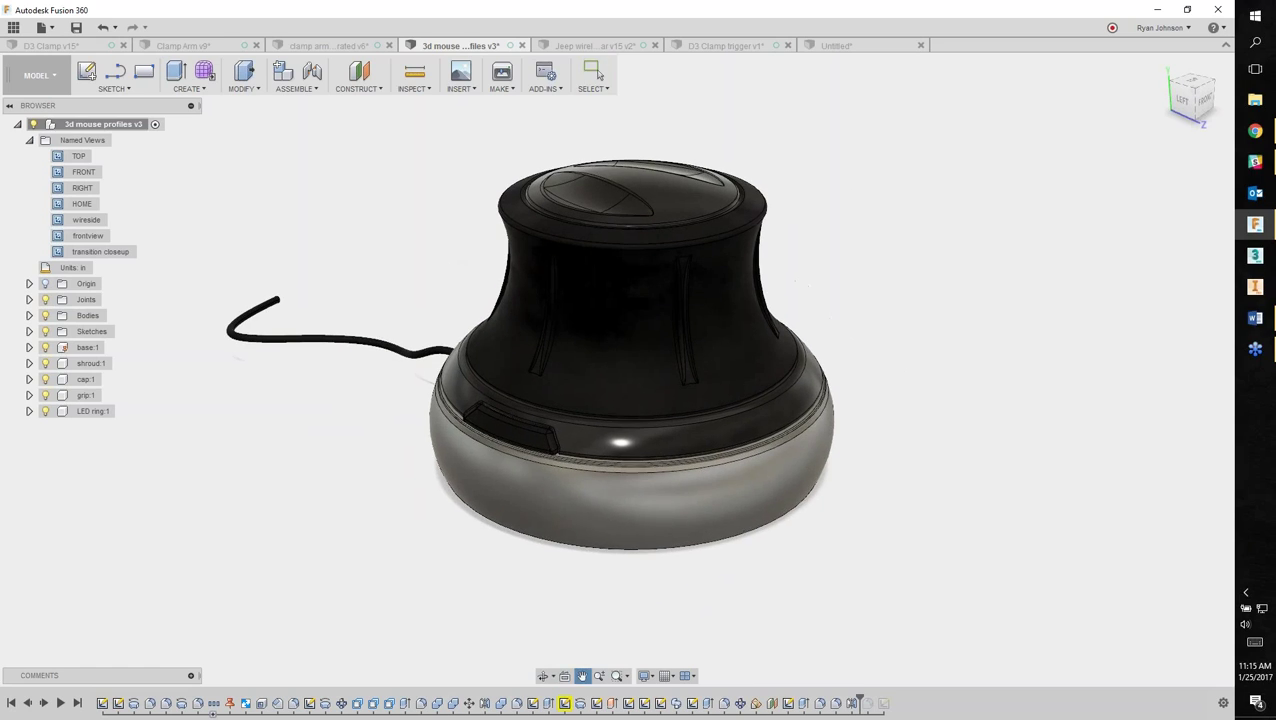
Switch the 3d mouse profiles v3 design to the Render workspace and open its Appearance library.
click(50, 77)
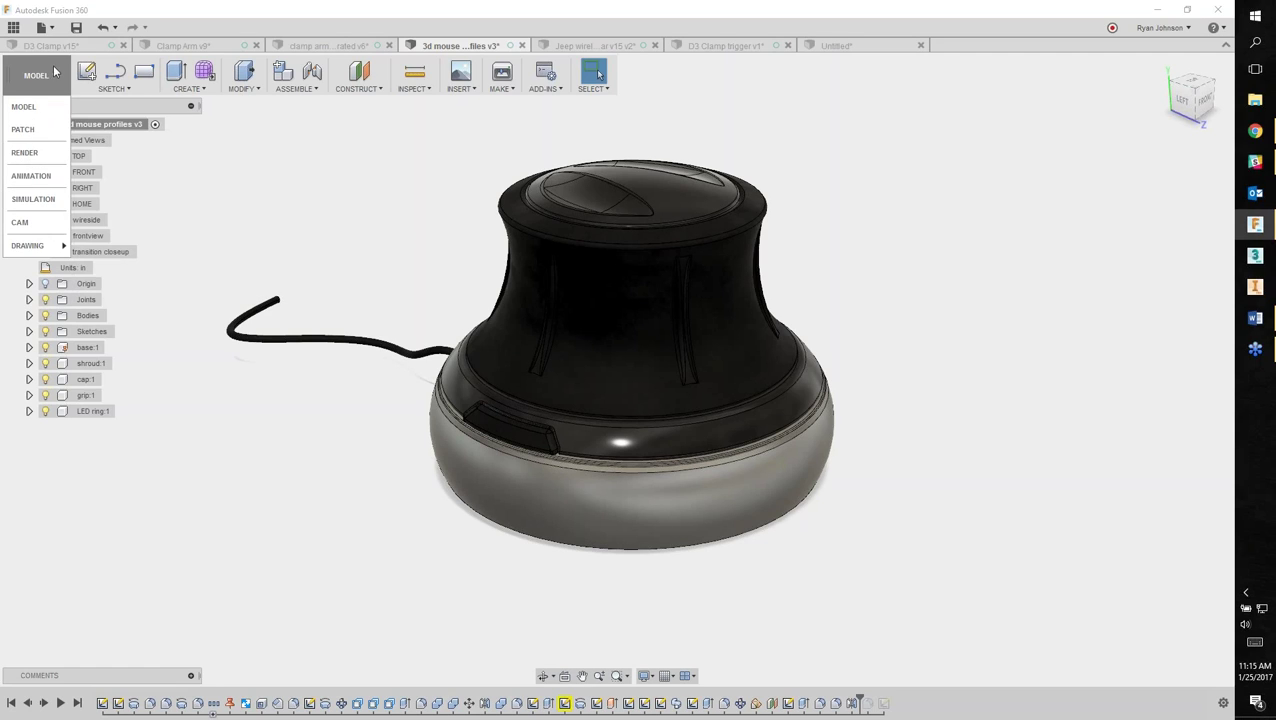
click(24, 152)
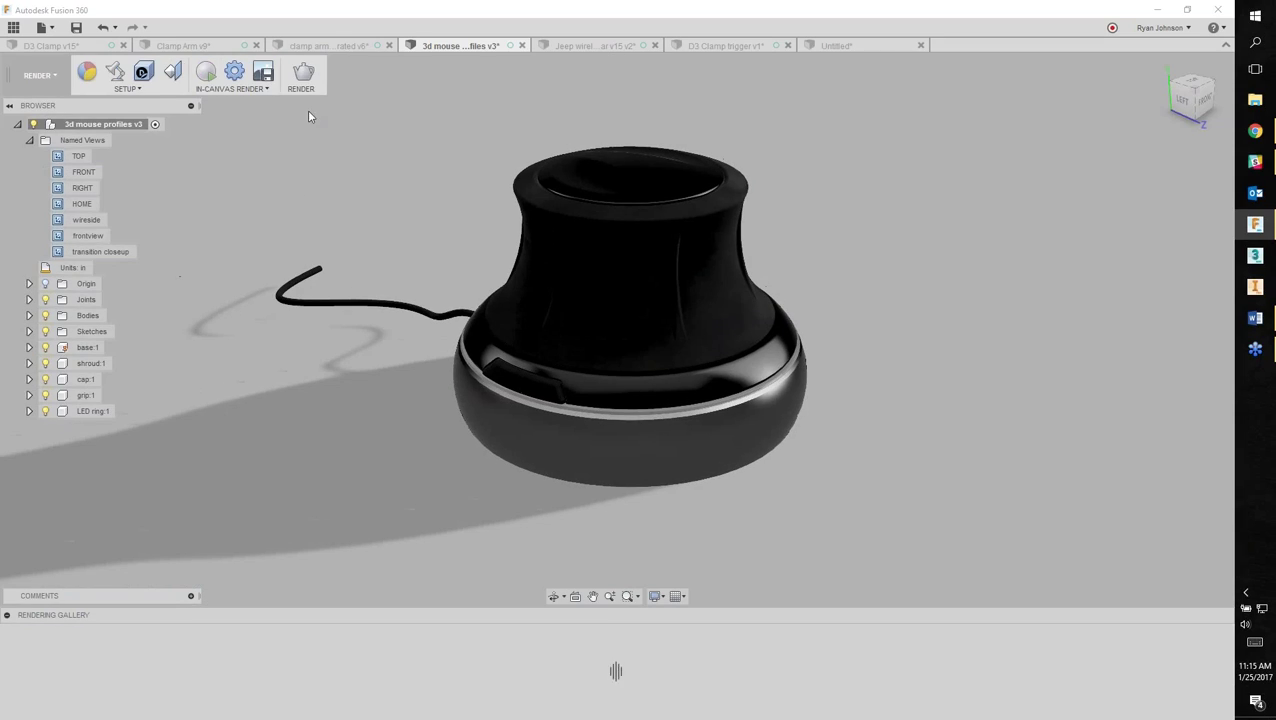
mouse_move(884, 455)
shift+middle_down()
mouse_move(840, 455)
mouse_move(879, 452)
shift+middle_up()
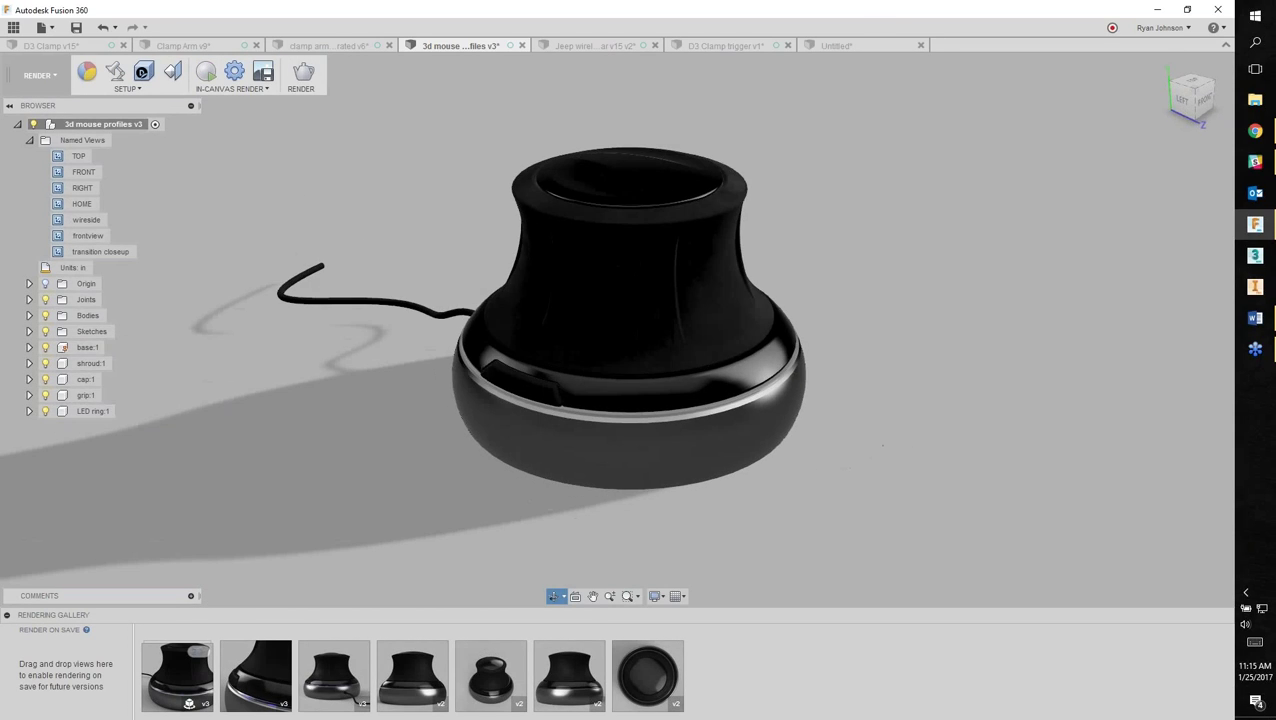
scroll(880, 330, up, 2)
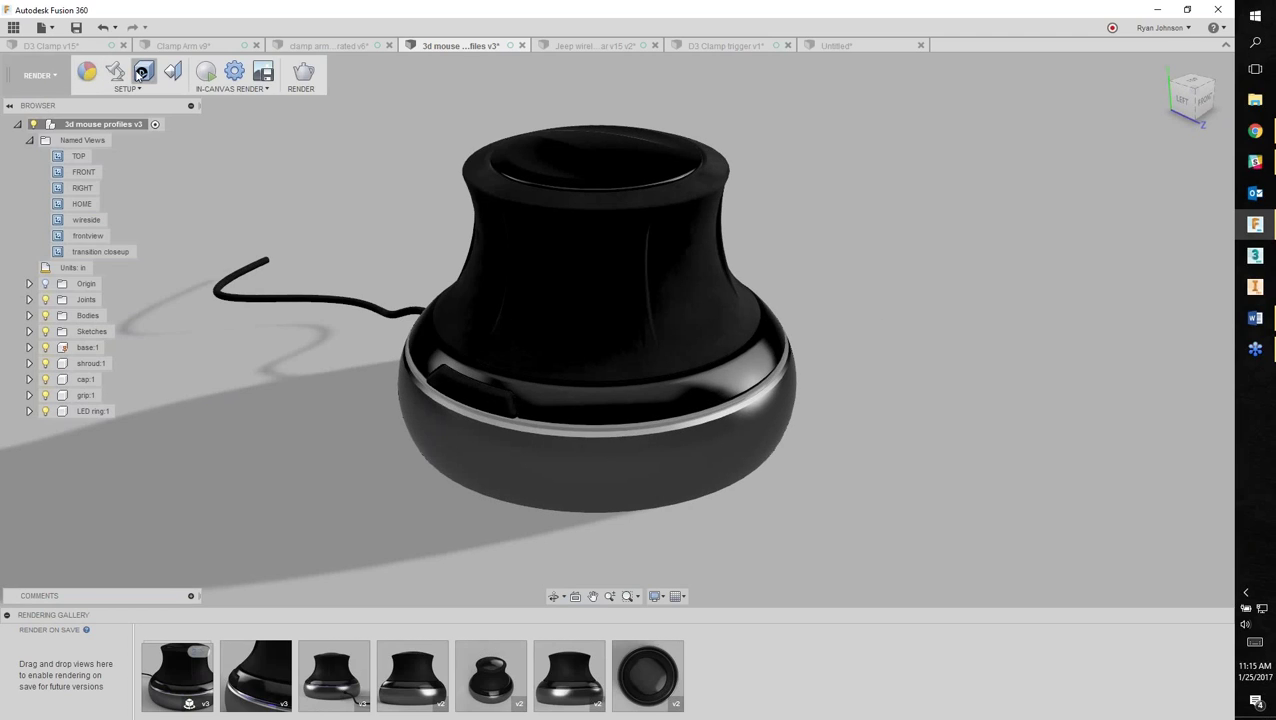
click(89, 73)
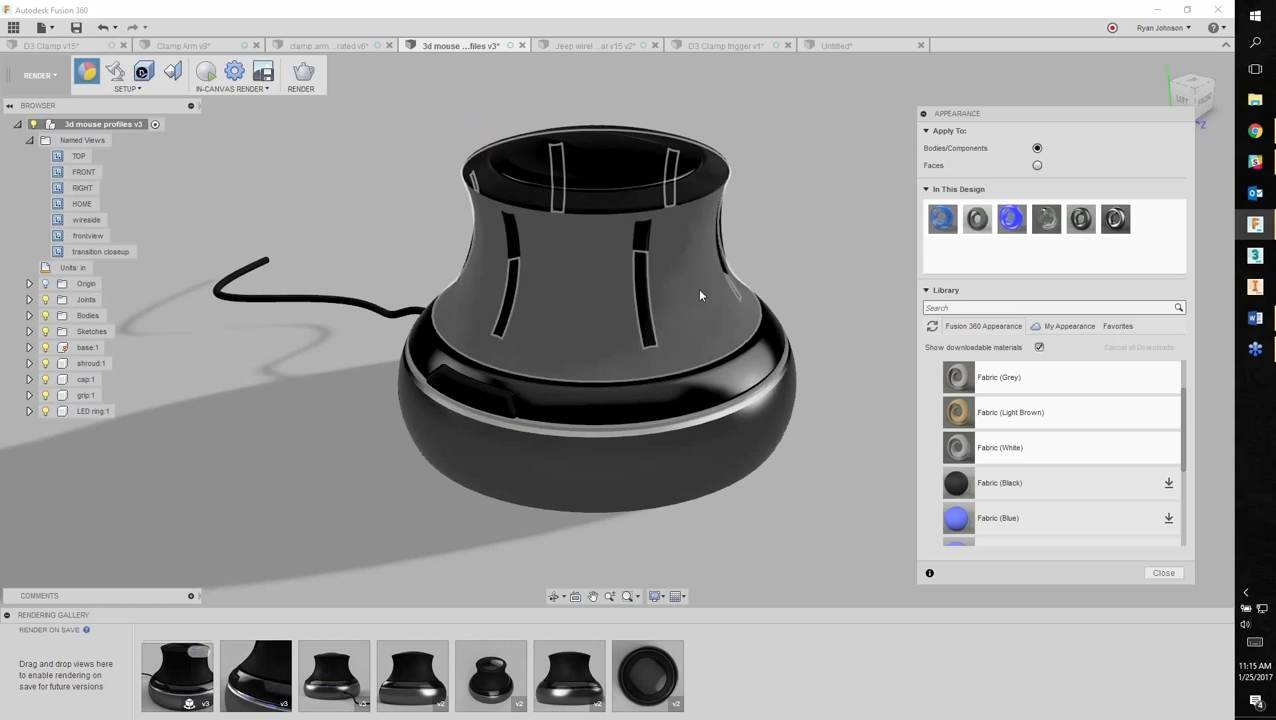
Start the in-canvas render and try two of the design's appearances on the mouse's grip, a glossy one followed by matte black.
drag(1114, 219, 682, 246)
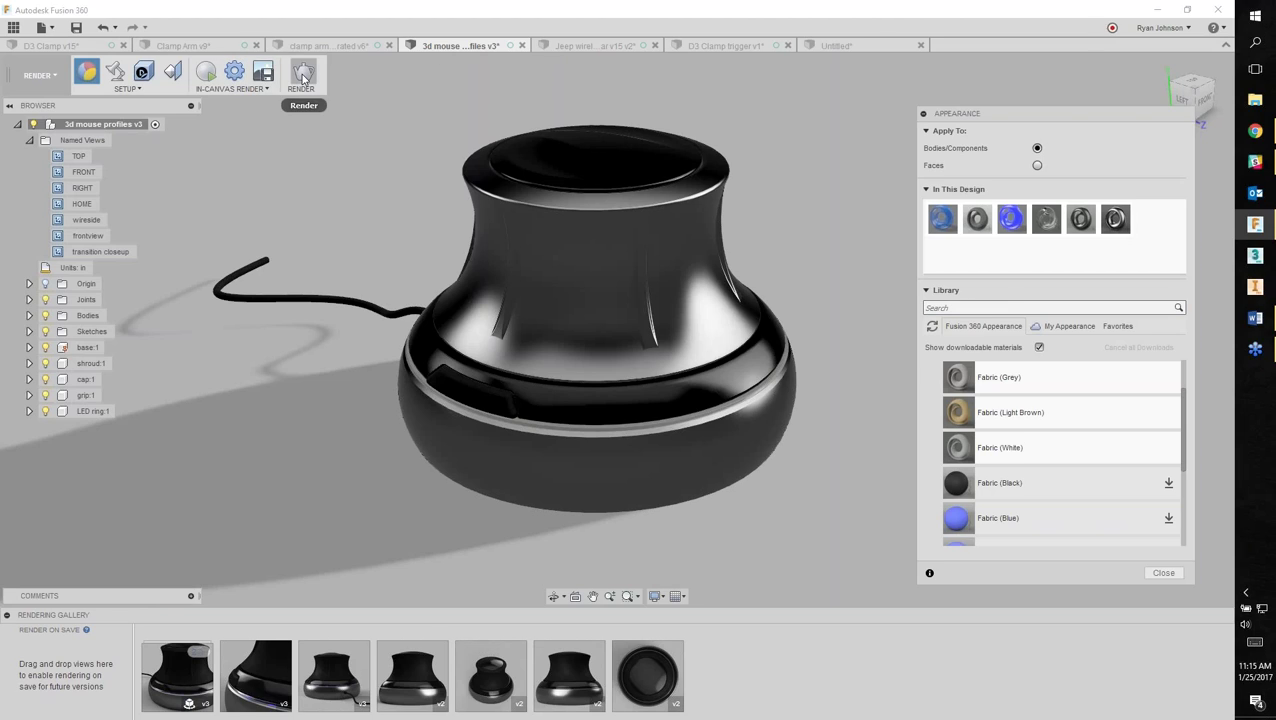
click(208, 75)
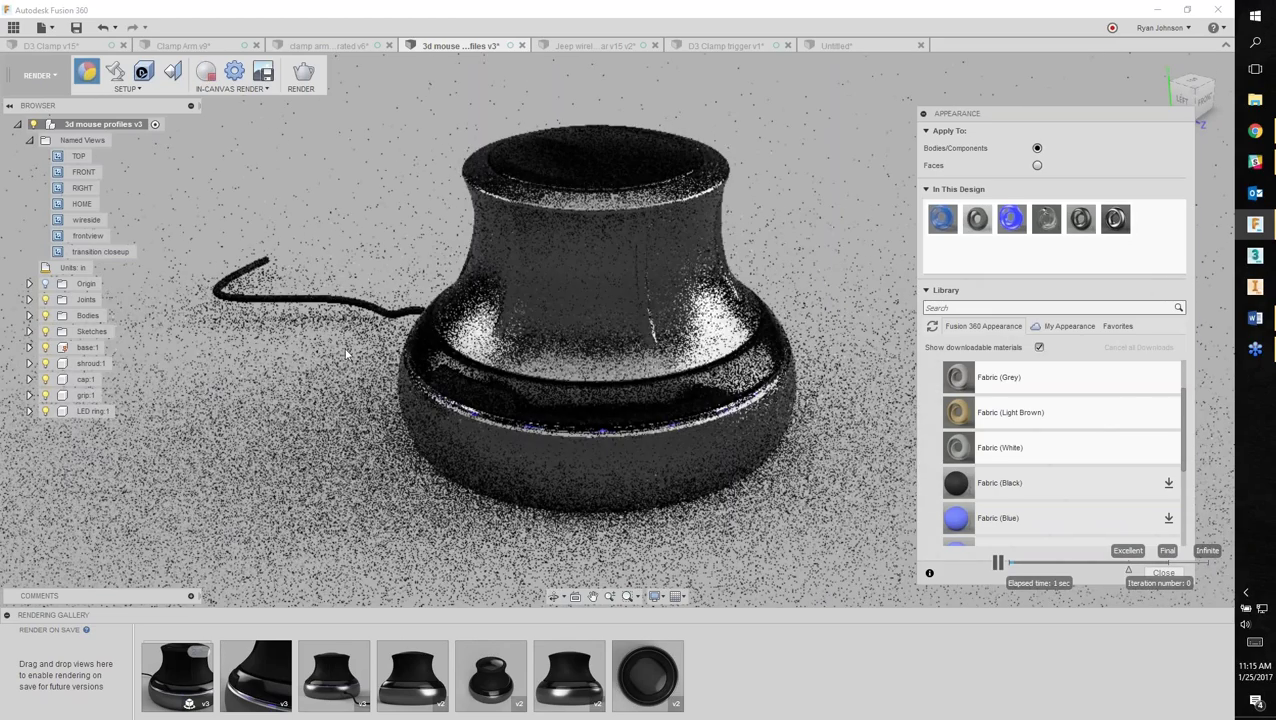
scroll(344, 347, up, 2)
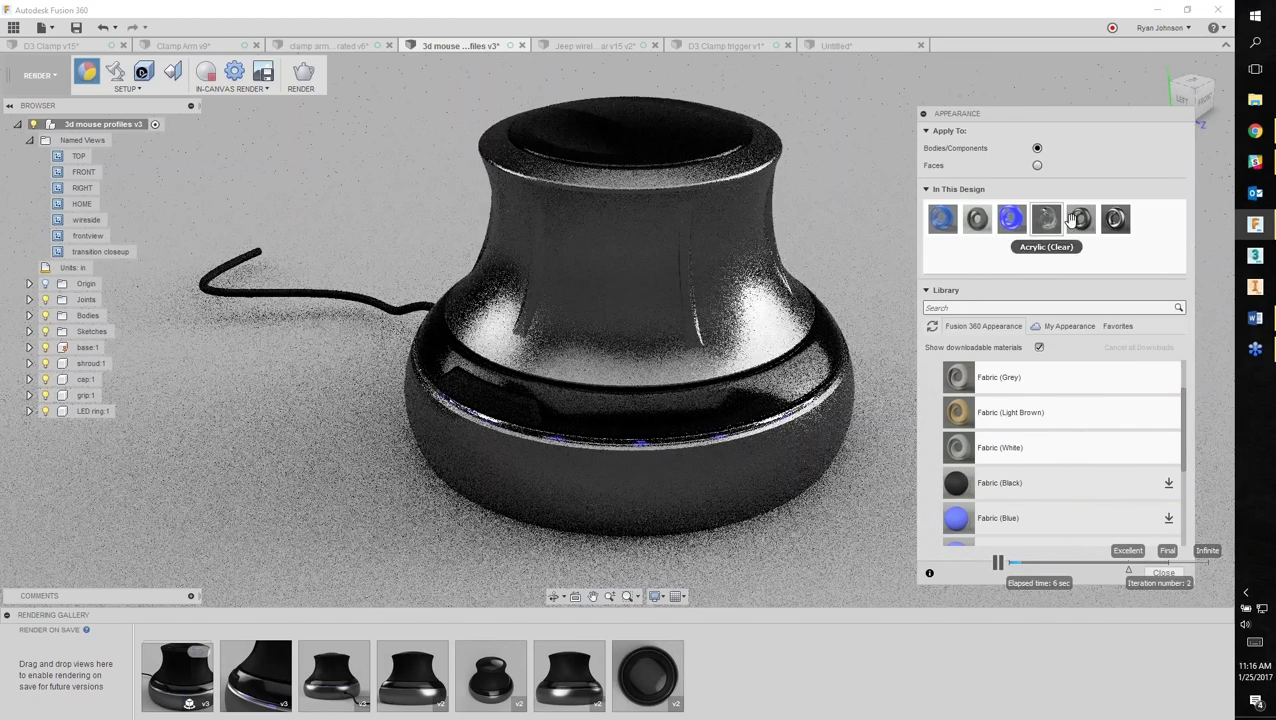
drag(1080, 218, 720, 262)
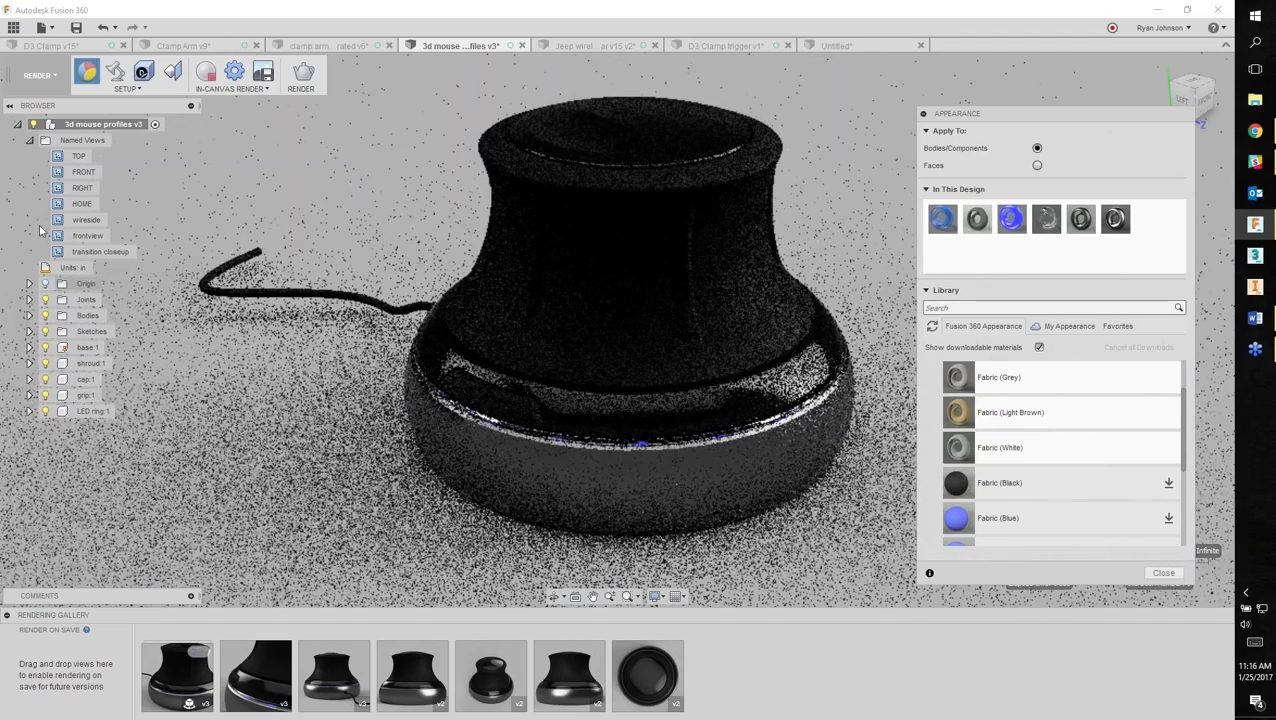
View the rendered mouse in the wireside, frontview and transition closeup named views, and from above its cable side.
double_click(86, 220)
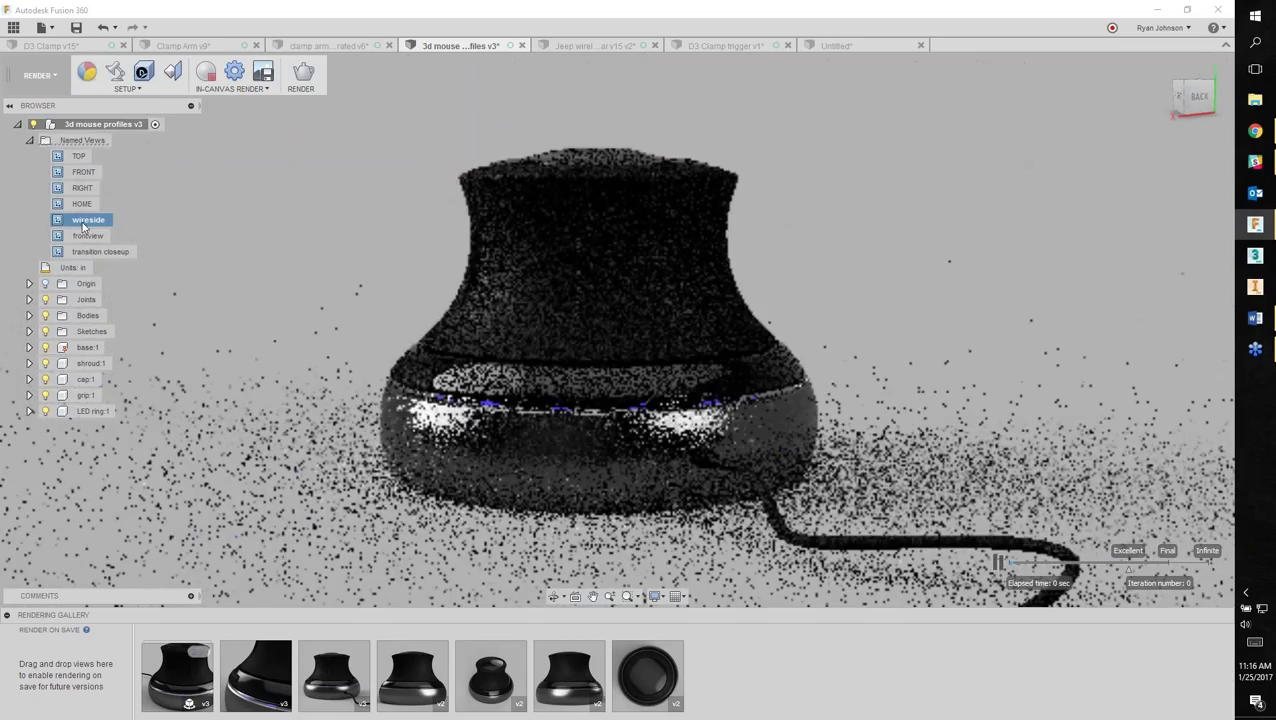
double_click(86, 234)
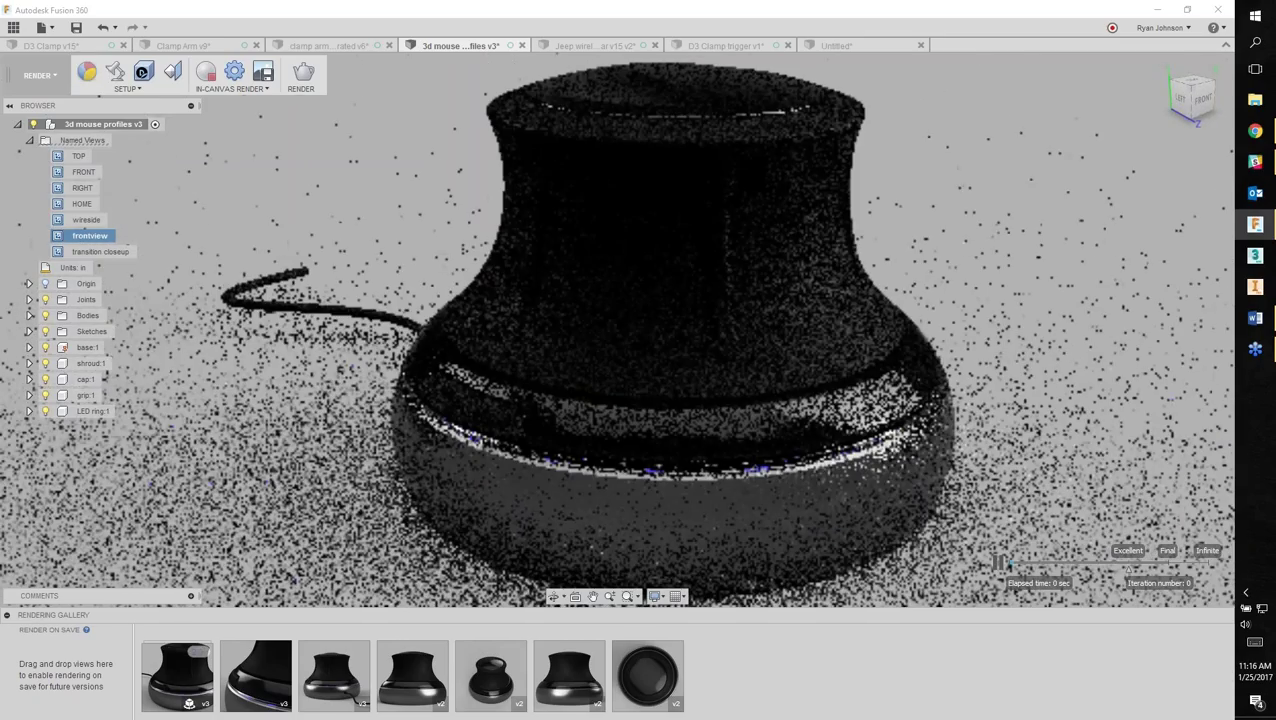
double_click(99, 254)
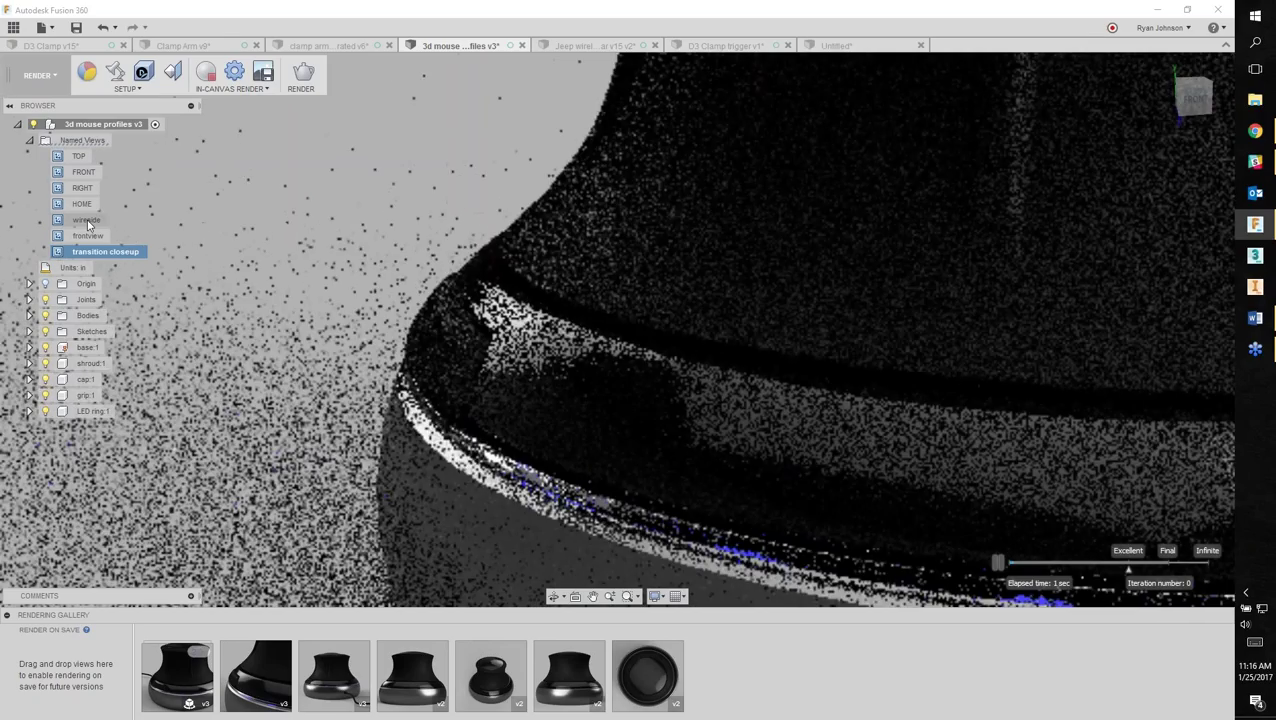
double_click(87, 220)
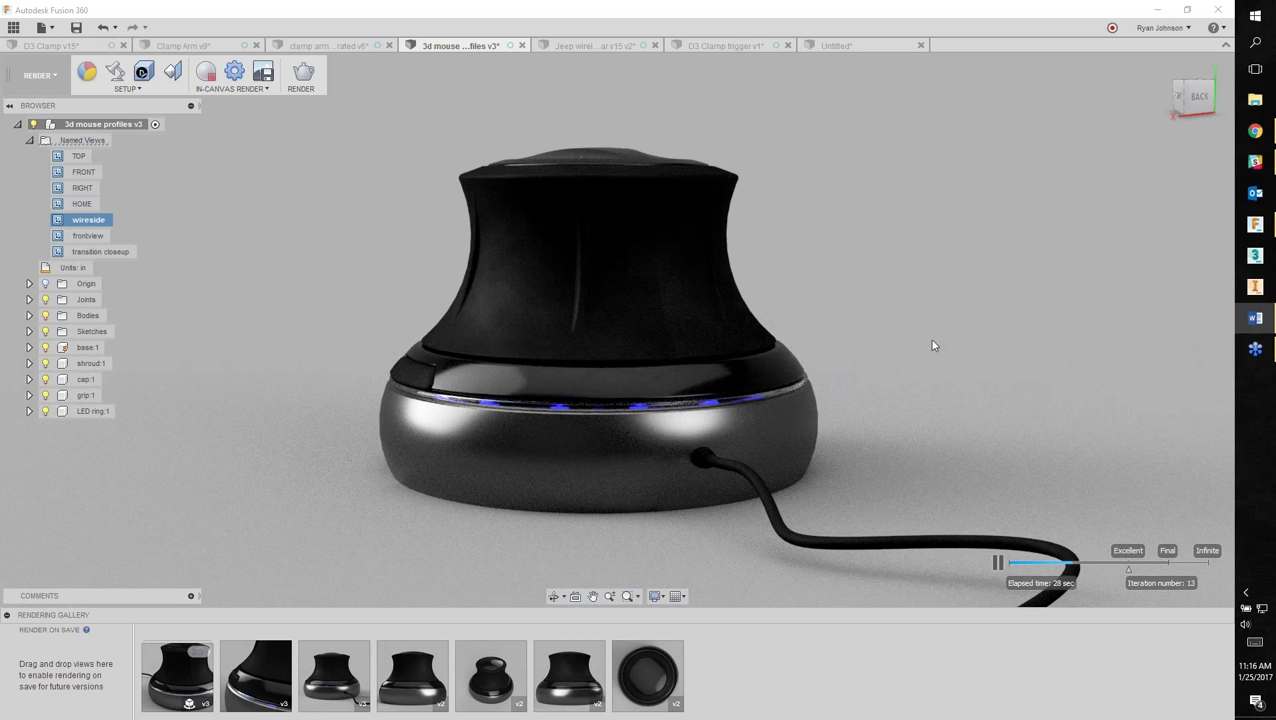
click(881, 308)
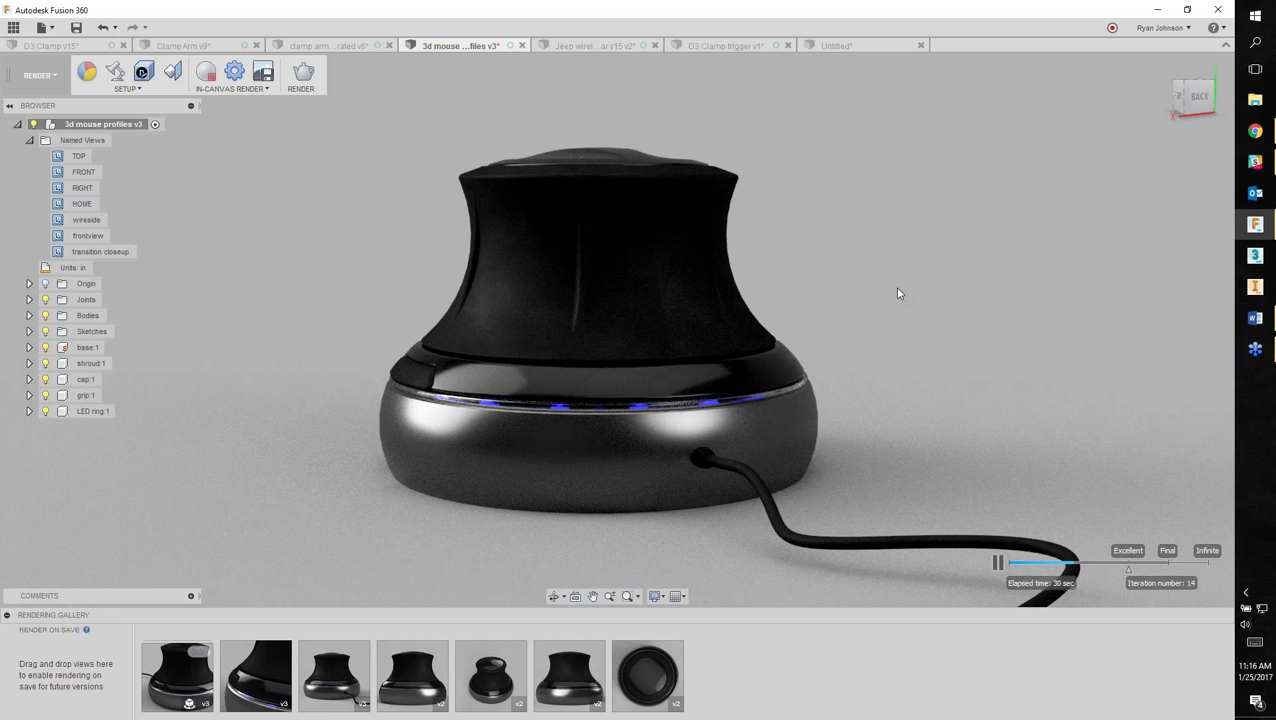
middle_drag(897, 288, 904, 310)
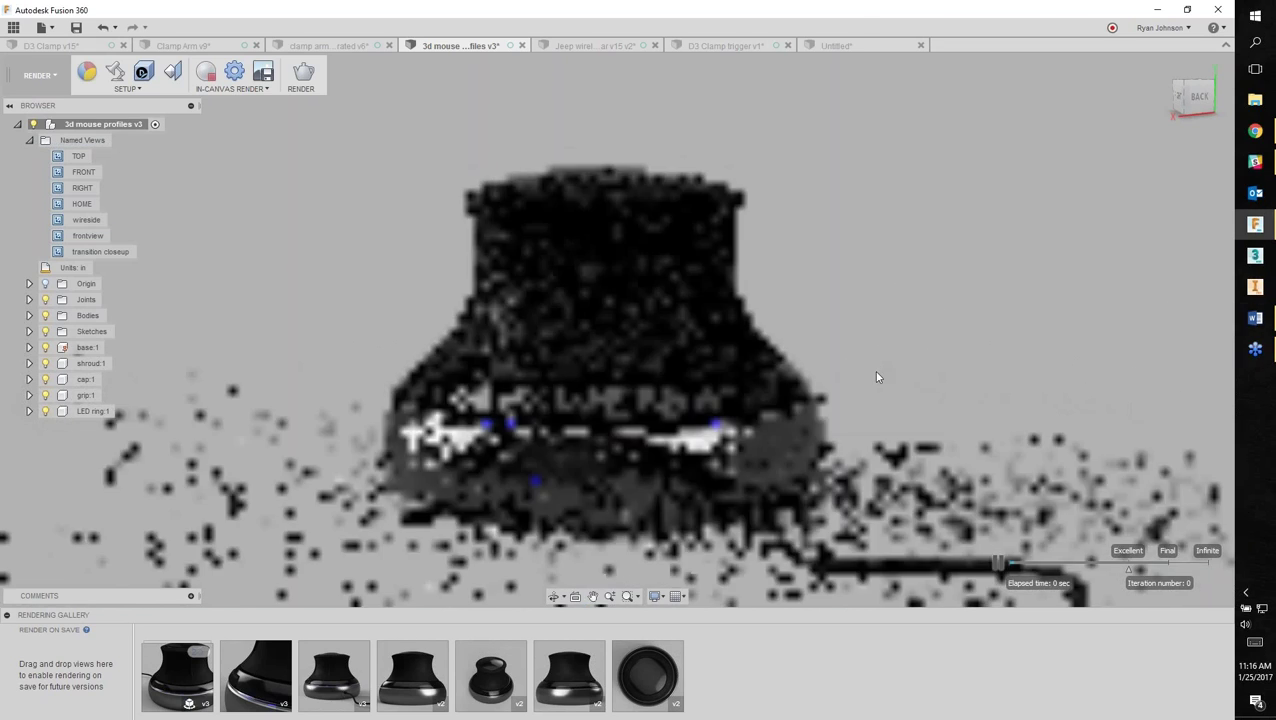
shift+middle_drag(876, 377, 850, 408)
middle_drag(837, 340, 762, 443)
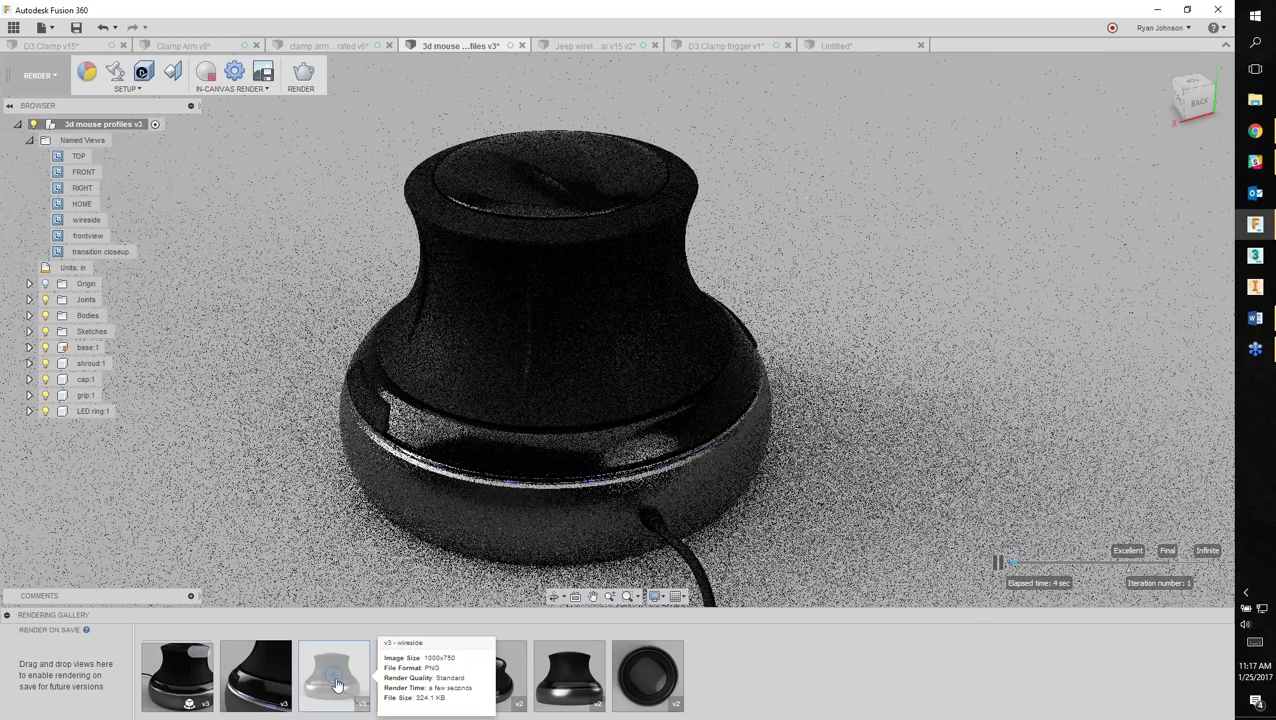
Enable render on save for the v3 transition close-up in the rendering gallery.
mouse_move(201, 680)
mouse_move(272, 668)
drag(251, 668, 60, 675)
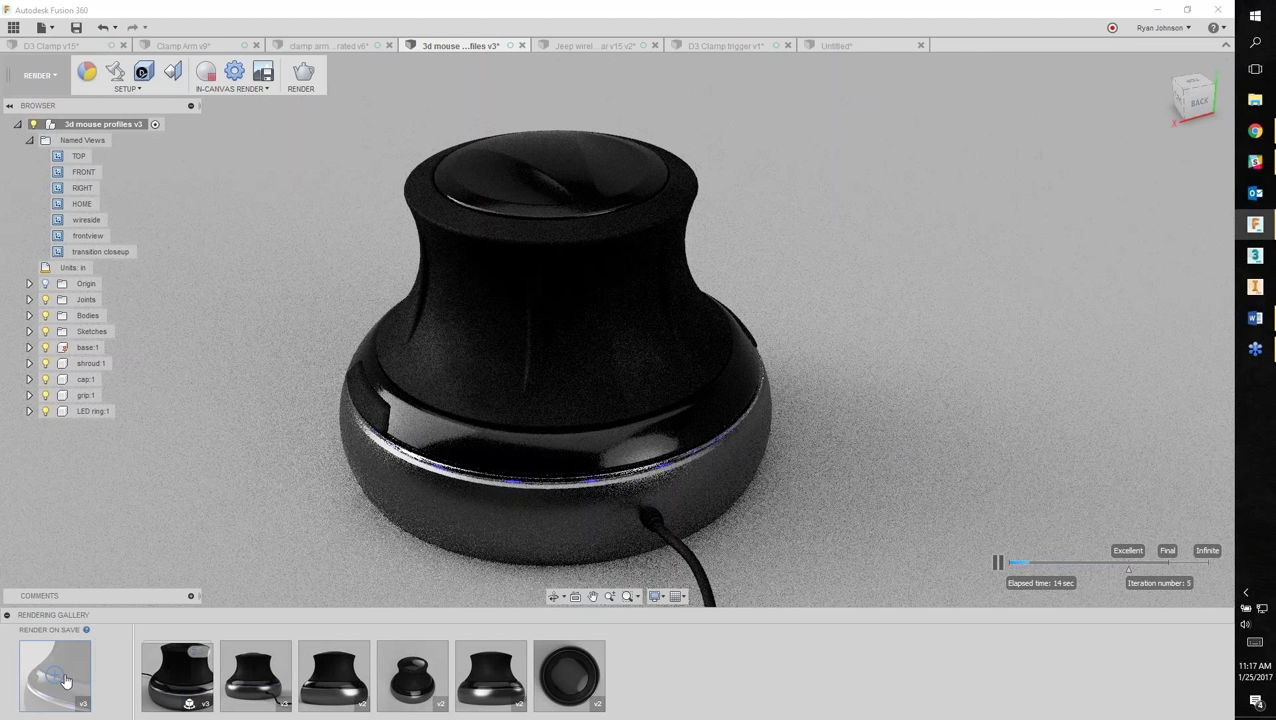
Review the close-up and full-body mouse renderings enlarged in the rendering gallery.
double_click(57, 679)
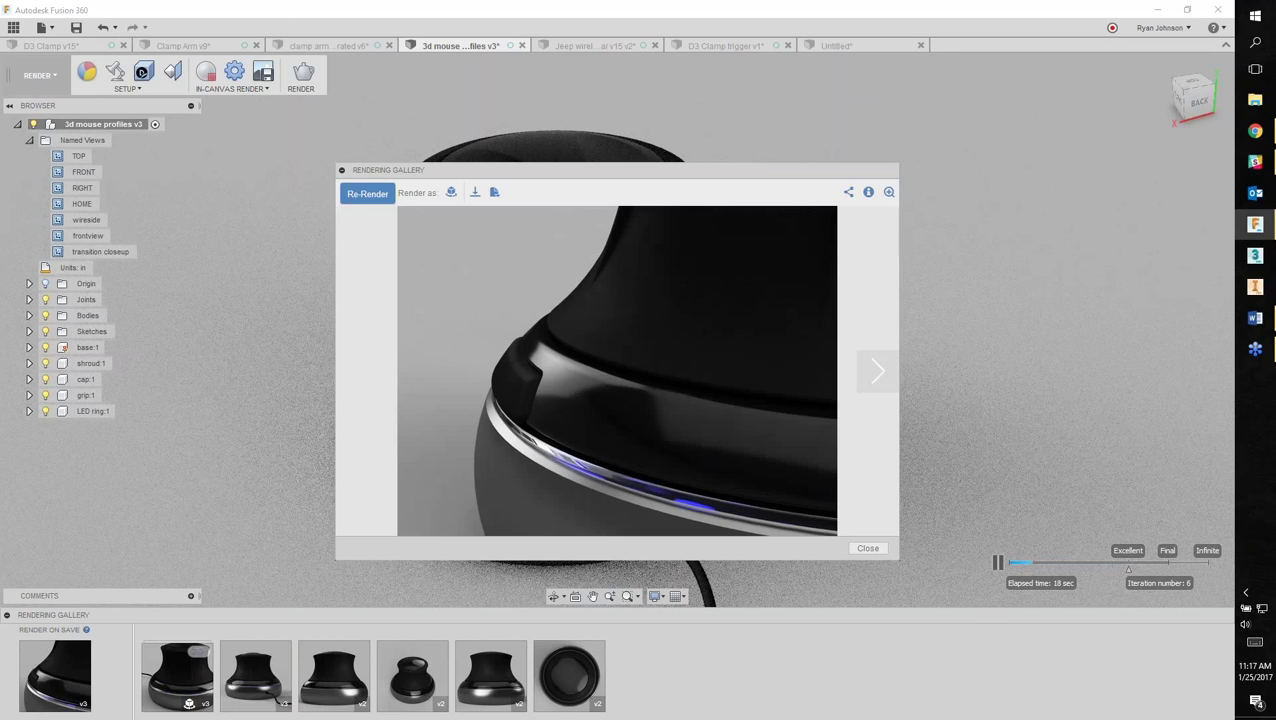
click(877, 372)
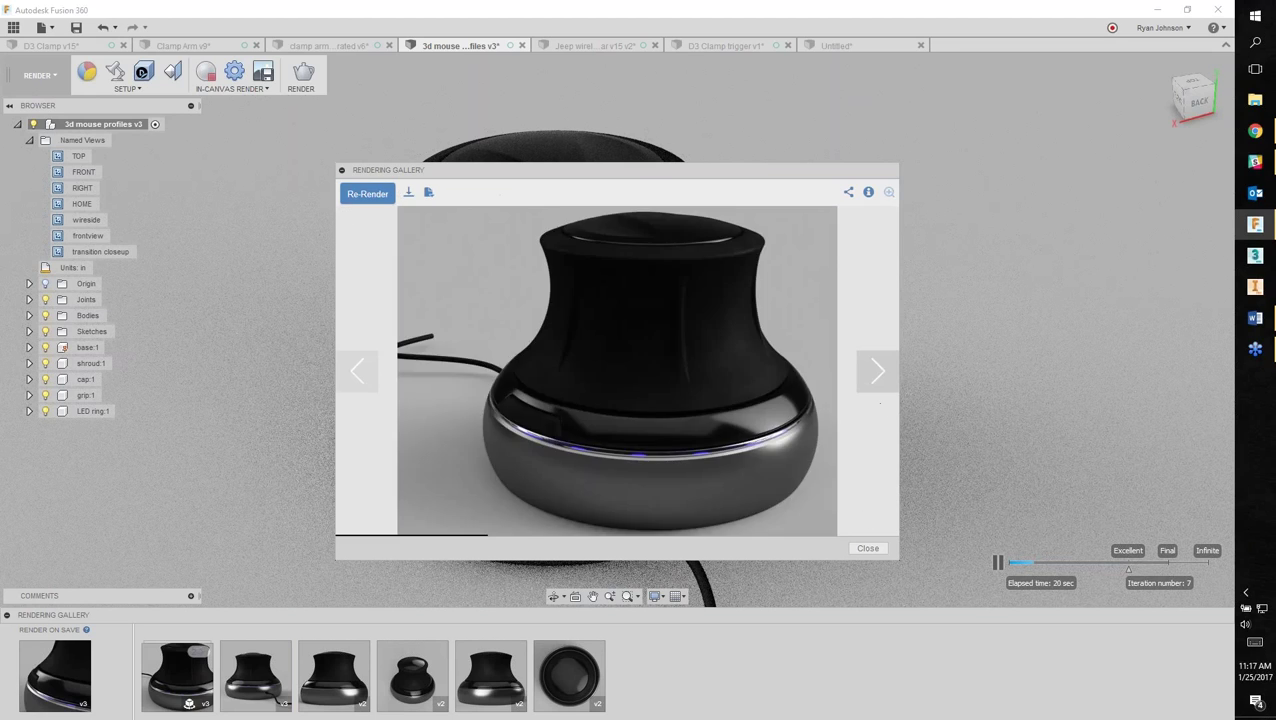
click(877, 372)
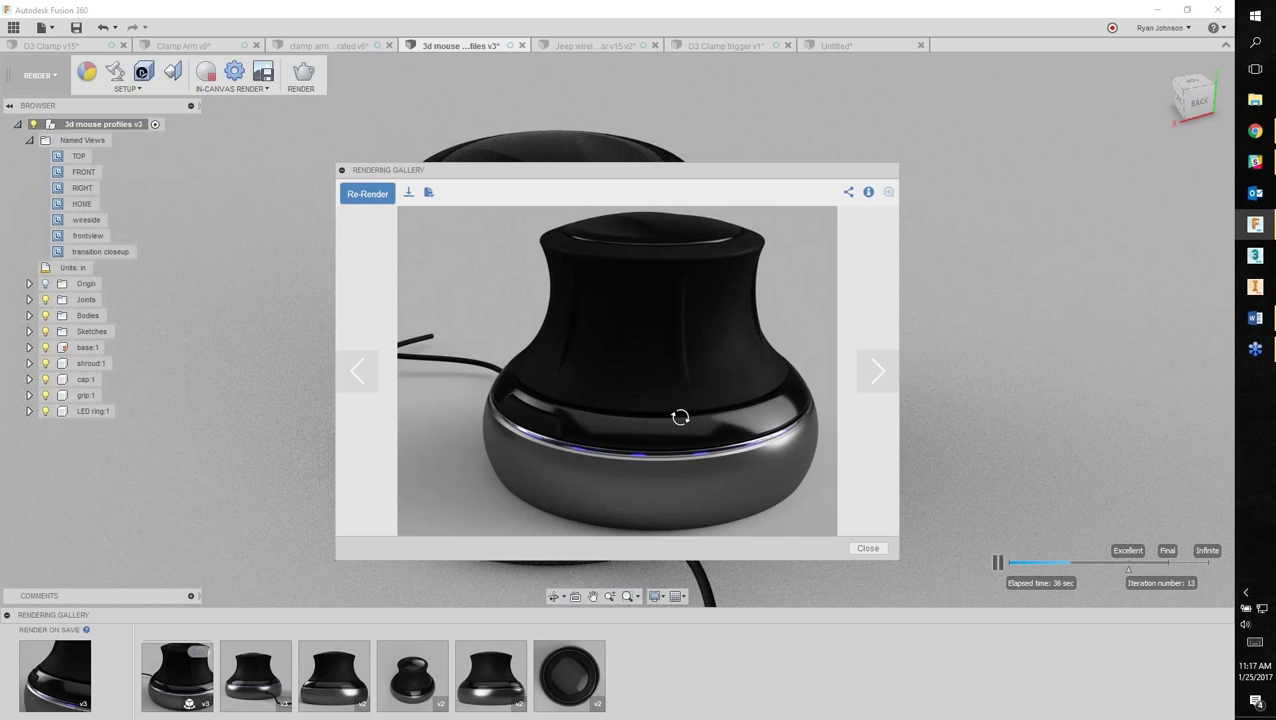
click(867, 548)
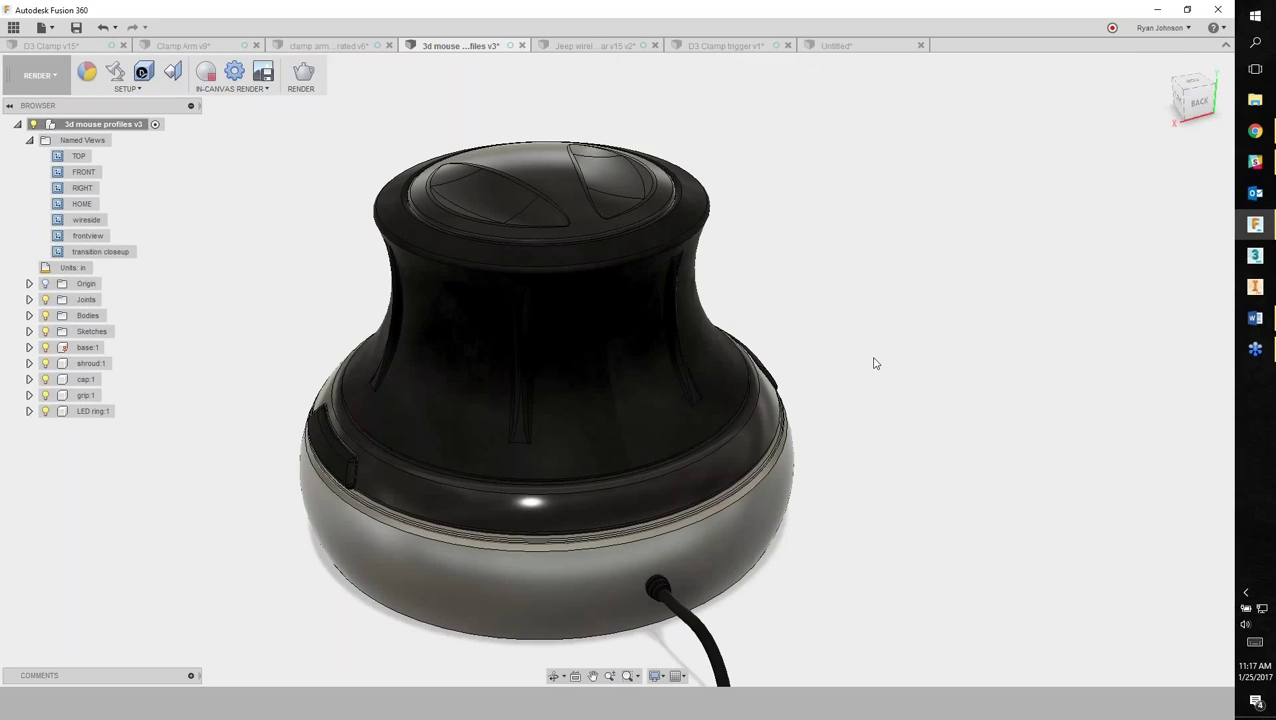
Switch to the Jeep wireless mount v15 v2 design and inspect the wooden charger and its mount.
key(ctrl+Tab)
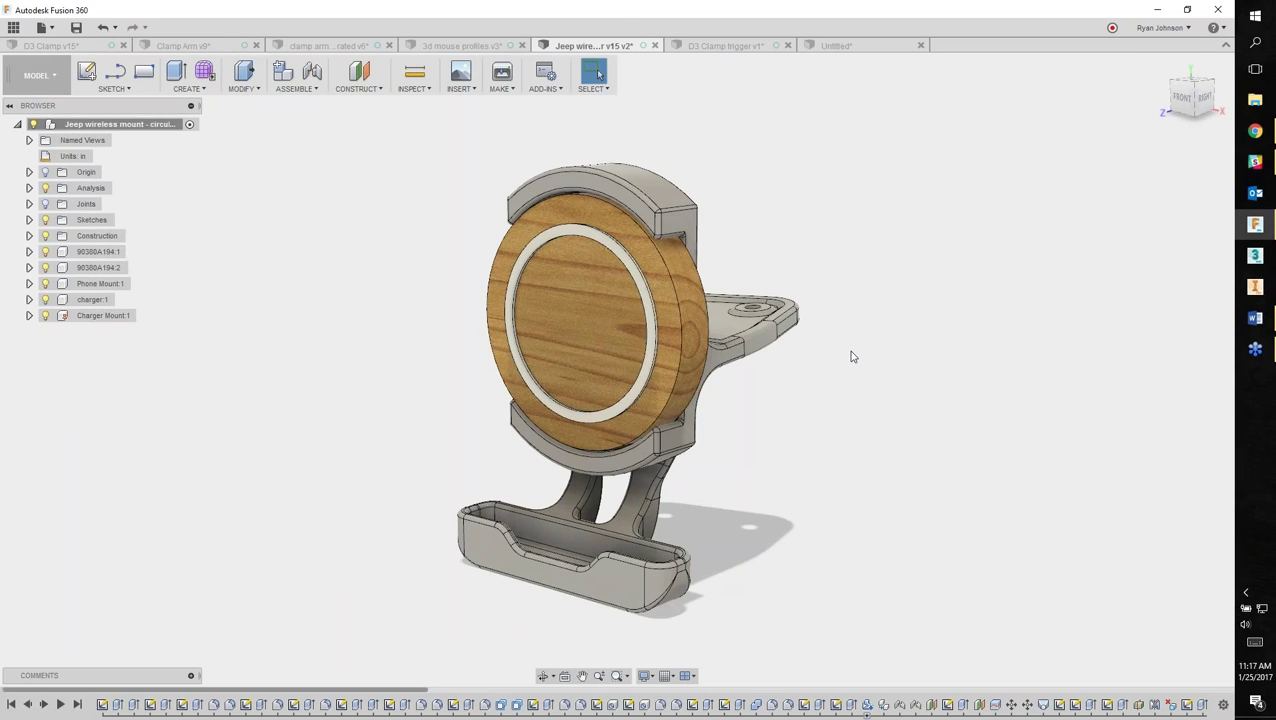
mouse_move(881, 414)
shift+middle_down()
mouse_move(775, 413)
mouse_move(866, 420)
shift+middle_up()
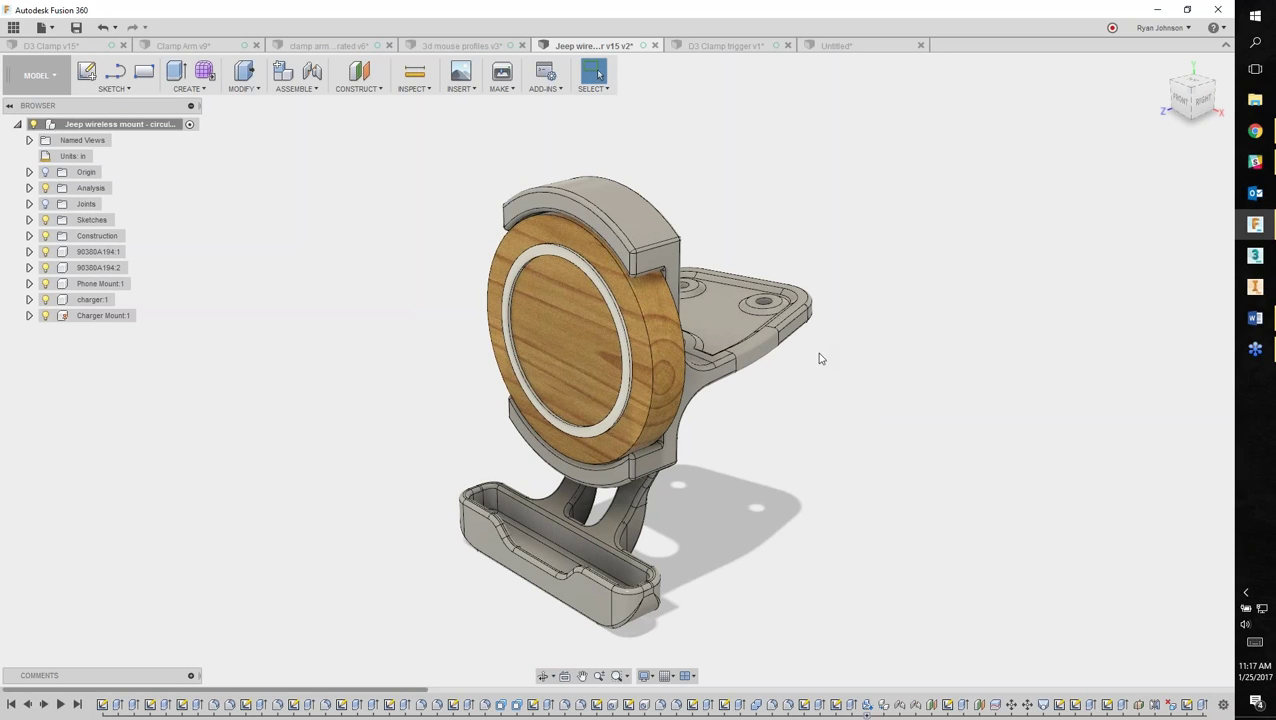
scroll(818, 362, up, 1)
mouse_move(811, 403)
shift+middle_down()
mouse_move(923, 399)
mouse_move(894, 416)
mouse_move(815, 403)
mouse_move(795, 418)
shift+middle_up()
shift+middle_drag(826, 458, 845, 440)
scroll(652, 347, up, 5)
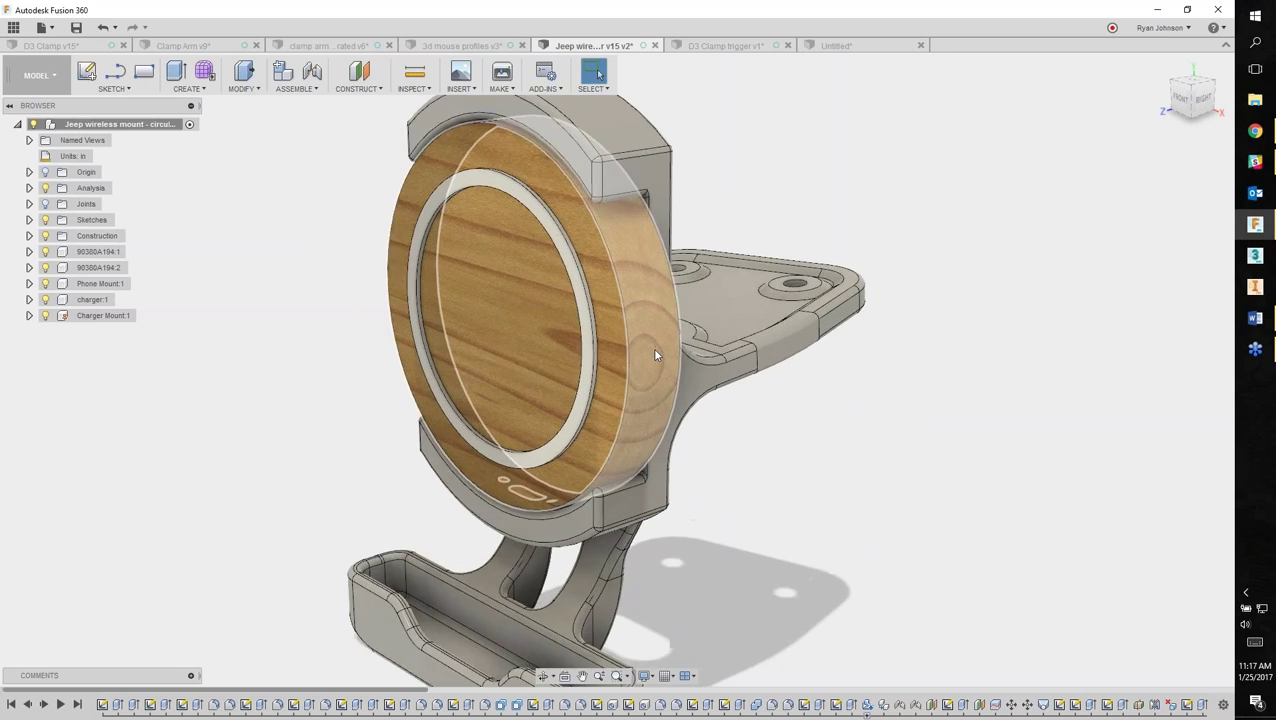
shift+middle_drag(745, 484, 878, 453)
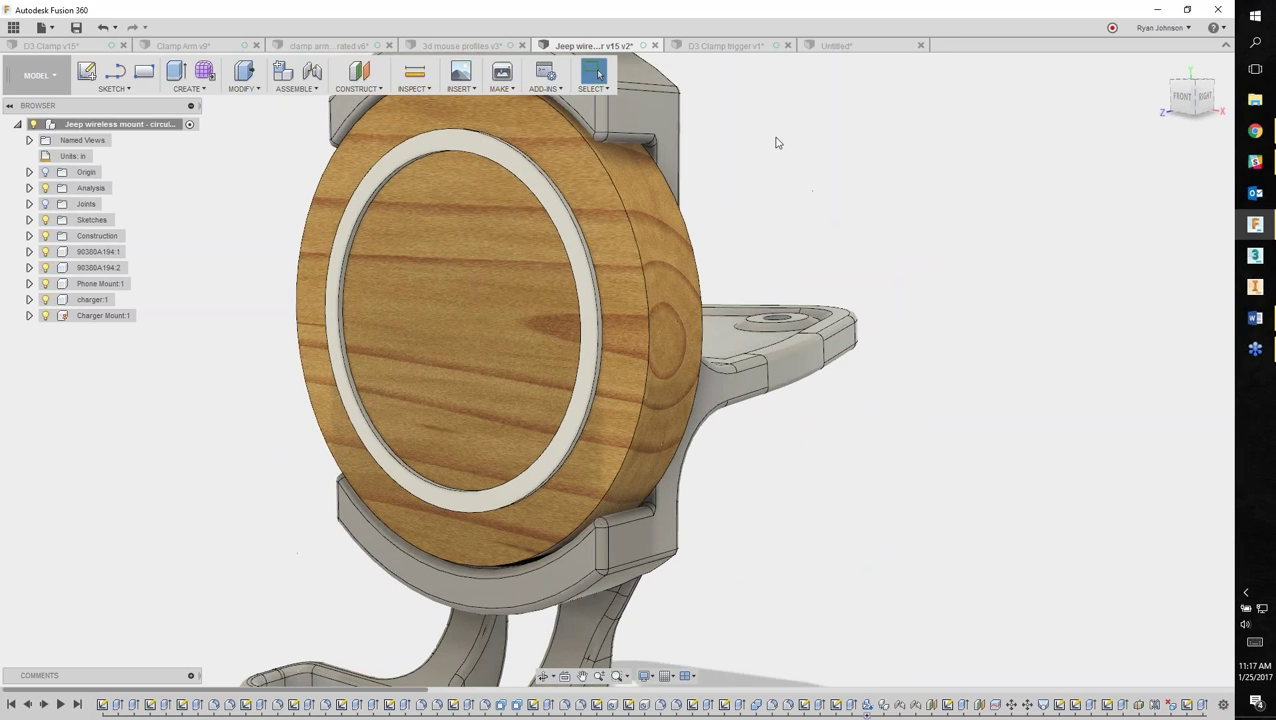
Switch the Jeep wireless mount to the Render workspace and open its appearance settings.
click(36, 75)
click(36, 153)
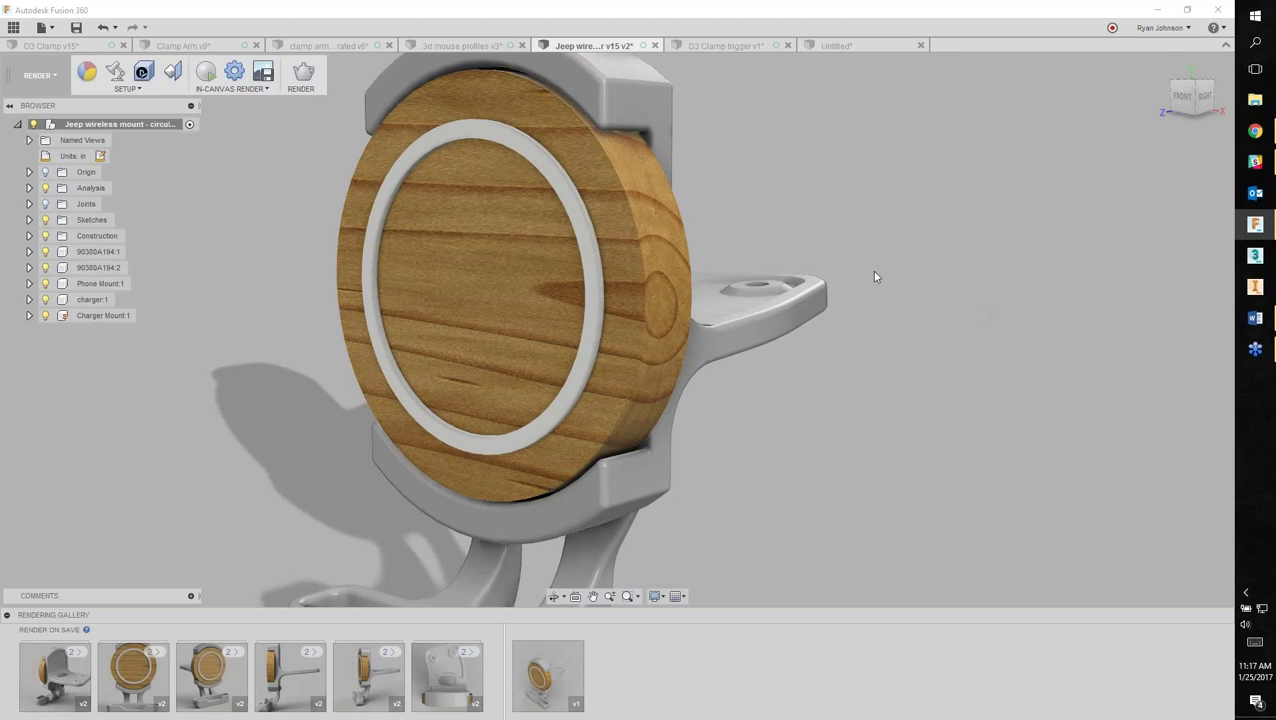
click(87, 71)
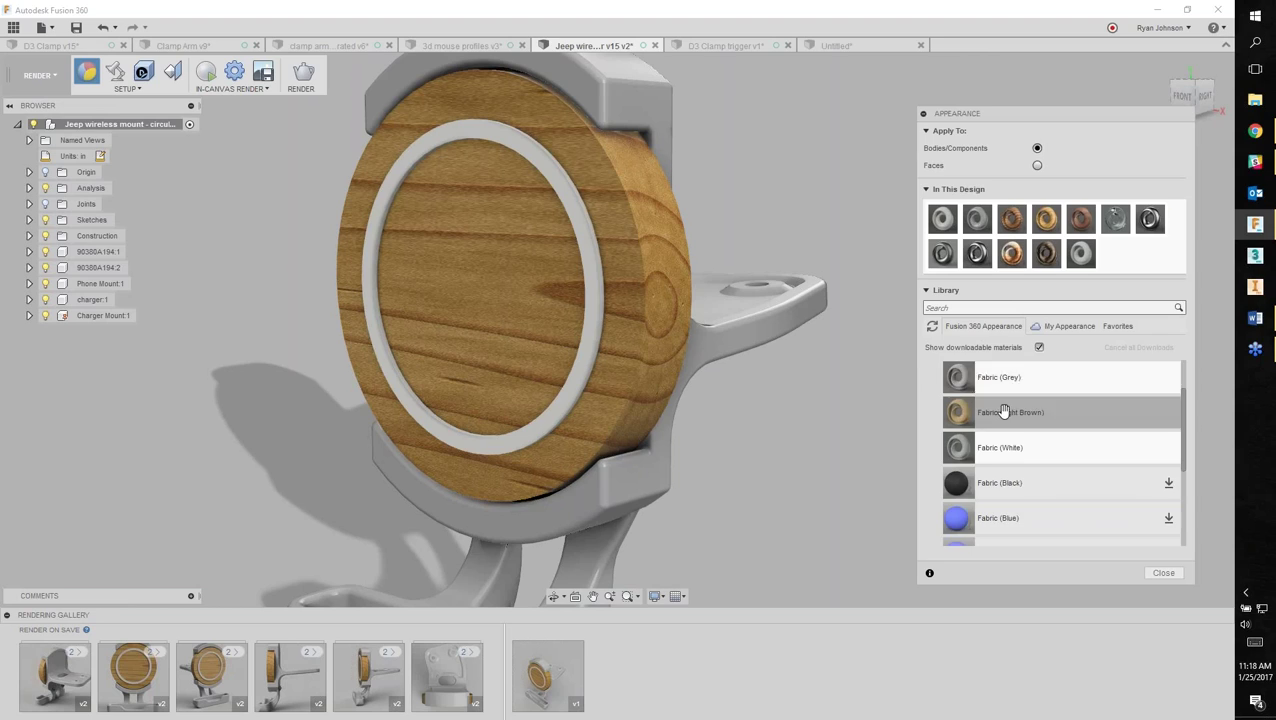
Download the Leather - Glossy appearance from the Leather and Cloth category of the Fusion 360 appearance library.
scroll(1004, 412, up, 2)
click(955, 399)
click(948, 388)
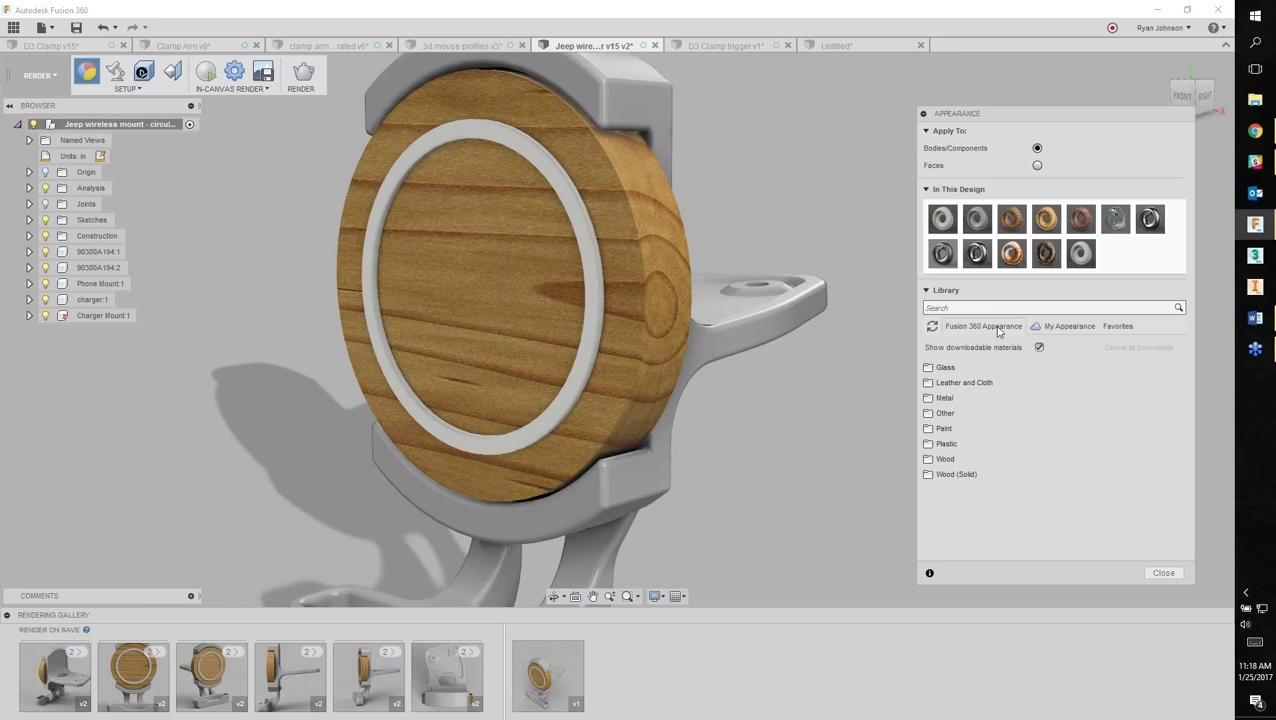
click(955, 385)
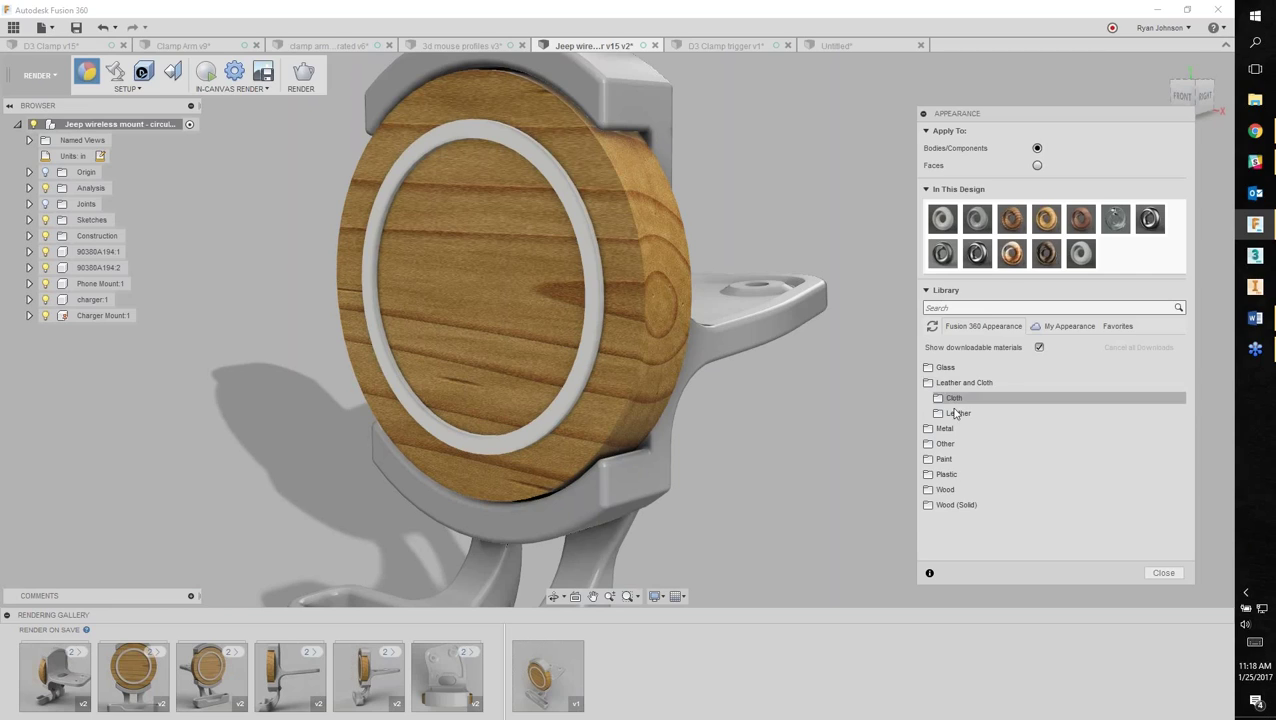
click(956, 413)
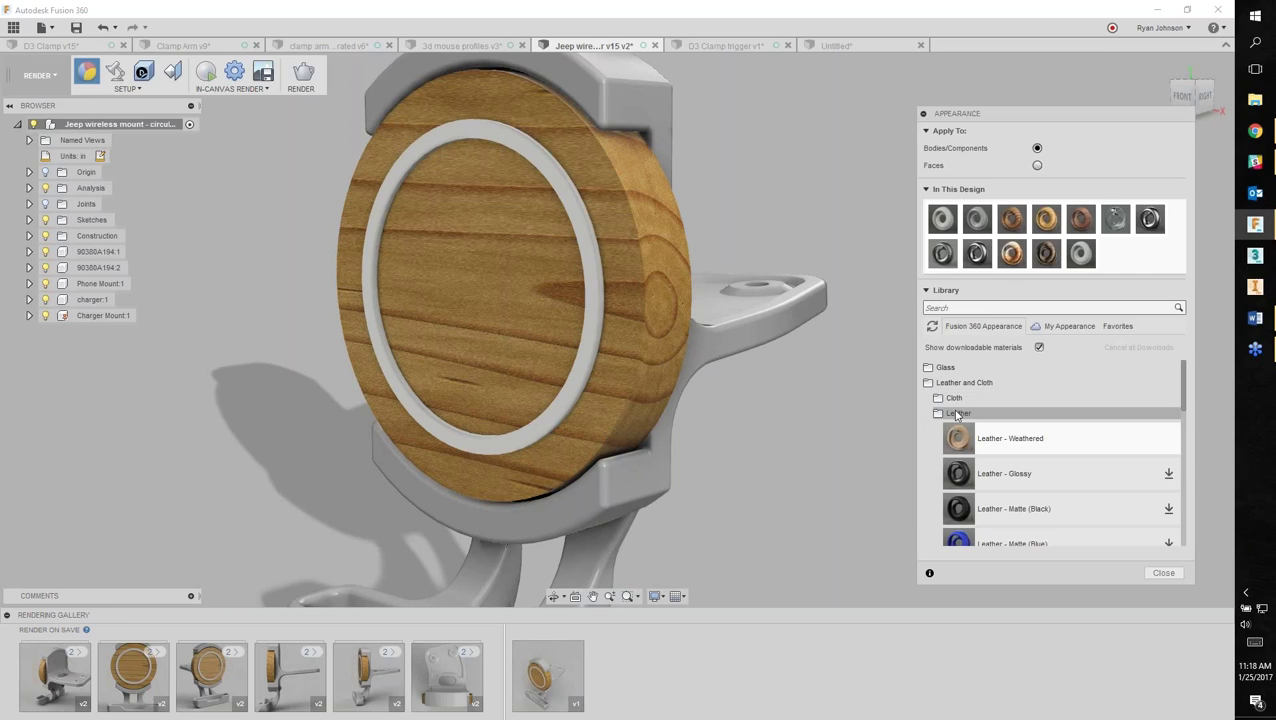
click(1169, 475)
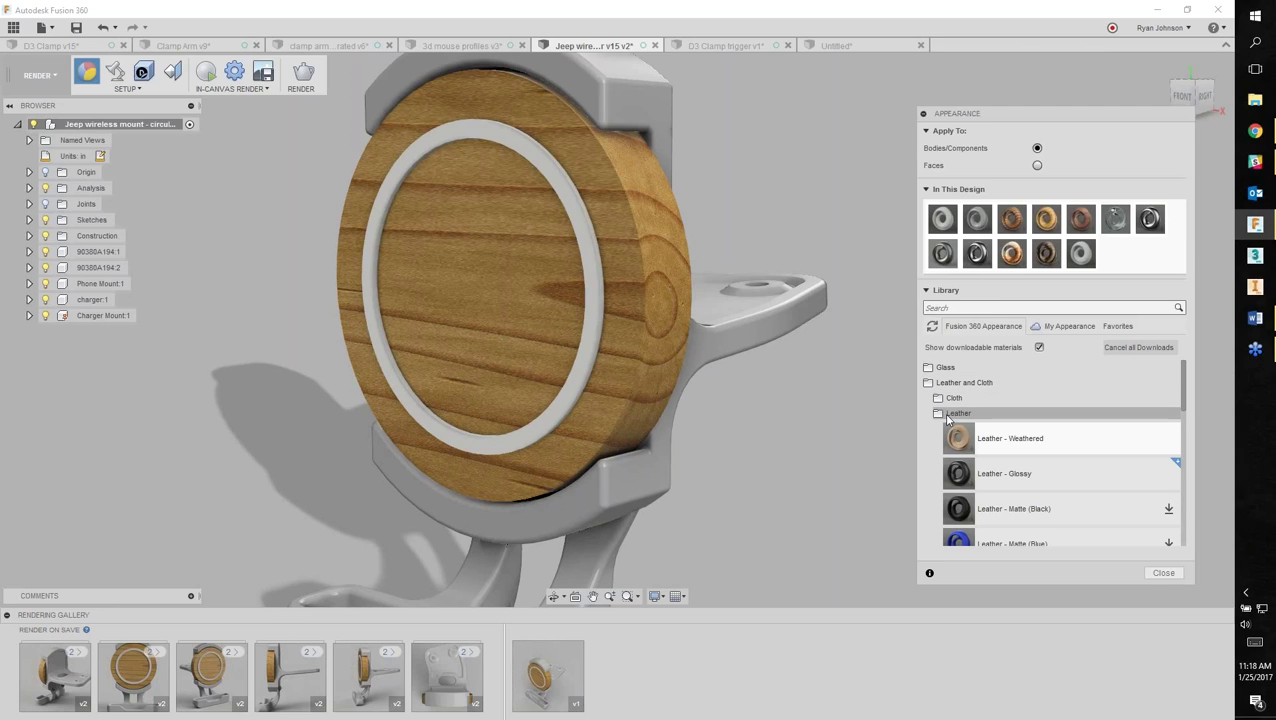
click(947, 415)
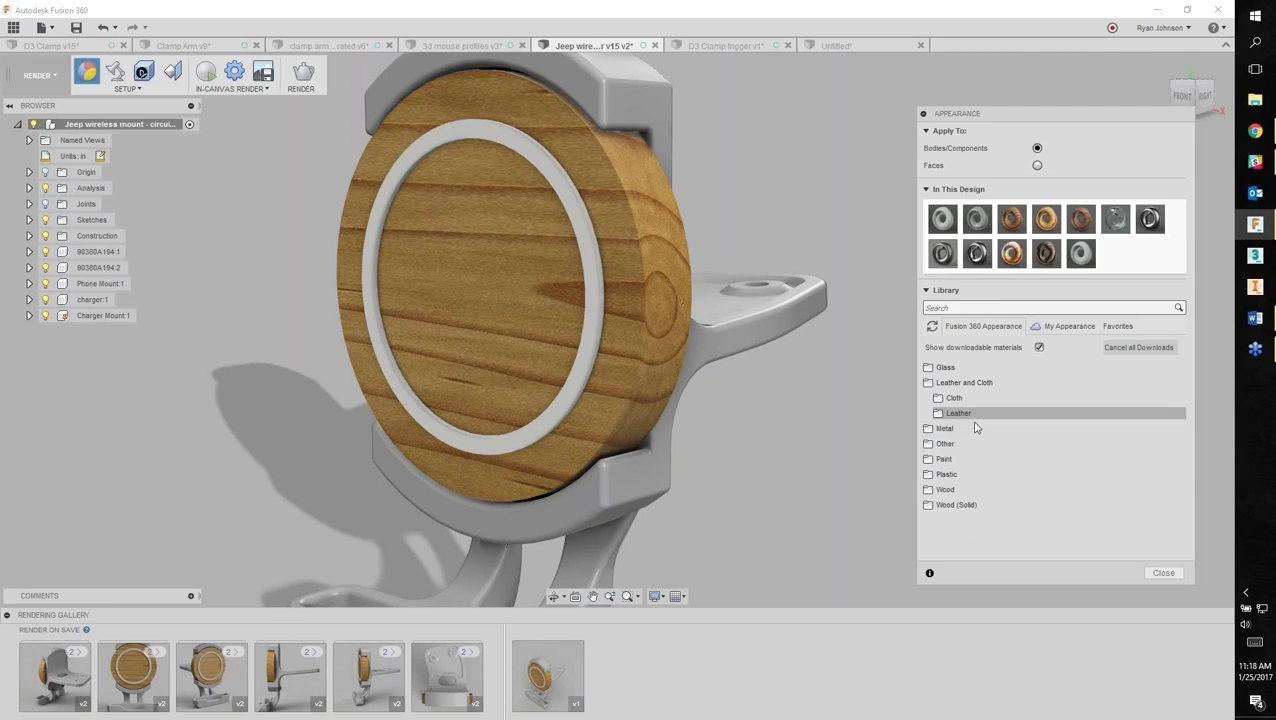
Try three of the design's wood appearances on the round charger body, ending with the darkest brown one, and check its grain.
click(948, 491)
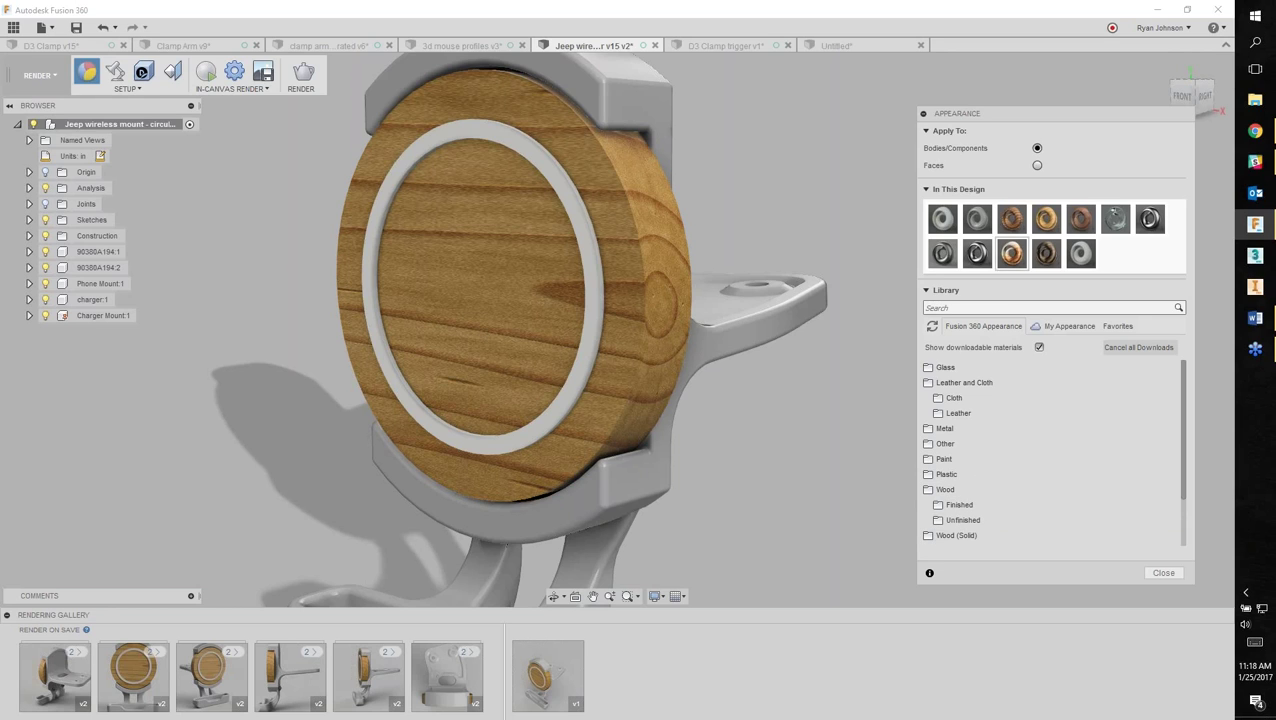
drag(1011, 218, 652, 278)
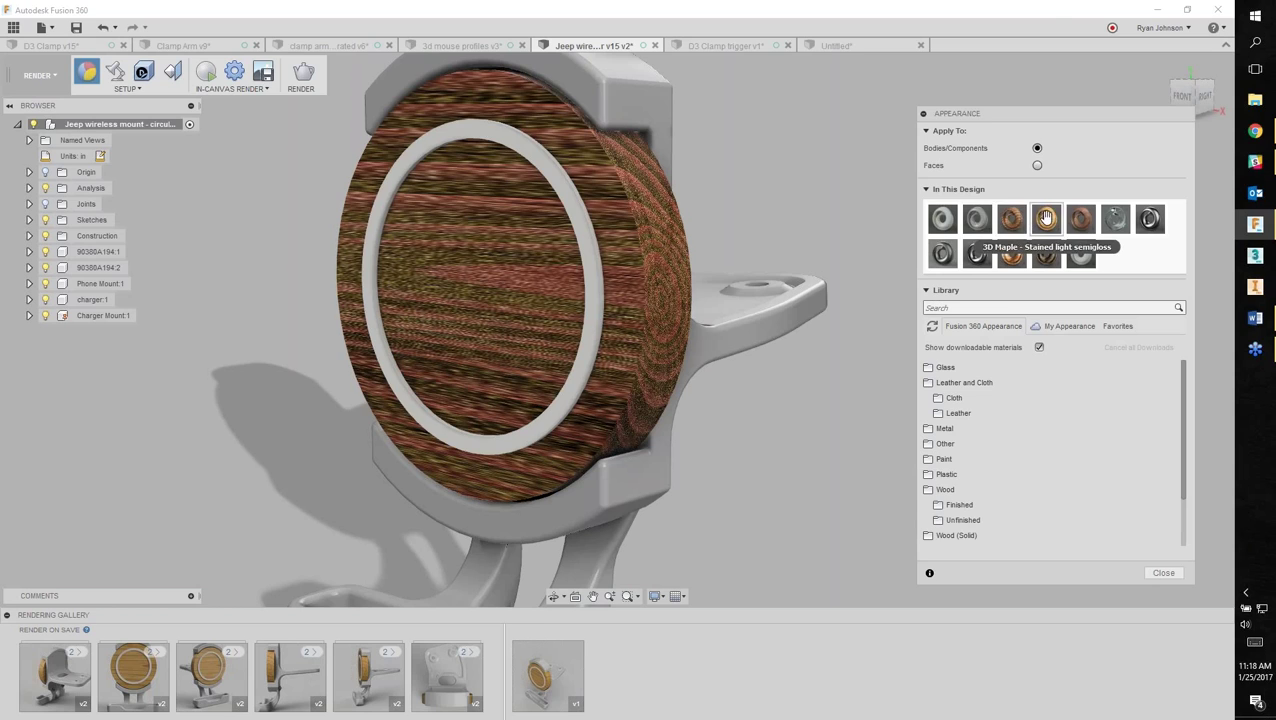
drag(1080, 218, 646, 266)
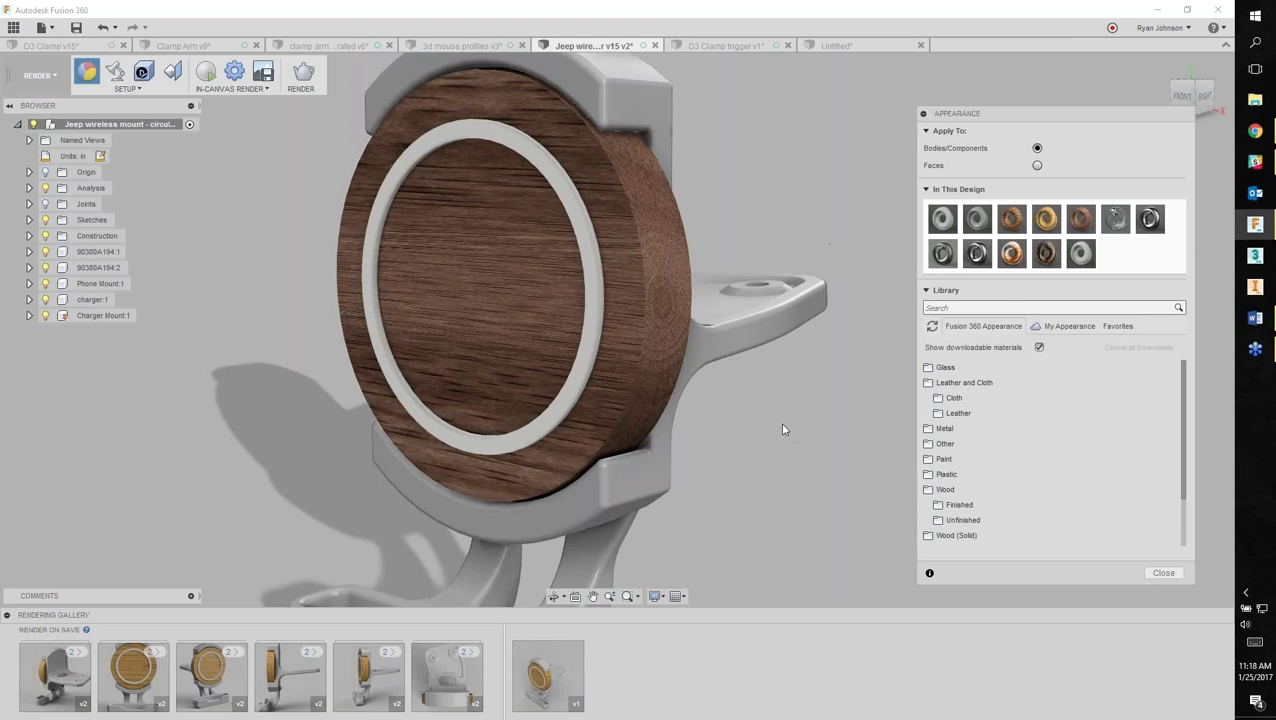
drag(1046, 253, 647, 299)
shift+middle_drag(792, 386, 709, 346)
scroll(578, 271, up, 3)
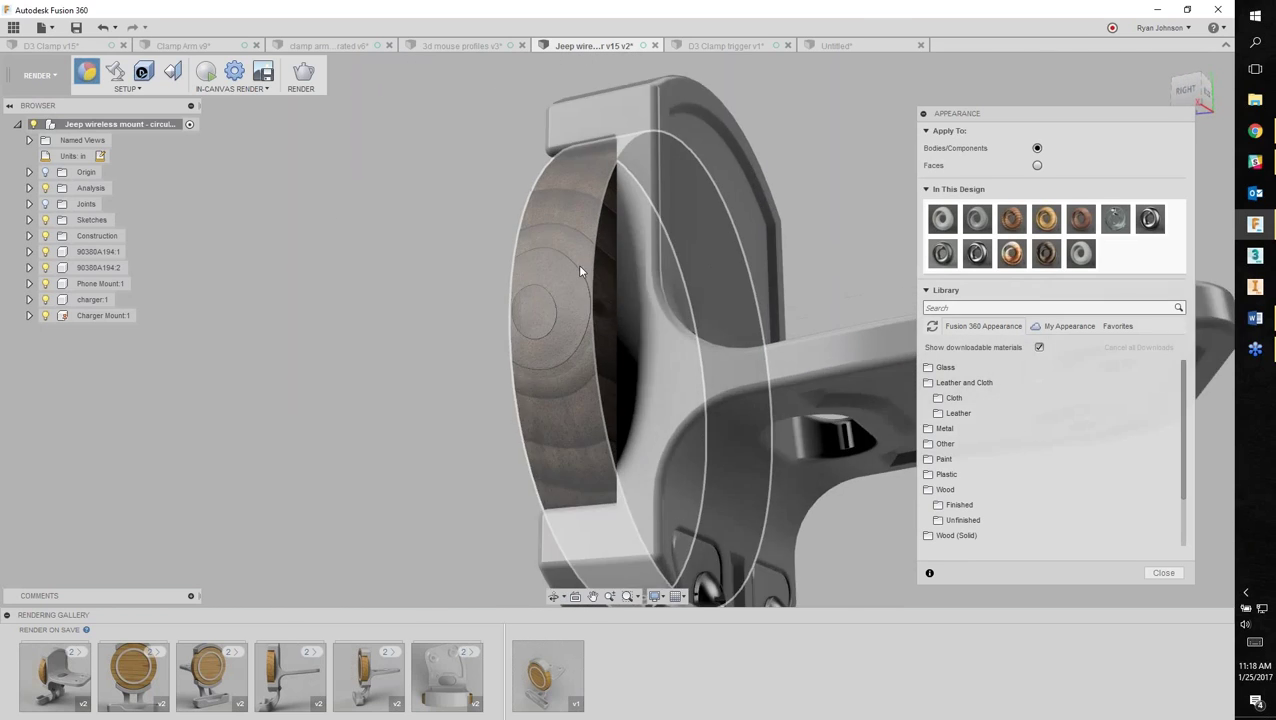
shift+middle_drag(521, 353, 830, 390)
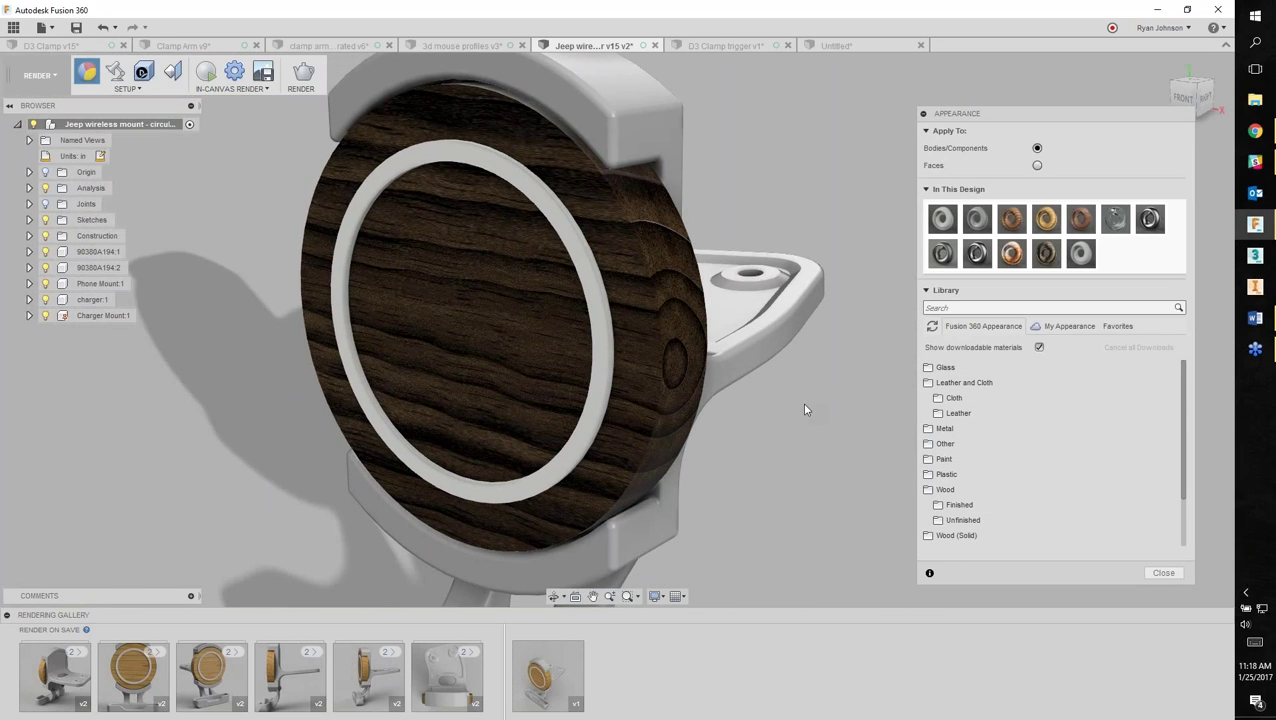
Shift the 3D wood texture on the round charger body with Texture Map Controls and check how the grain runs across it.
click(173, 74)
click(612, 216)
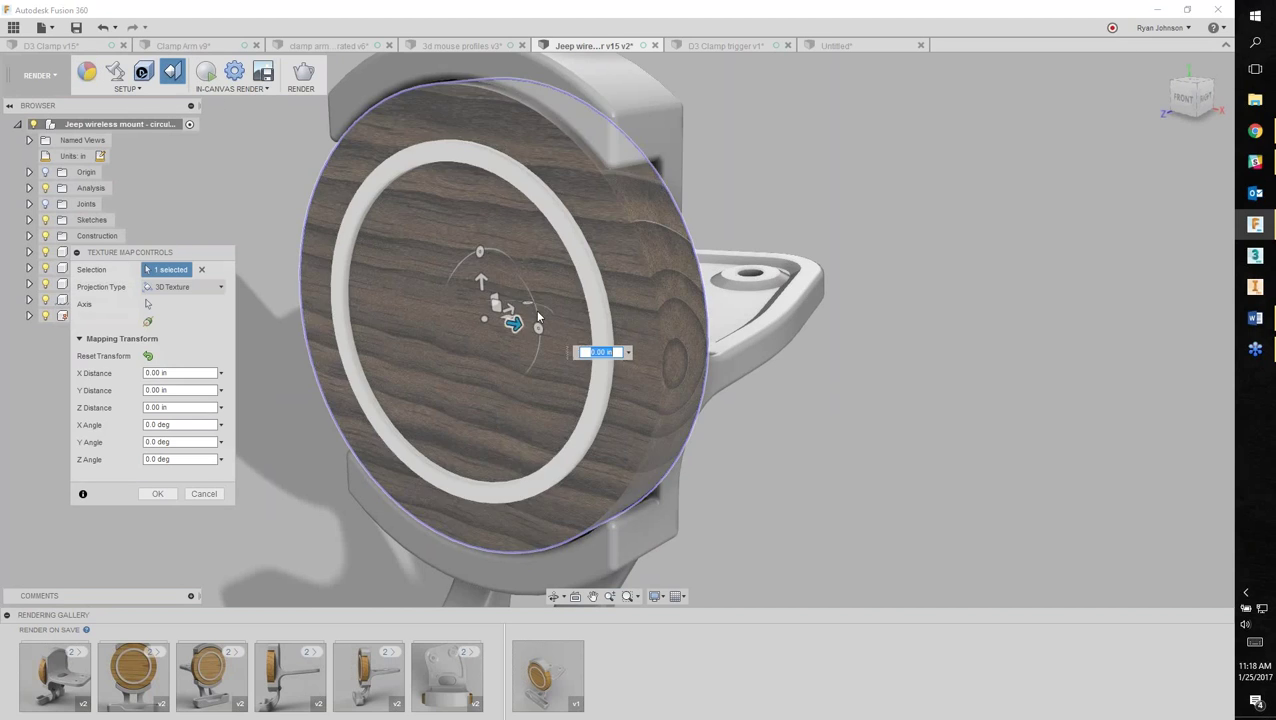
shift+middle_drag(590, 280, 487, 287)
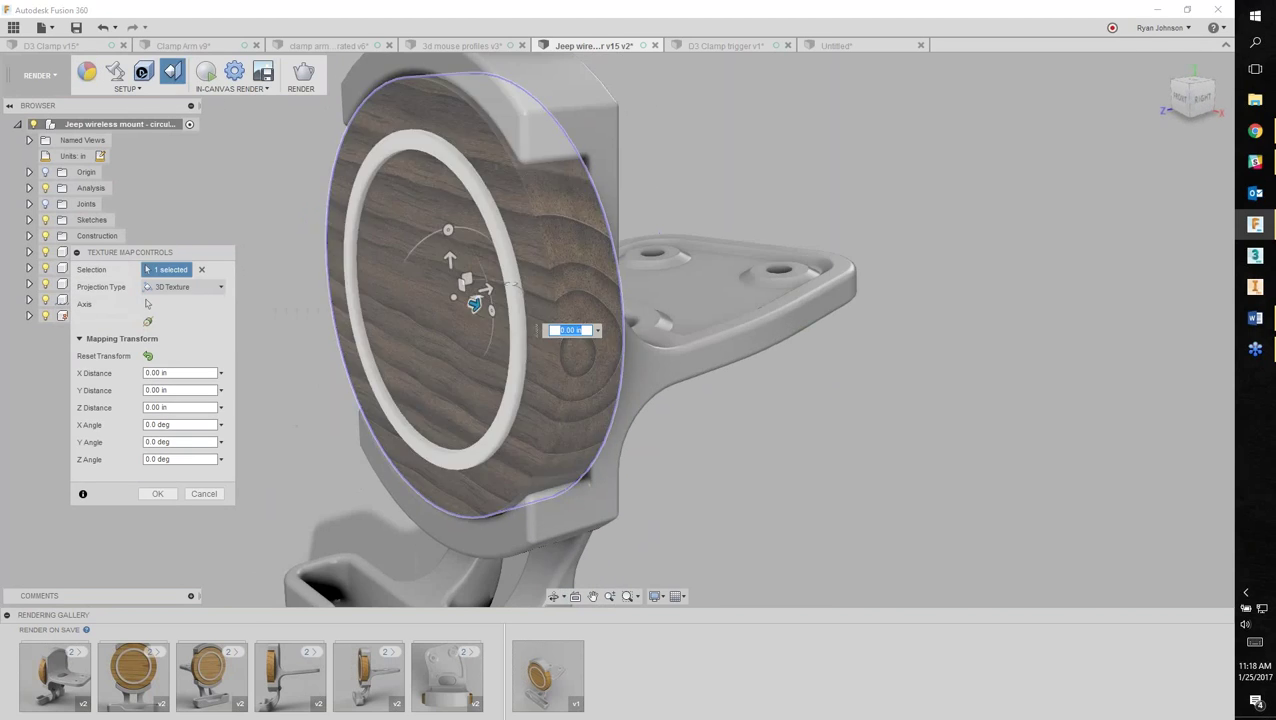
drag(487, 287, 506, 308)
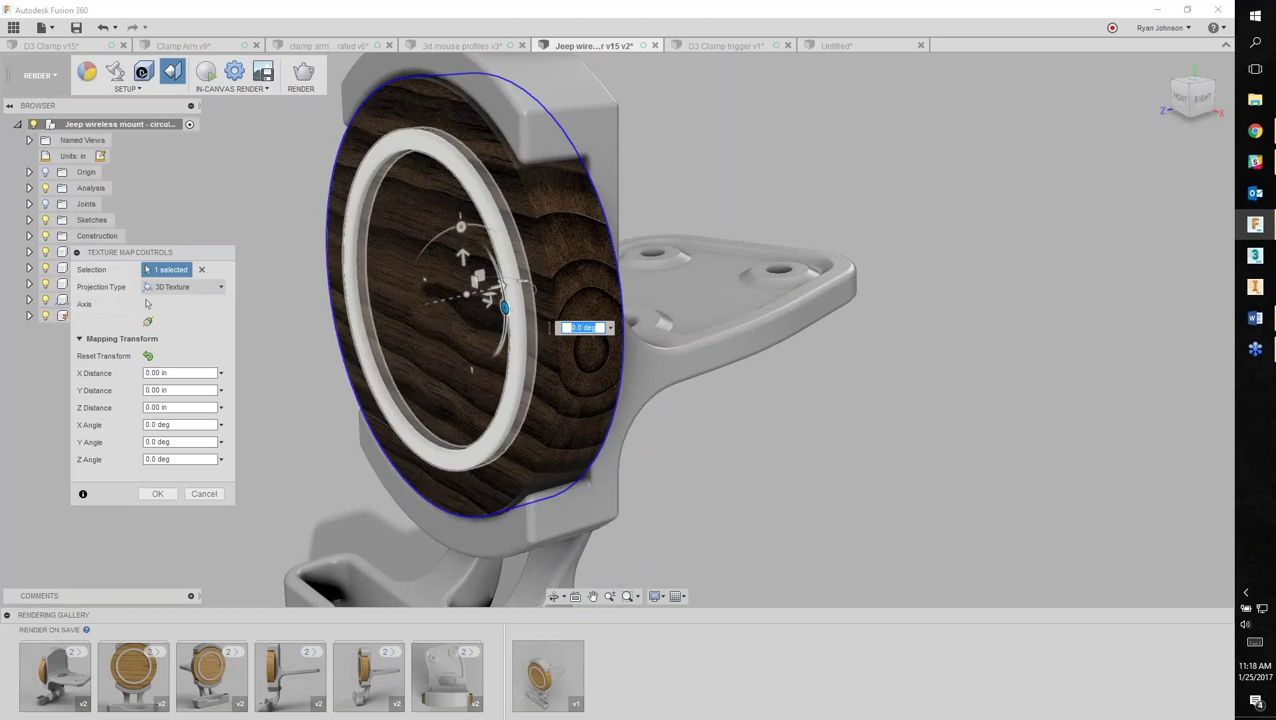
shift+middle_drag(492, 320, 505, 320)
shift+middle_drag(791, 441, 747, 430)
click(747, 430)
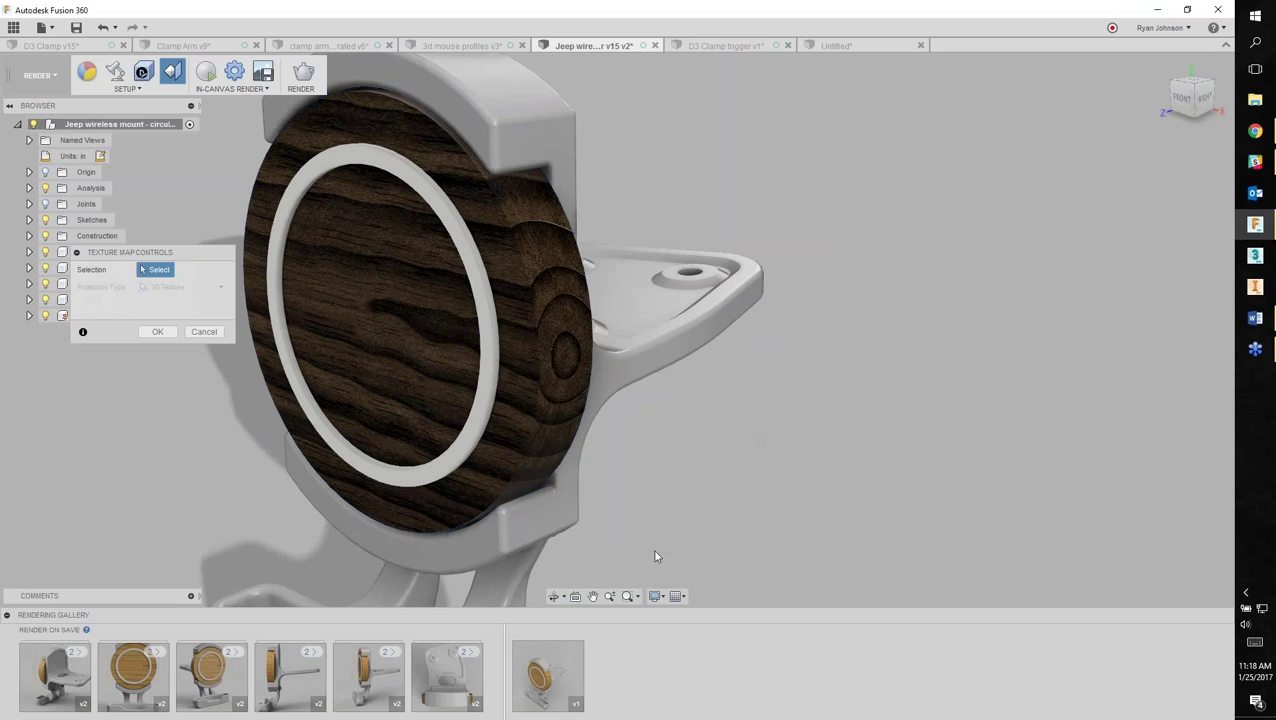
View the saved front and angled renderings of the light-wood charger mount in the rendering gallery.
click(131, 679)
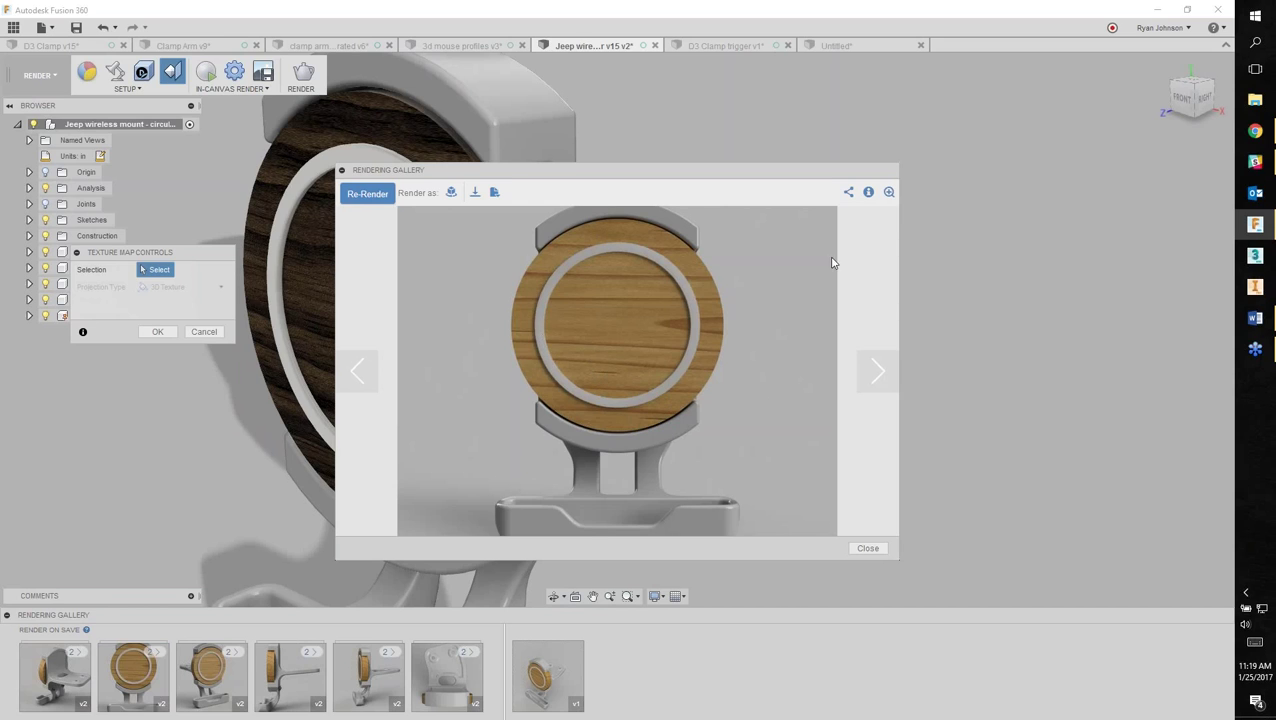
click(848, 550)
click(208, 681)
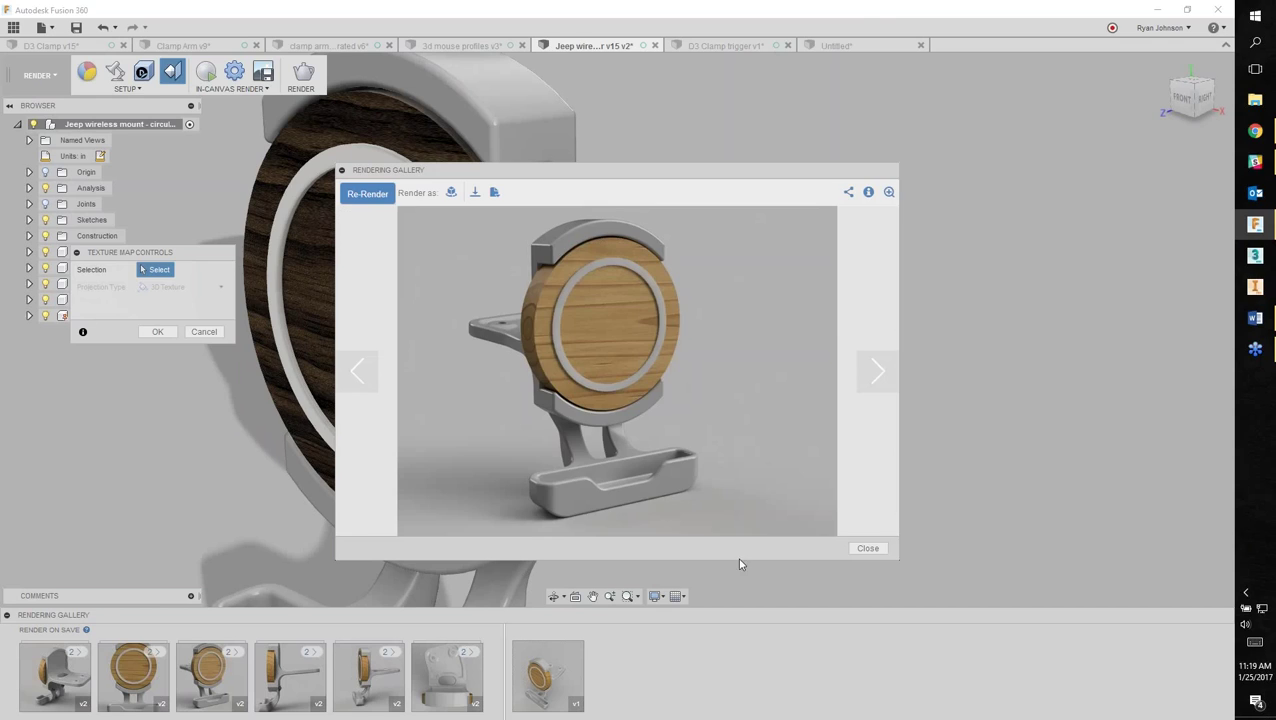
click(862, 550)
Preview the dark-wood charger with an in-canvas render, including from a shifted view, then stop it and leave the texture mapping.
middle_drag(741, 294, 795, 308)
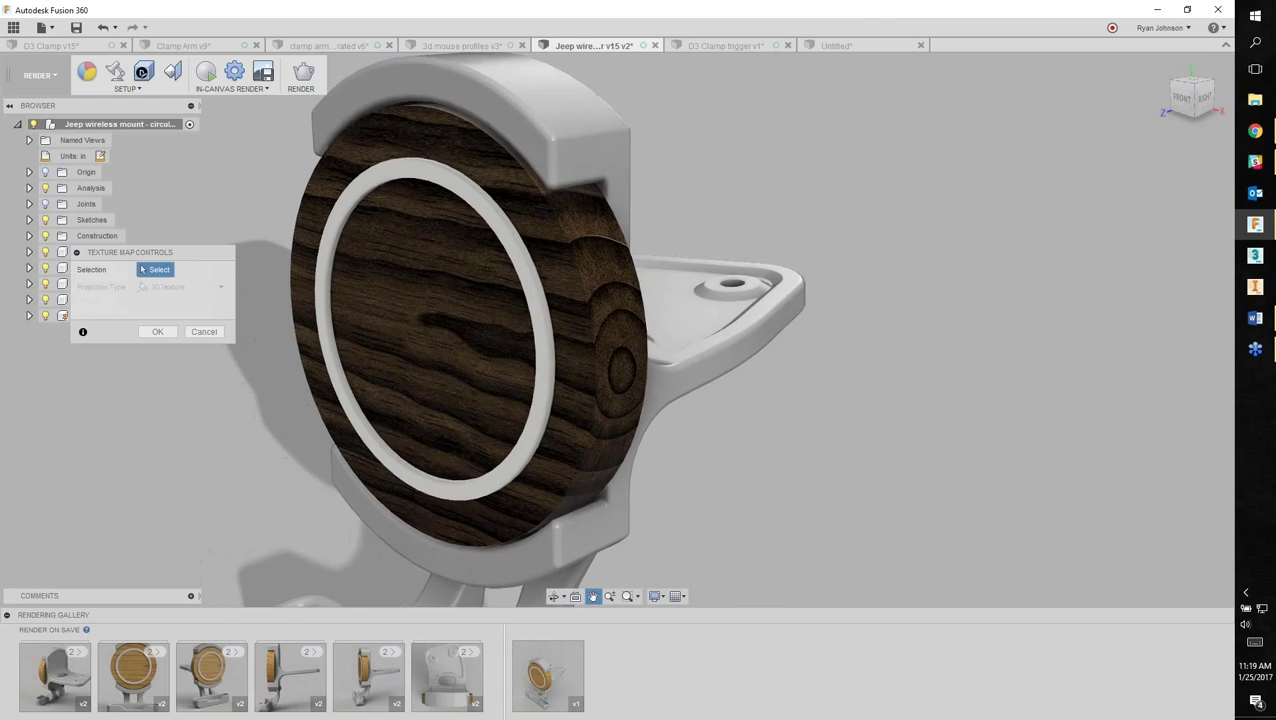
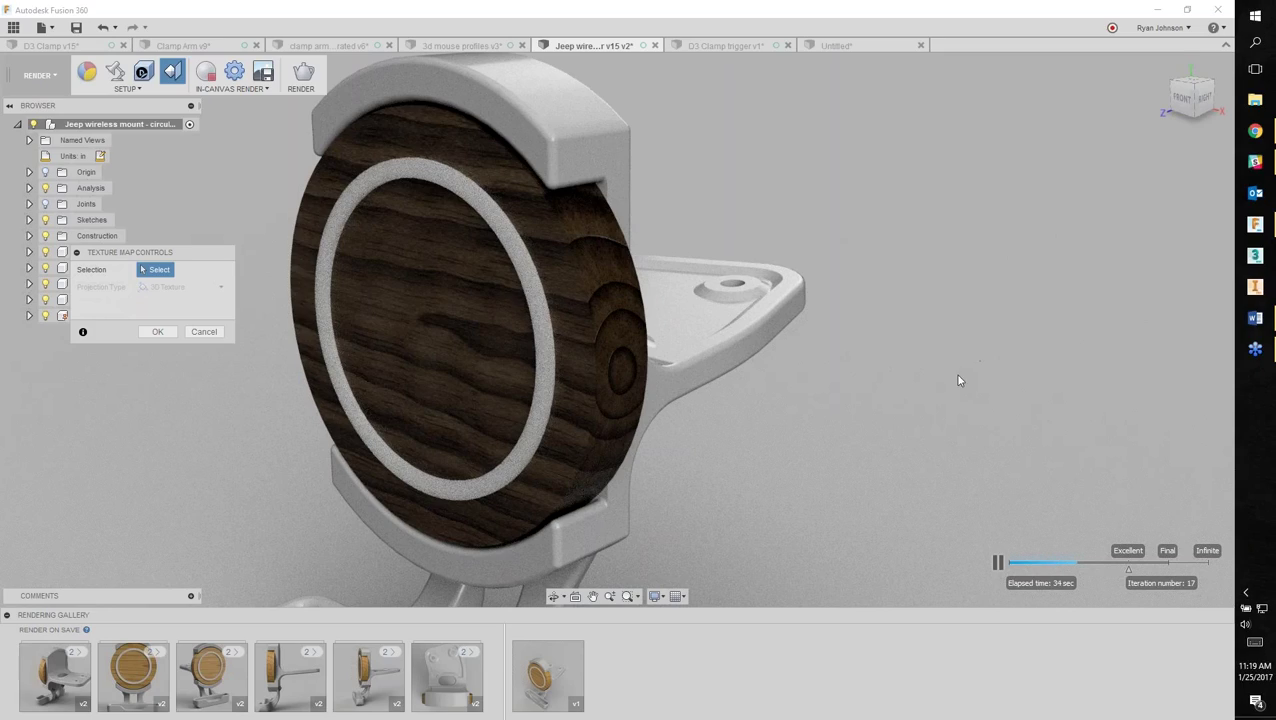
middle_drag(913, 416, 975, 404)
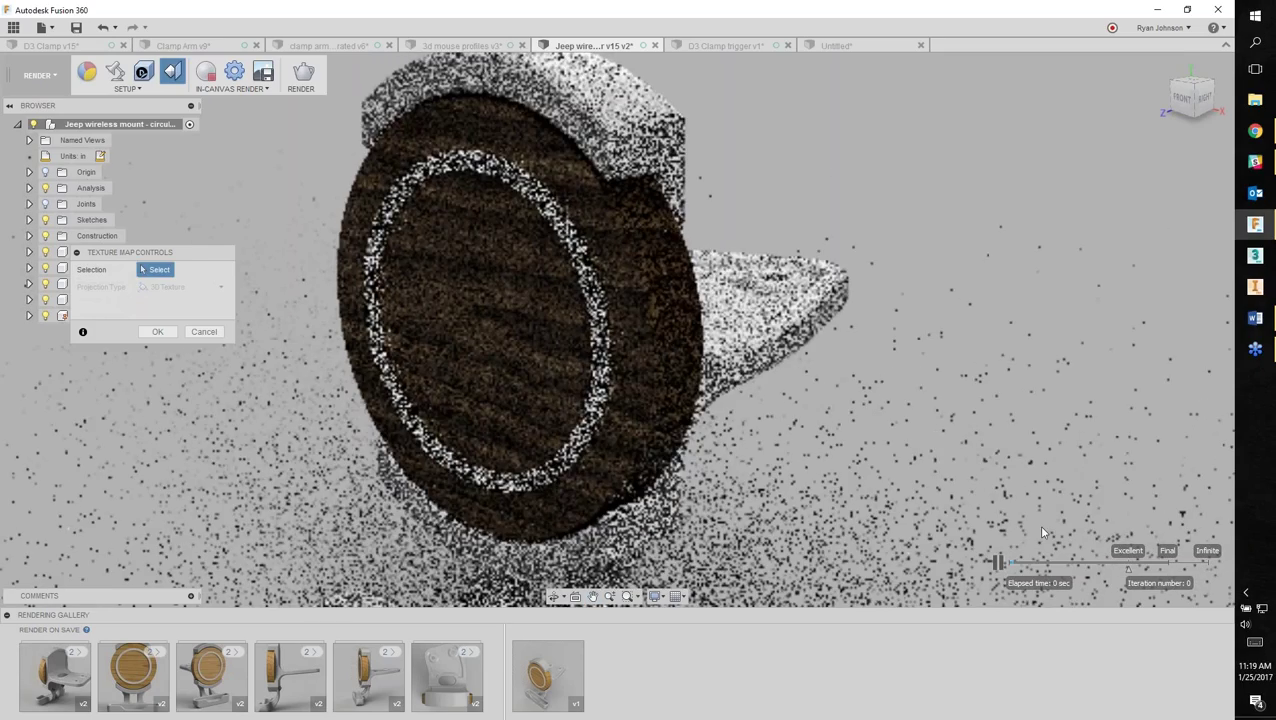
click(212, 72)
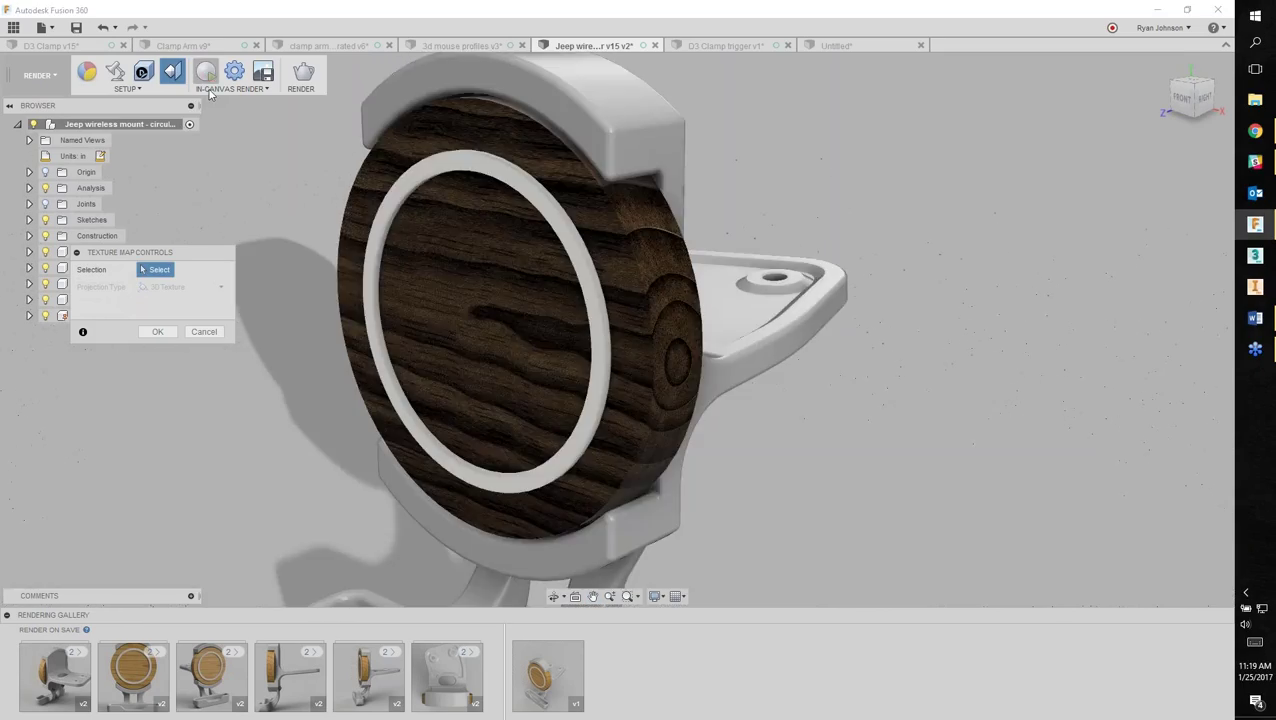
click(204, 331)
Switch the Jeep wireless mount back to the Model workspace and bring the whole mount into view.
click(44, 86)
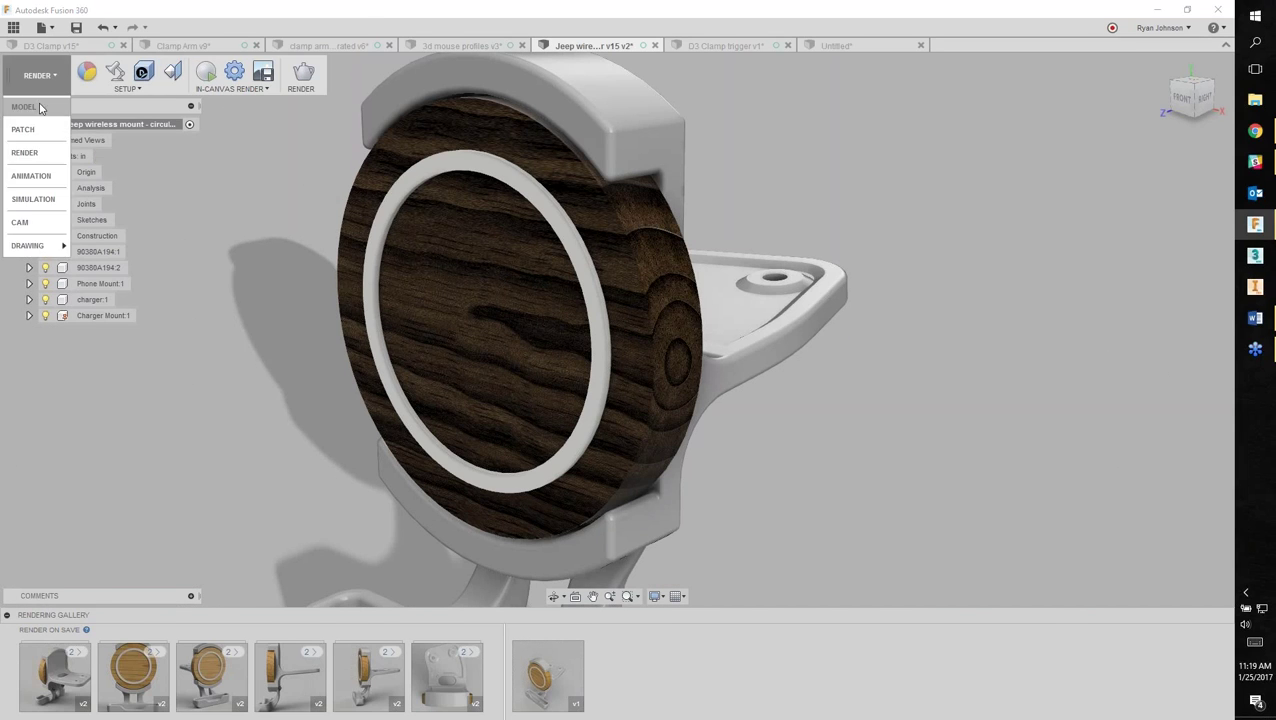
click(23, 106)
scroll(872, 490, down, 4)
shift+middle_drag(890, 526, 906, 401)
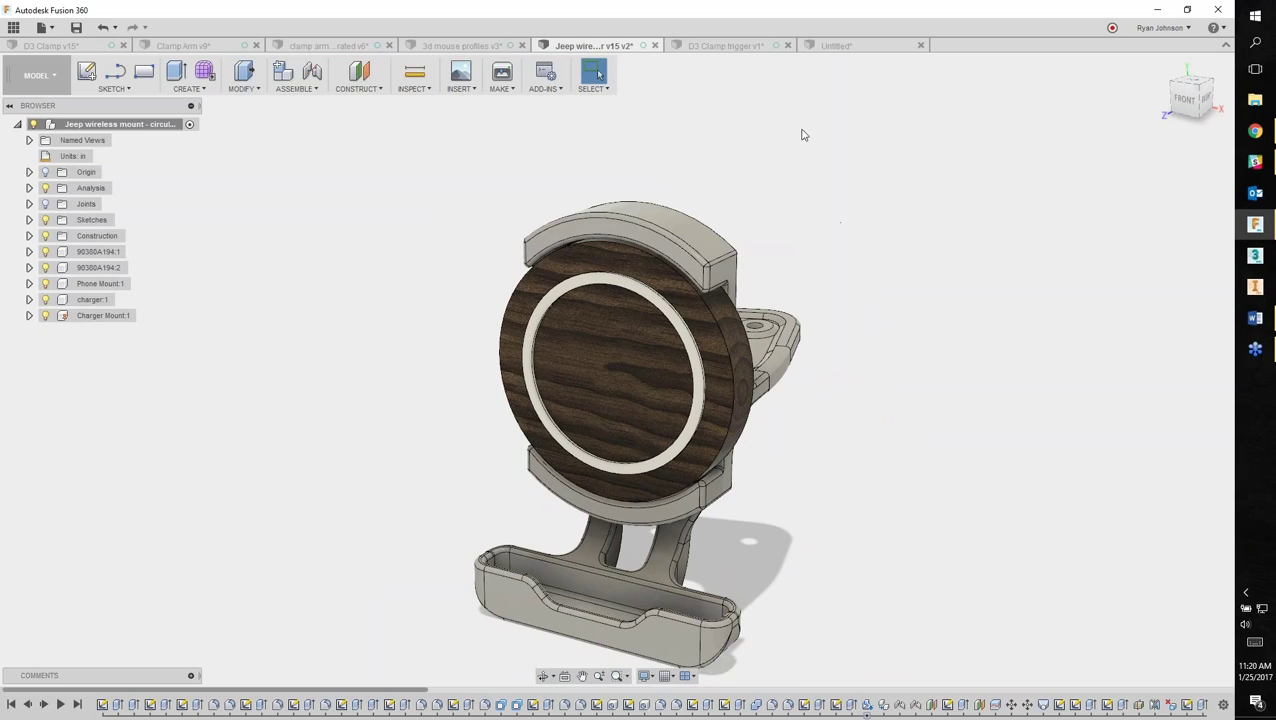
Switch from the D3 Clamp trigger design to D3 Clamp v15 and examine the contoured finger grip on its trigger.
key(ctrl+Tab)
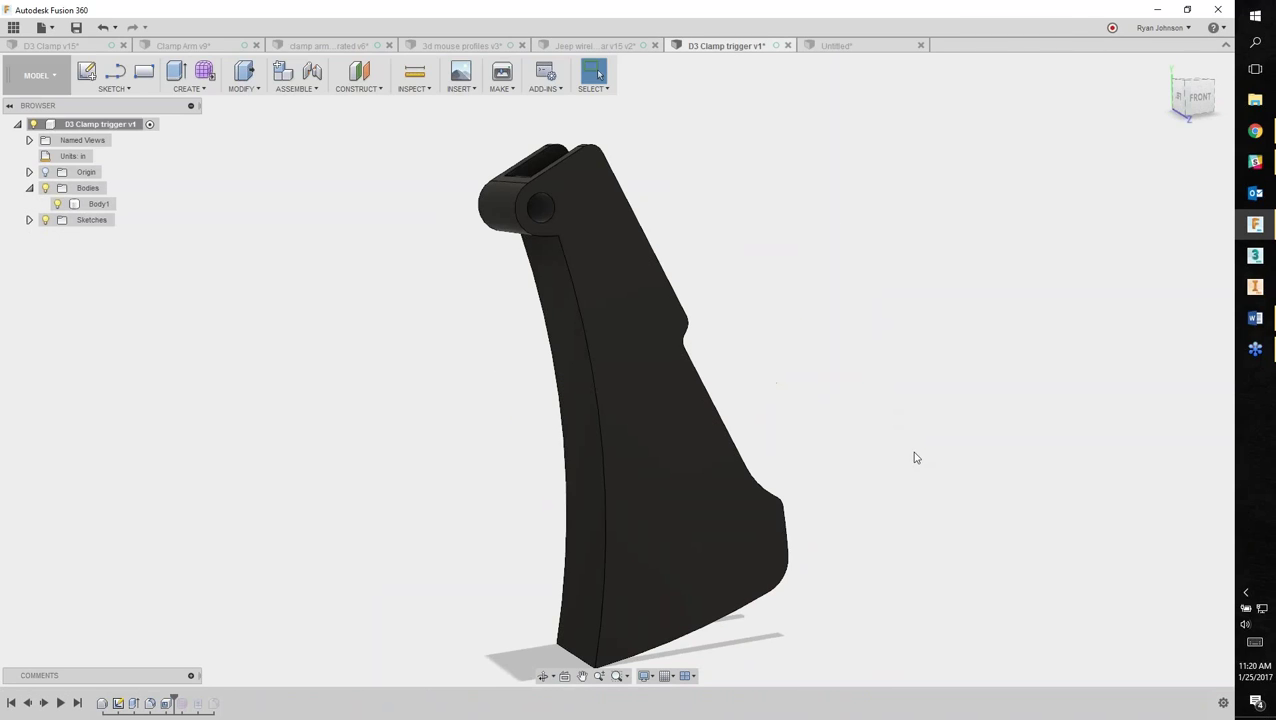
mouse_move(920, 471)
shift+middle_down()
mouse_move(897, 481)
mouse_move(912, 472)
shift+middle_up()
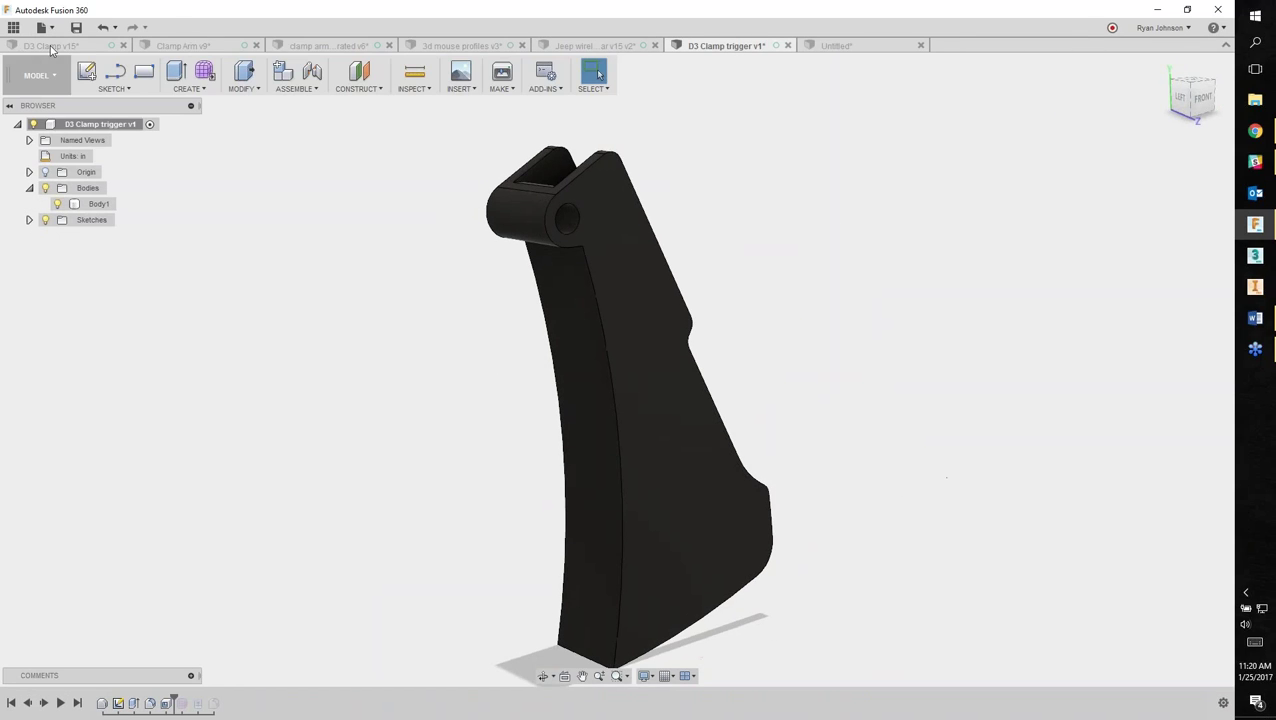
click(52, 46)
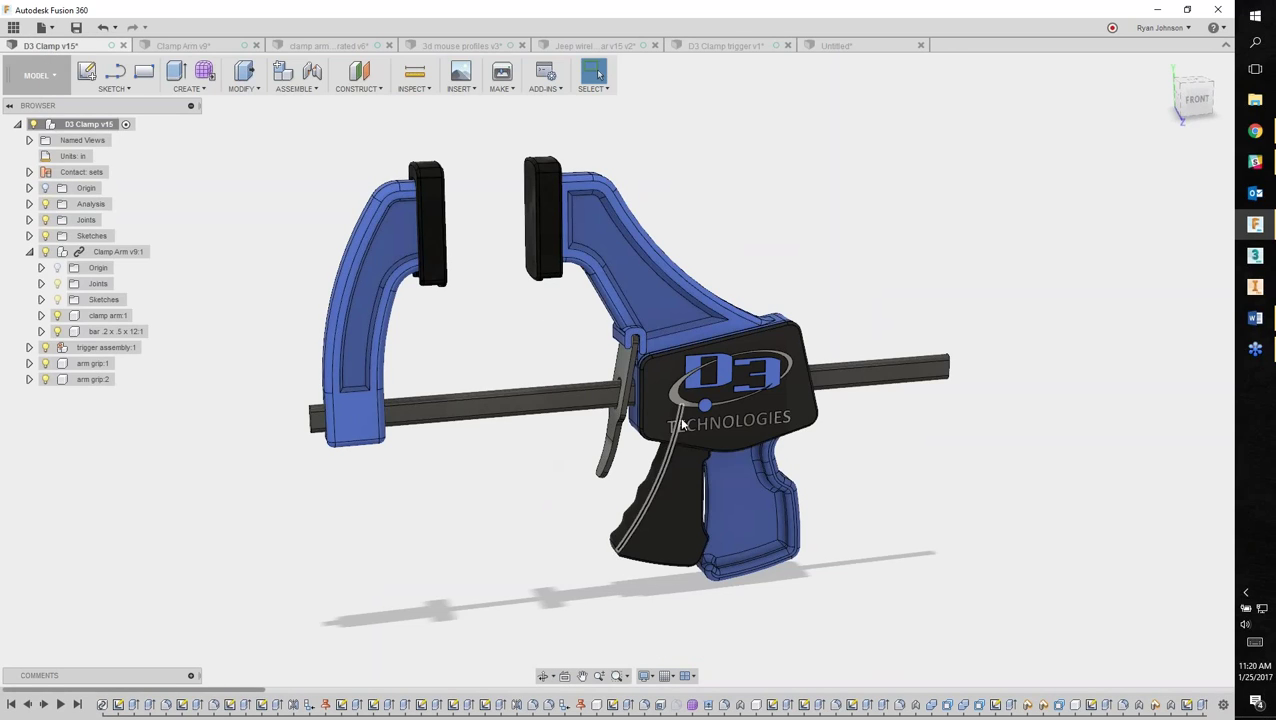
shift+middle_drag(585, 536, 570, 513)
scroll(630, 546, up, 6)
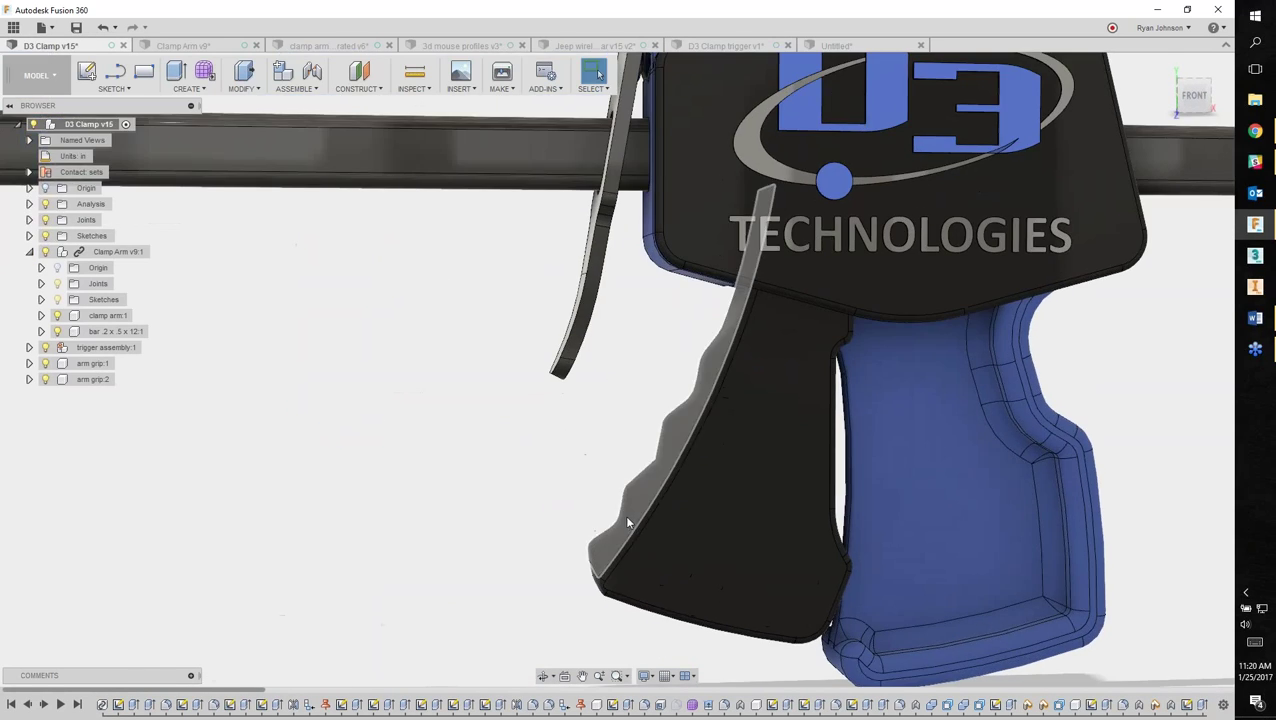
mouse_move(538, 458)
shift+middle_down()
mouse_move(580, 450)
mouse_move(581, 461)
mouse_move(547, 464)
shift+middle_up()
scroll(547, 460, down, 3)
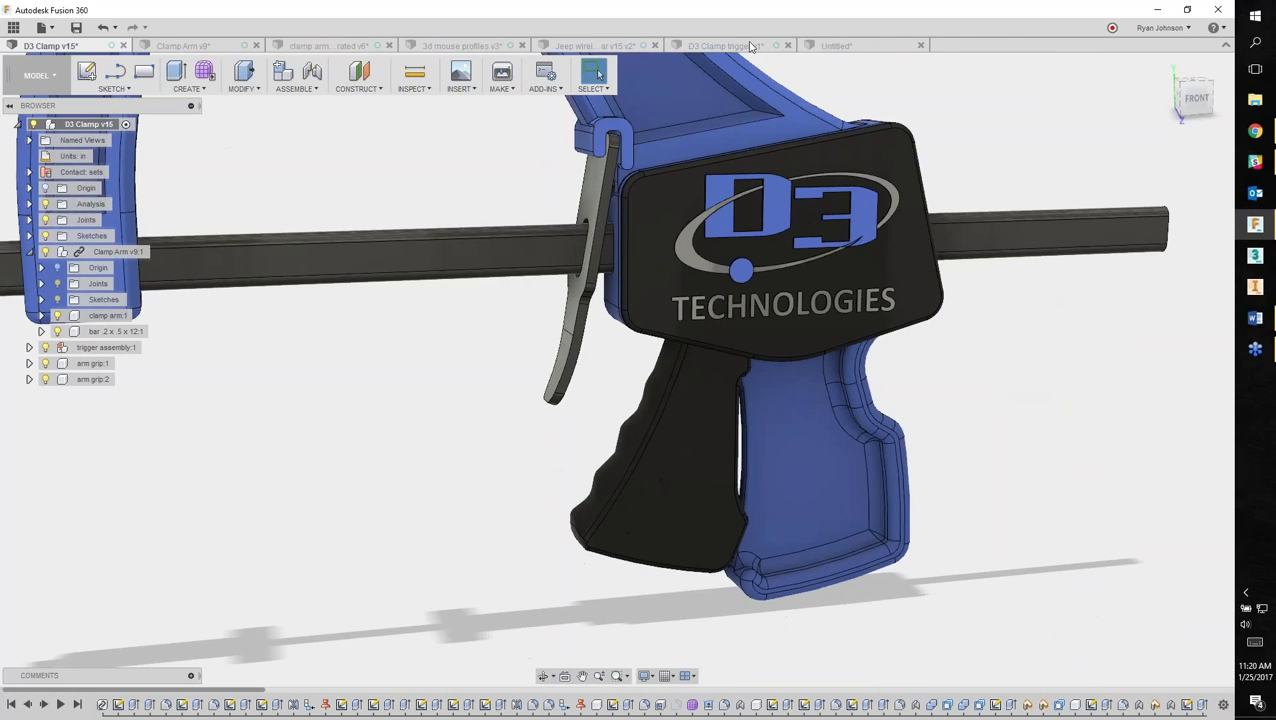
Return to the D3 Clamp trigger v1 design and roll its timeline to the end and back to preview the remaining features.
click(741, 47)
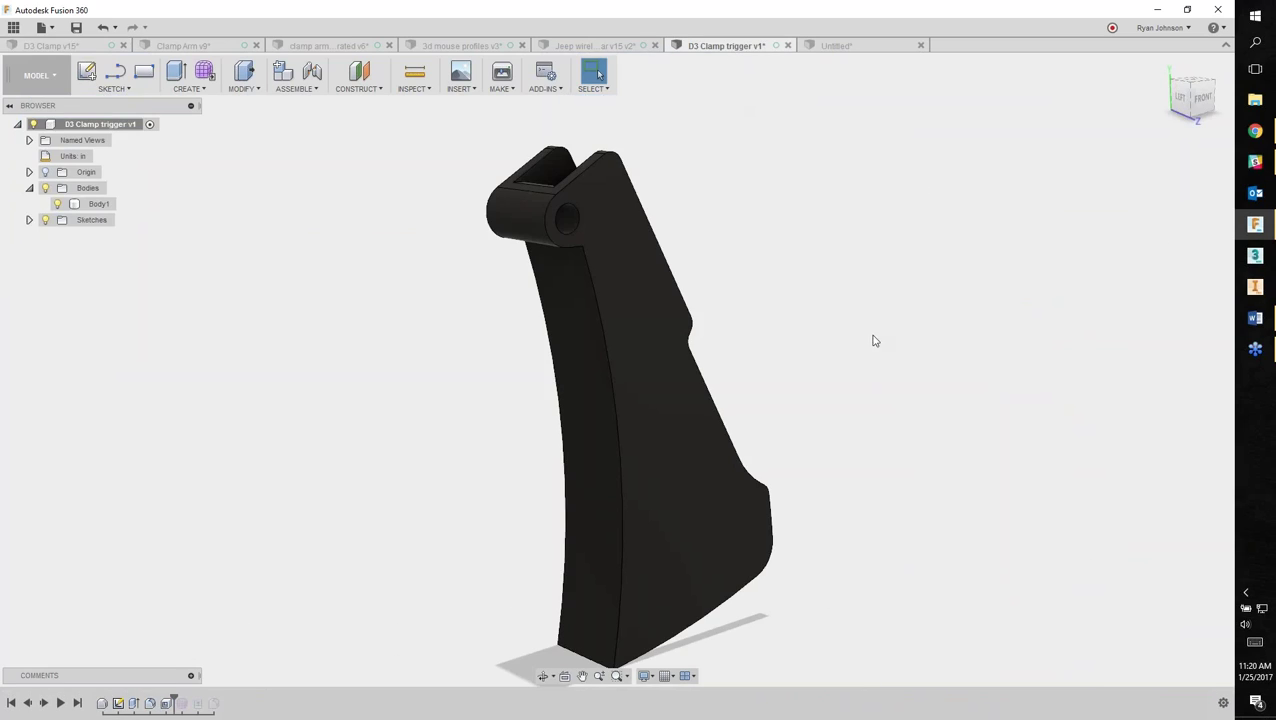
shift+middle_drag(920, 362, 894, 349)
middle_drag(873, 365, 914, 336)
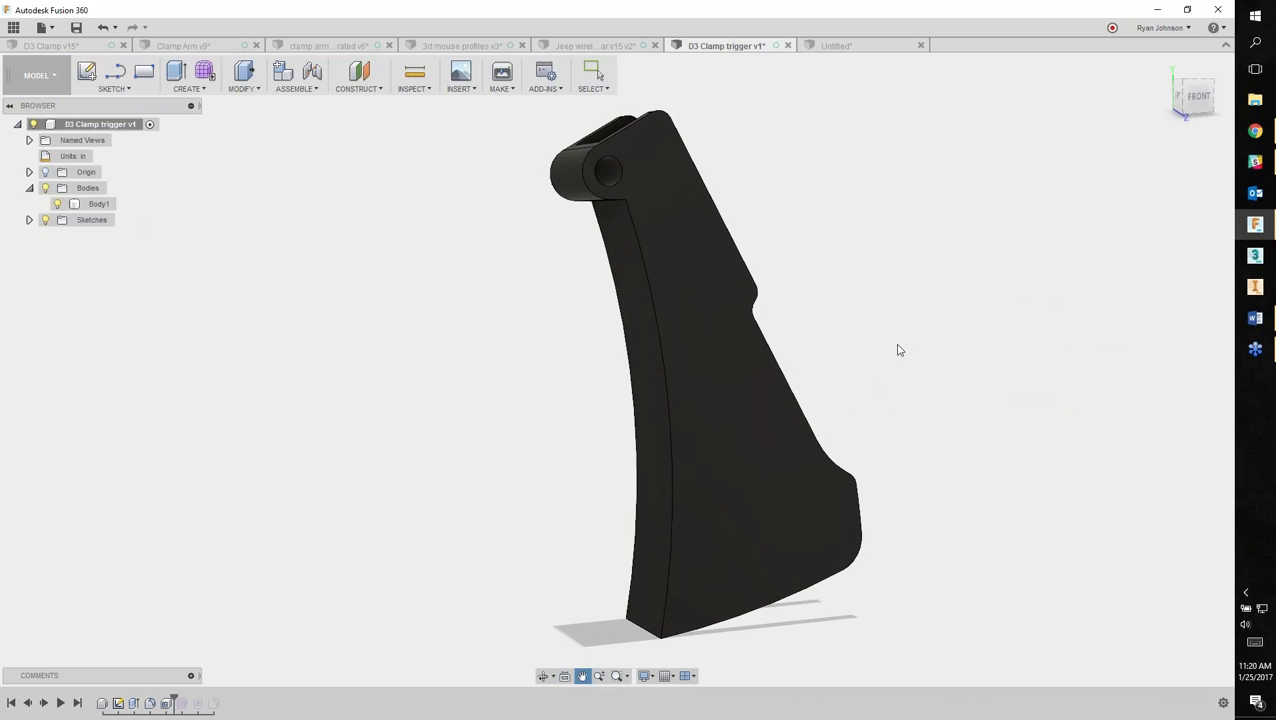
key(Escape)
drag(173, 693, 214, 690)
mouse_move(593, 525)
shift+middle_down()
mouse_move(516, 513)
mouse_move(530, 504)
mouse_move(592, 524)
shift+middle_up()
drag(220, 697, 173, 700)
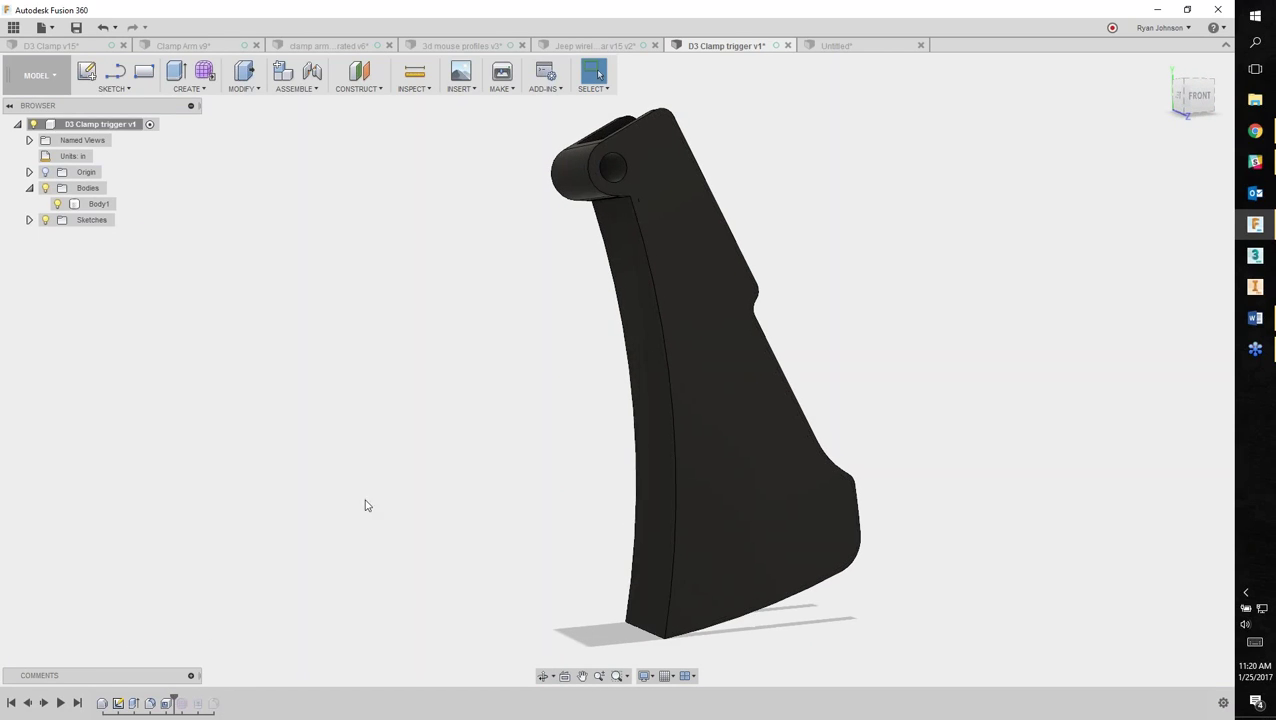
Create a form and convert the trigger's curved front face to a new T-Spline body with 8 length and 4 width faces.
mouse_move(495, 470)
shift+middle_down()
mouse_move(550, 458)
mouse_move(955, 478)
mouse_move(509, 480)
shift+middle_up()
key(Escape)
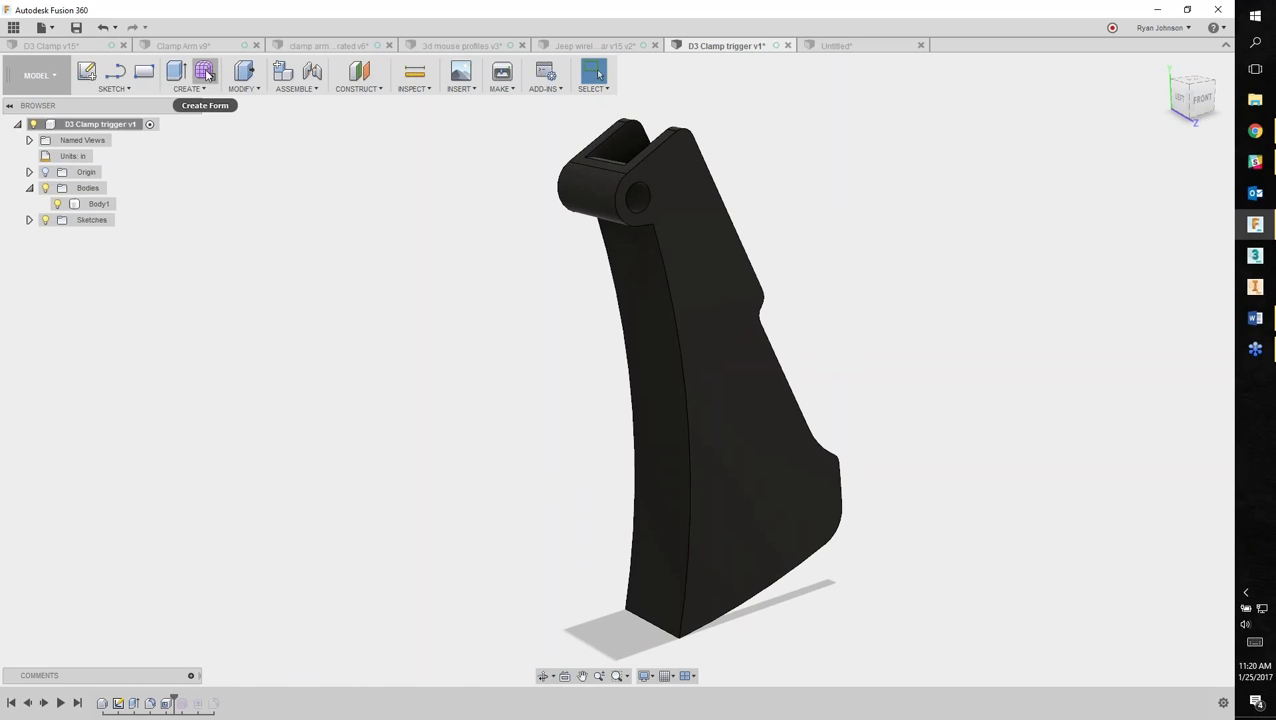
click(205, 72)
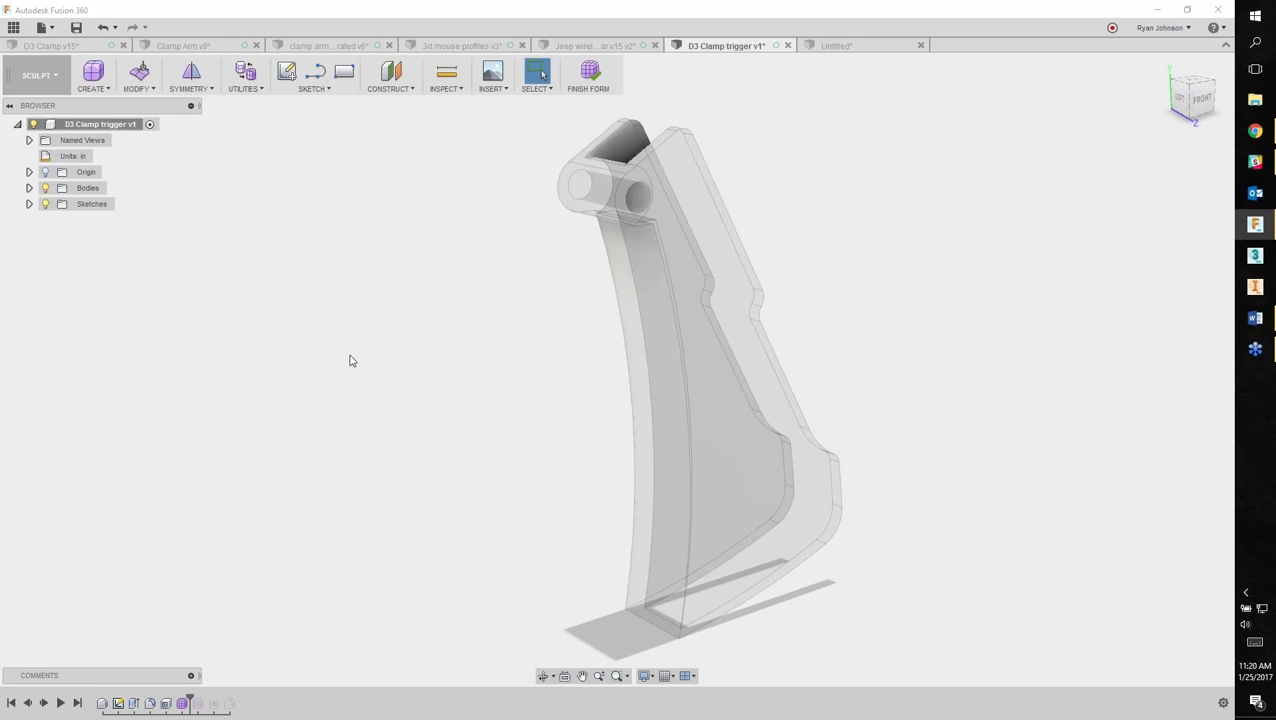
click(248, 94)
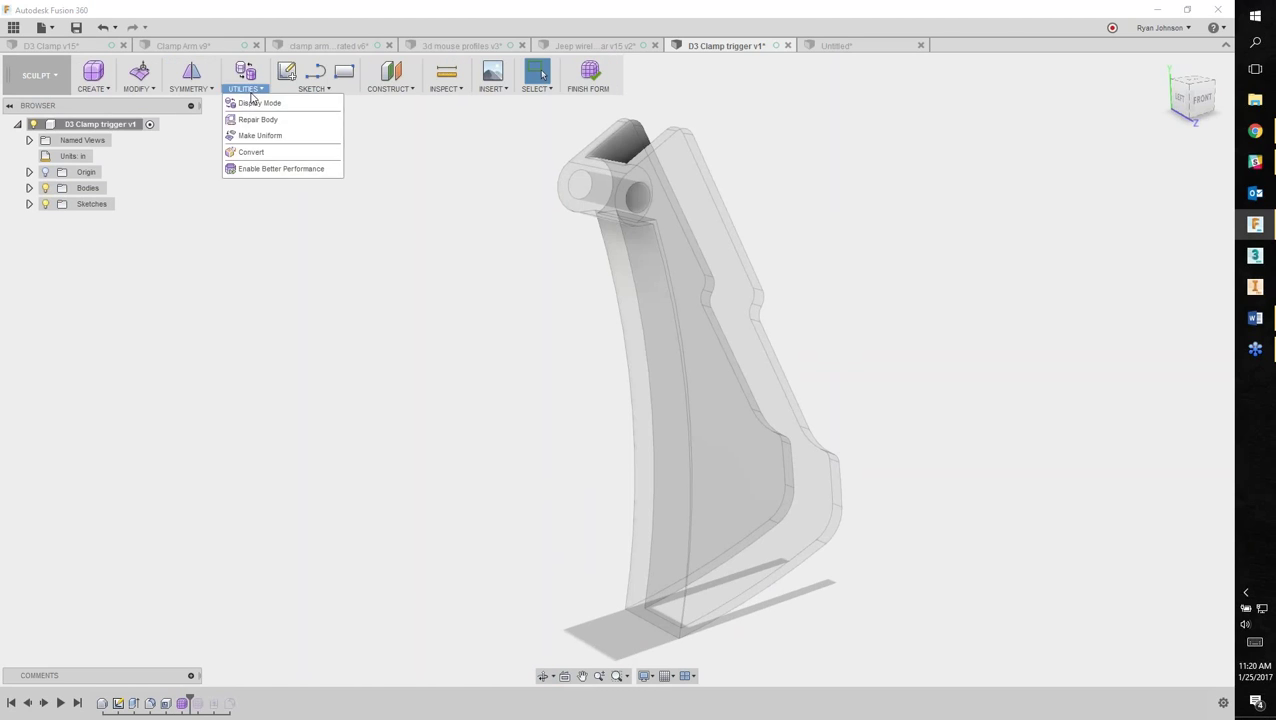
click(260, 152)
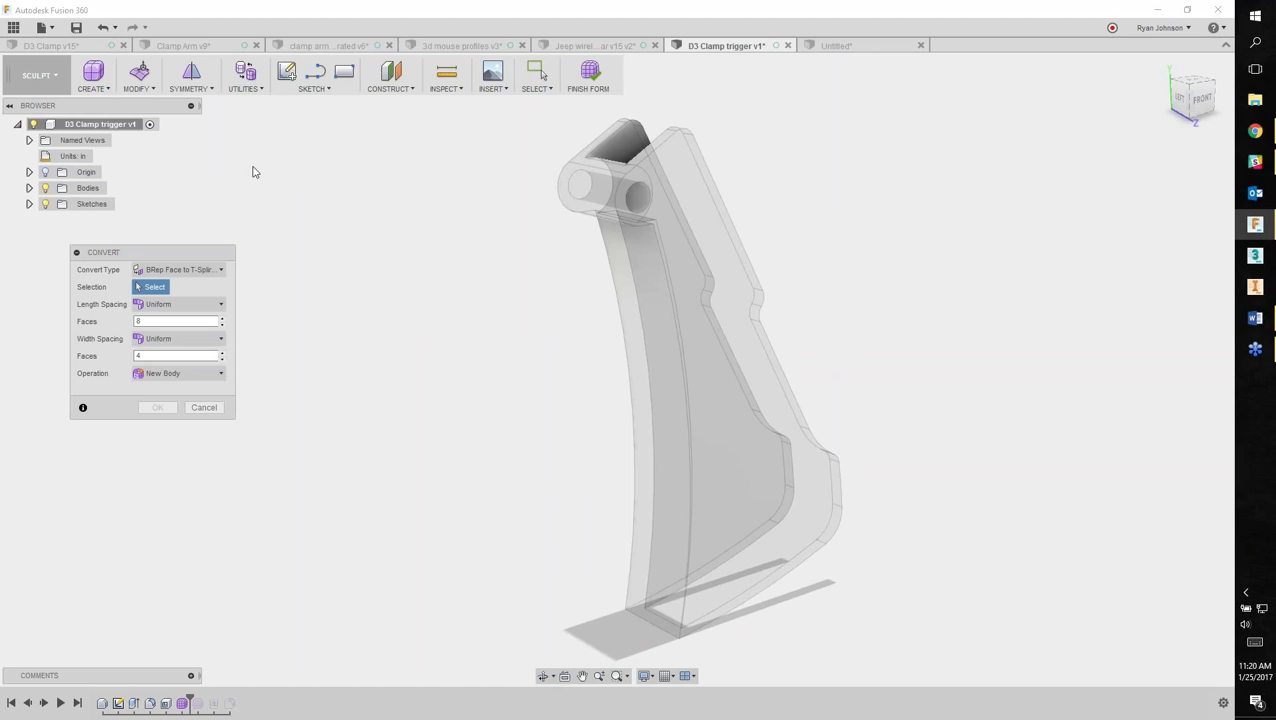
click(632, 462)
drag(150, 321, 102, 320)
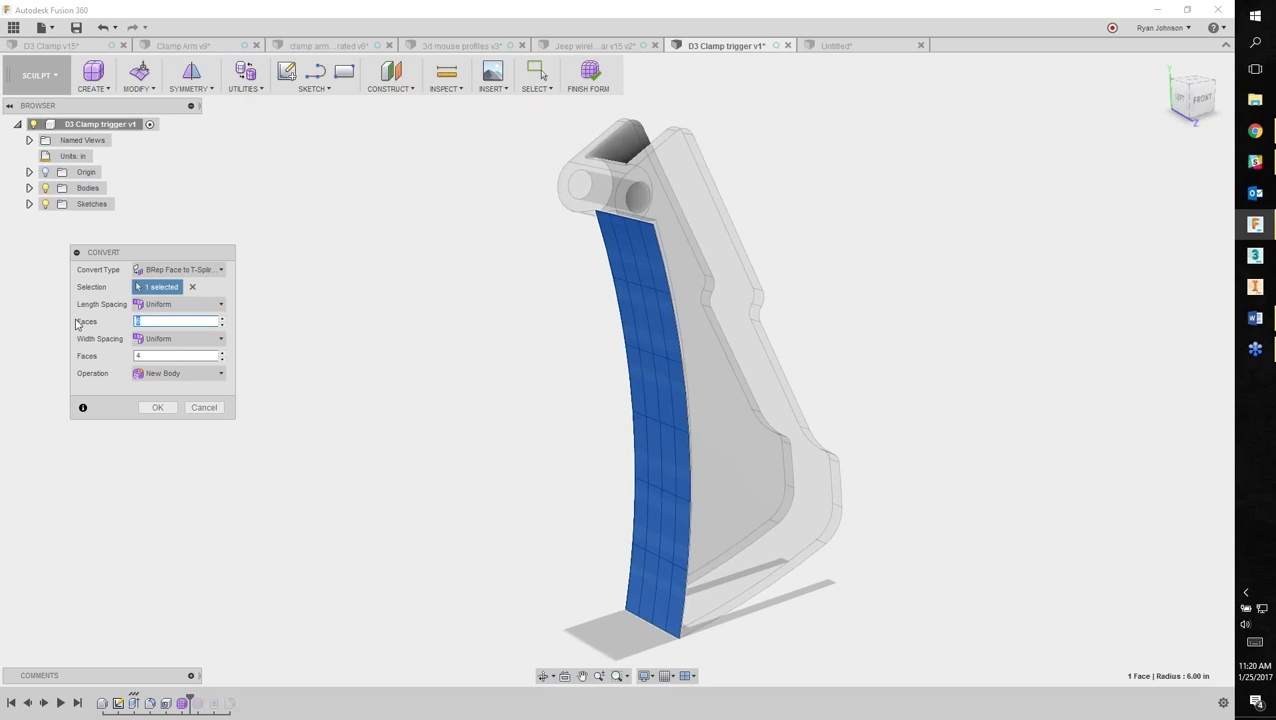
click(167, 410)
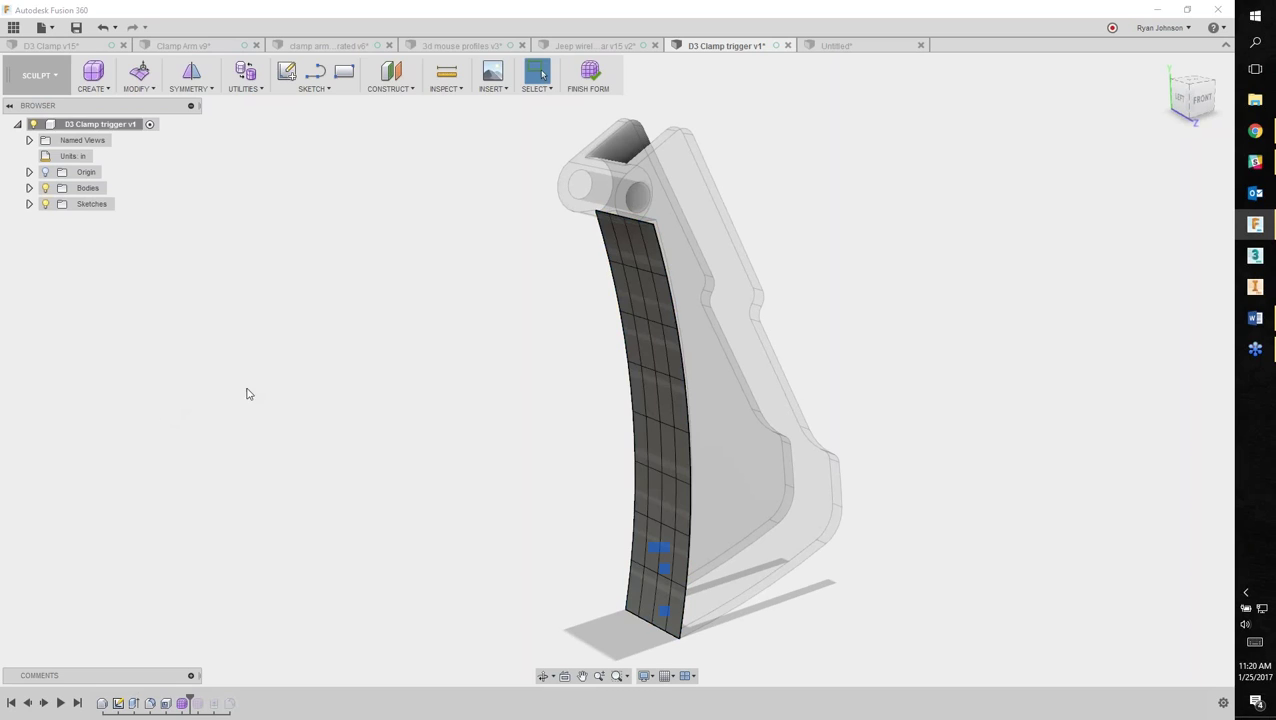
Delete the uppermost crosswise row of edges from the T-Spline surface on the trigger's front.
shift+middle_drag(478, 402, 498, 372)
scroll(651, 264, up, 1)
scroll(650, 265, up, 1)
double_click(637, 241)
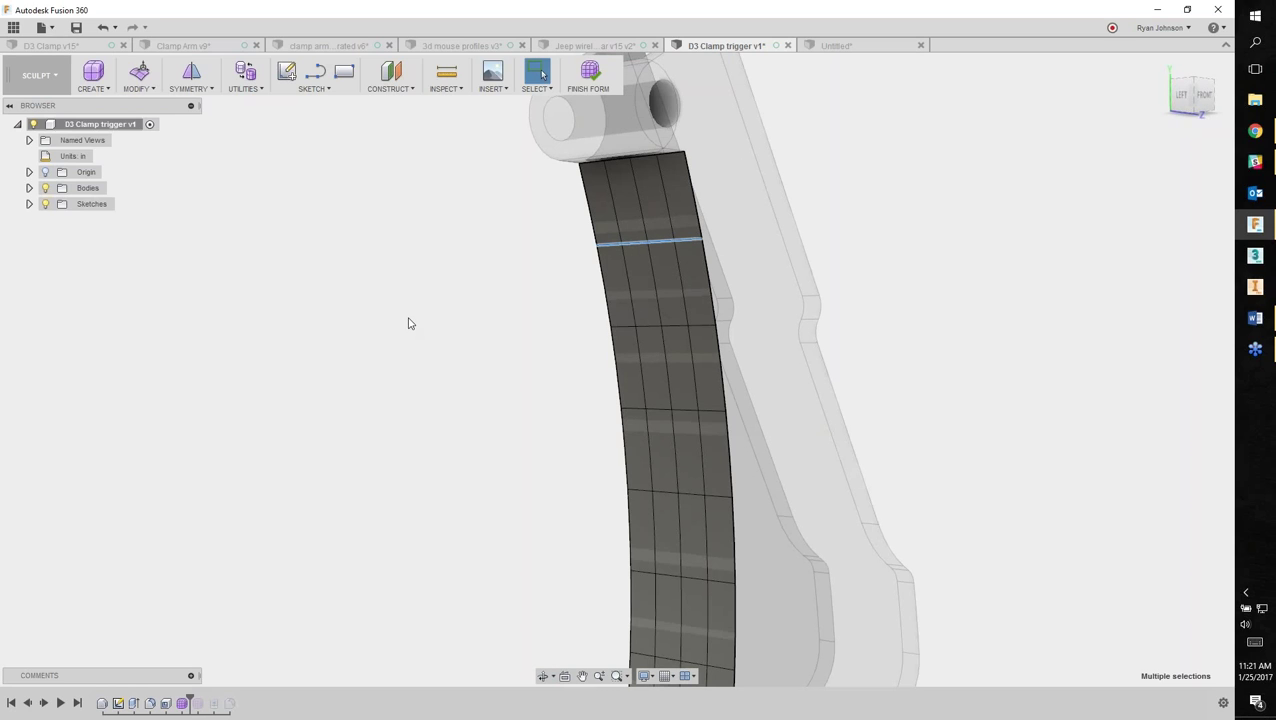
key(Delete)
scroll(458, 356, down, 1)
shift+middle_drag(458, 356, 461, 287)
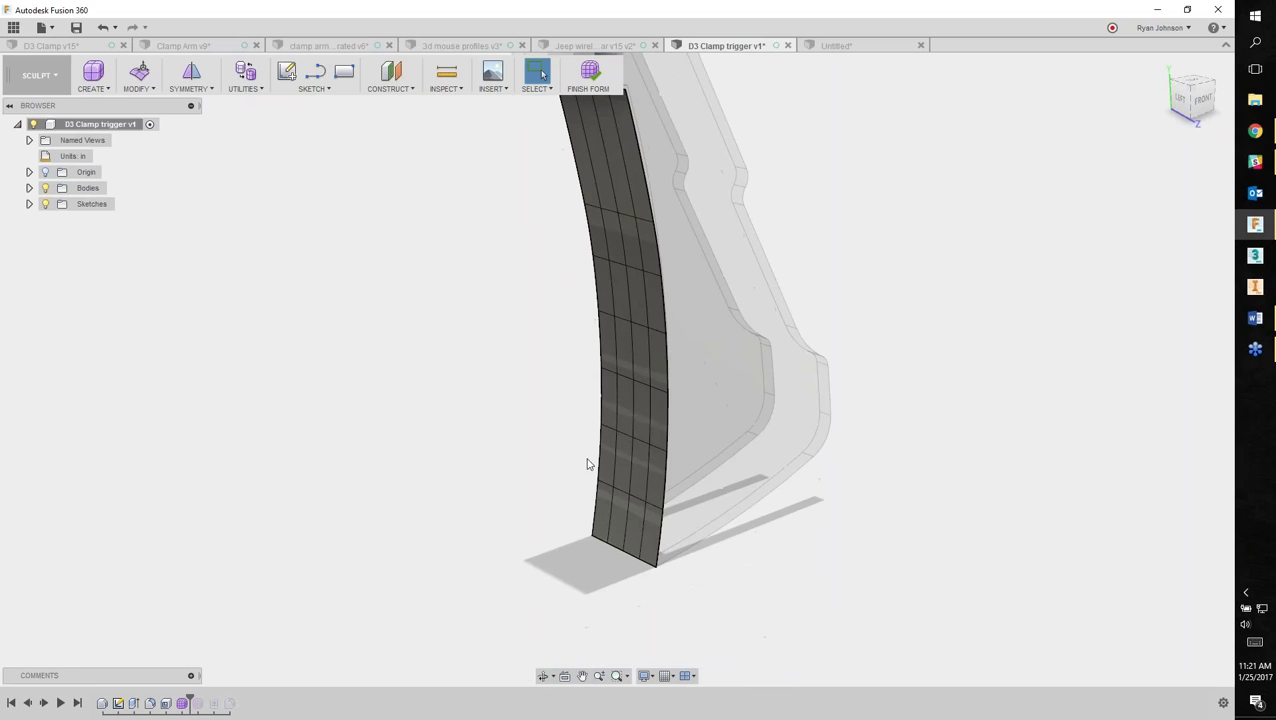
Try to pull four central faces near the T-Spline surface's lower end outward by 0.50 in with Edit Form.
scroll(590, 462, up, 1)
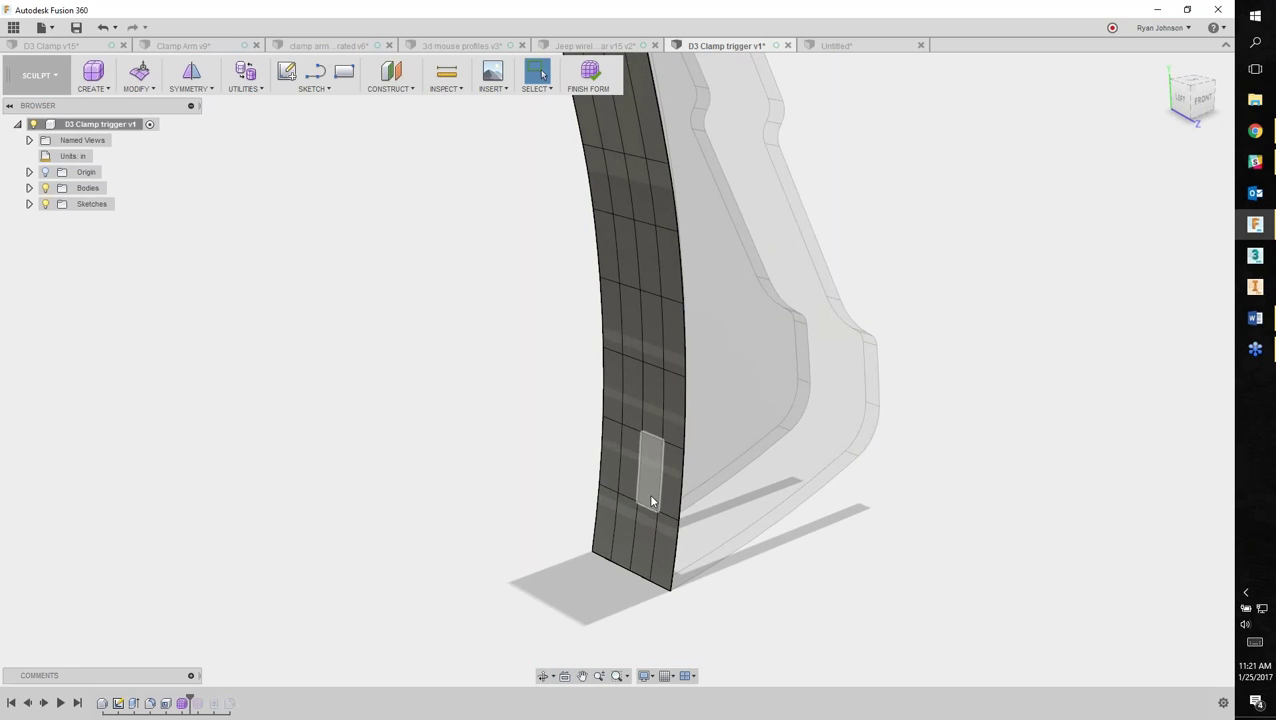
click(650, 500)
shift+click(648, 412)
shift+click(631, 410)
shift+click(626, 457)
right_click(498, 413)
click(531, 390)
shift+middle_drag(532, 421, 522, 421)
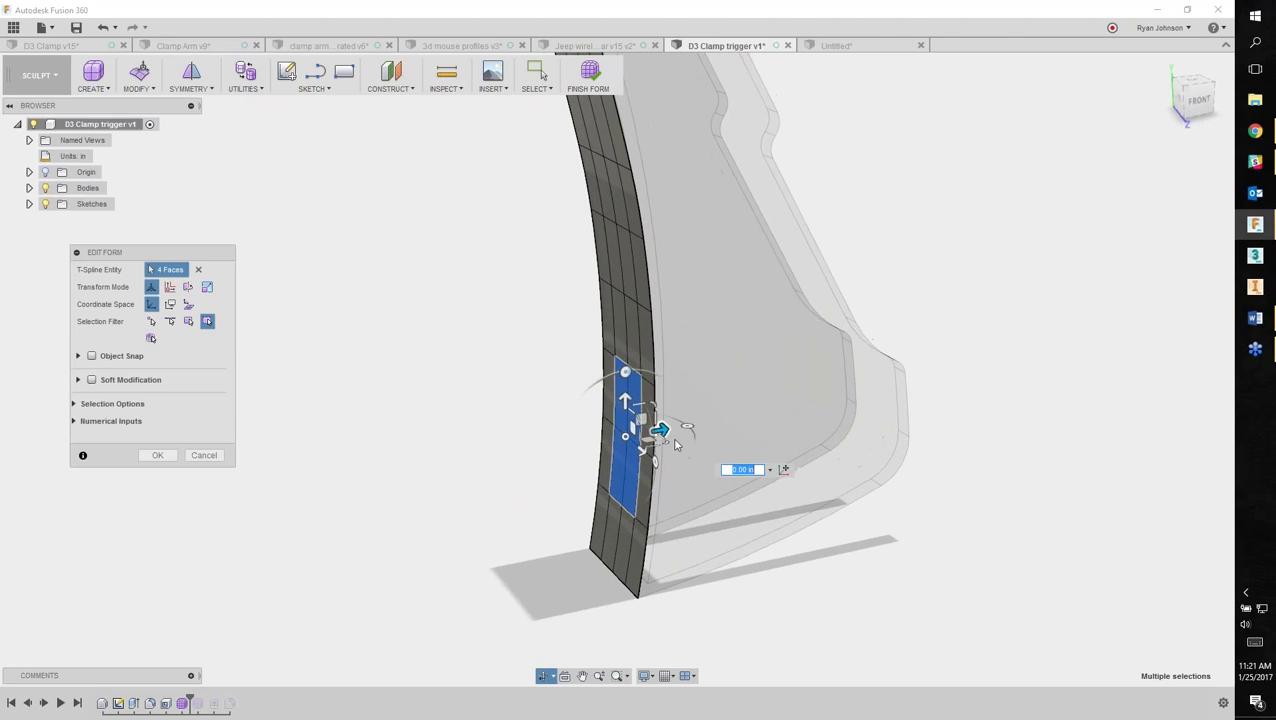
drag(660, 429, 565, 440)
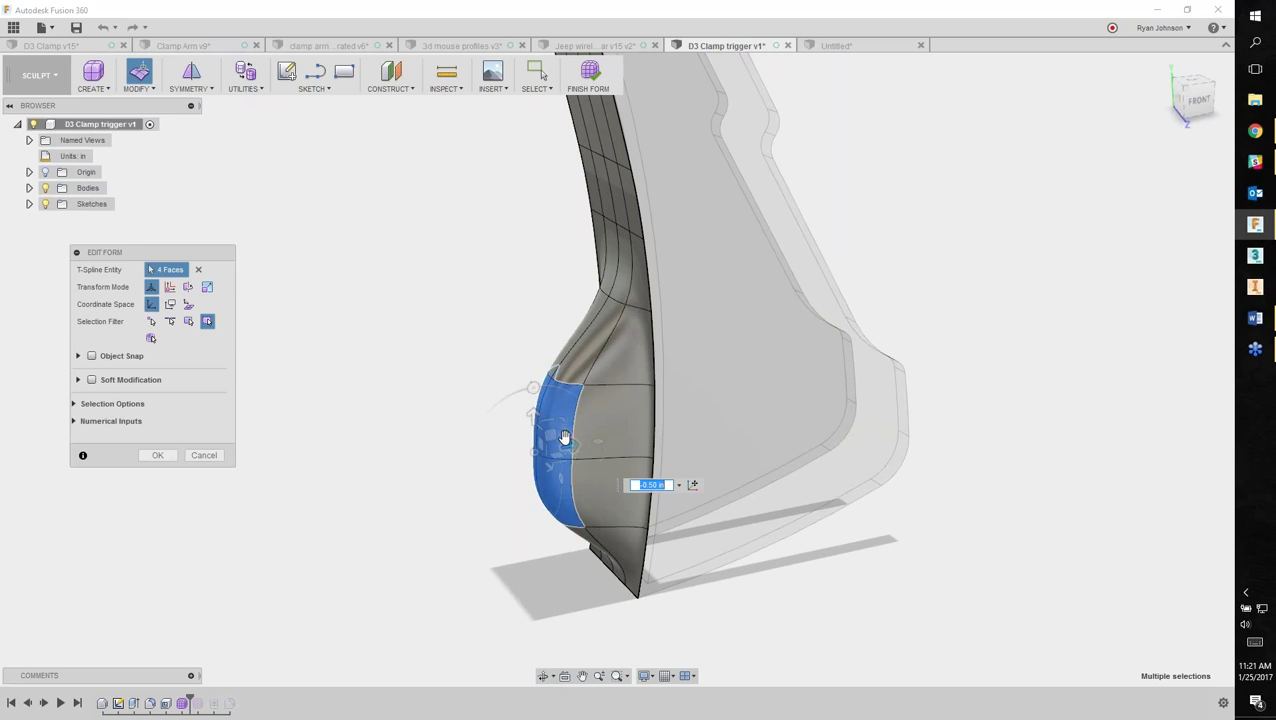
click(214, 453)
Try to extrude the same four faces outward with Edit Form so that new side faces are added around them.
right_click(492, 432)
click(517, 417)
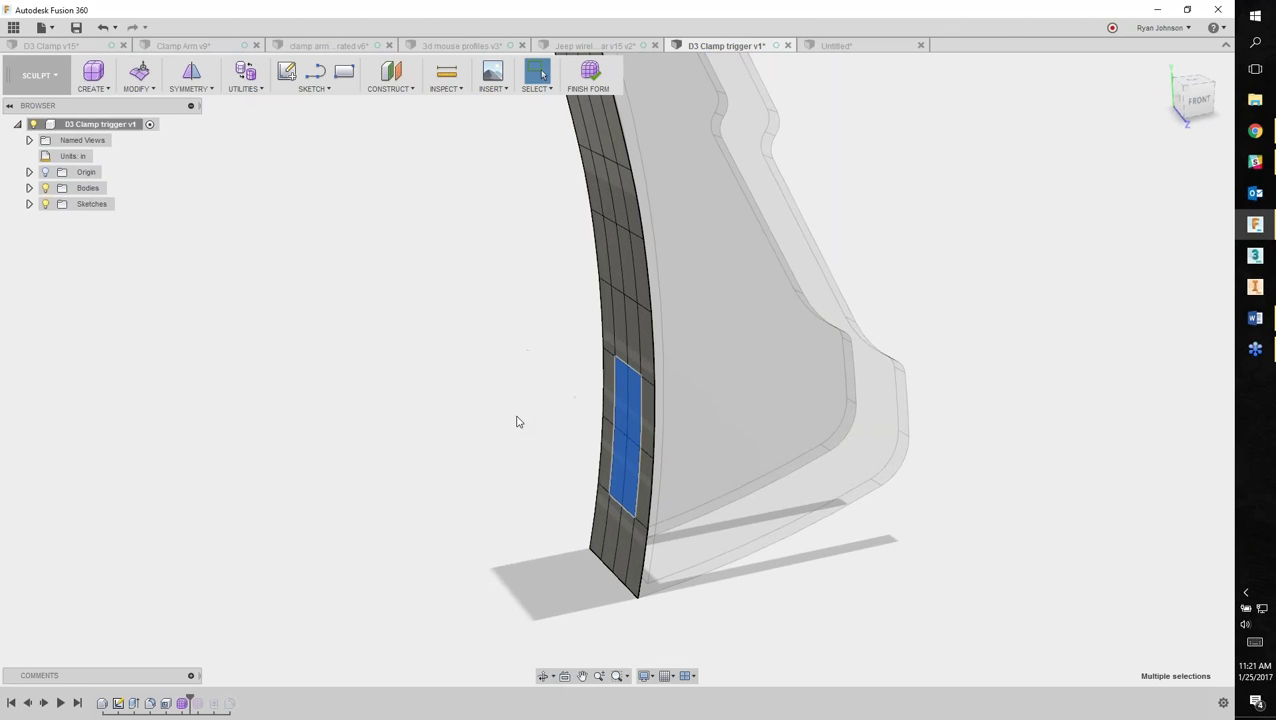
drag(659, 428, 569, 447)
shift+middle_drag(569, 447, 490, 435)
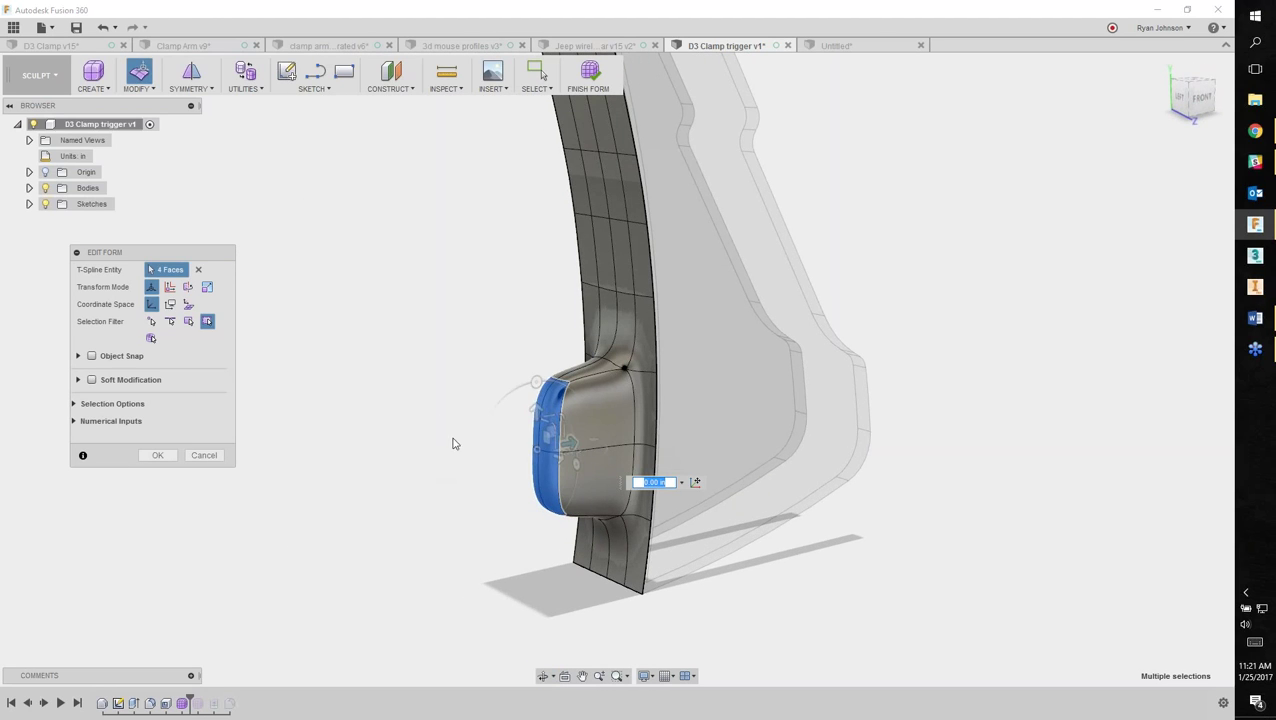
click(210, 452)
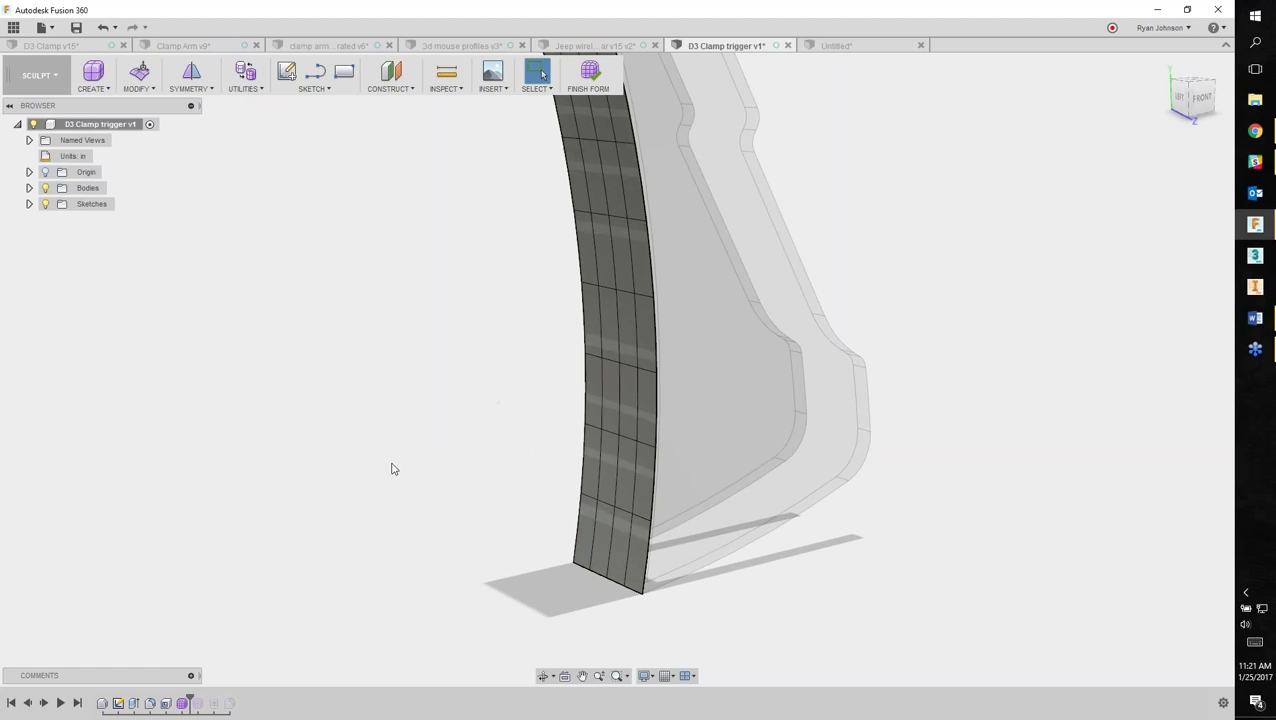
scroll(618, 505, up, 2)
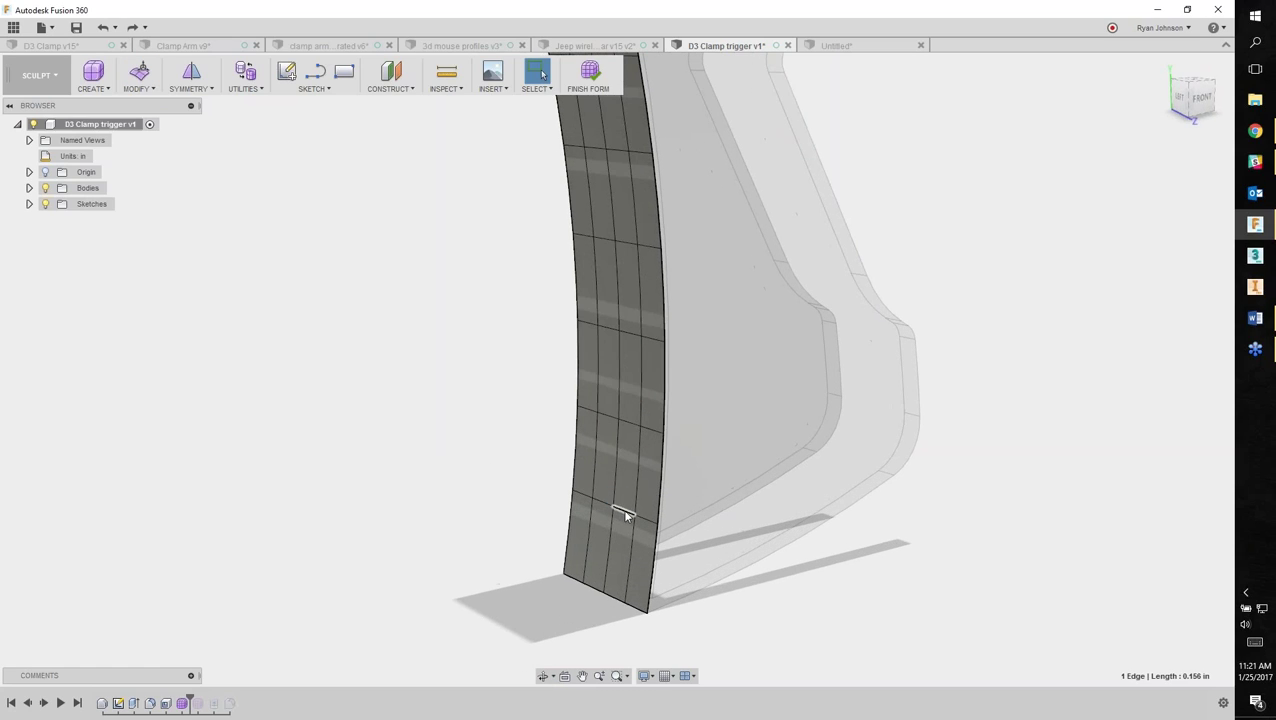
Use Edit Form to pull the two central edges of three alternate crosswise rows on the T-Spline surface outward about 0.45 in.
drag(598, 509, 628, 410)
shift+click(608, 330)
shift+click(596, 150)
right_click(468, 316)
click(505, 298)
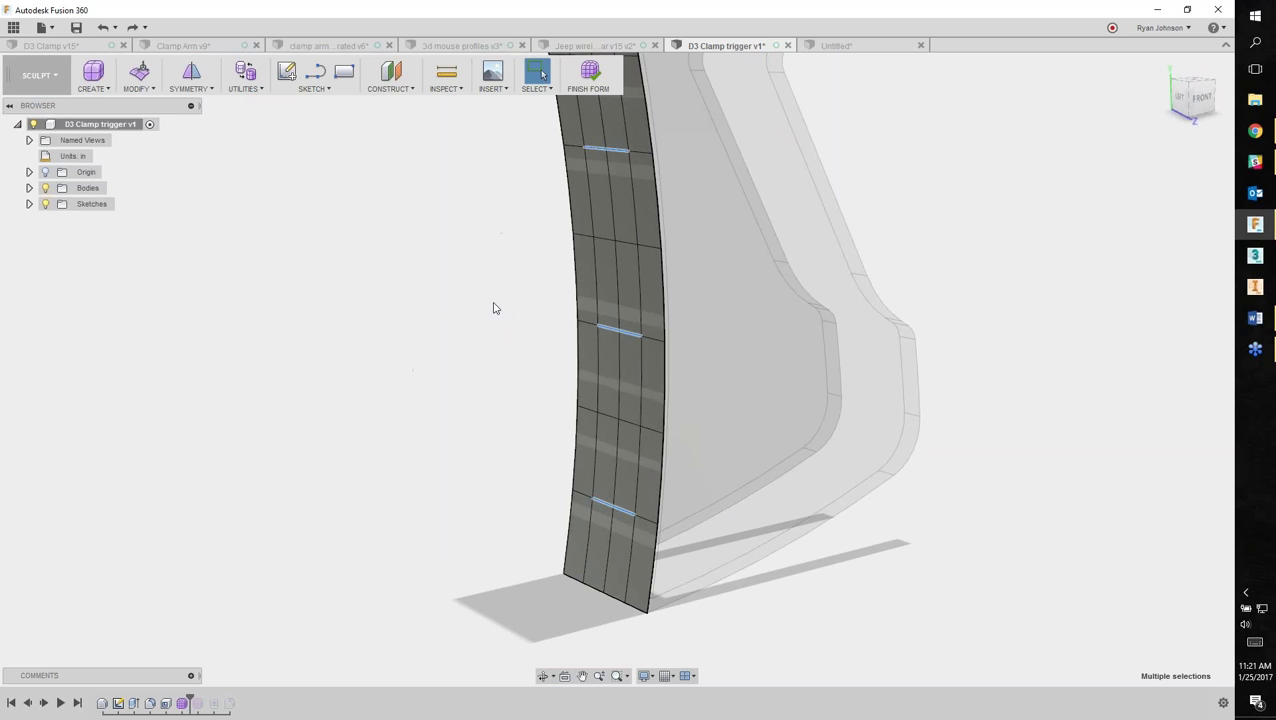
shift+middle_drag(716, 318, 718, 313)
drag(660, 311, 569, 312)
click(1193, 105)
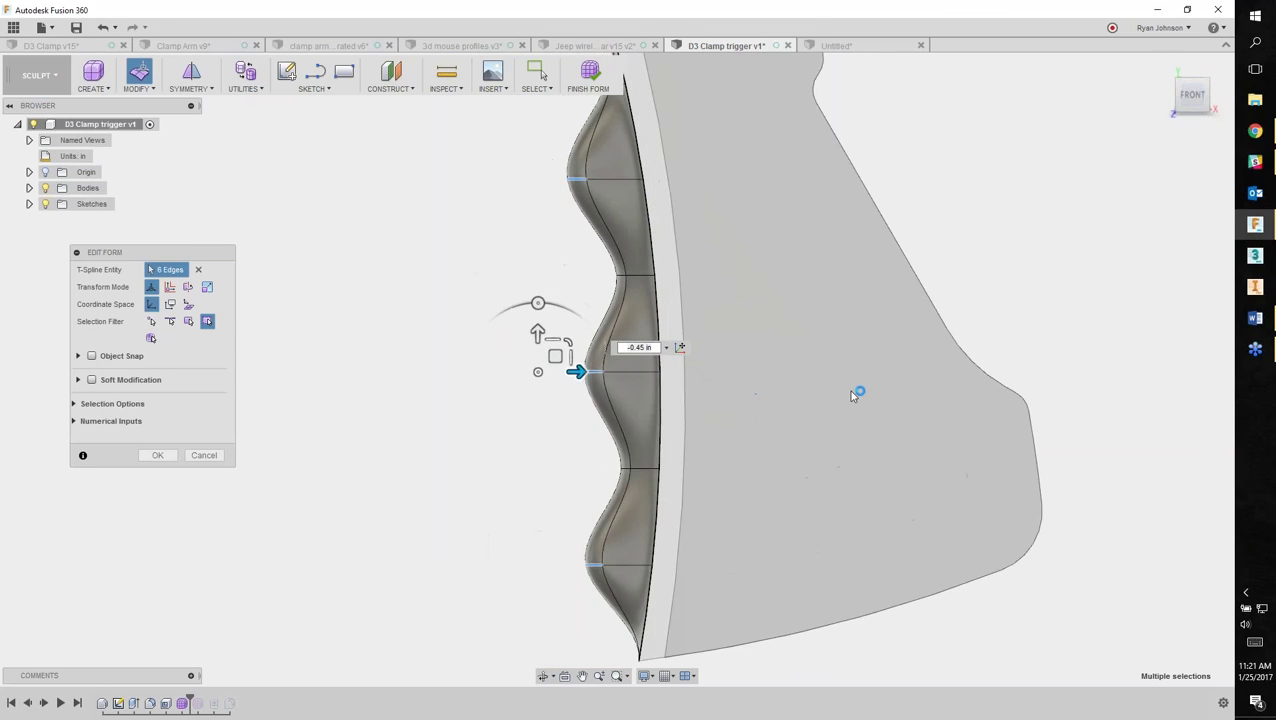
Shift the six selected edges about 0.19 in further outward and 0.34 in up, then rotate them slightly and accept the form edit.
scroll(851, 394, up, 2)
middle_drag(897, 263, 876, 308)
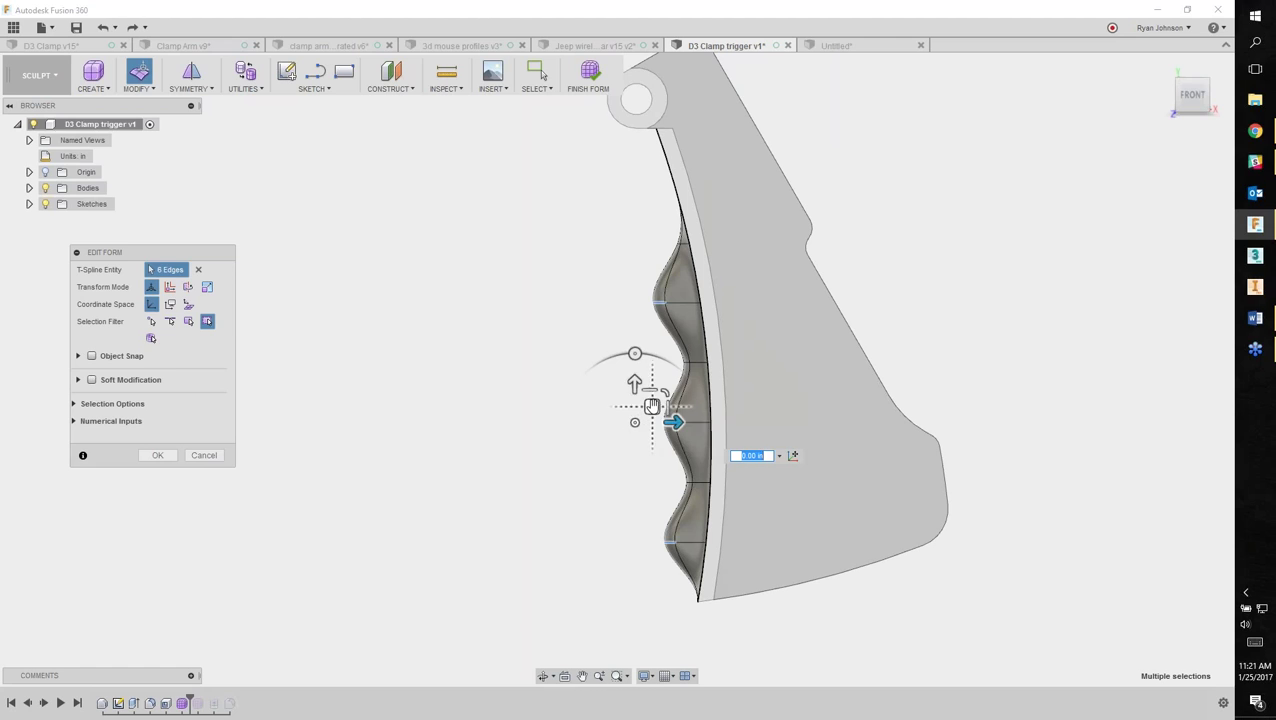
drag(651, 405, 622, 352)
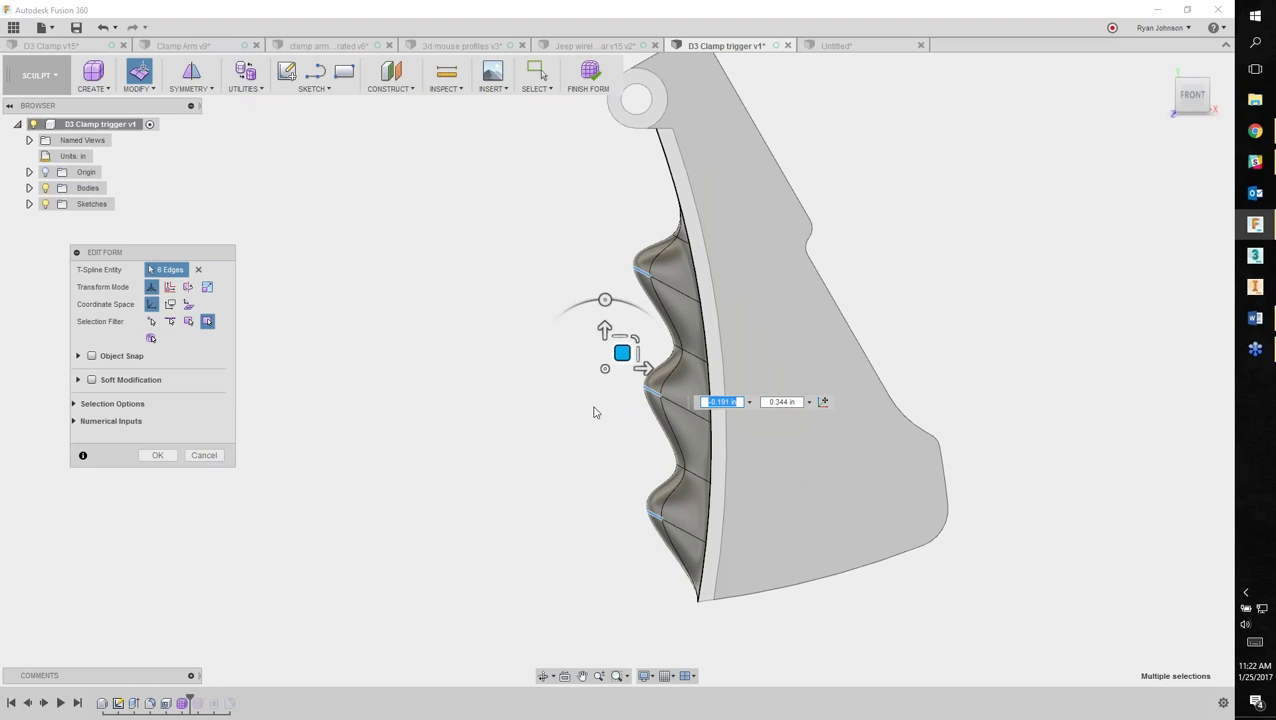
mouse_move(605, 300)
mouse_down()
mouse_move(582, 301)
mouse_move(621, 305)
mouse_up()
mouse_move(540, 518)
shift+middle_down()
mouse_move(669, 512)
mouse_move(542, 512)
shift+middle_up()
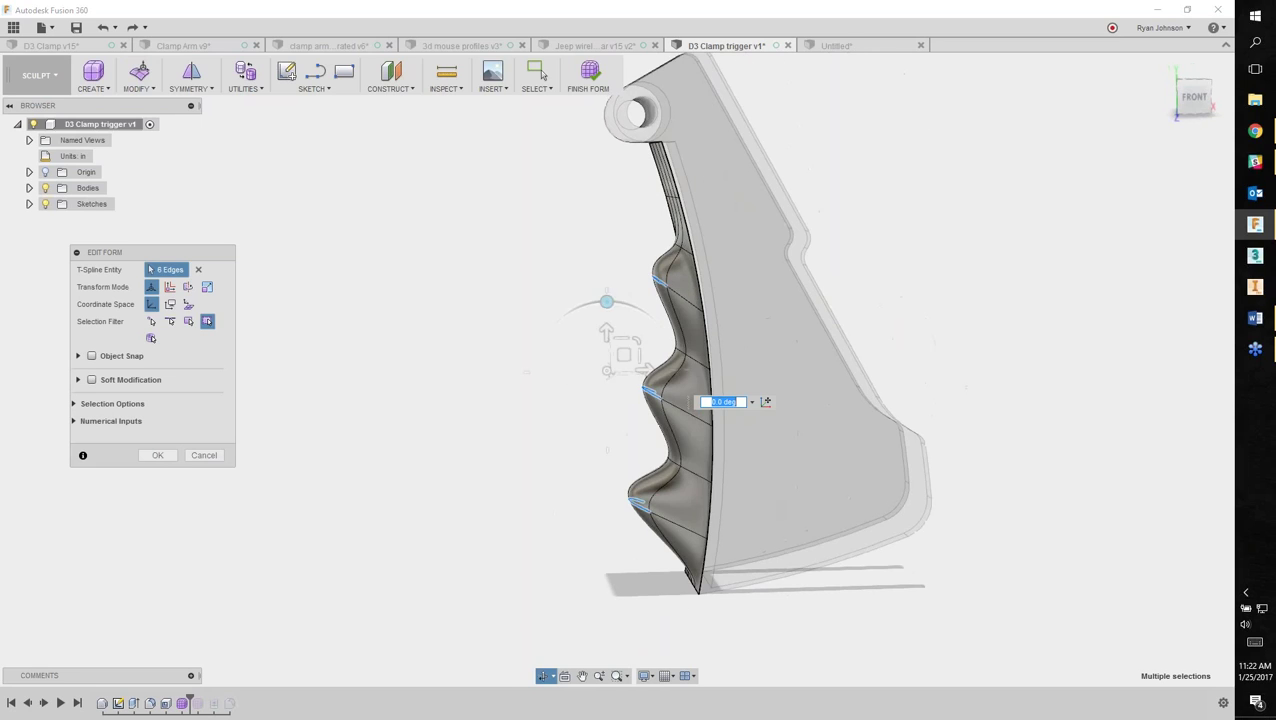
click(484, 441)
click(157, 456)
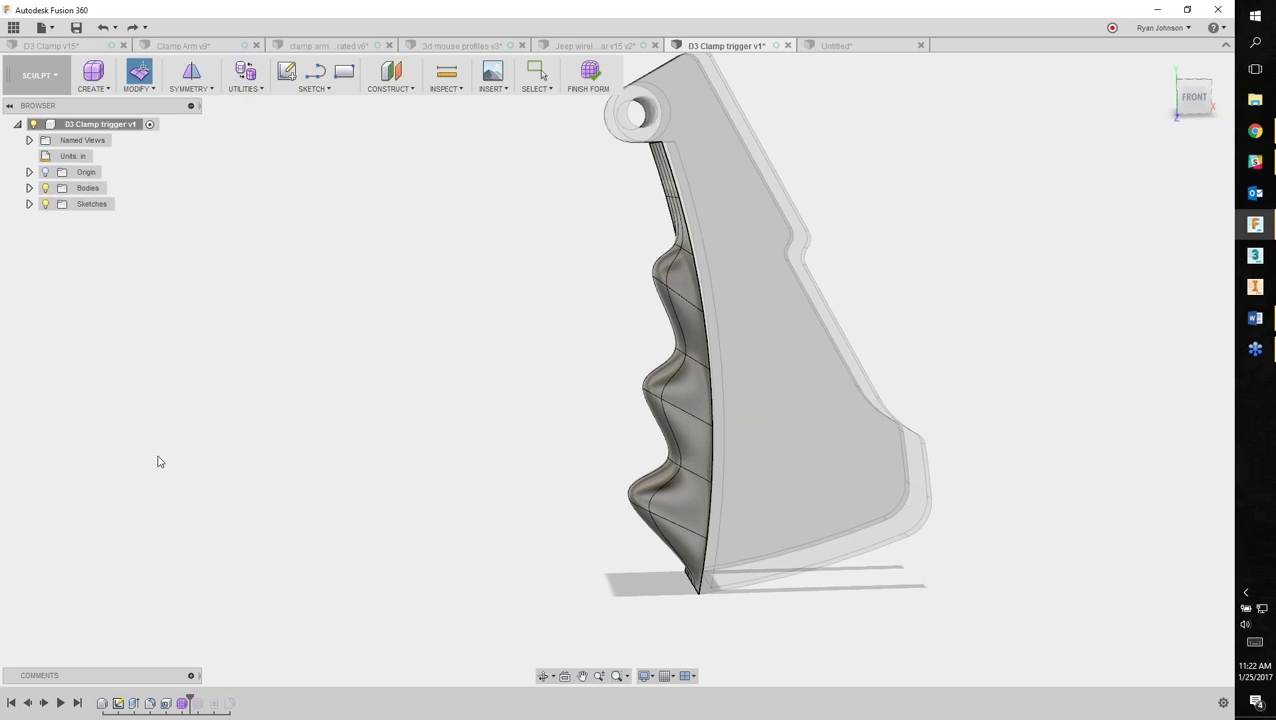
Finish the form and use Replace Face to swap the trigger's curved front face for the sculpted surface.
mouse_move(512, 333)
shift+middle_down()
mouse_move(547, 344)
mouse_move(614, 335)
mouse_move(513, 336)
mouse_move(541, 359)
mouse_move(548, 350)
shift+middle_up()
click(589, 75)
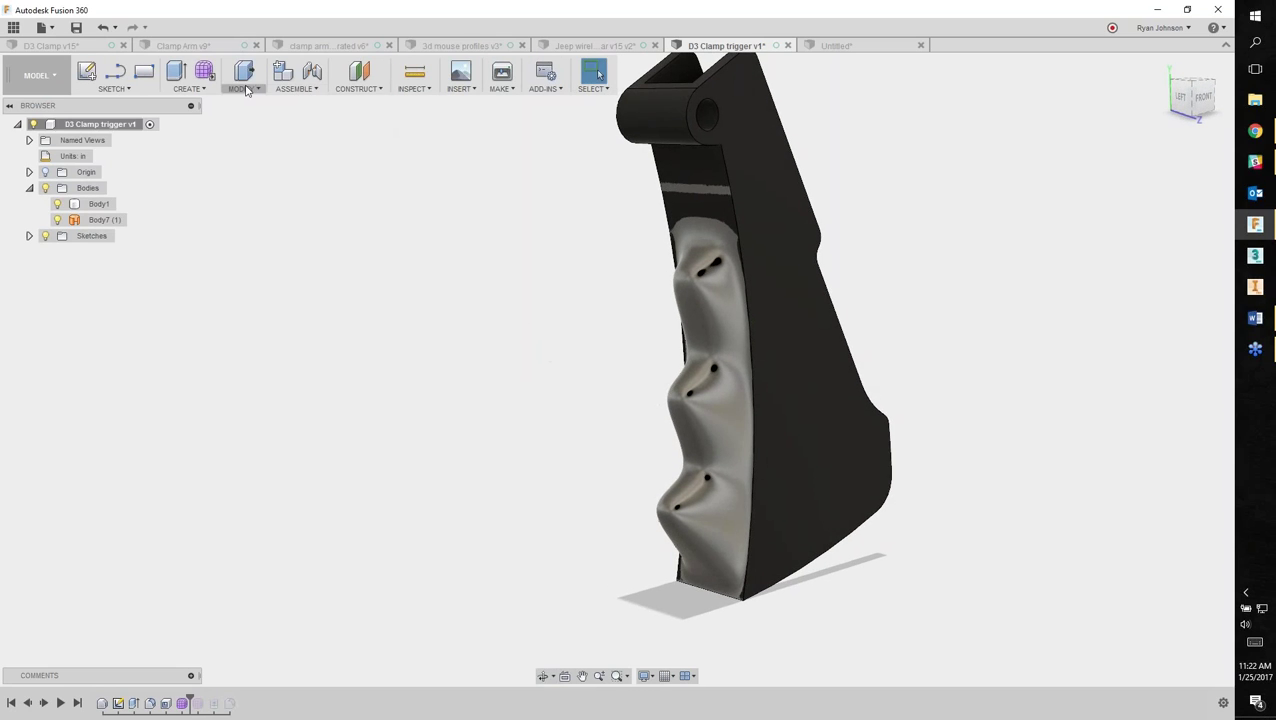
click(185, 88)
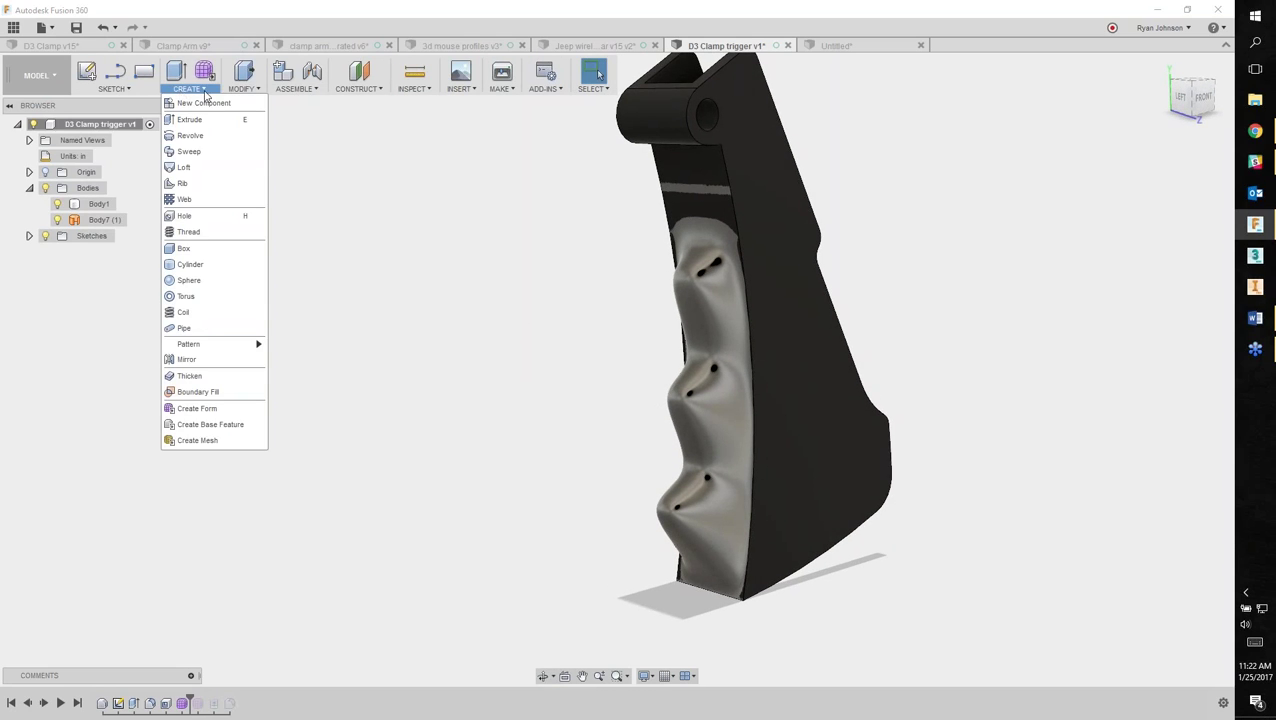
click(241, 88)
click(258, 236)
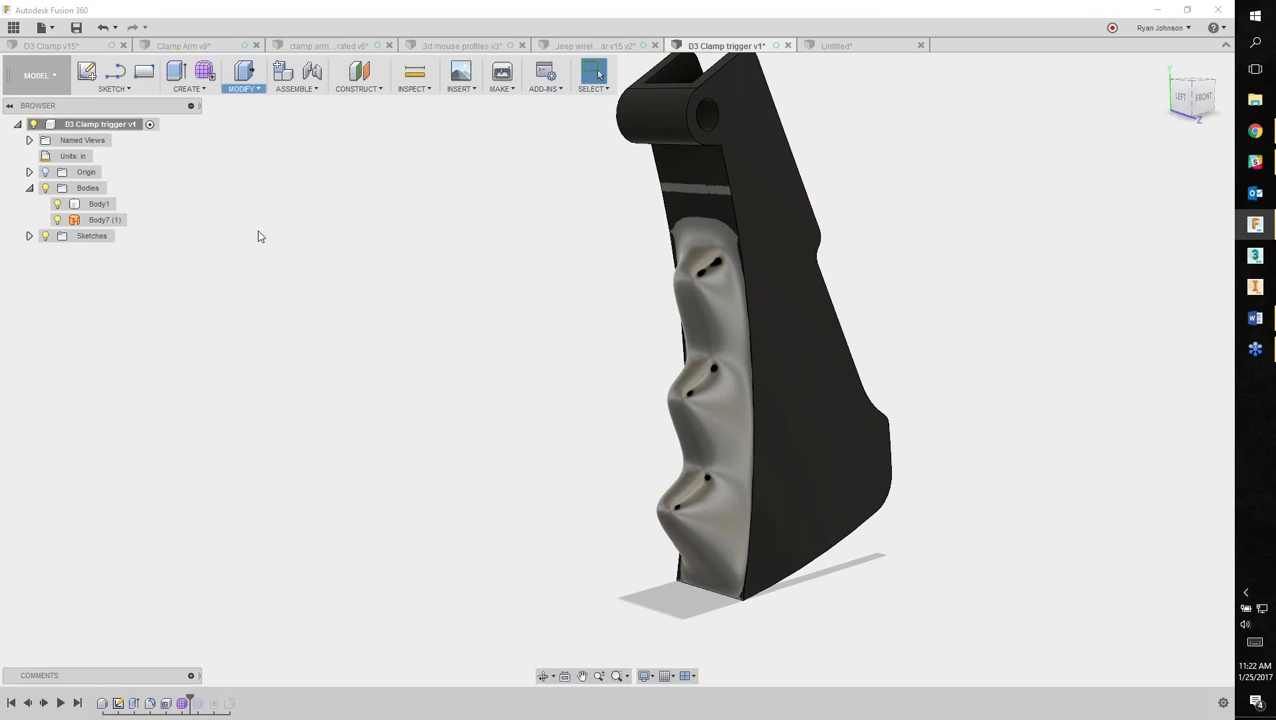
click(713, 275)
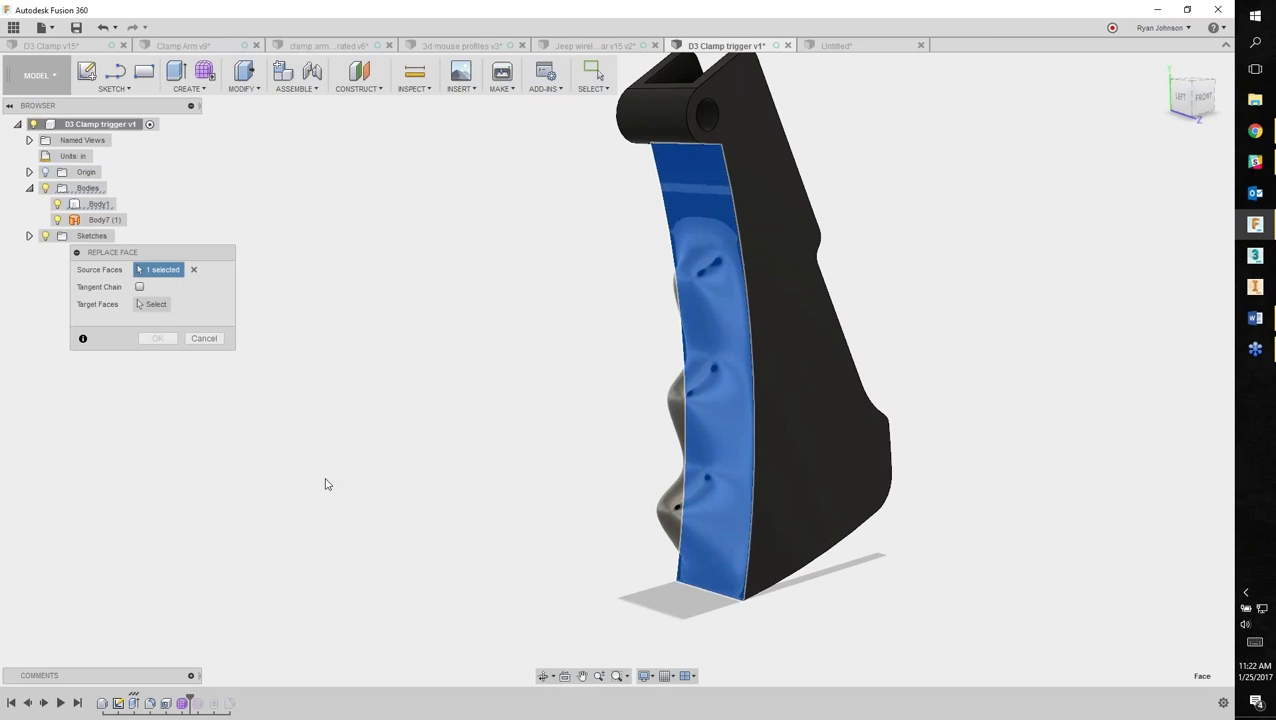
click(155, 304)
click(656, 292)
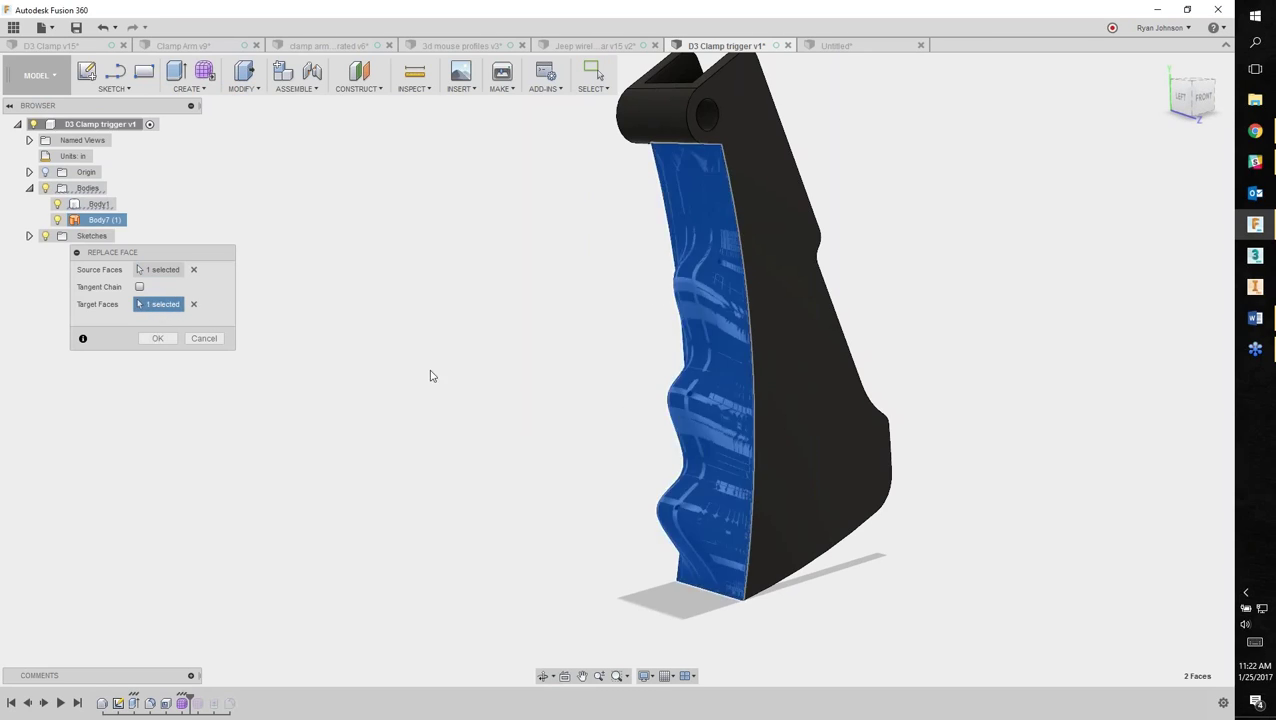
click(158, 338)
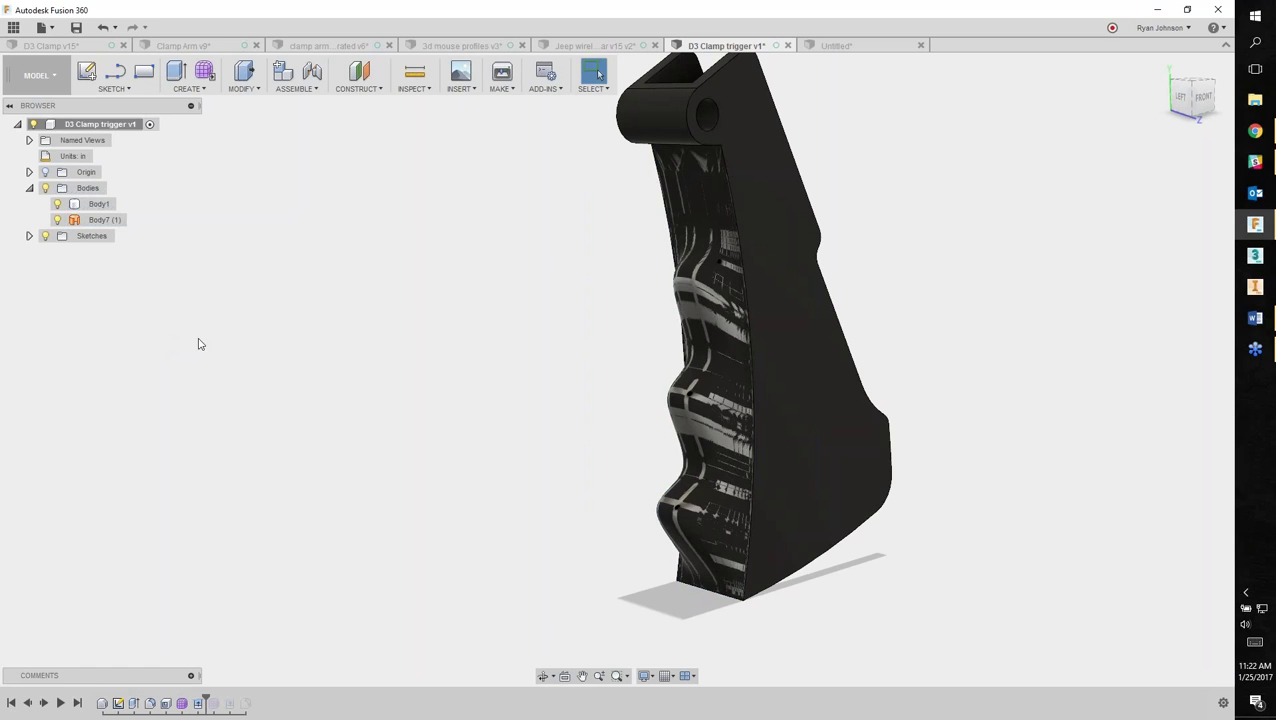
Hide the sculpted surface body and fillet the trigger's lower front edge with a 0.10 in radius.
click(58, 220)
shift+middle_drag(618, 478, 621, 504)
key(f)
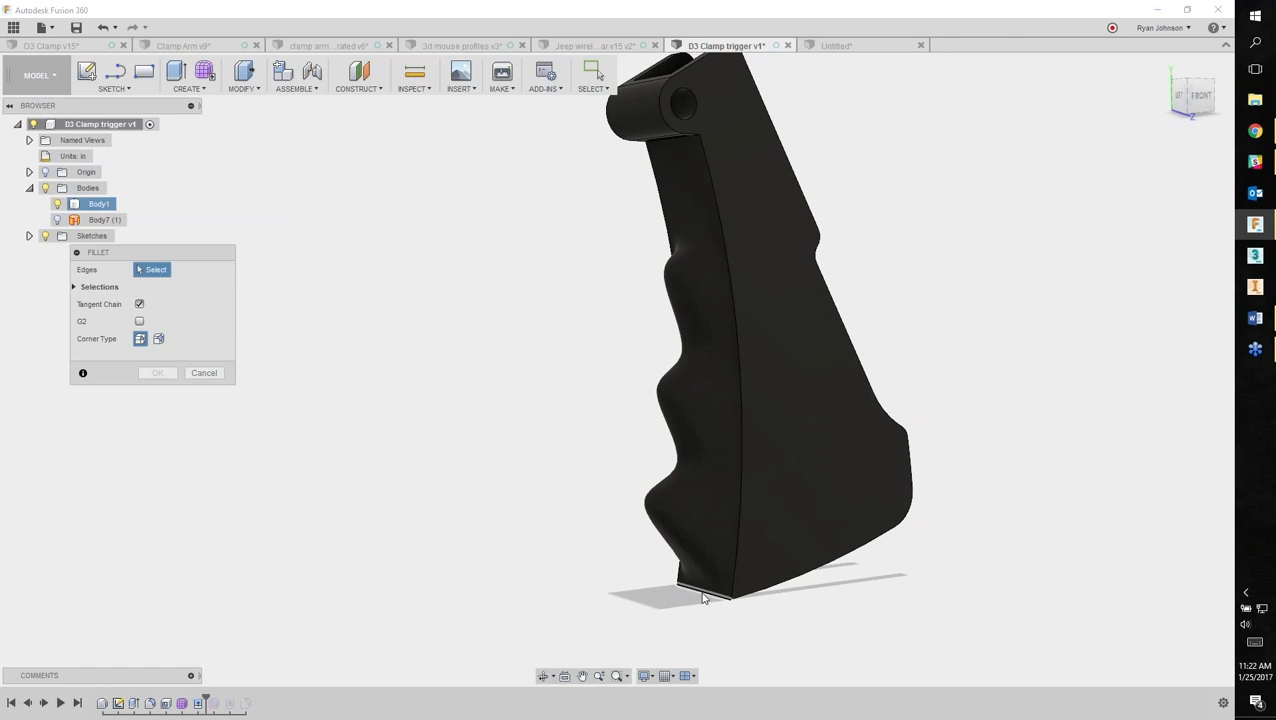
click(702, 597)
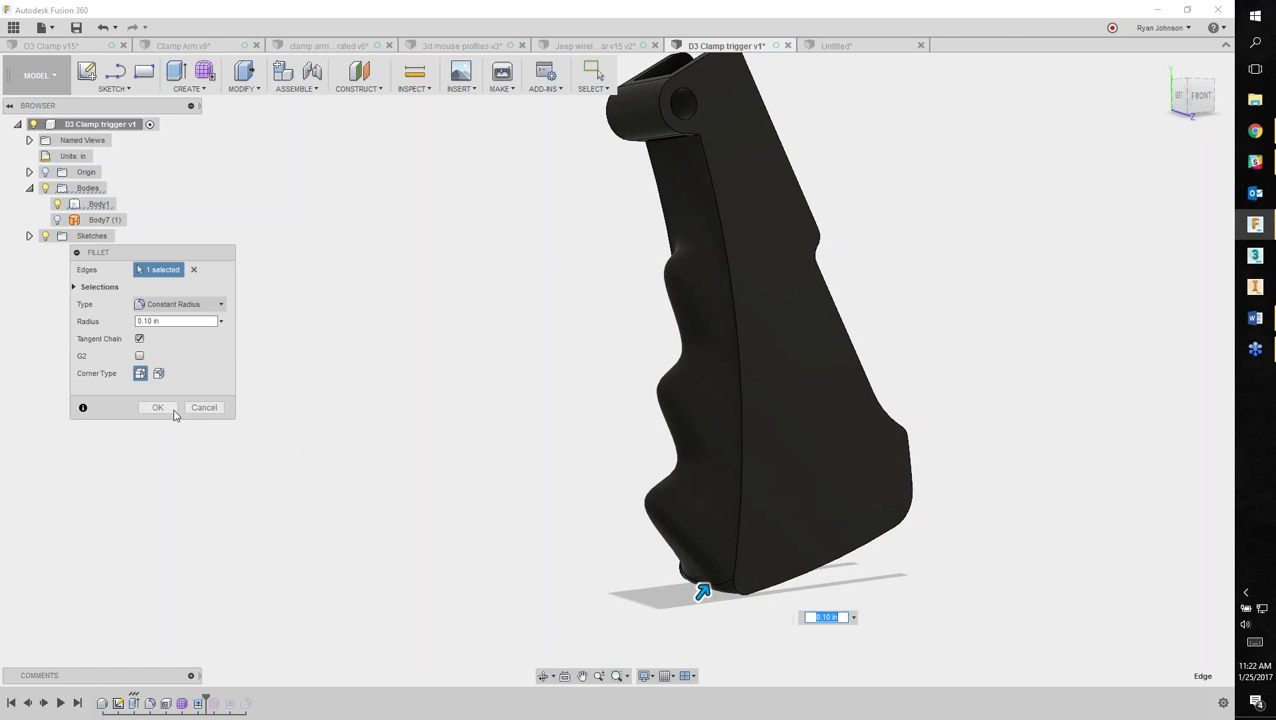
click(172, 410)
Fillet the edge chains along both sides of the trigger with a 0.15 in radius.
key(f)
click(740, 552)
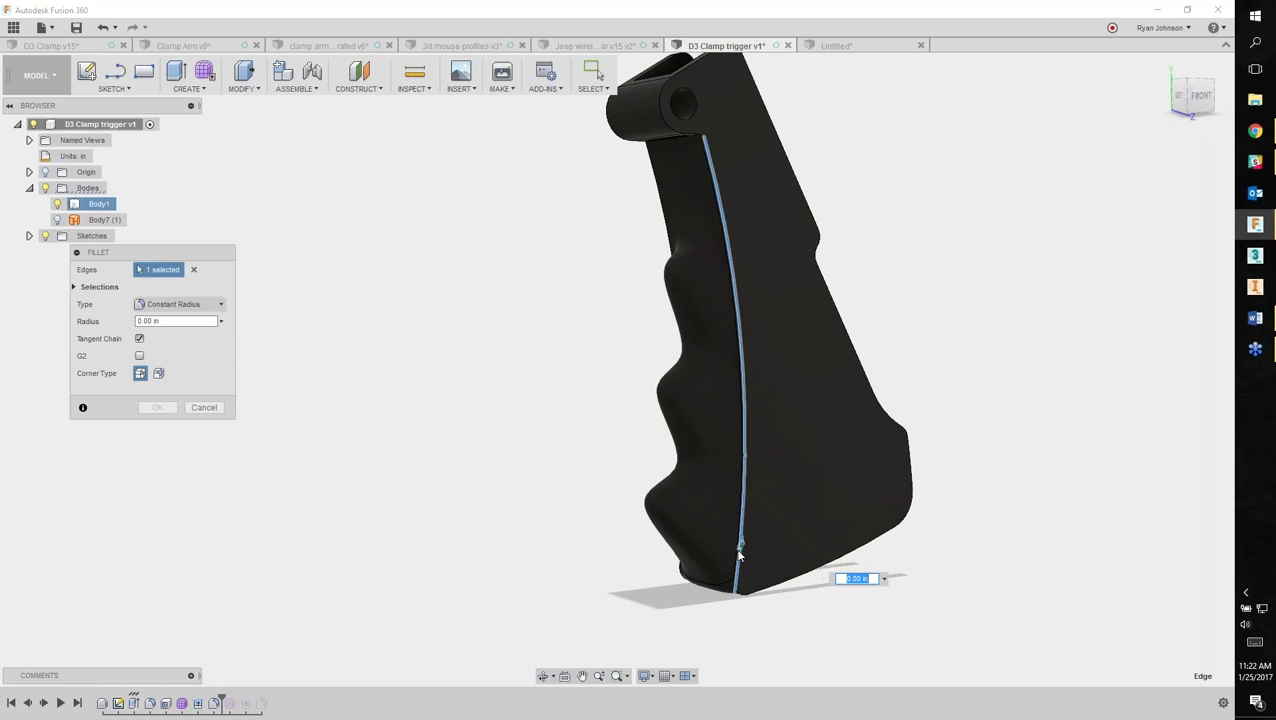
click(650, 594)
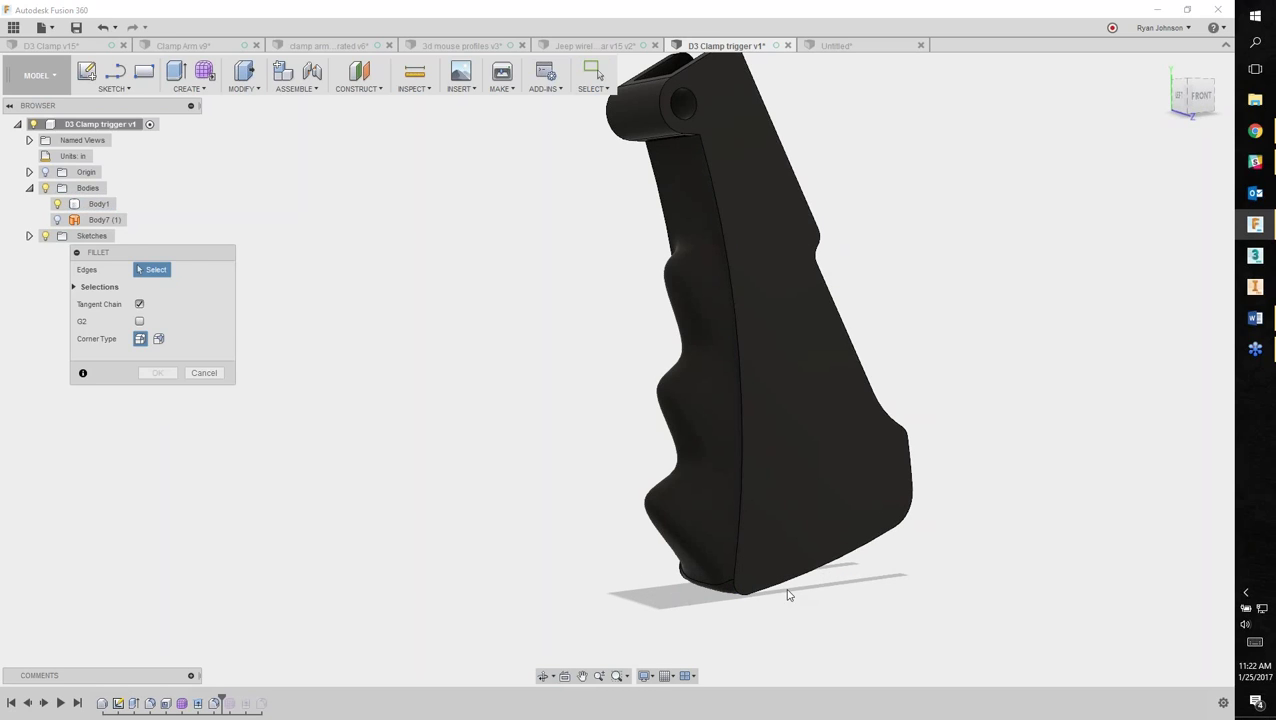
click(676, 581)
click(680, 579)
text(0.15)
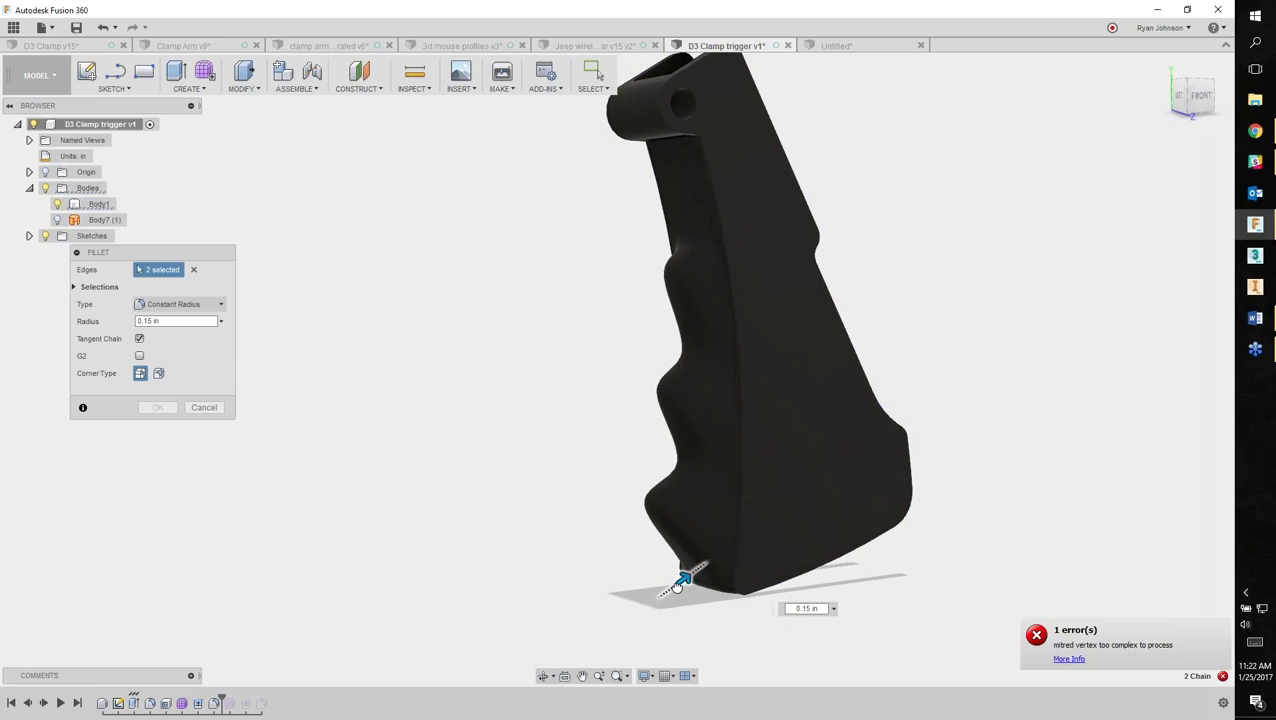
click(157, 407)
shift+middle_drag(362, 465, 426, 489)
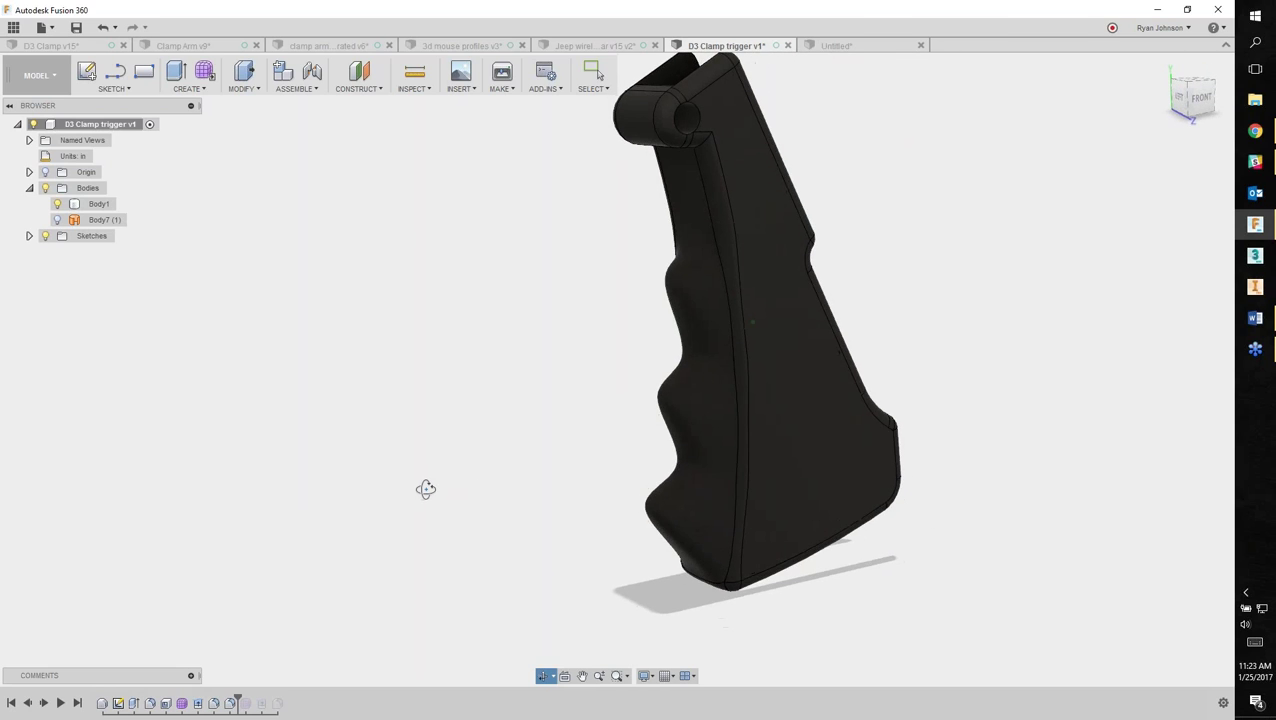
click(596, 73)
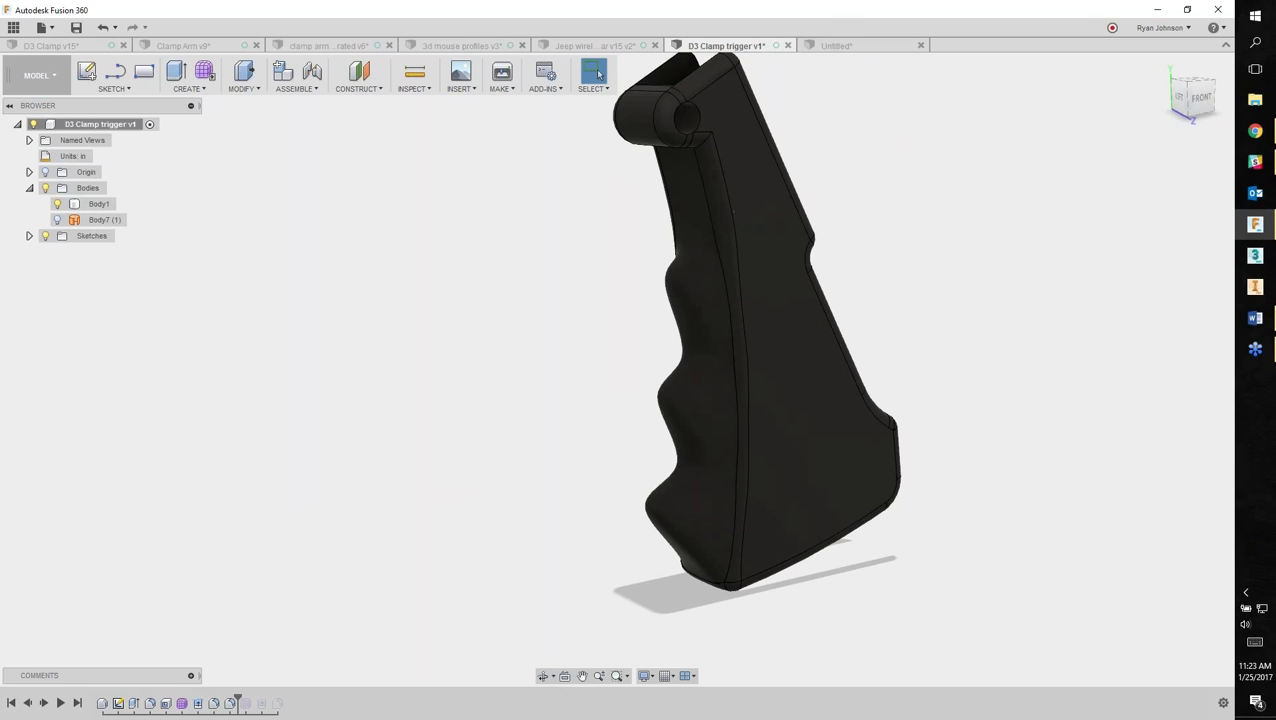
middle_drag(700, 220, 615, 264)
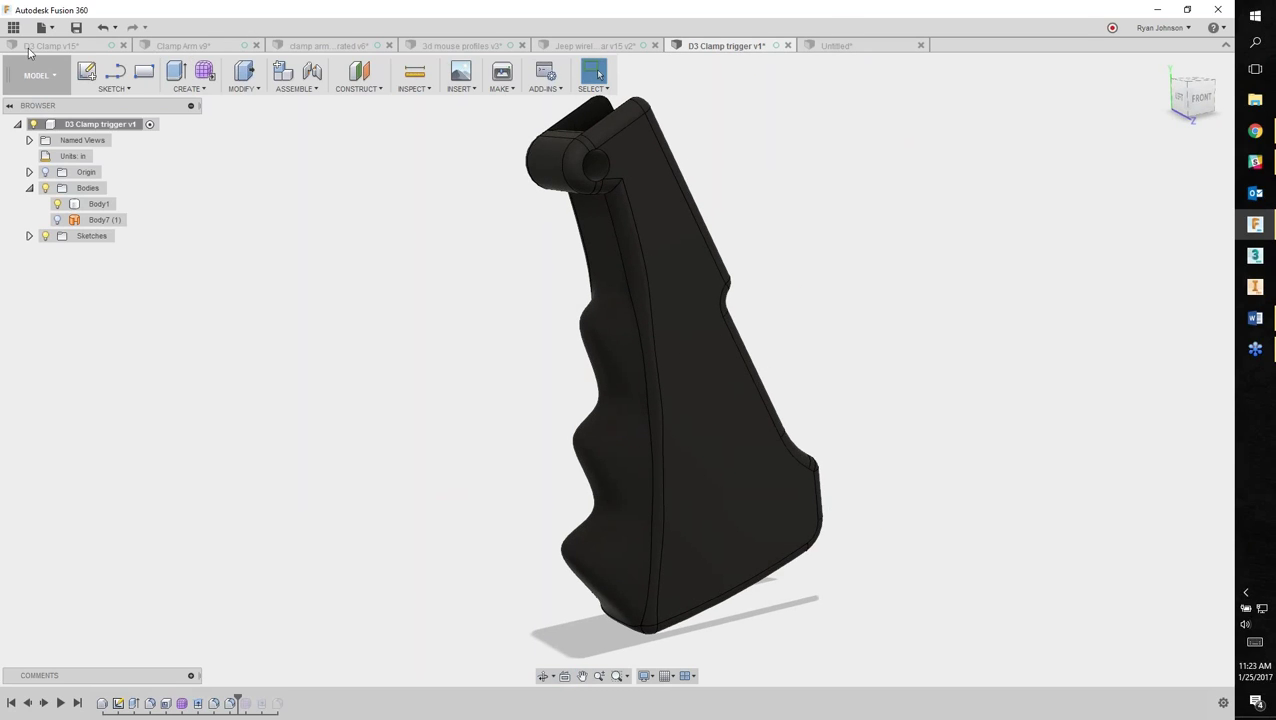
Go through the open documents to the Clamp Arm v9 design and view the arm from the front.
click(583, 46)
click(497, 46)
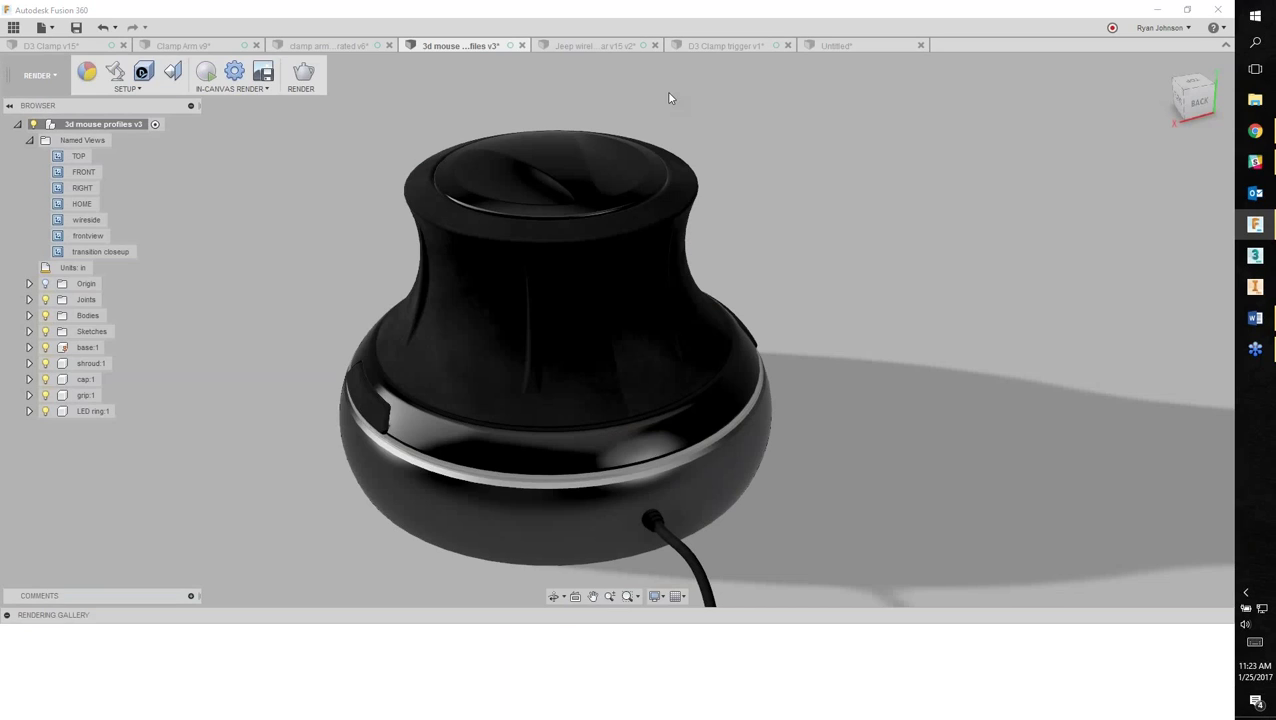
key(ctrl+shift+Tab)
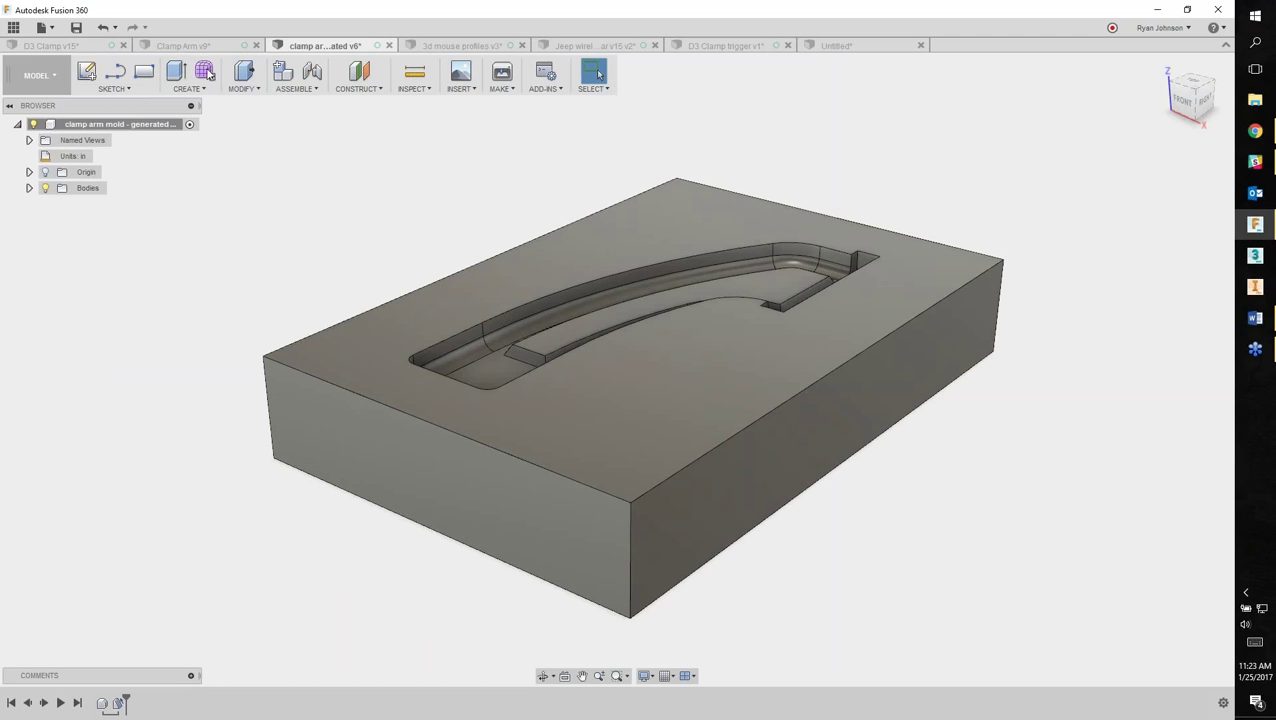
key(ctrl+shift+Tab)
shift+middle_drag(549, 466, 525, 445)
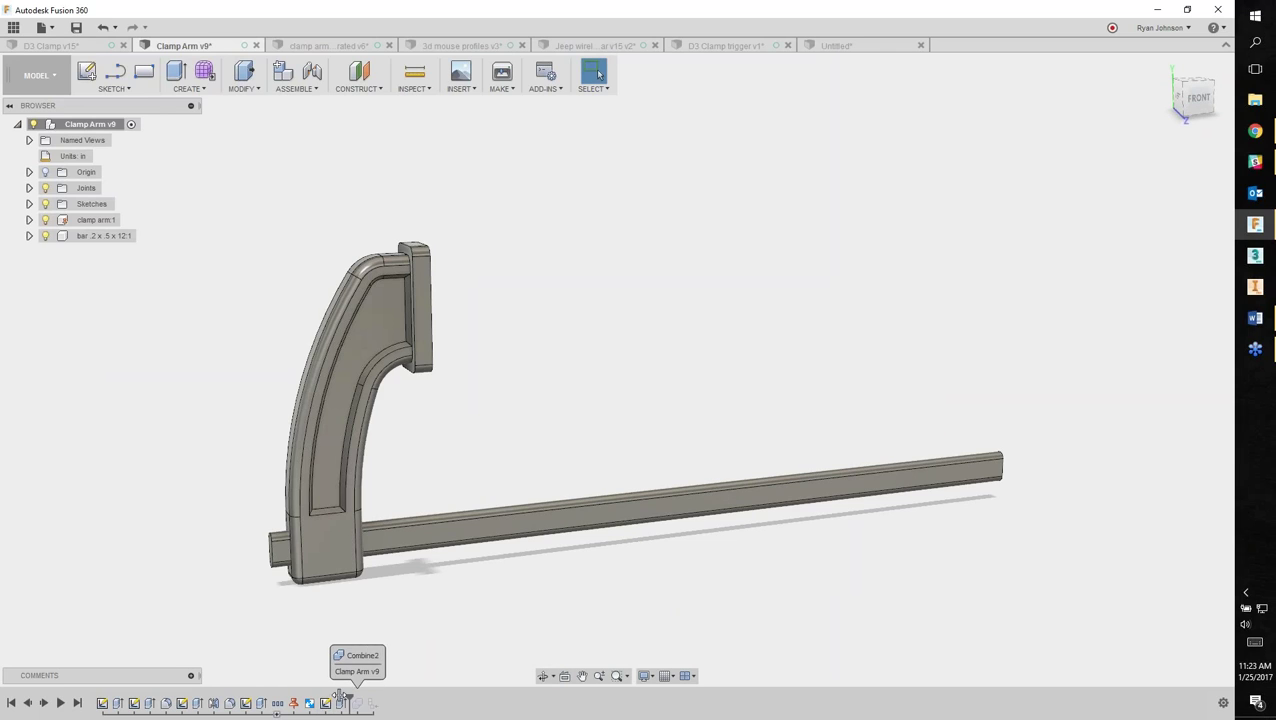
Roll the timeline forward past the mold block's Combine feature and temporarily hide the clamp arm to inspect the cavity.
click(326, 704)
click(341, 704)
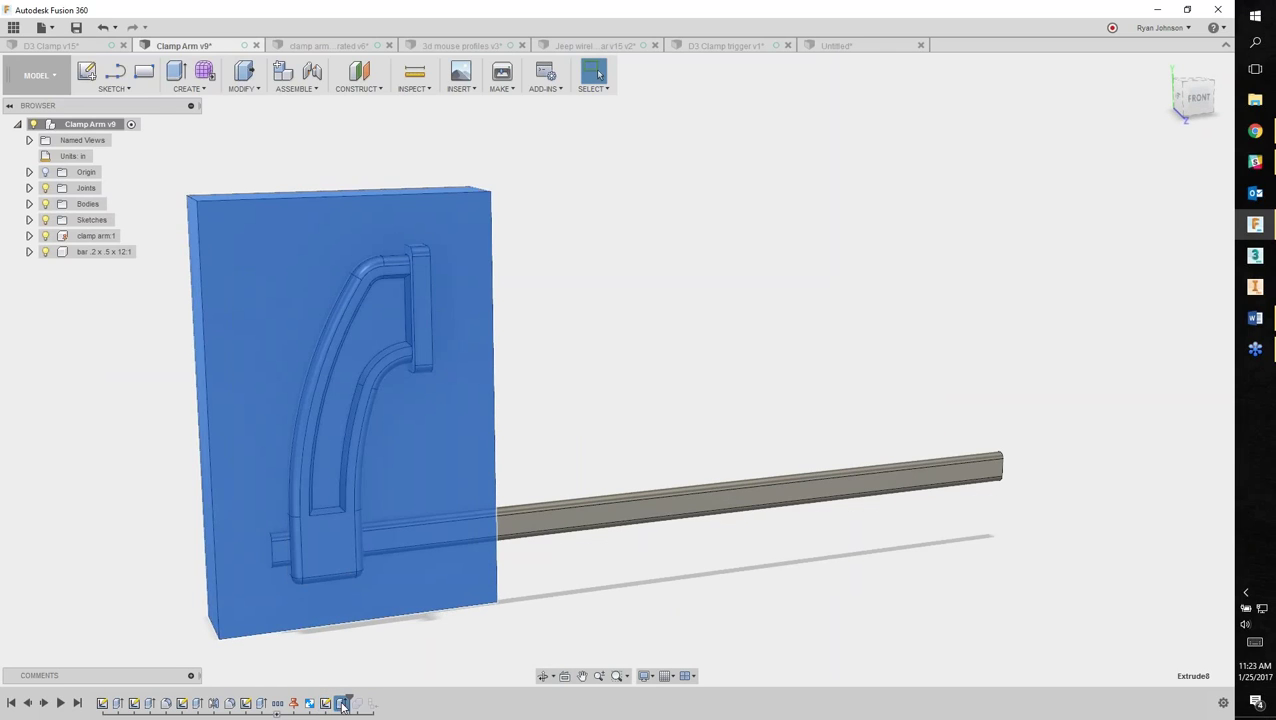
drag(349, 700, 367, 700)
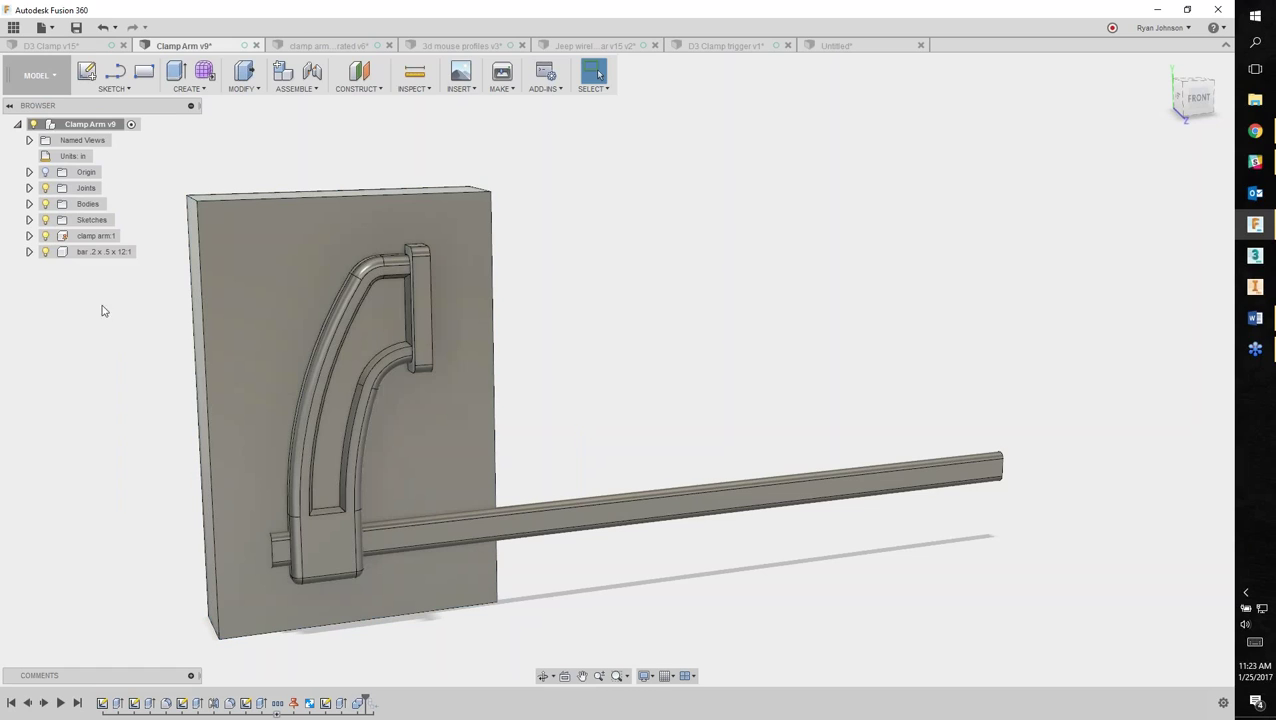
click(44, 236)
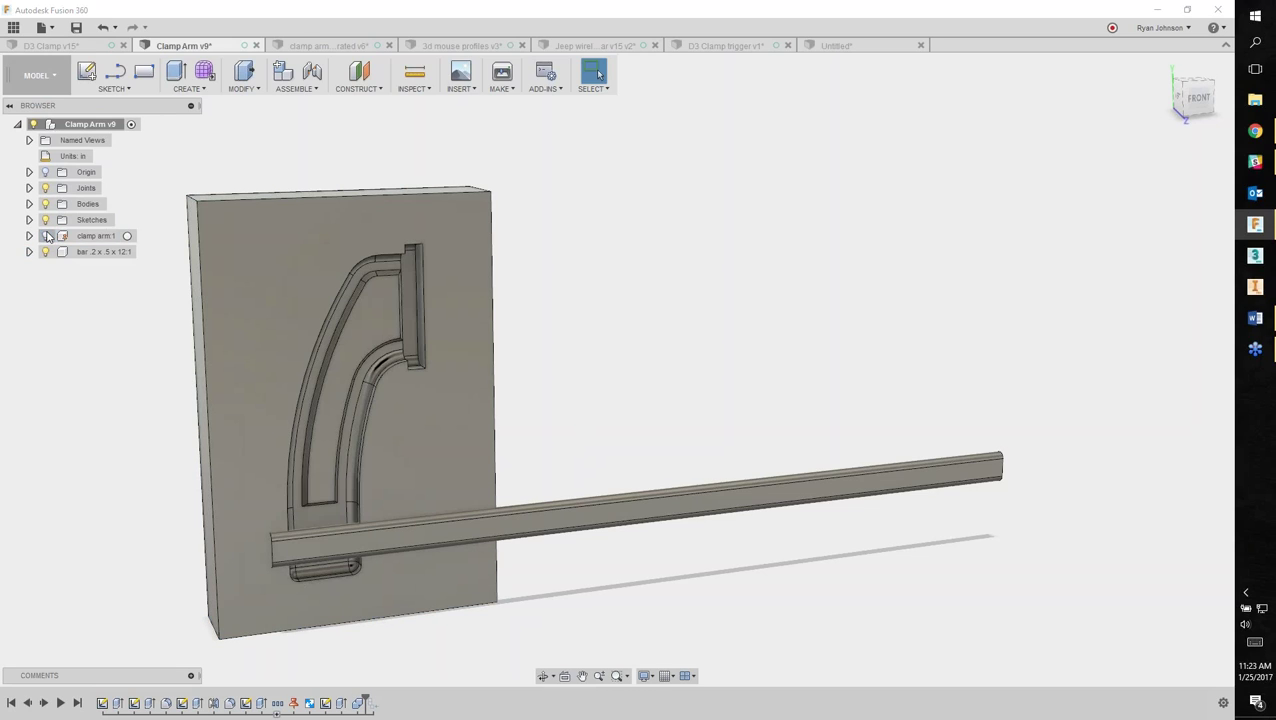
click(44, 236)
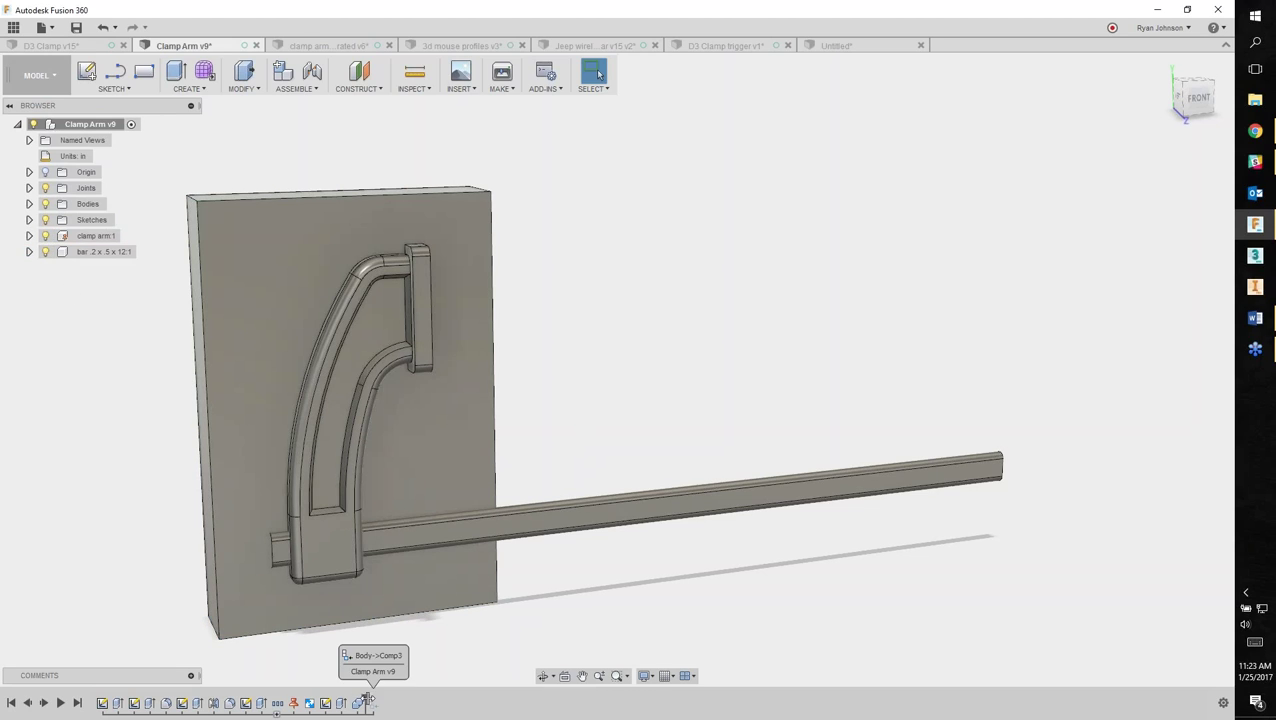
drag(378, 700, 382, 700)
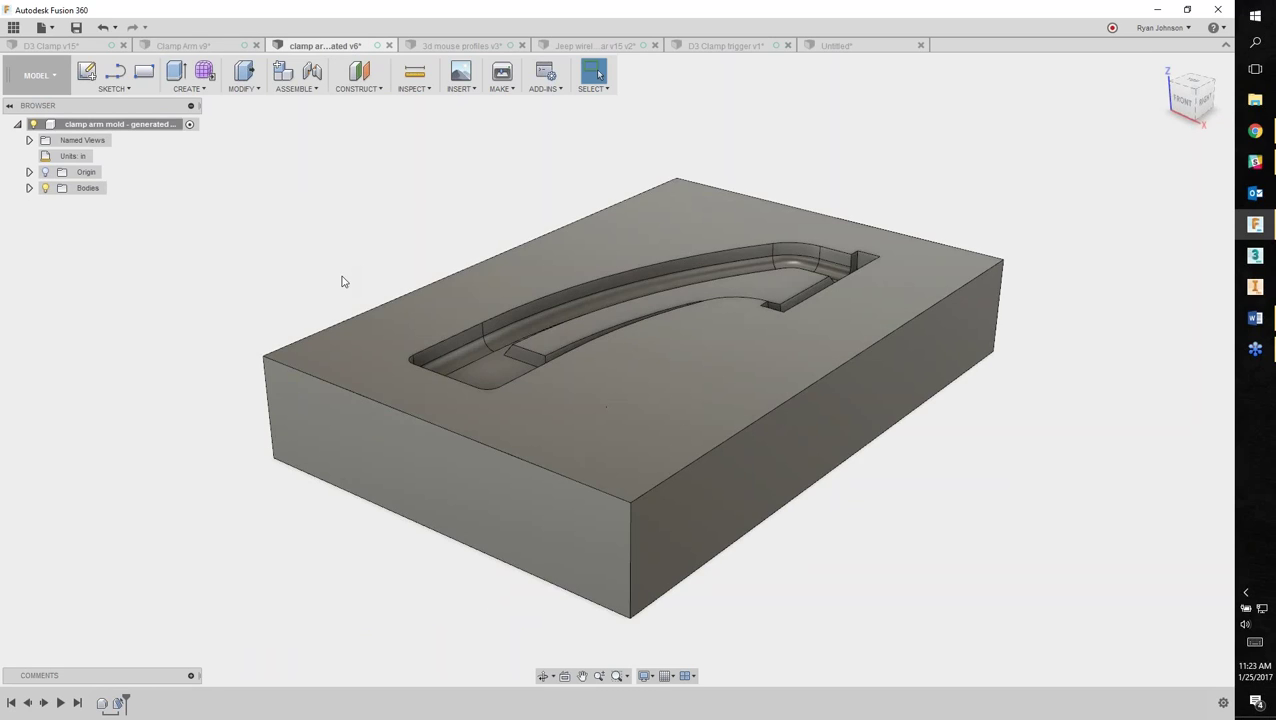
Open the clamp arm mold design in the CAM workspace.
mouse_move(341, 281)
shift+middle_down()
mouse_move(399, 288)
mouse_move(330, 285)
shift+middle_up()
click(38, 78)
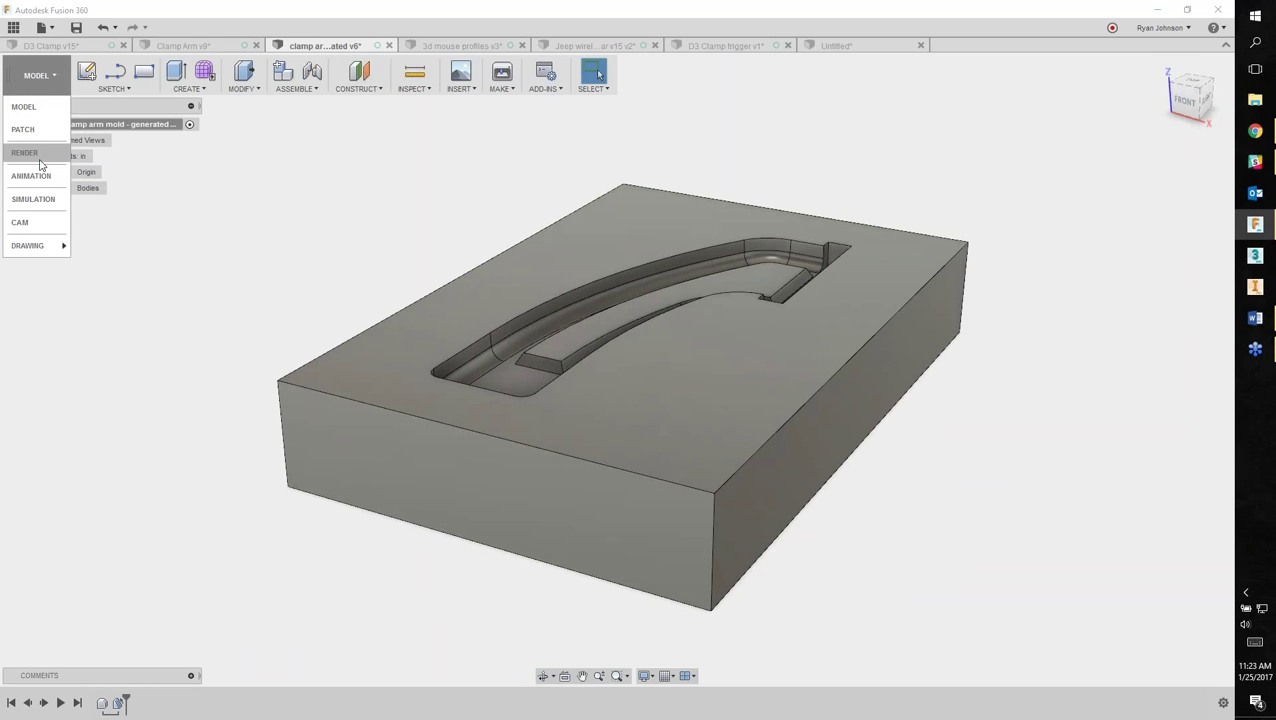
click(24, 222)
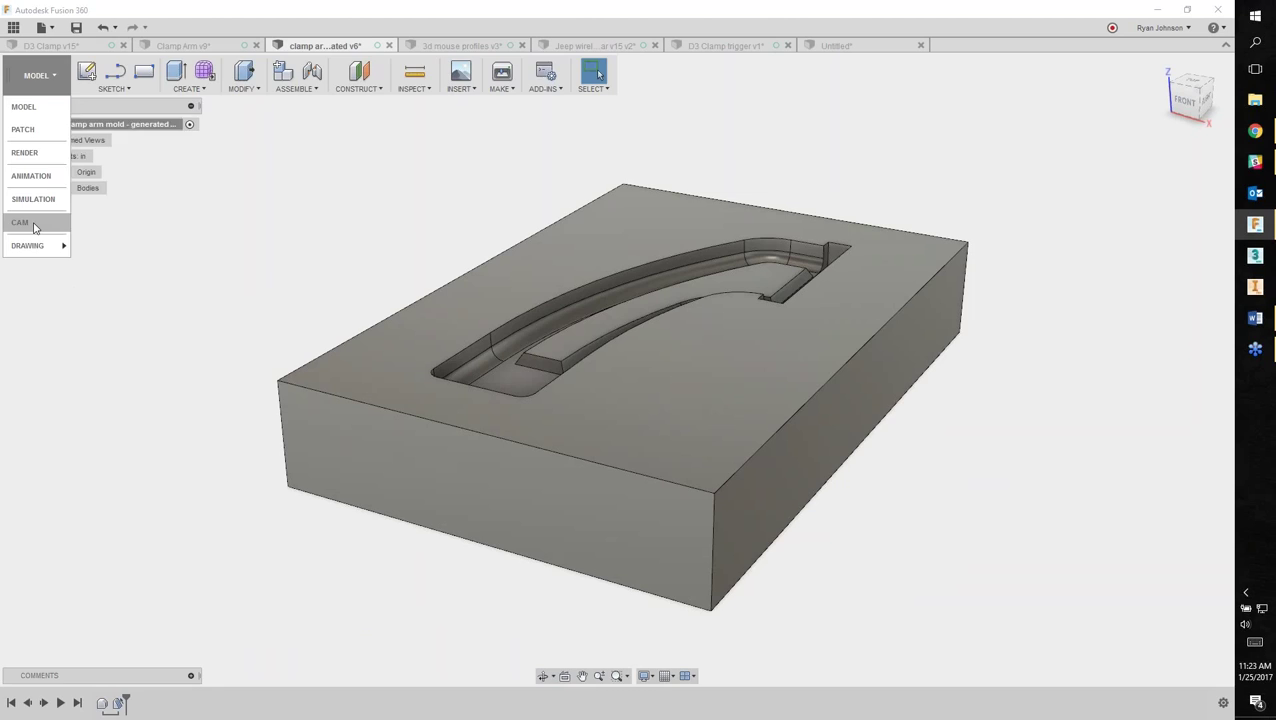
shift+middle_drag(243, 267, 350, 276)
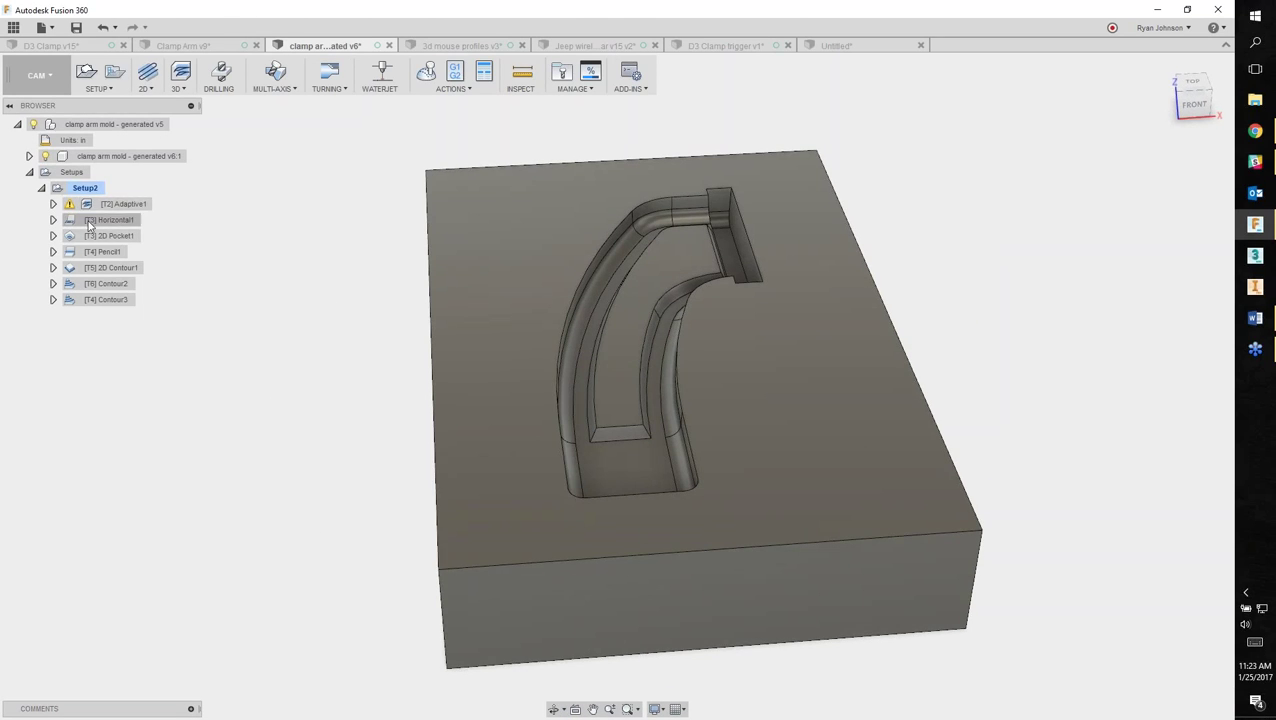
Create a new milling setup for the mold block with stock side and top offsets of 0 in.
click(86, 74)
shift+middle_drag(391, 388, 582, 308)
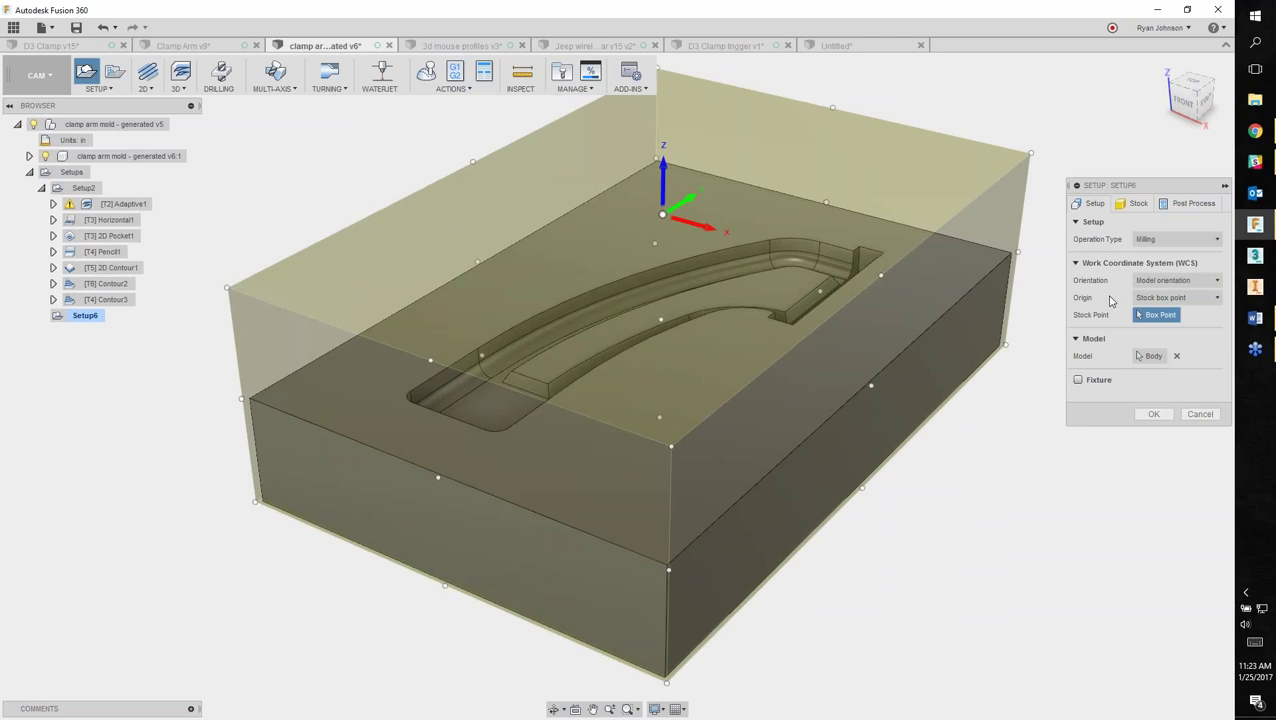
click(1136, 206)
click(1161, 272)
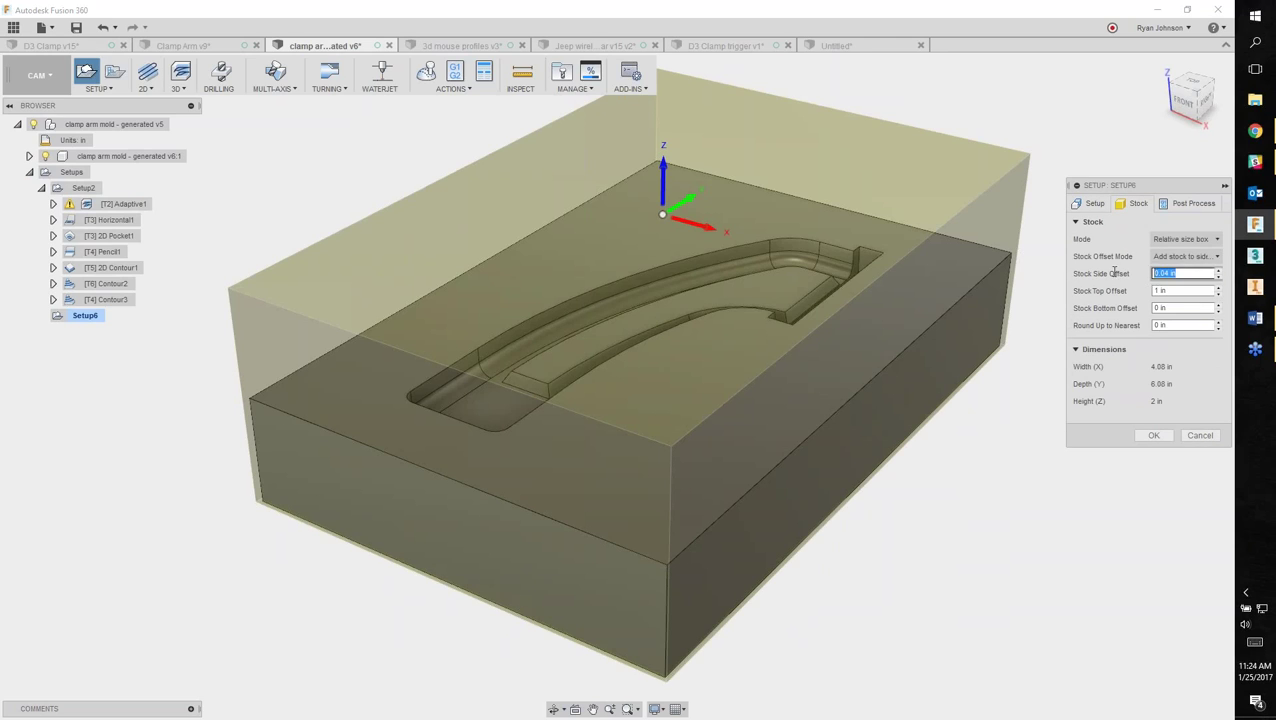
text(0)
key(Tab)
text(0)
key(Tab)
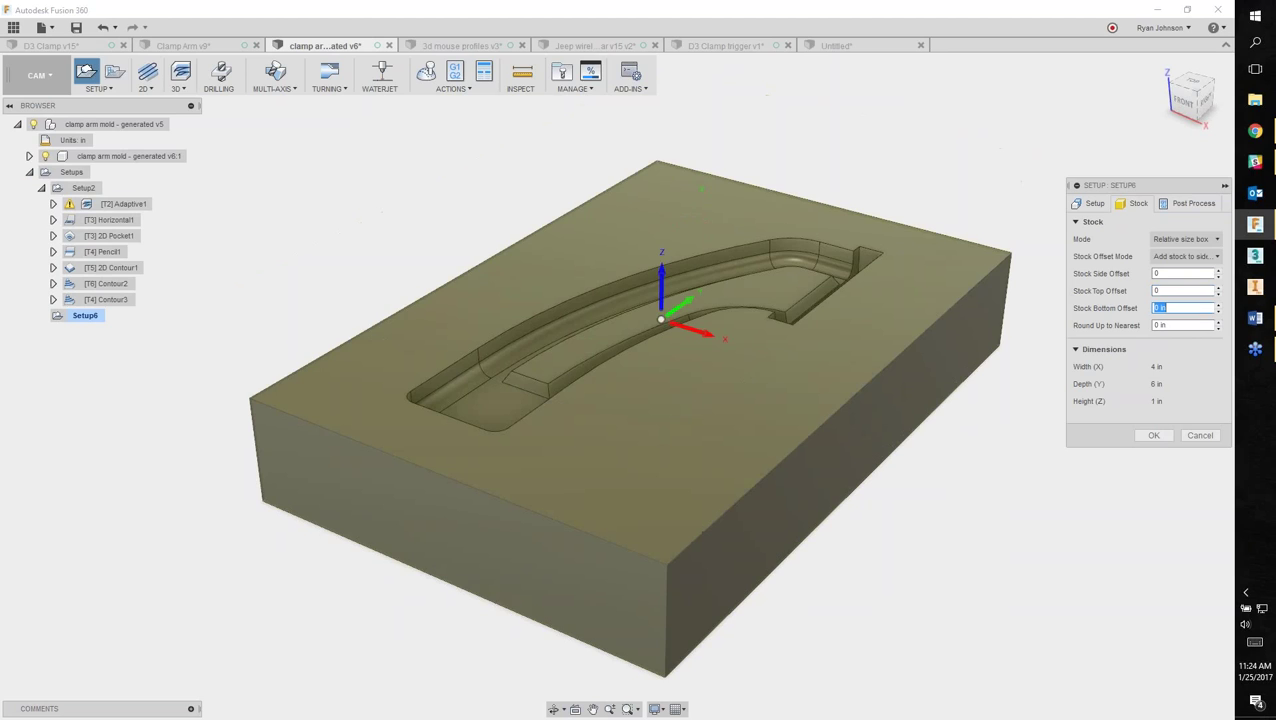
Place the setup's work coordinate origin on the back-left top corner of the stock and accept the setup.
click(1094, 205)
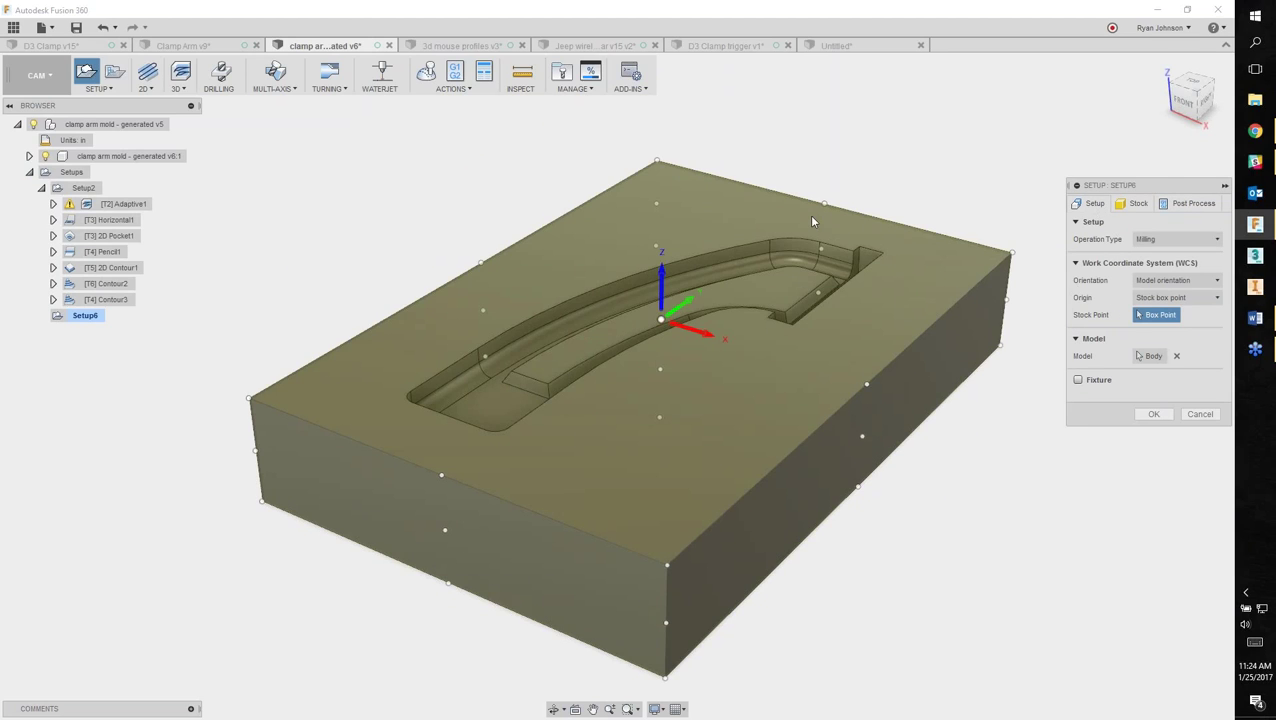
click(655, 160)
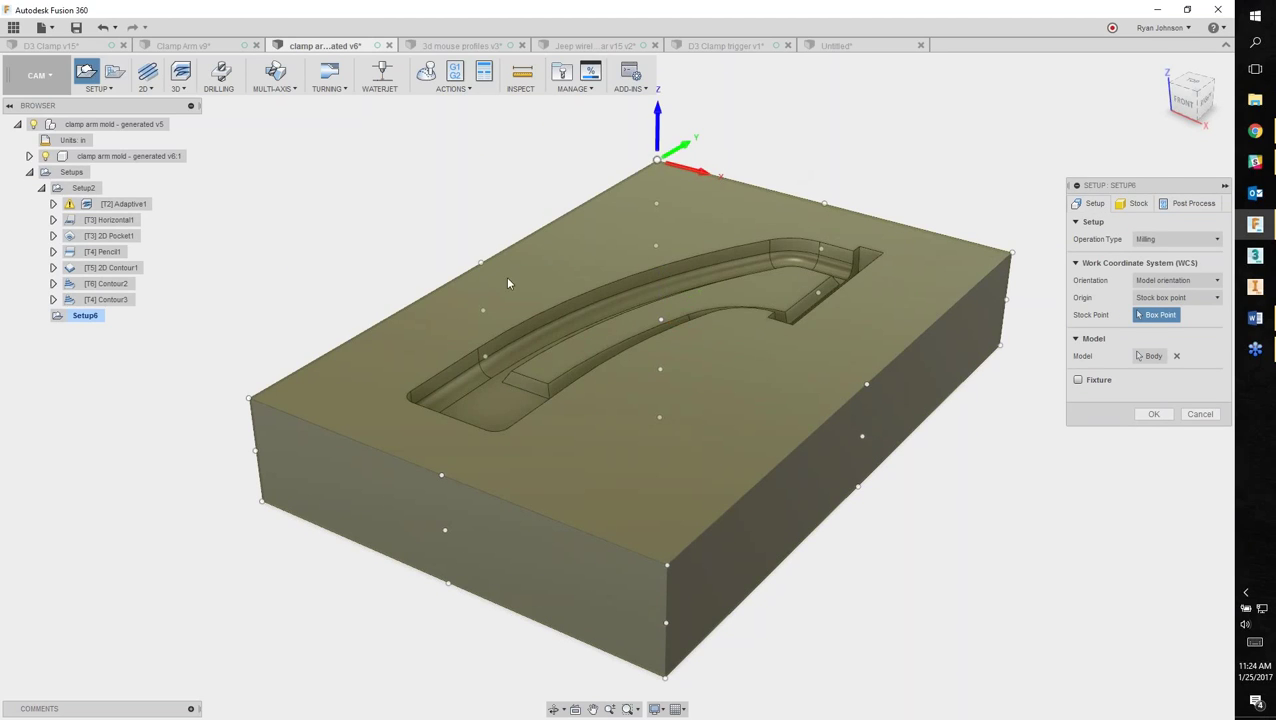
click(1153, 414)
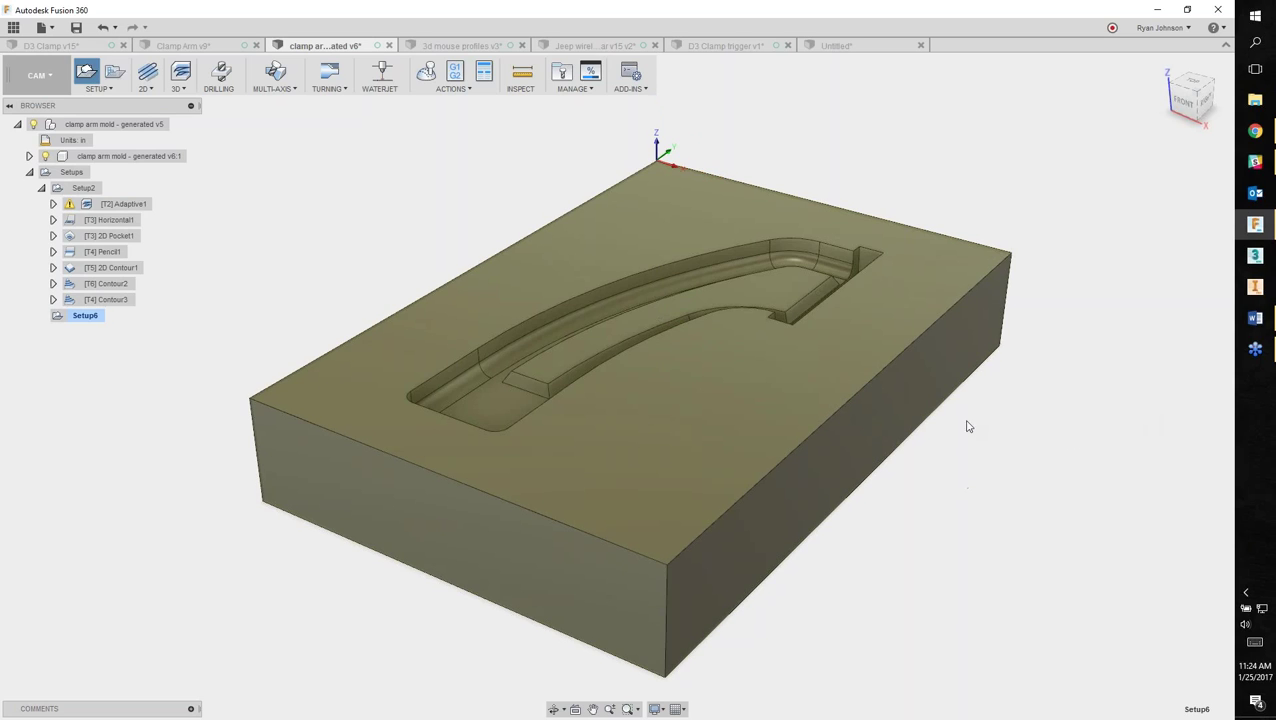
Add a 3D Adaptive clearing operation to the new setup with the cavity's top edge chain as the stock contour.
click(183, 92)
click(216, 104)
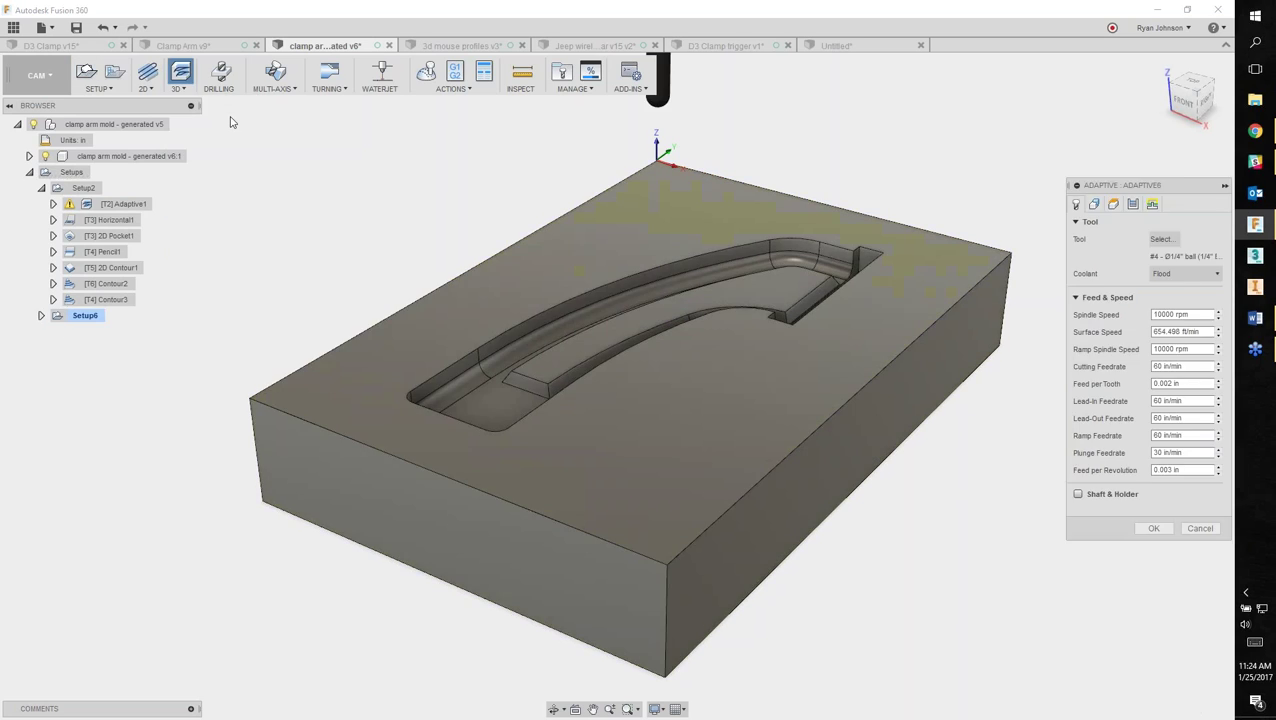
click(461, 354)
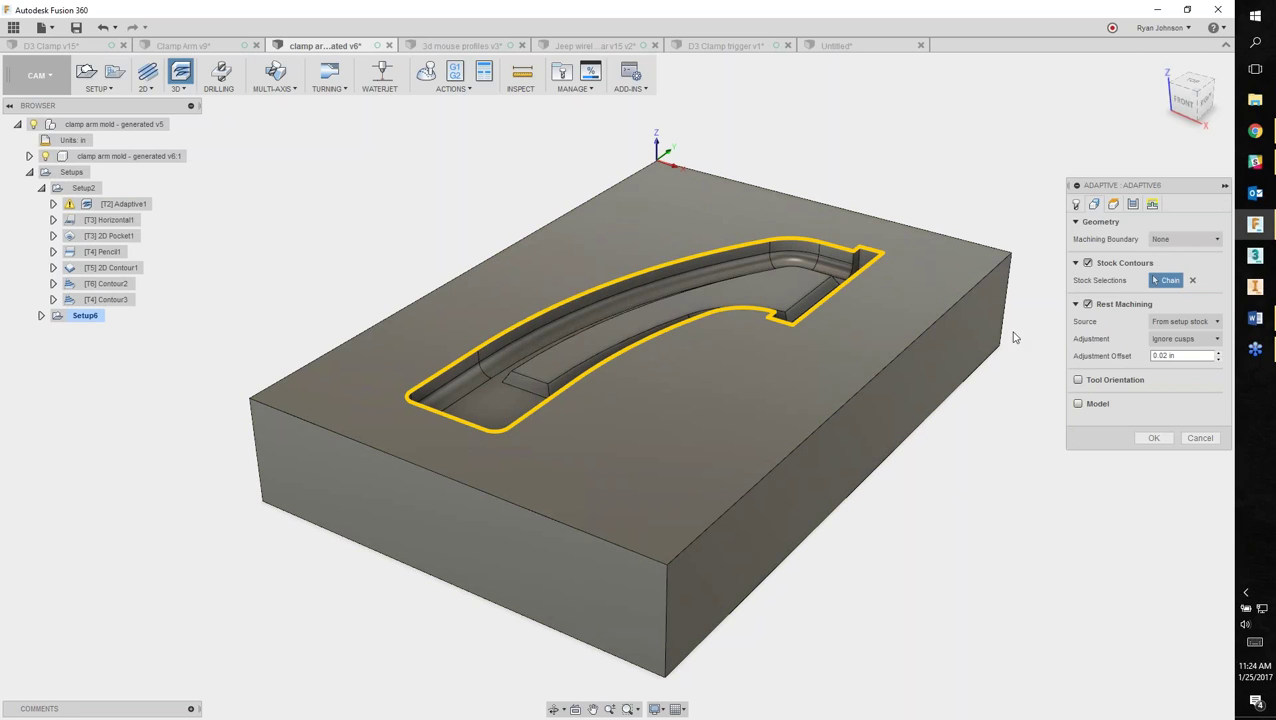
Filter the tool library to bull nose mills and assign tool 7, the 1/8 in R0.015 in bull nose, to the adaptive operation.
click(1077, 204)
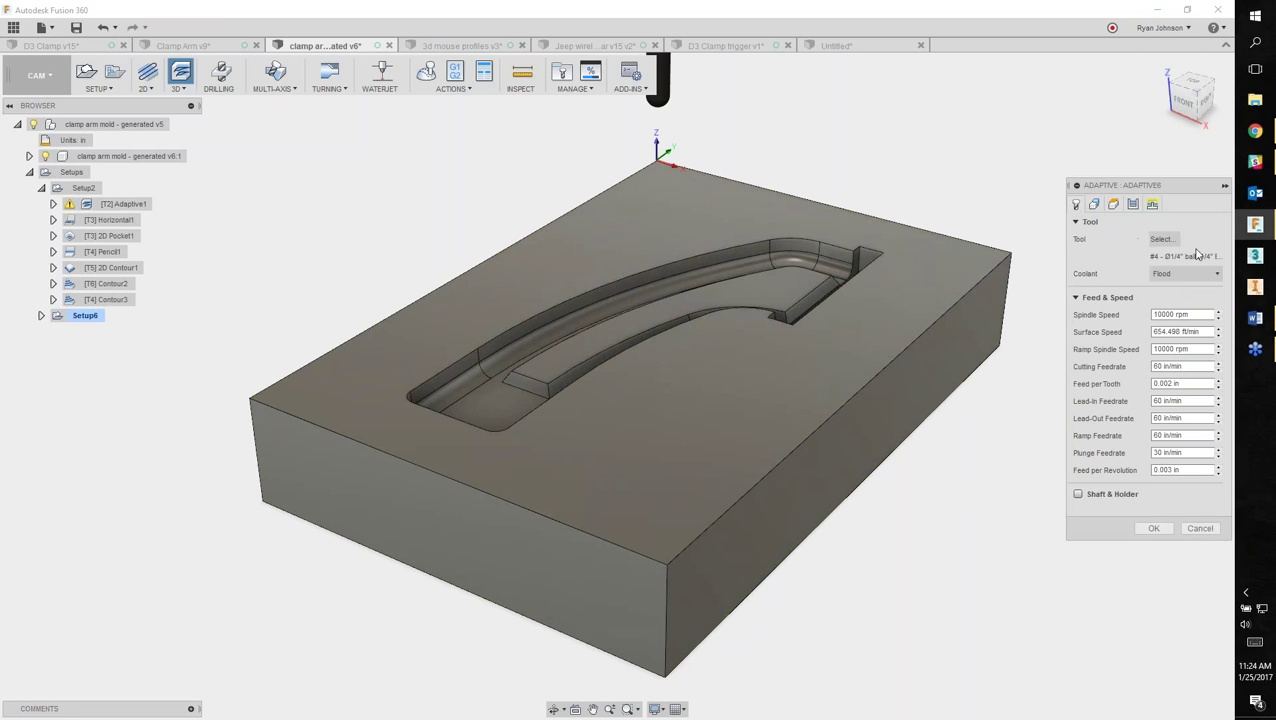
click(1162, 240)
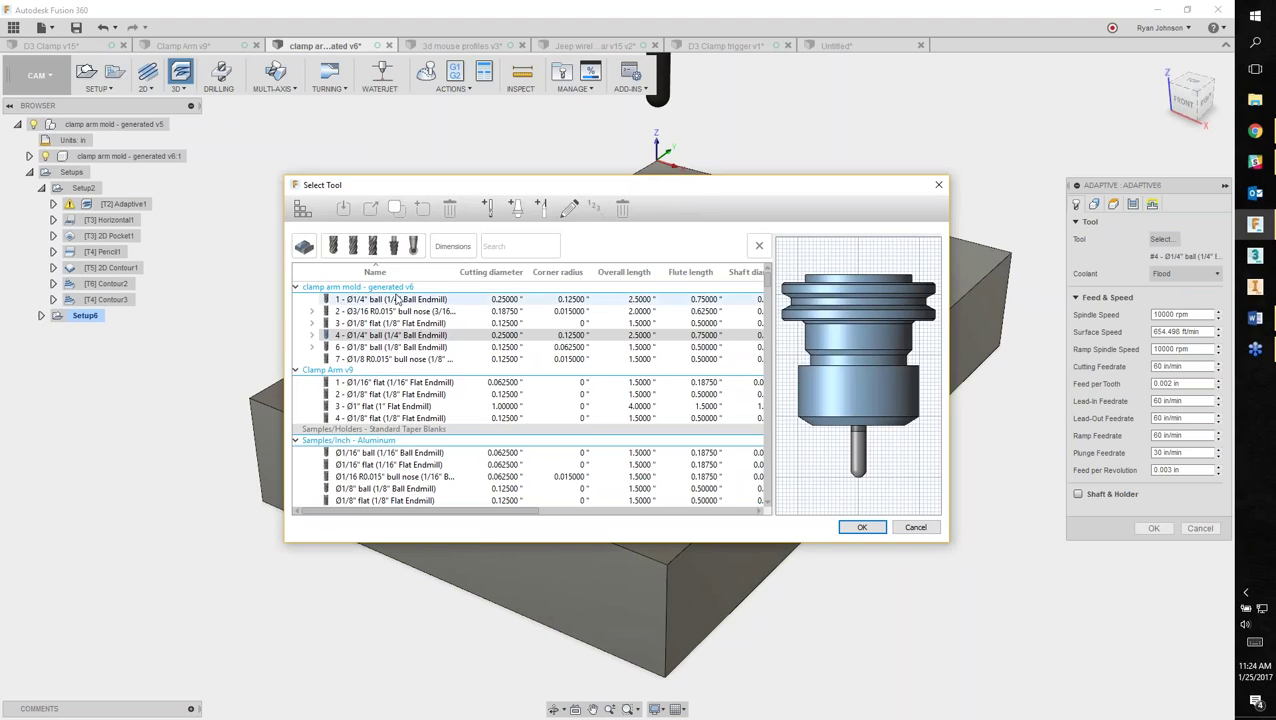
click(345, 248)
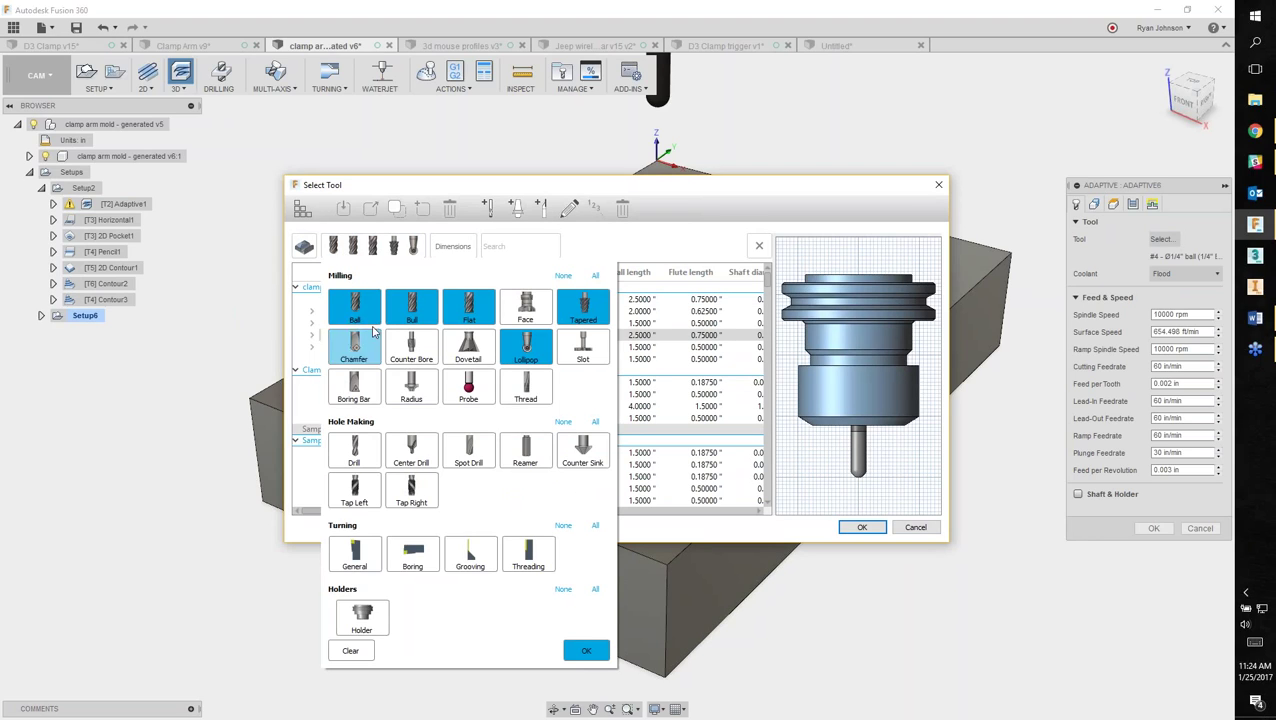
click(456, 314)
click(525, 347)
click(582, 306)
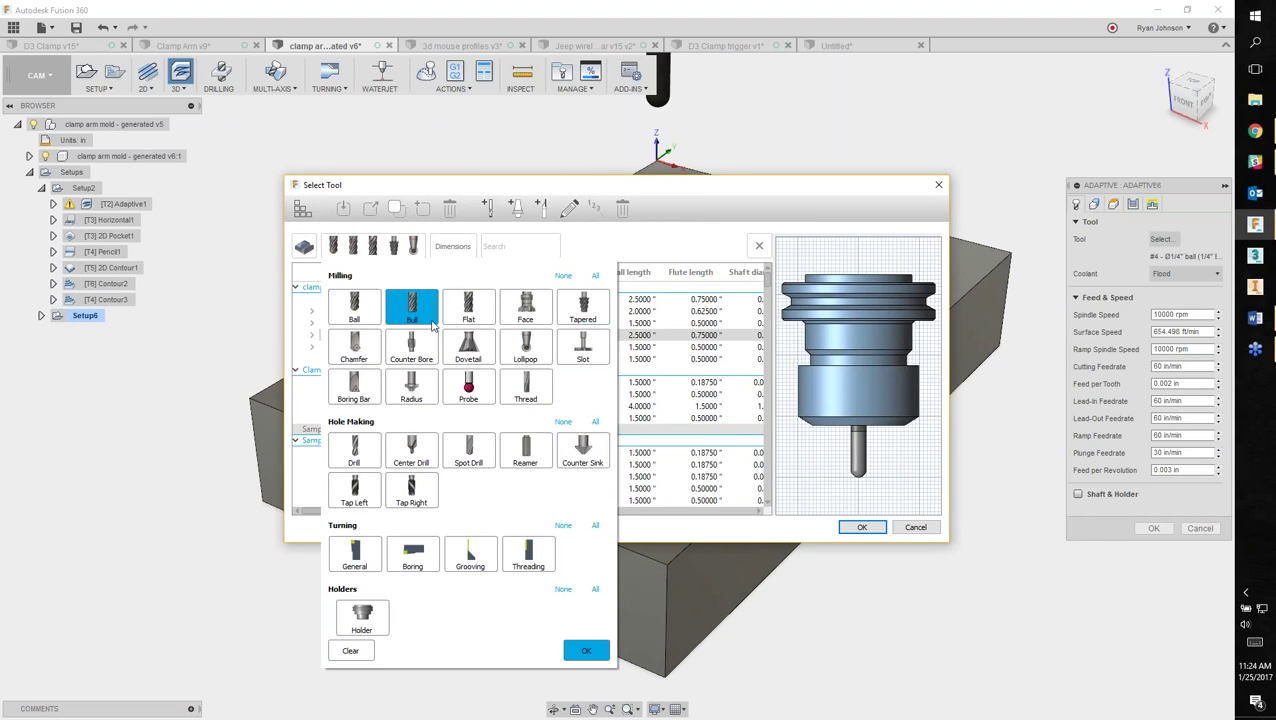
click(586, 652)
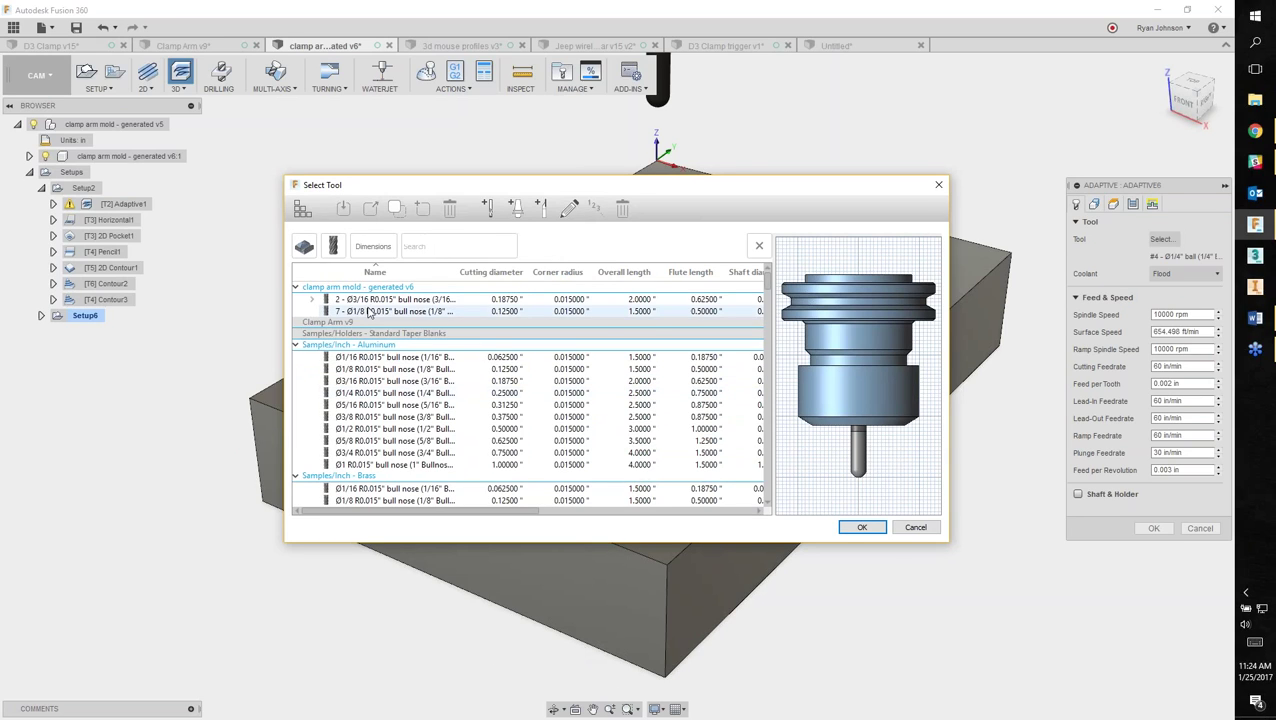
click(398, 311)
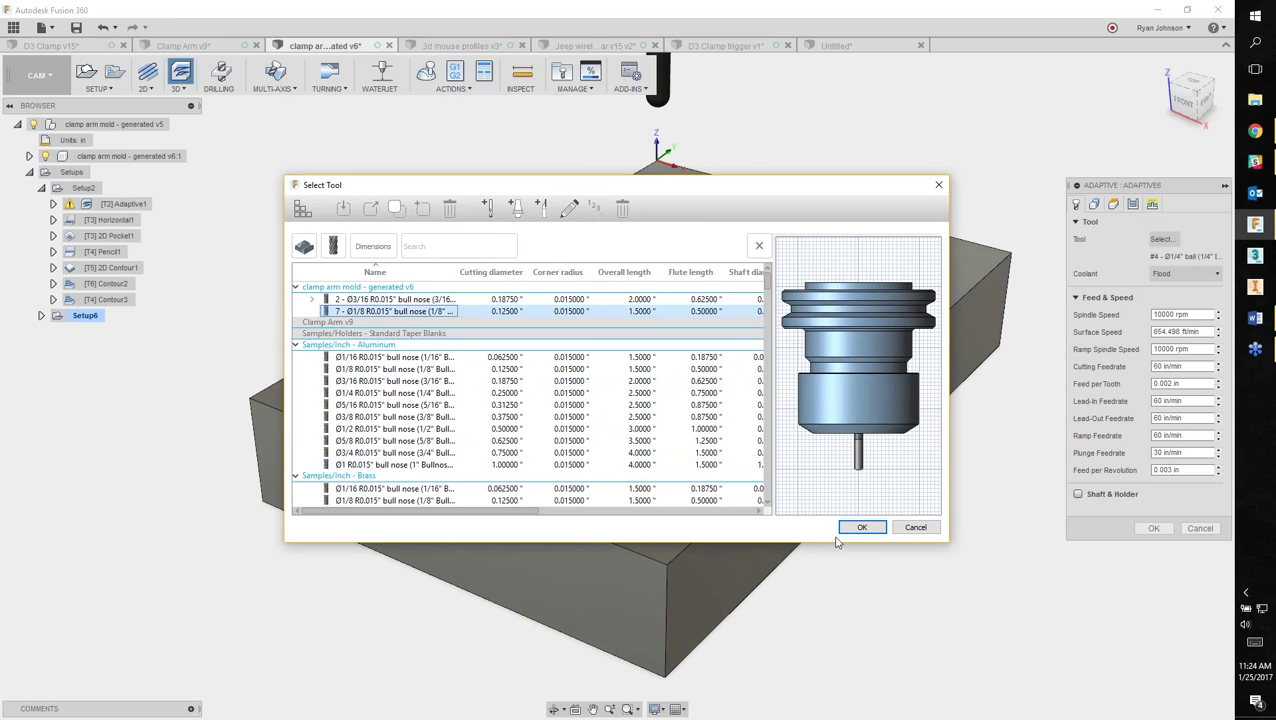
click(856, 529)
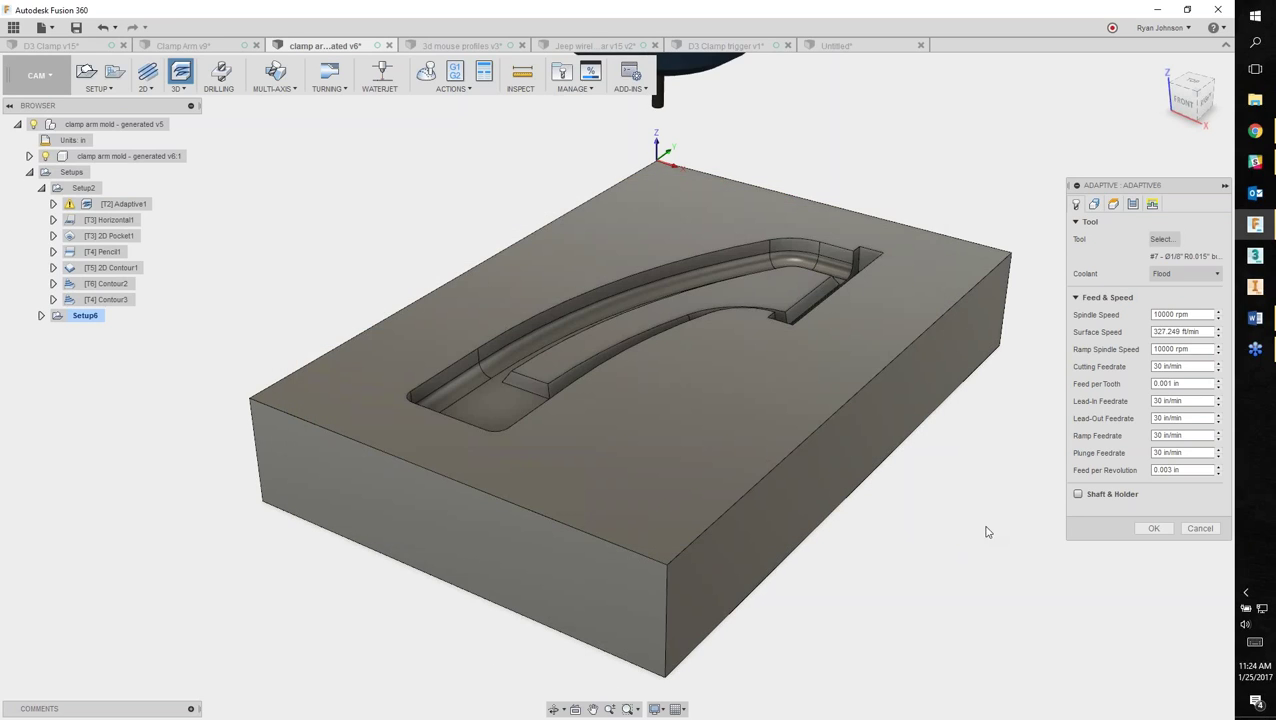
Go through the adaptive operation's geometry, heights, passes and linking settings, and generate the toolpath with the defaults.
click(1094, 205)
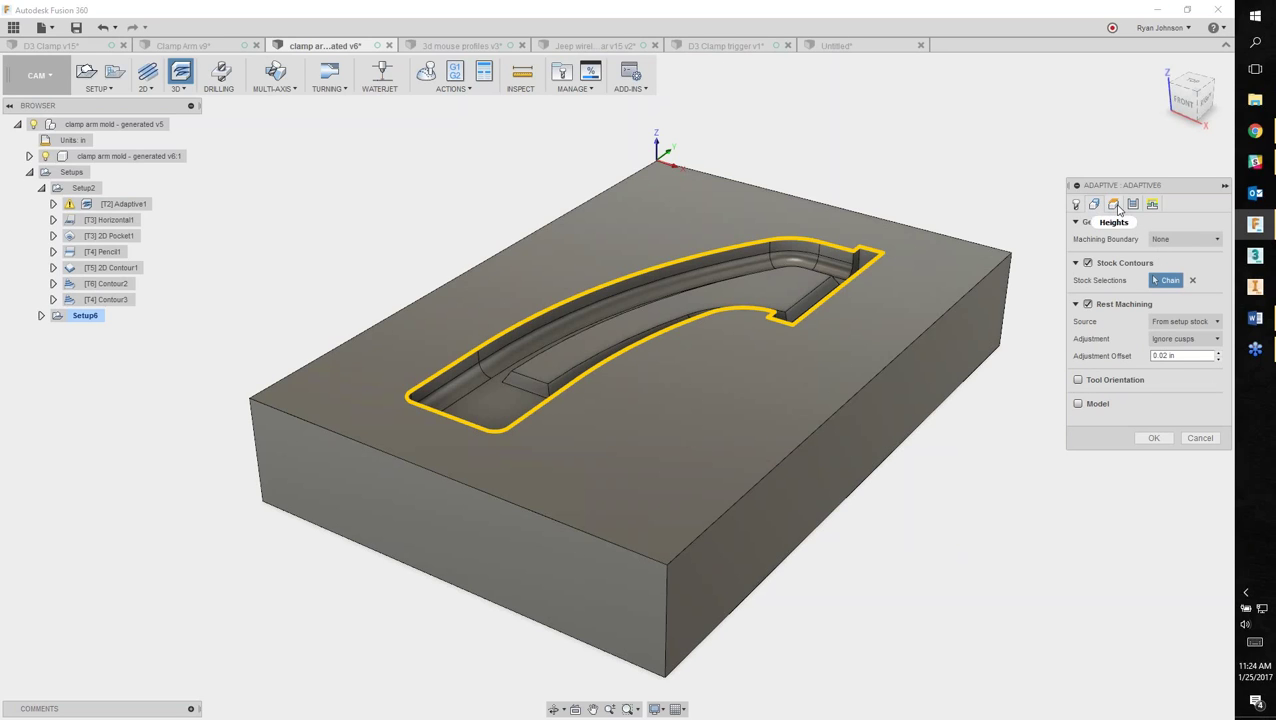
click(1114, 205)
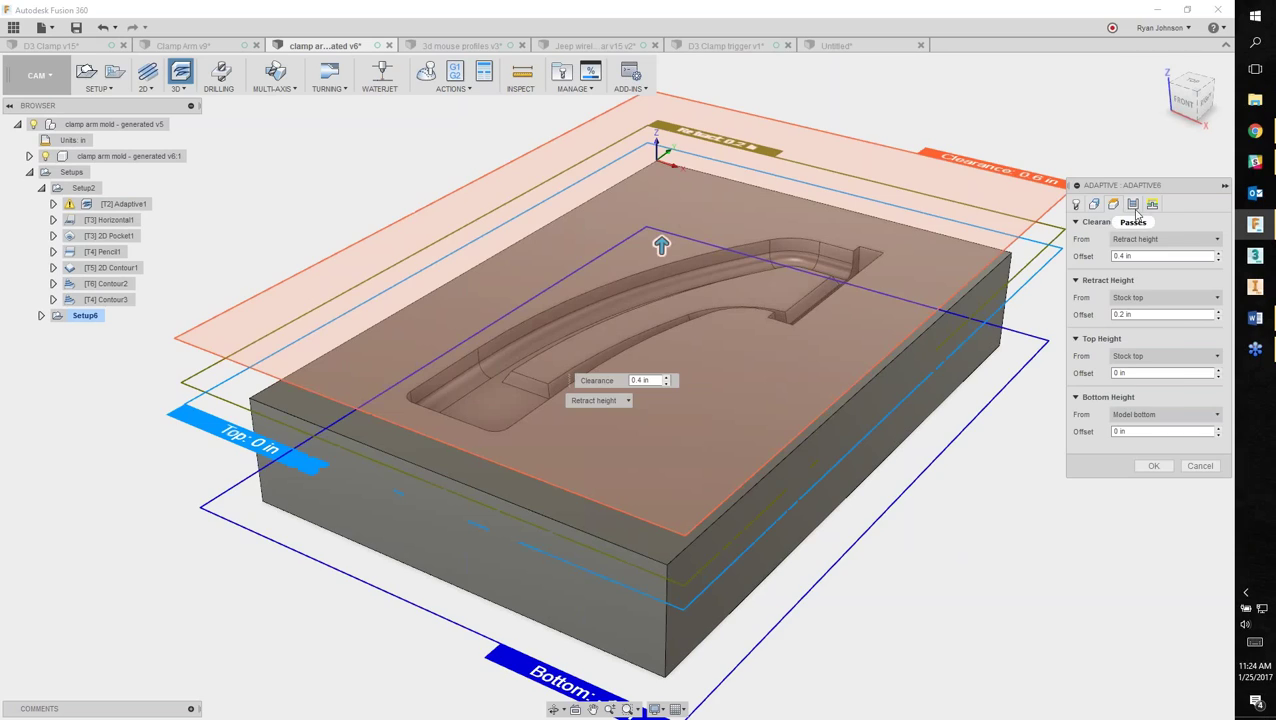
click(1133, 205)
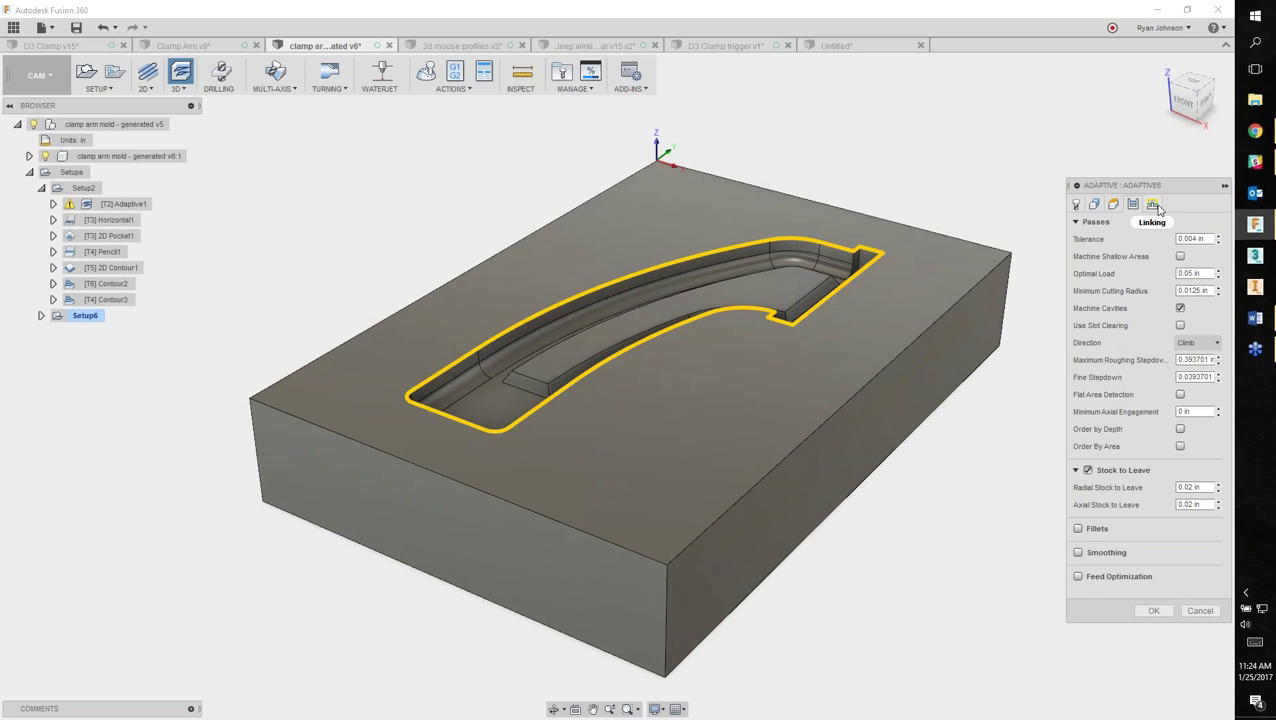
click(1155, 205)
click(1075, 205)
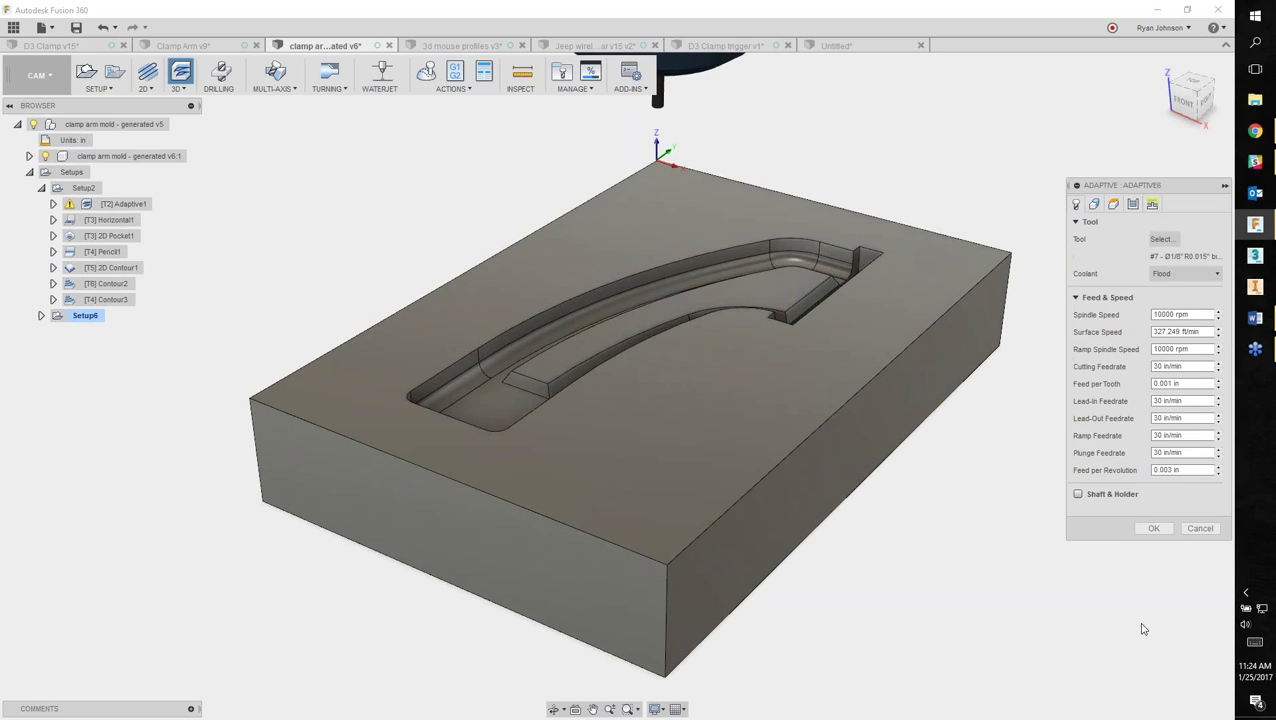
click(1155, 529)
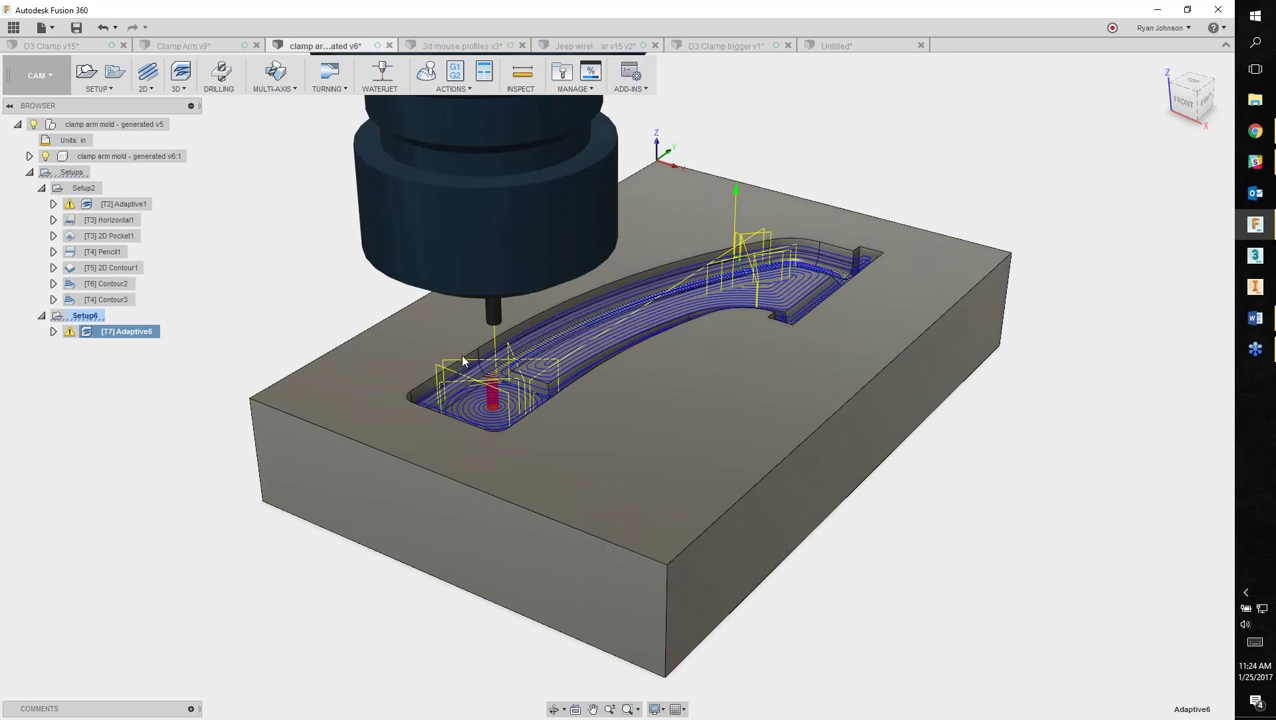
Open the stock simulation of the new adaptive toolpath with the toolpath display off and skip well ahead in the cut.
mouse_move(134, 405)
shift+middle_down()
mouse_move(164, 402)
mouse_move(140, 403)
shift+middle_up()
right_click(124, 341)
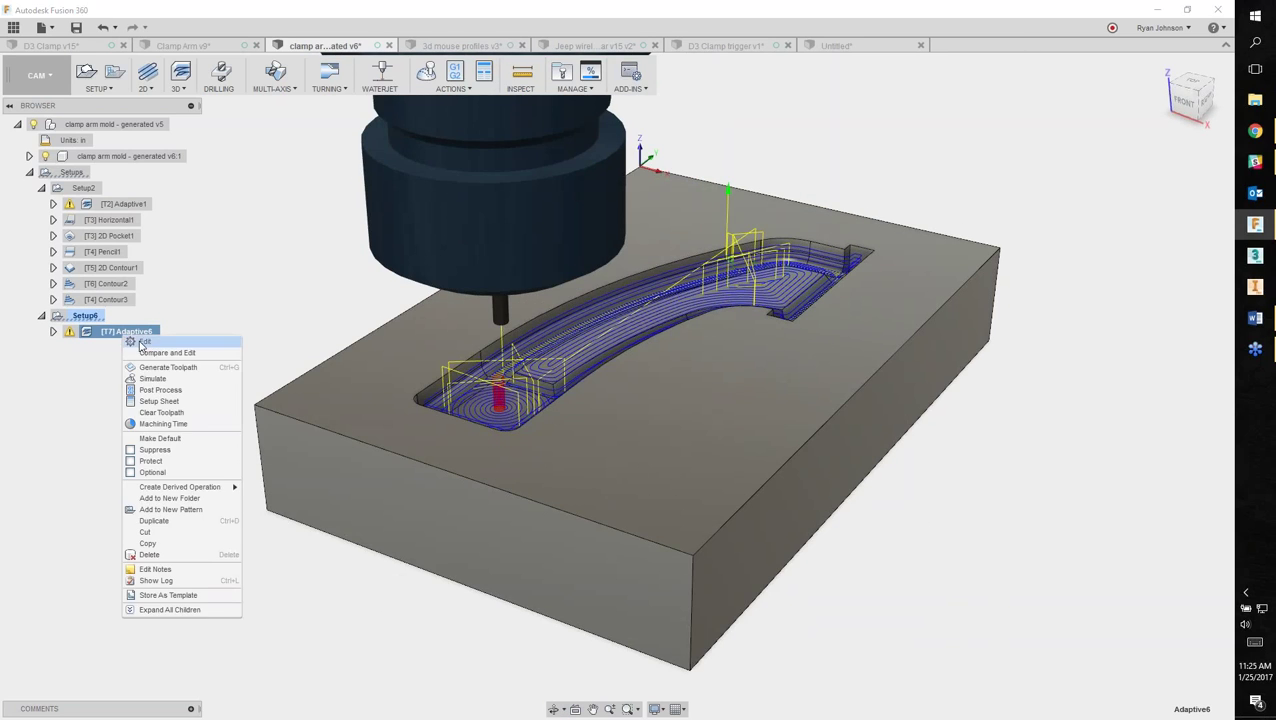
click(153, 378)
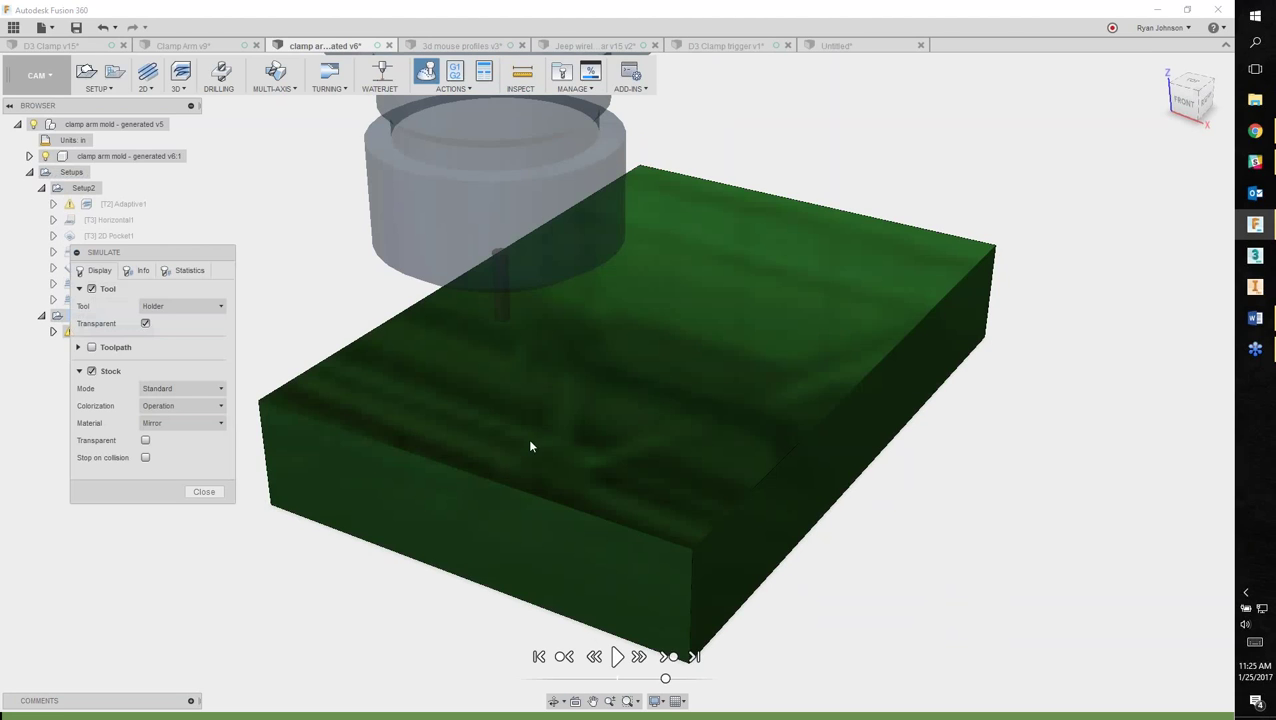
click(92, 348)
click(92, 348)
drag(71, 716, 899, 712)
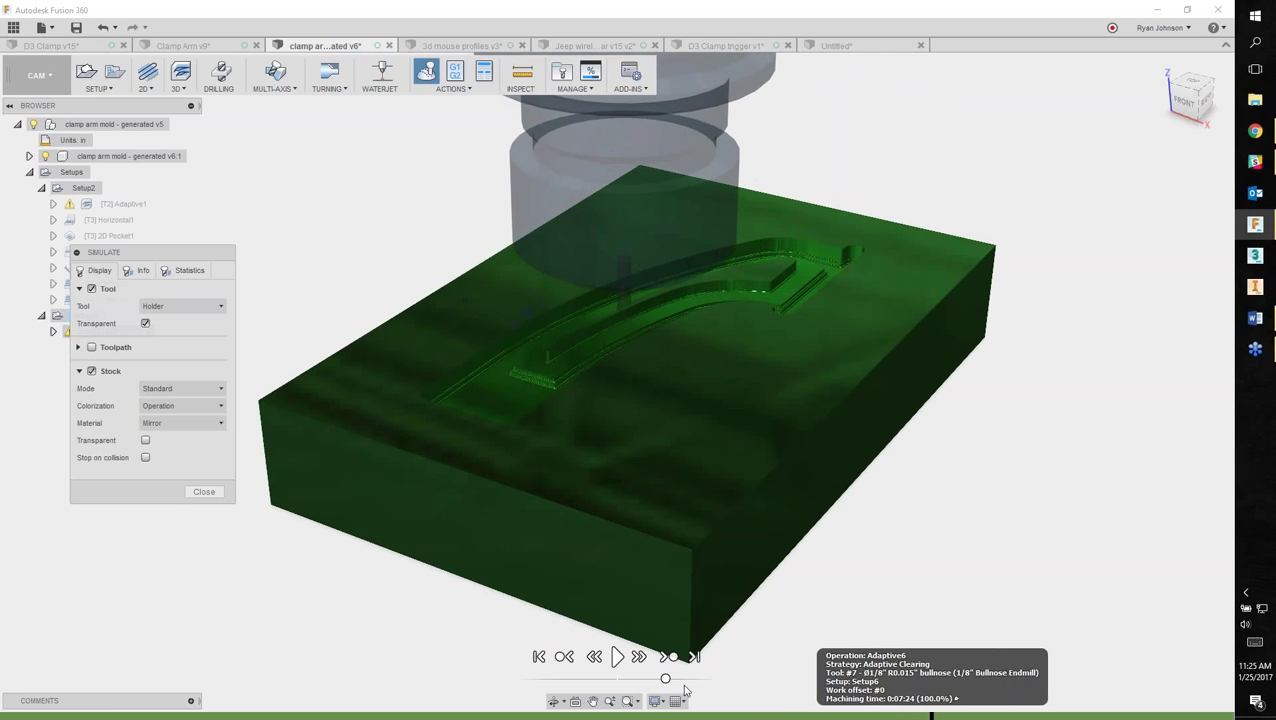
Play the adaptive simulation while examining the roughed cavity from several angles, and close the simulation.
click(617, 656)
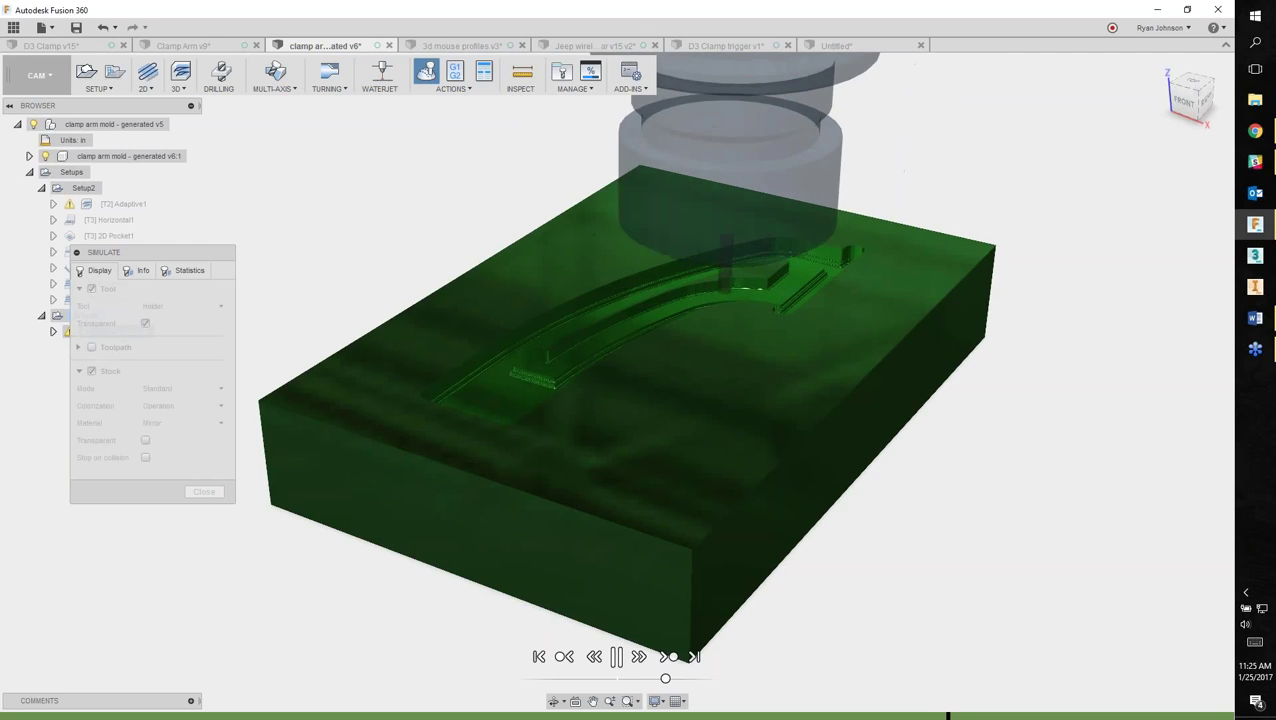
shift+middle_drag(521, 436, 633, 305)
scroll(632, 301, up, 2)
shift+middle_drag(403, 354, 674, 400)
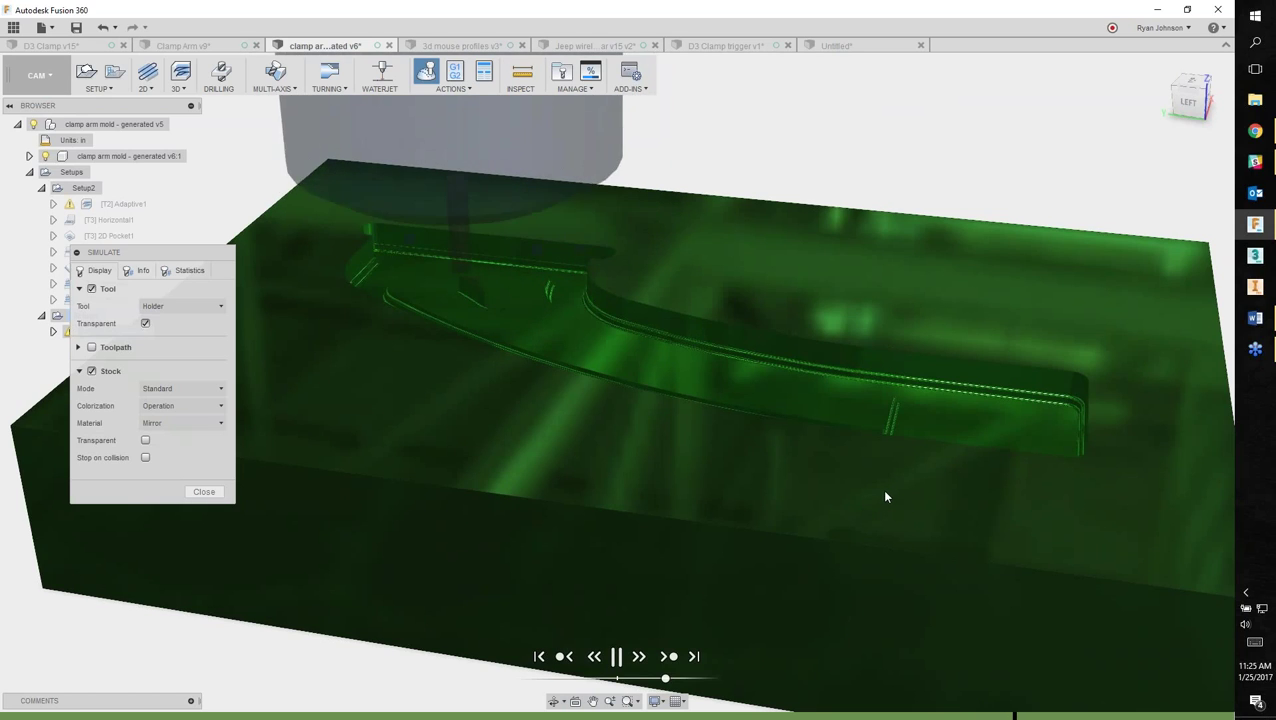
shift+middle_drag(889, 507, 530, 384)
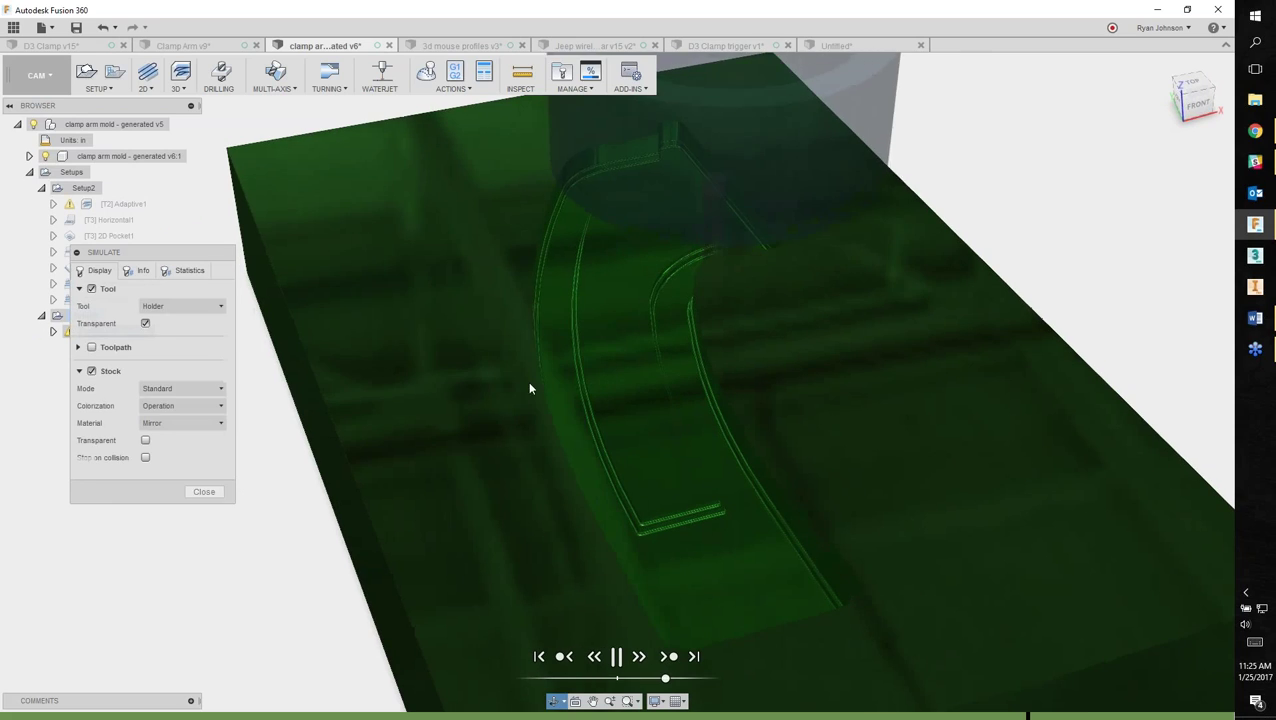
click(204, 491)
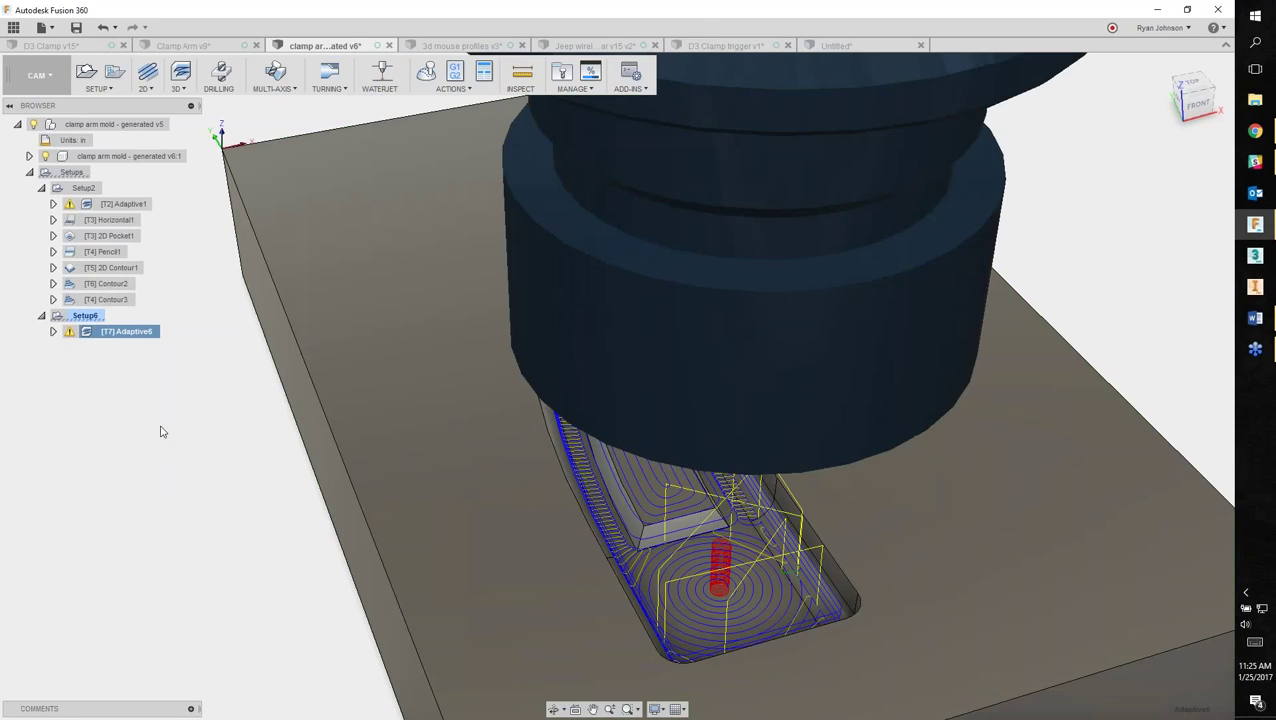
Simulate all Setup2 operations together, from Adaptive1 through Contour3, and start the playback.
click(106, 189)
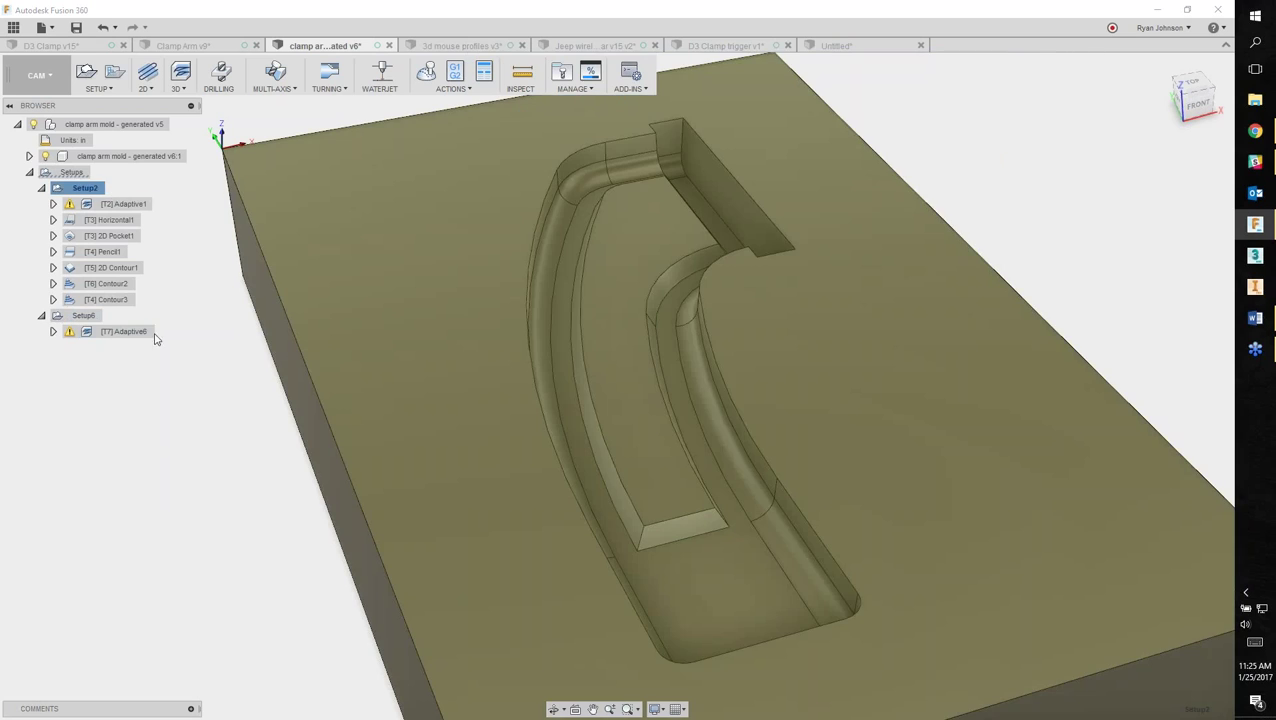
click(122, 204)
shift+click(111, 303)
right_click(111, 302)
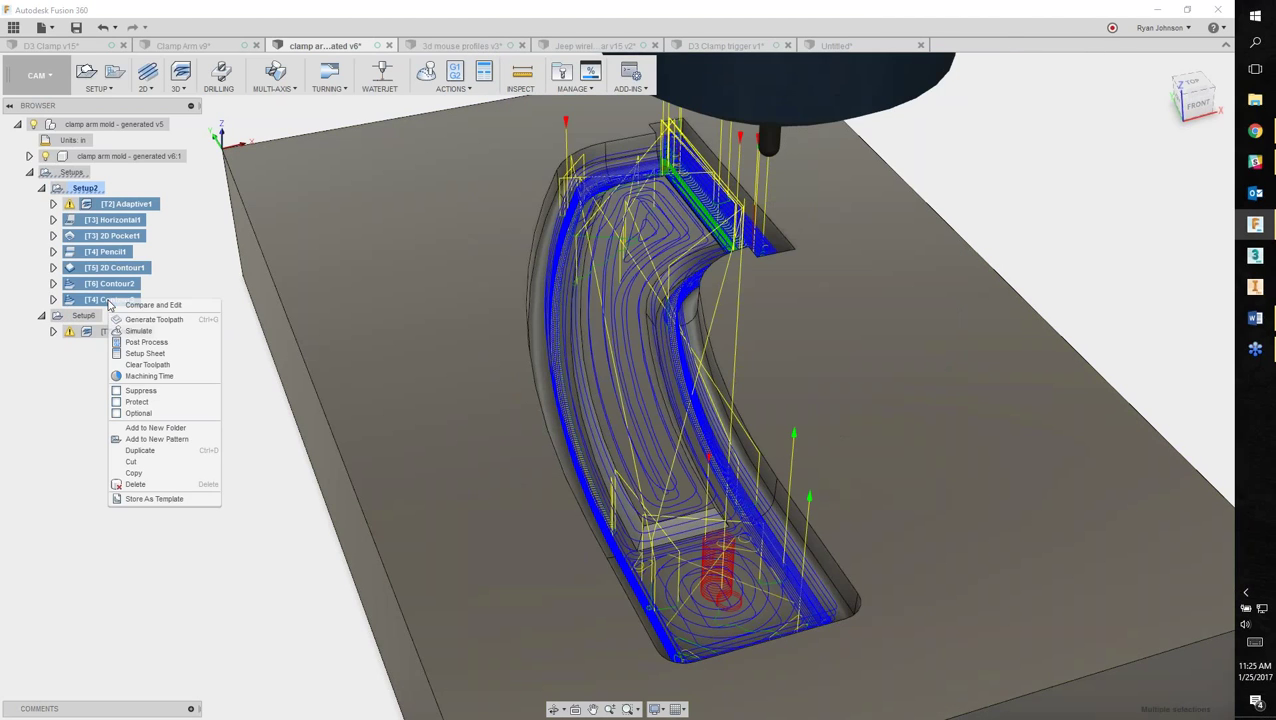
click(140, 332)
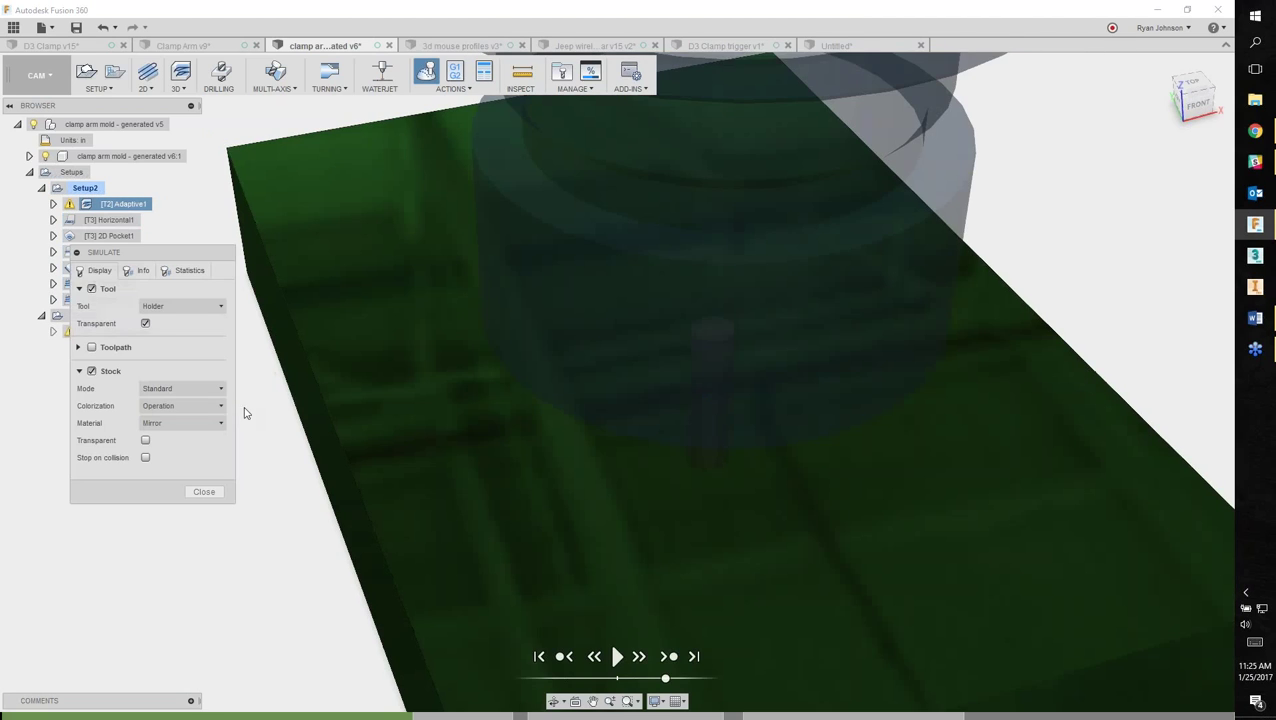
click(614, 658)
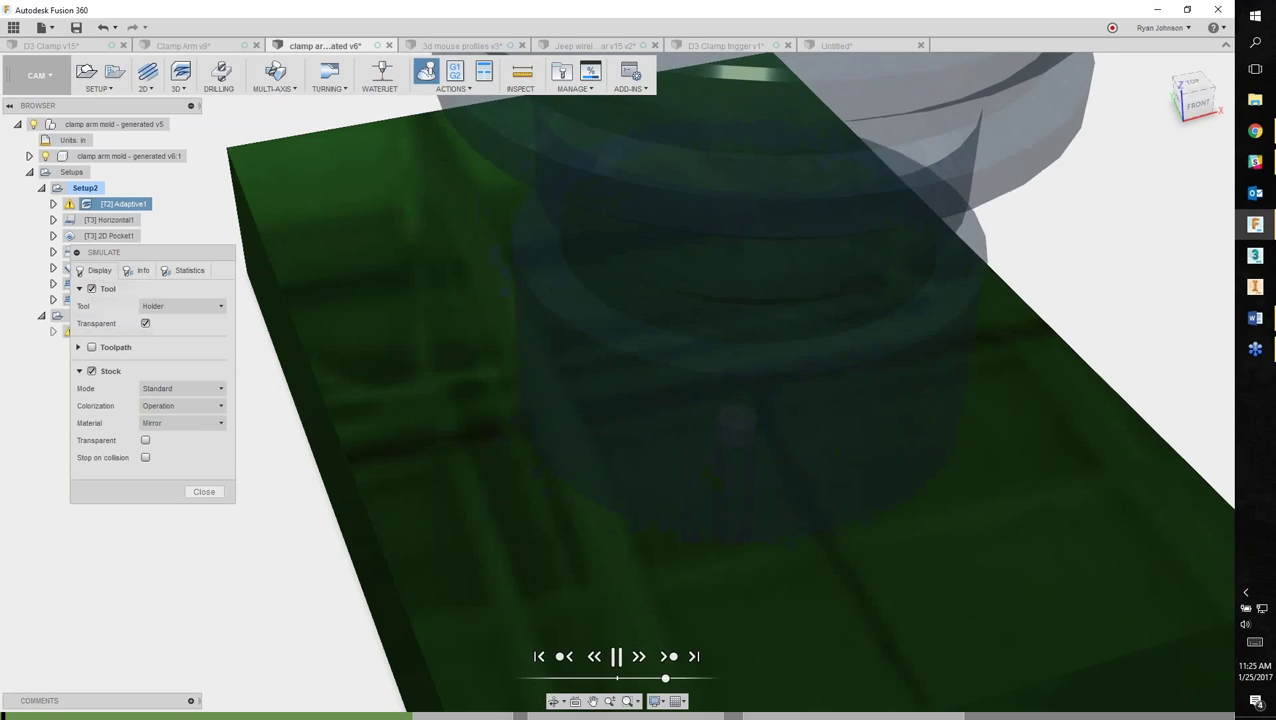
Examine the color-coded cuts in the cavity up close and skip the simulation ahead toward the final operations.
shift+middle_drag(515, 582, 481, 568)
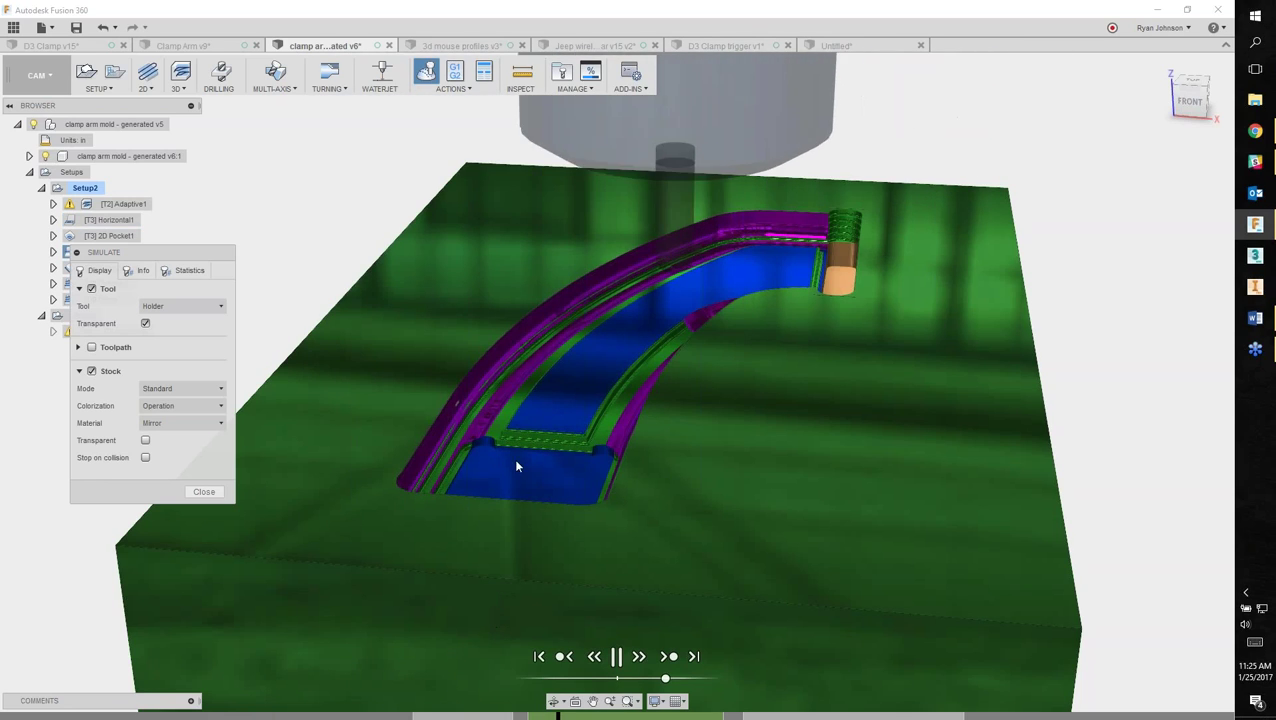
scroll(505, 388, up, 3)
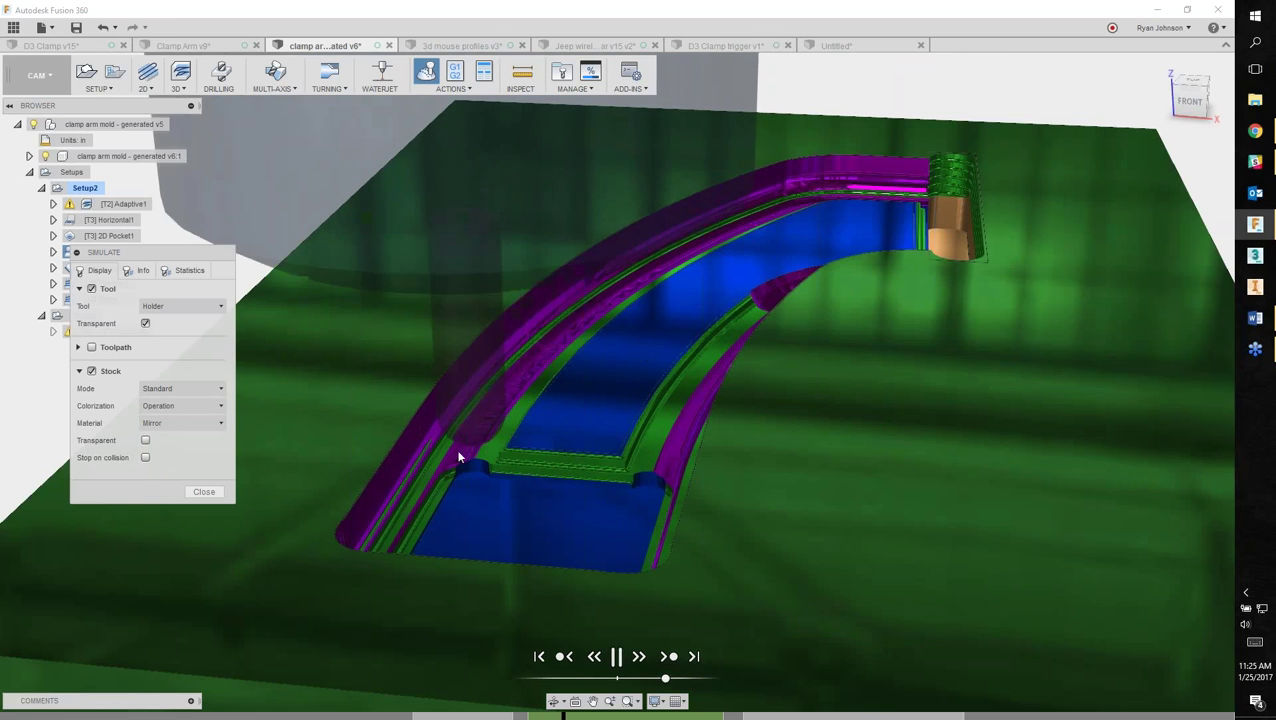
scroll(457, 520, down, 1)
shift+middle_drag(457, 520, 602, 511)
mouse_move(666, 678)
drag(687, 716, 749, 716)
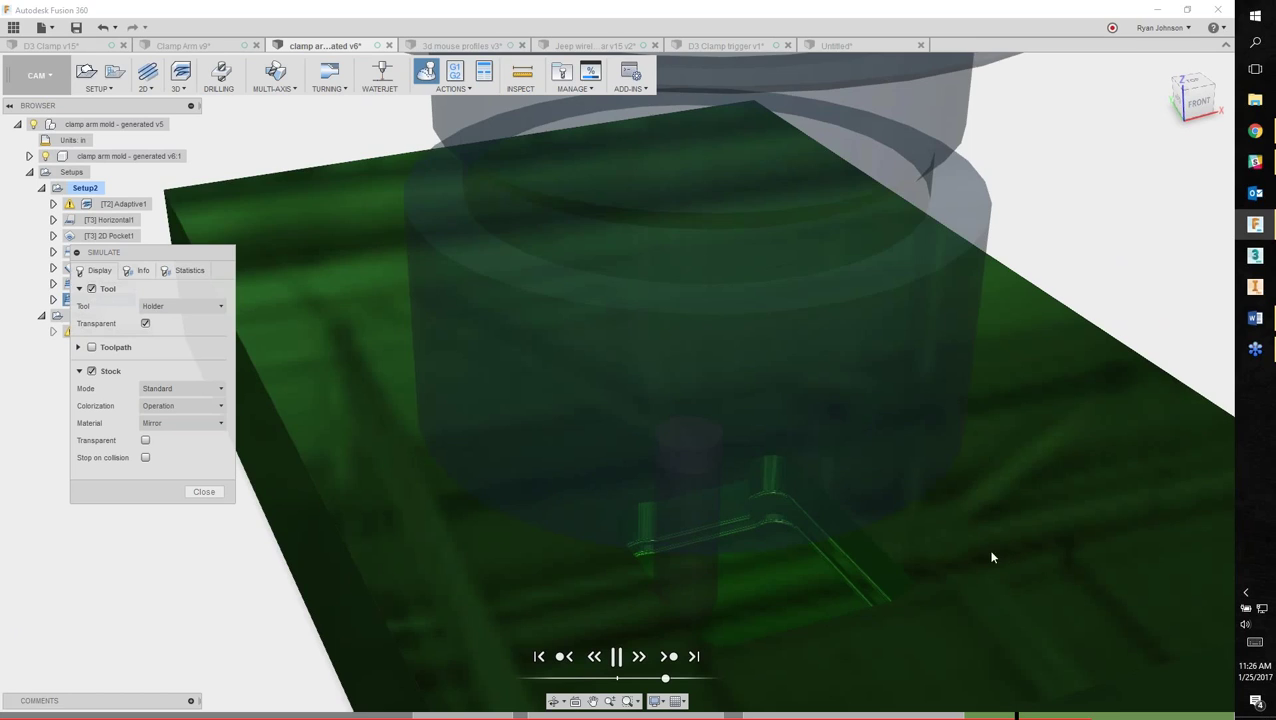
scroll(950, 566, down, 2)
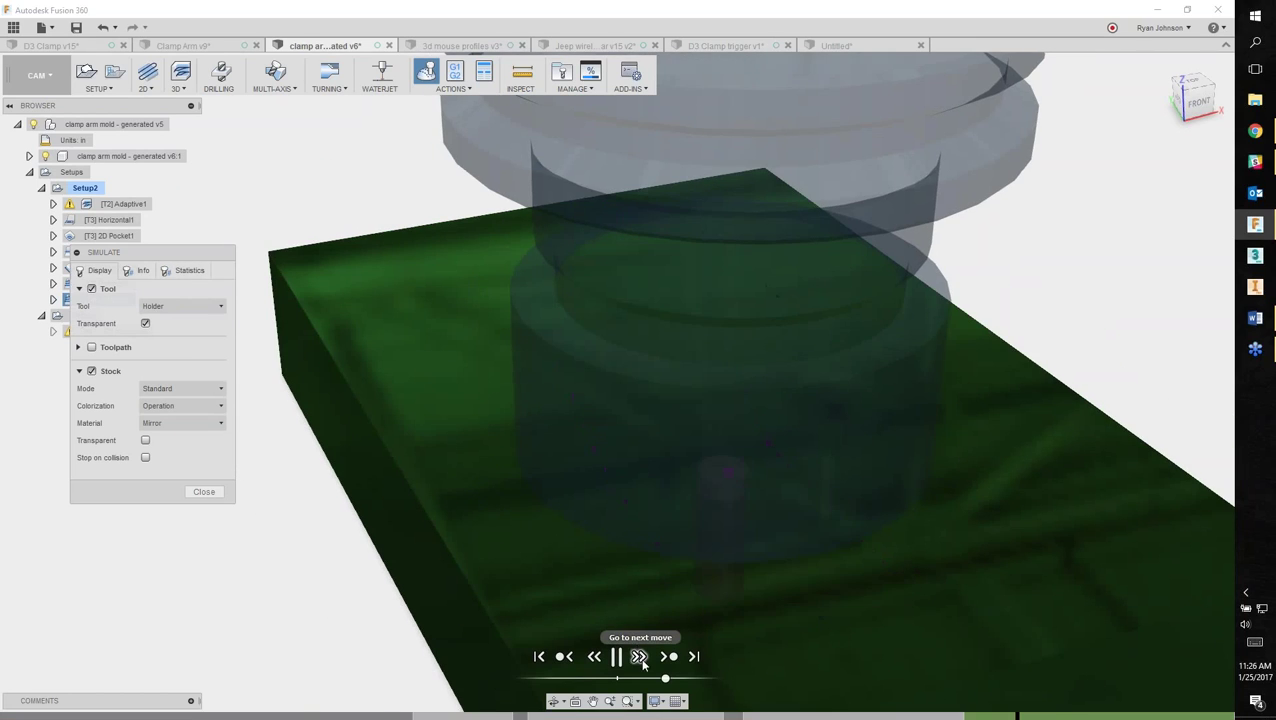
Resume the Setup2 stock simulation, examine the finished cavity from another angle, and close the simulation.
click(616, 659)
click(617, 661)
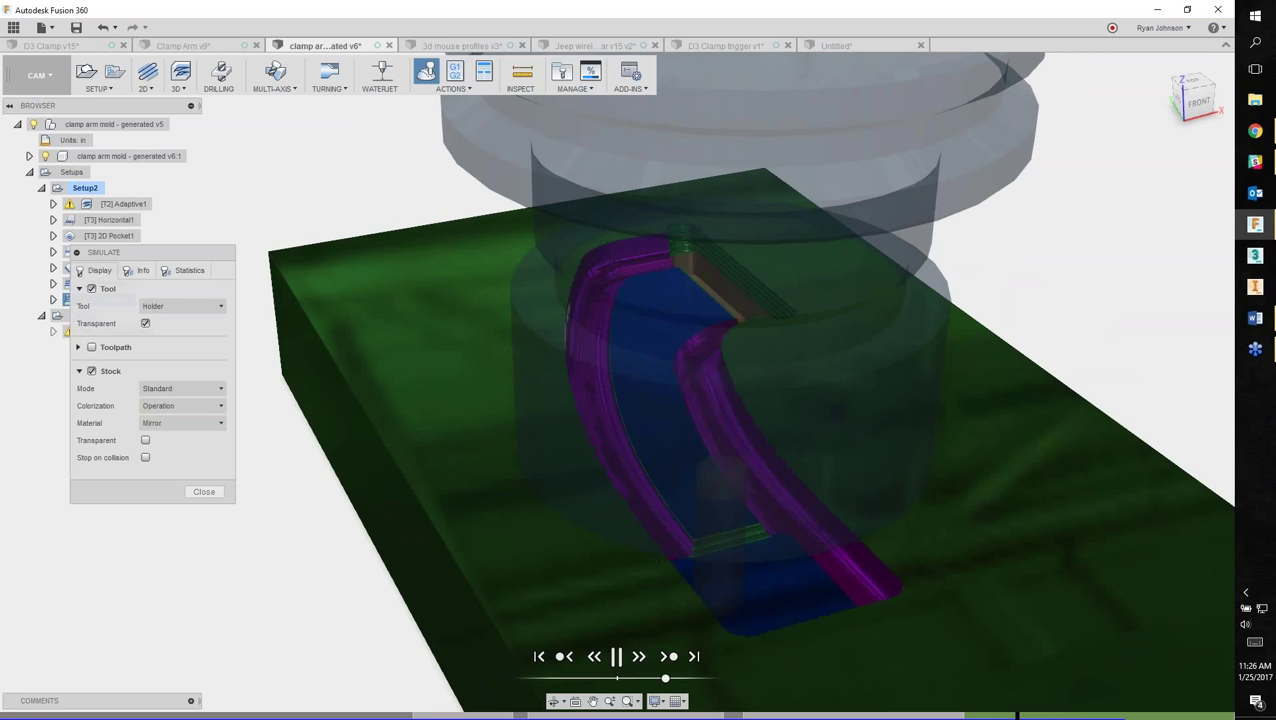
shift+middle_drag(654, 566, 532, 464)
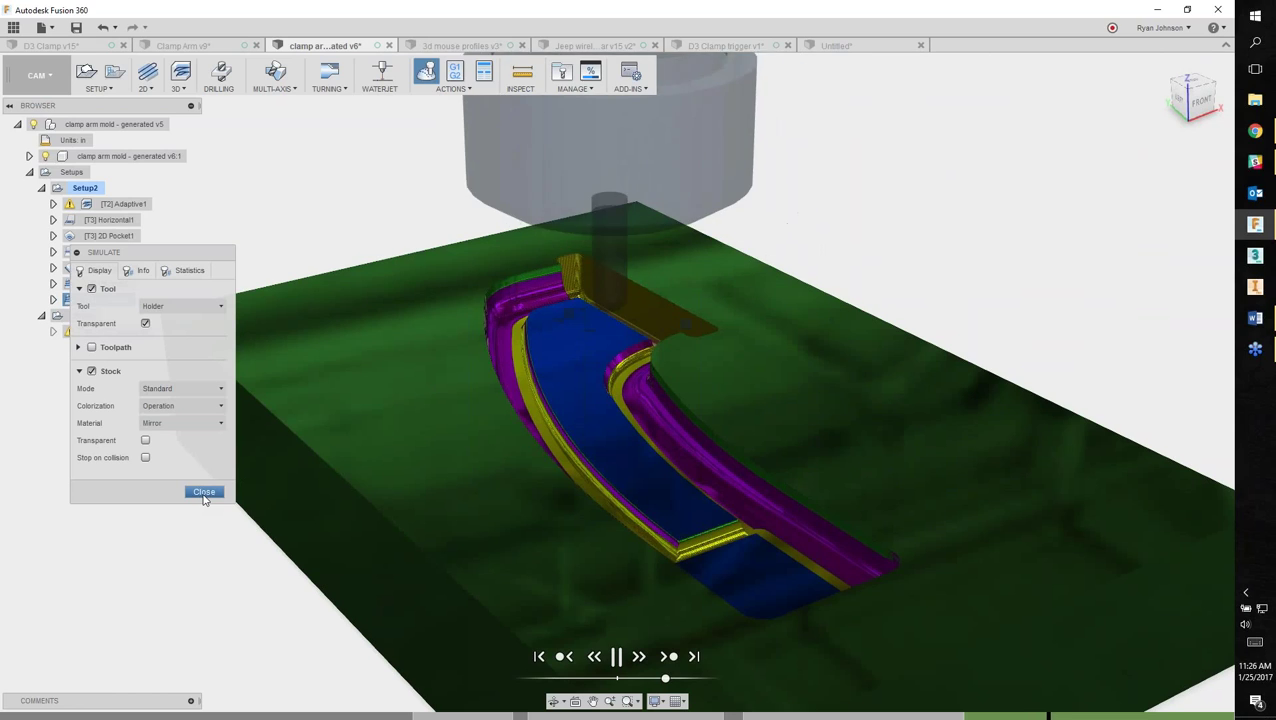
click(203, 492)
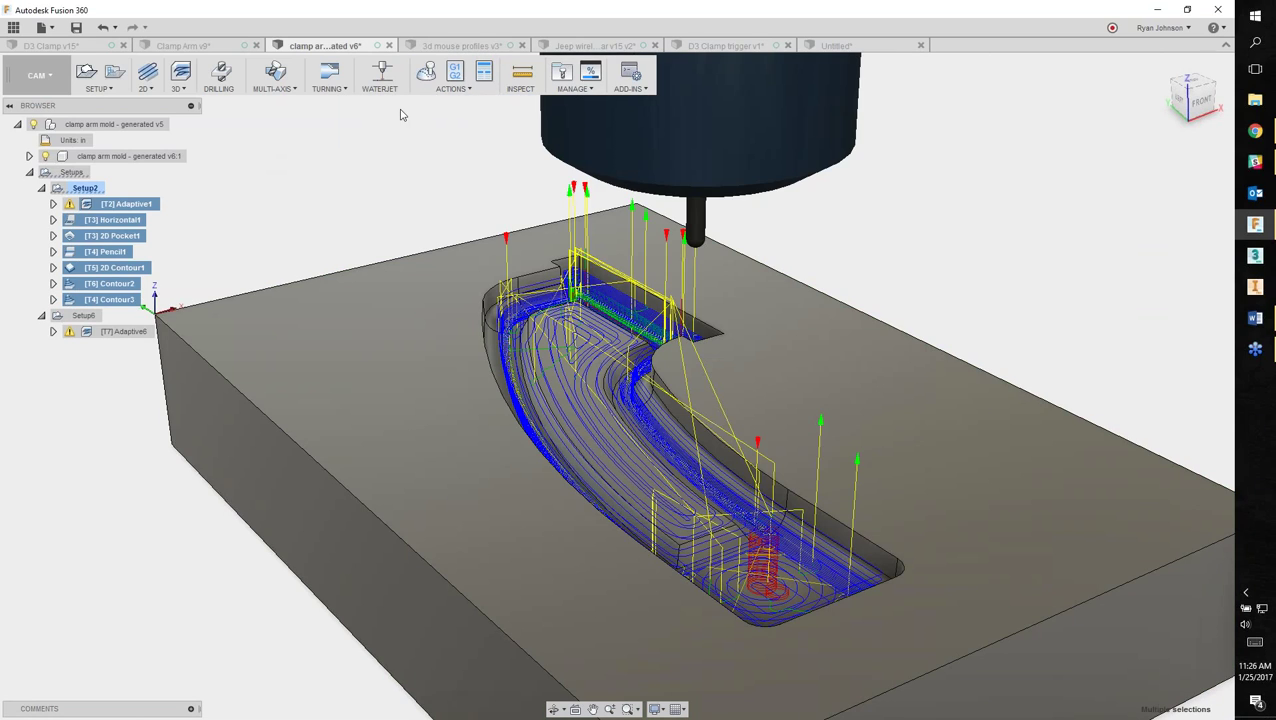
Post-process the selected Setup2 operations to the NC file 10.nc, overwriting the existing file.
click(430, 71)
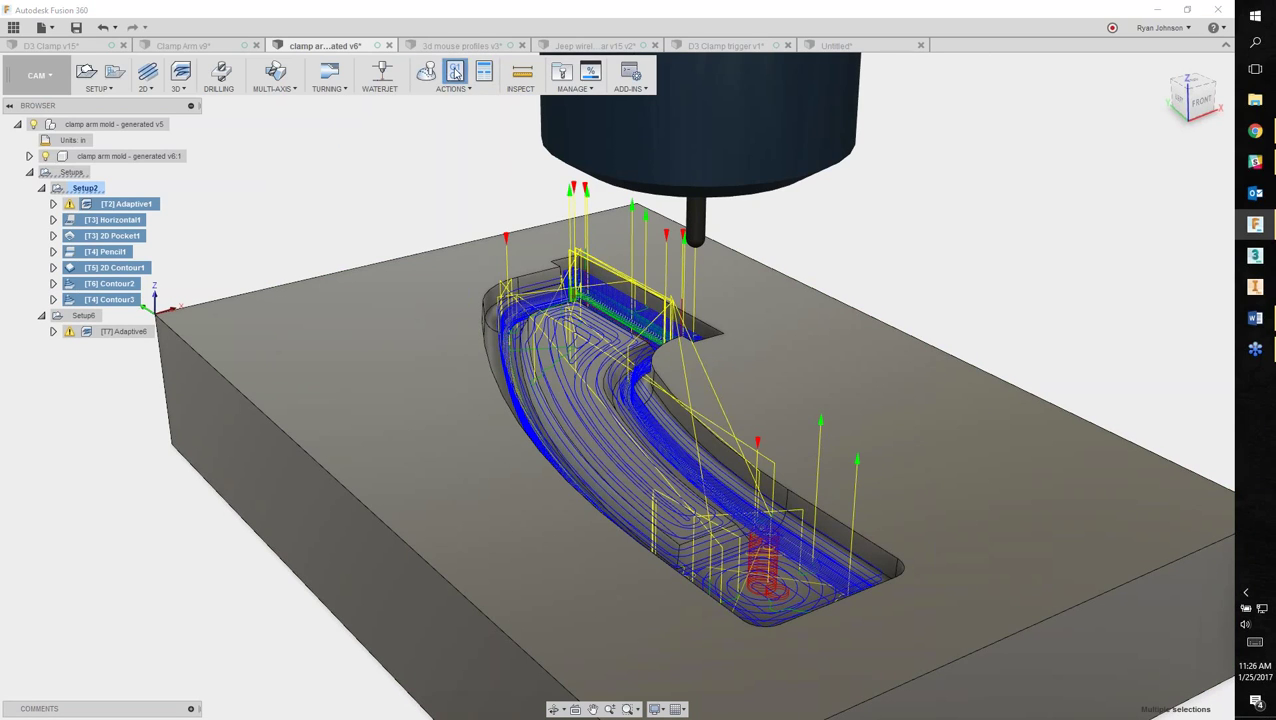
click(560, 377)
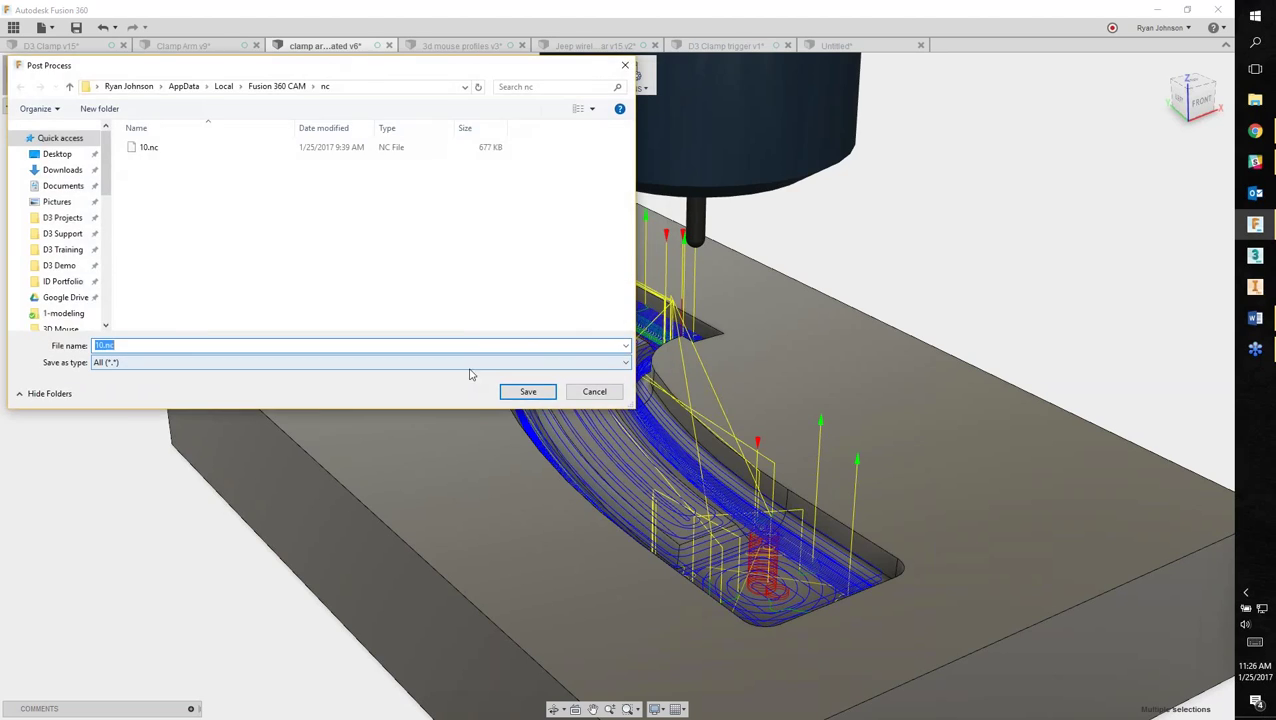
click(522, 391)
click(652, 370)
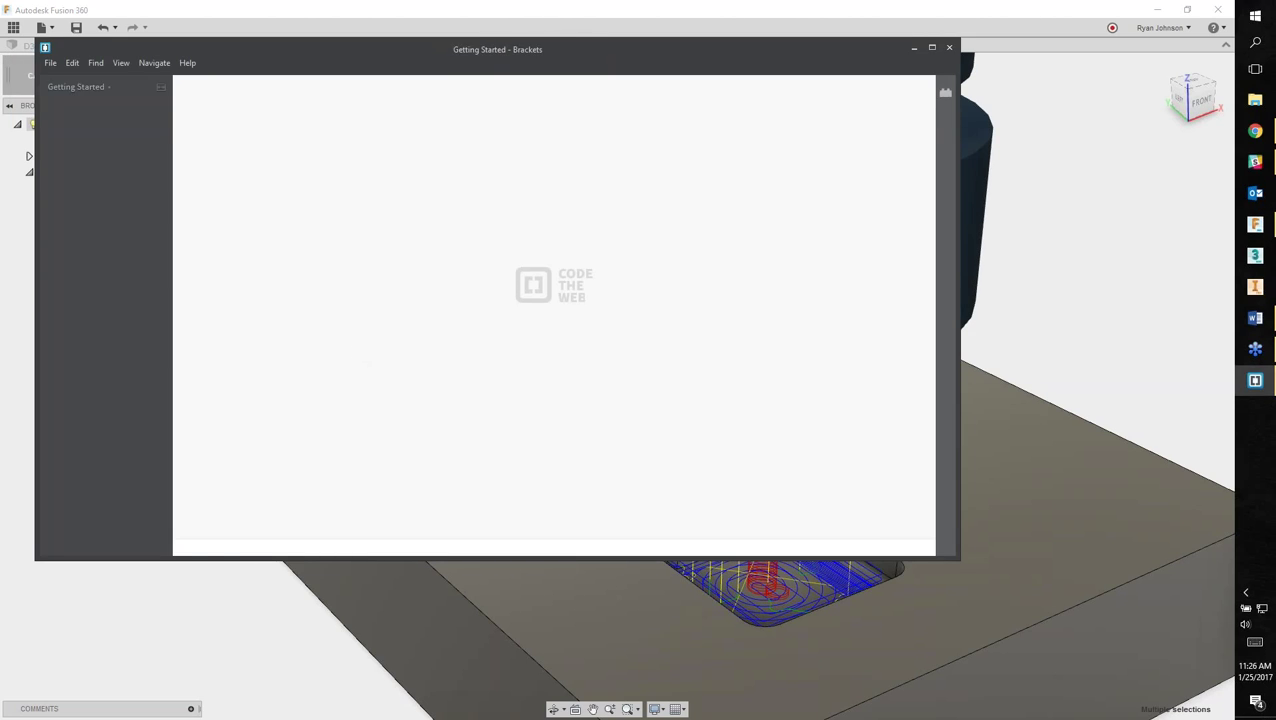
Look through the generated G-code of 10.nc in Brackets, return to its start, and close the editor.
scroll(423, 346, down, 10)
scroll(430, 353, down, 20)
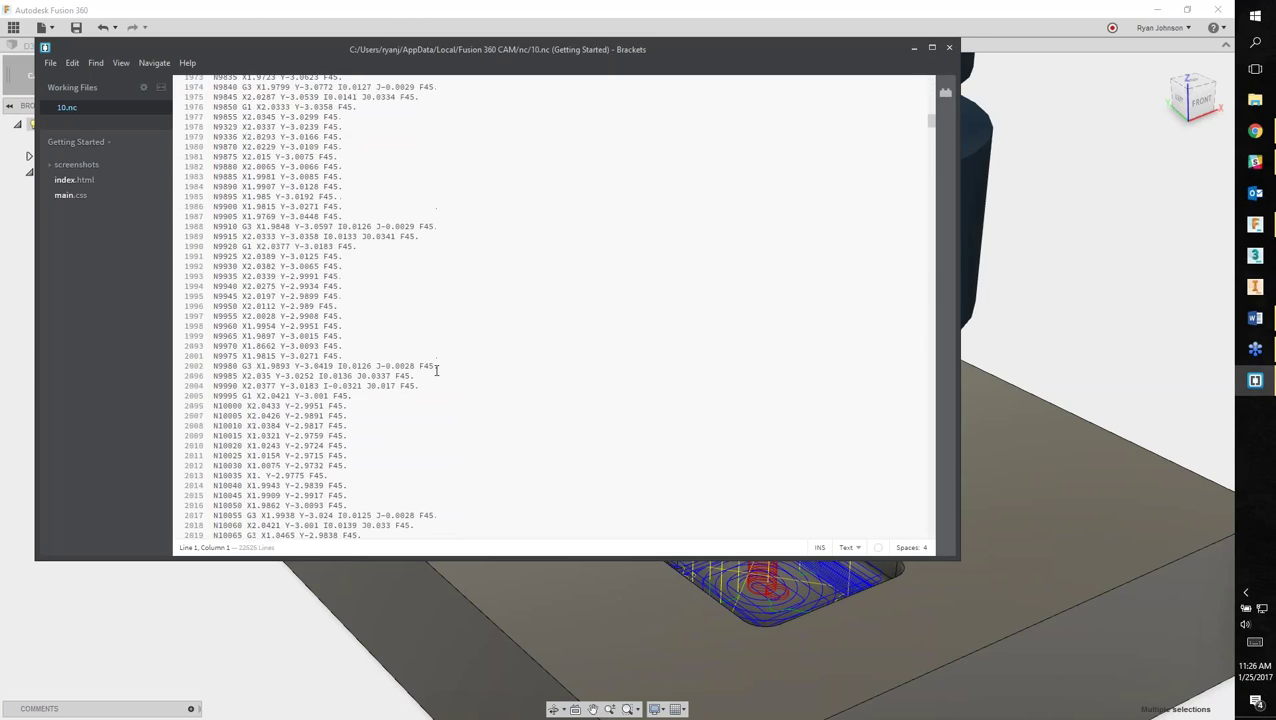
scroll(440, 369, up, 20)
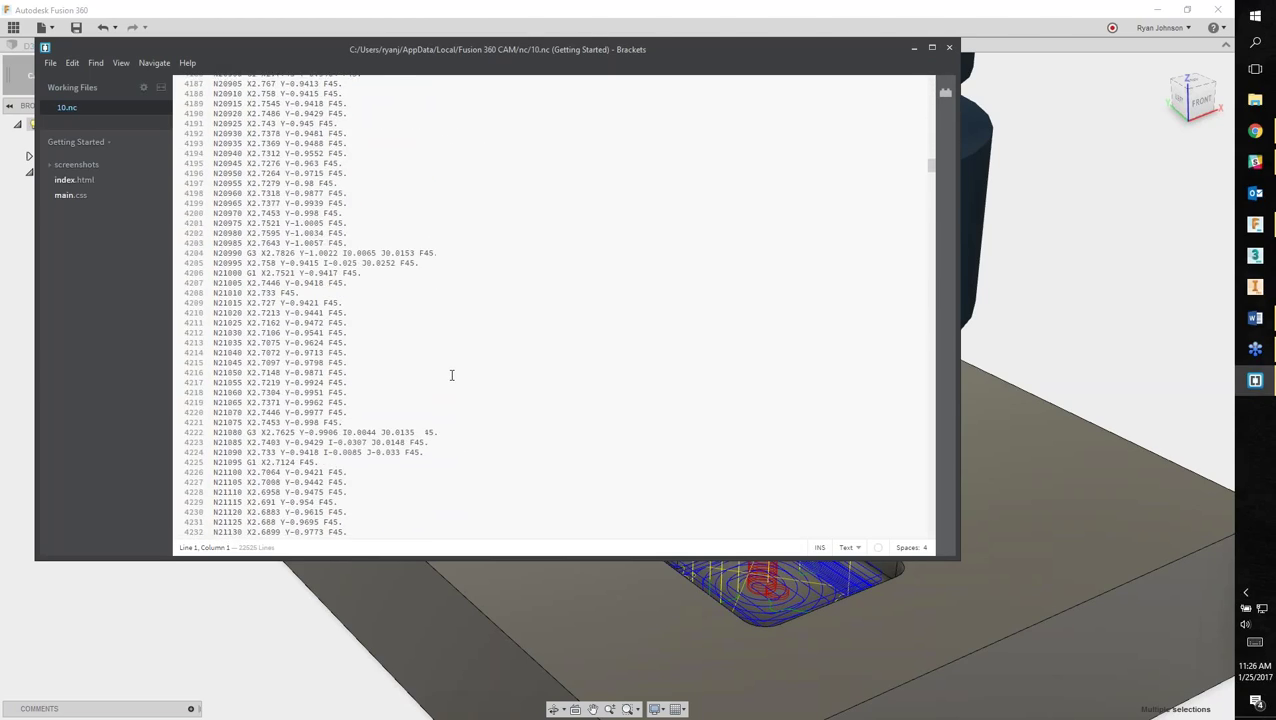
scroll(450, 372, up, 15)
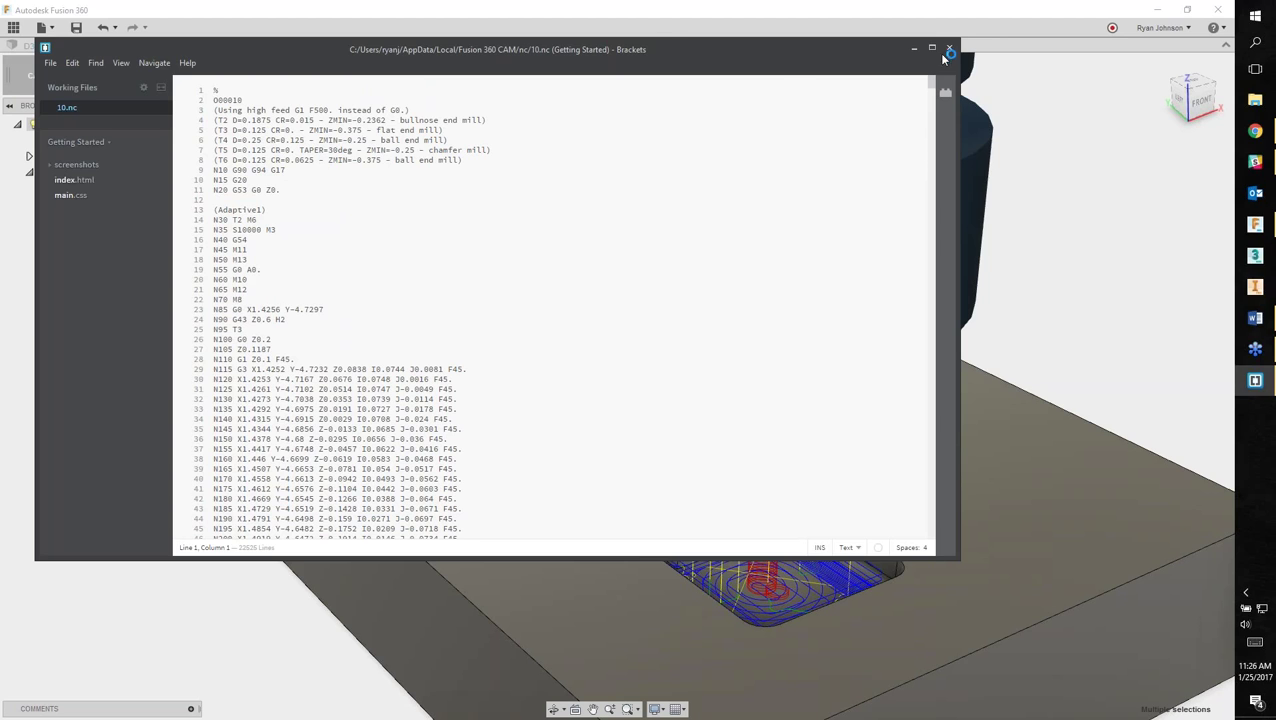
click(950, 48)
Switch the mold from the CAM to the Model workspace and look over the other available workspaces, including the drawing options.
shift+middle_drag(937, 552, 1009, 309)
scroll(926, 353, down, 3)
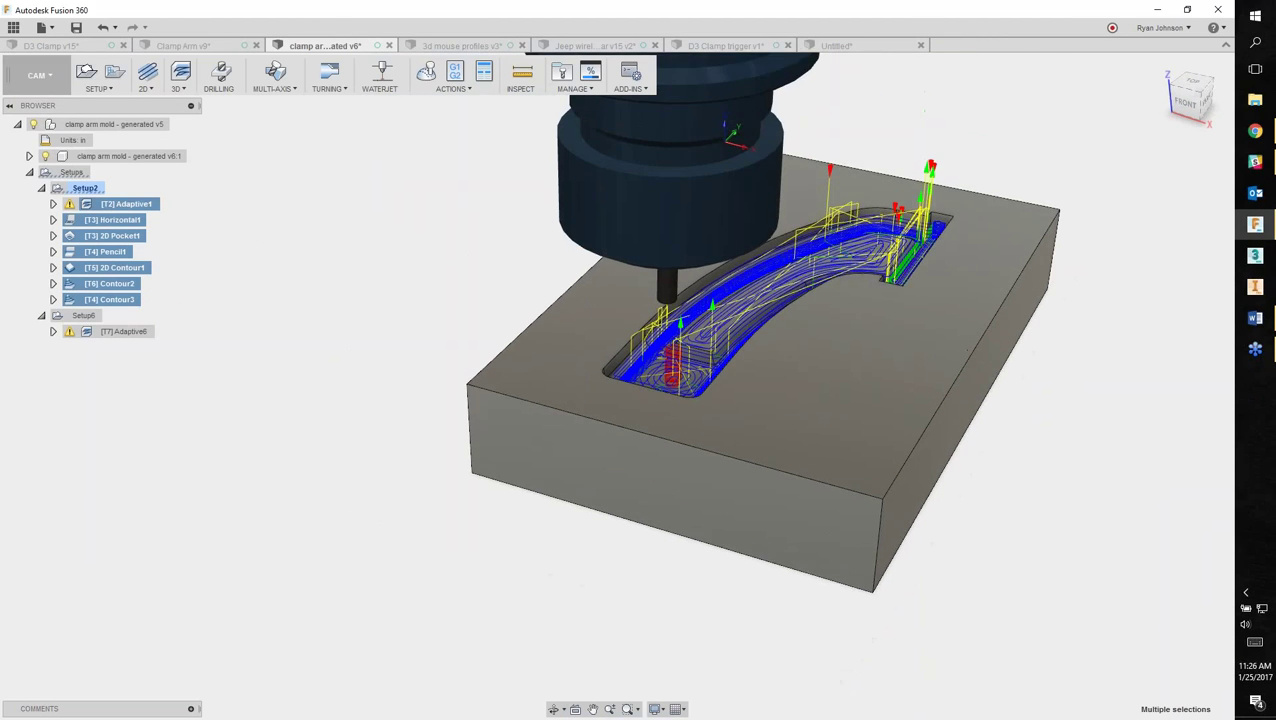
click(40, 76)
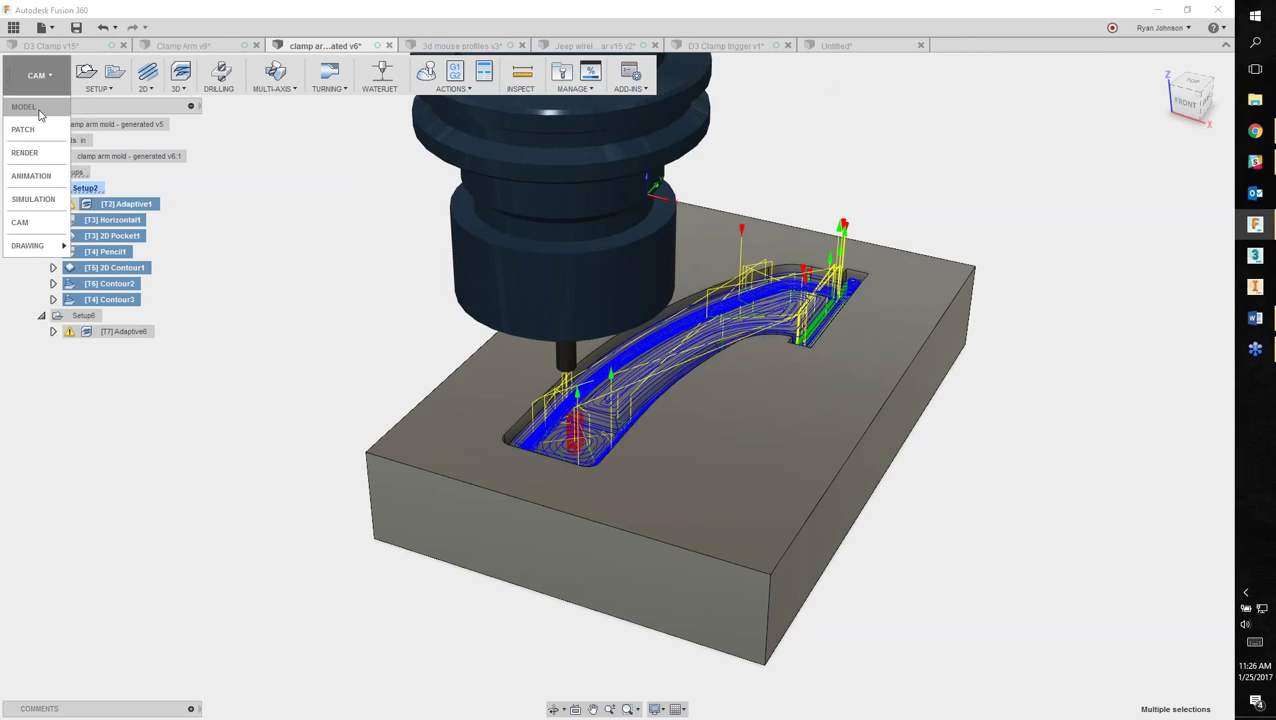
click(24, 107)
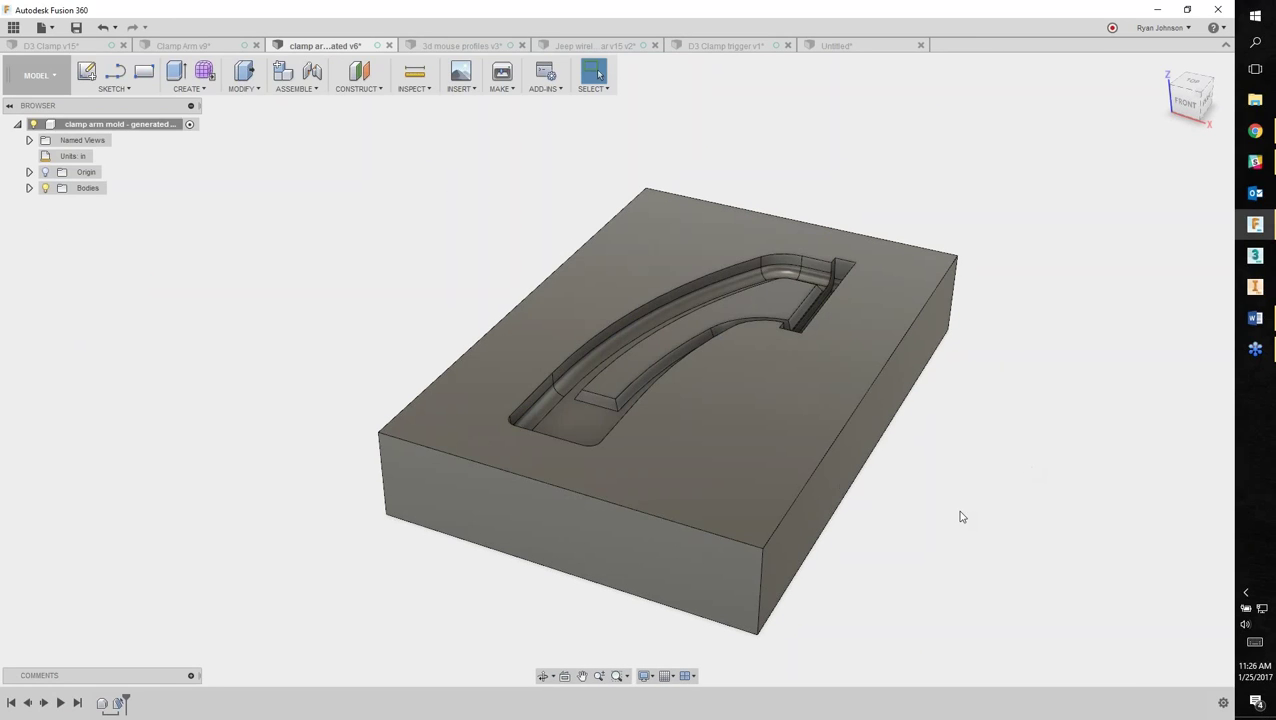
mouse_move(964, 527)
shift+middle_down()
mouse_move(943, 517)
mouse_move(966, 521)
shift+middle_up()
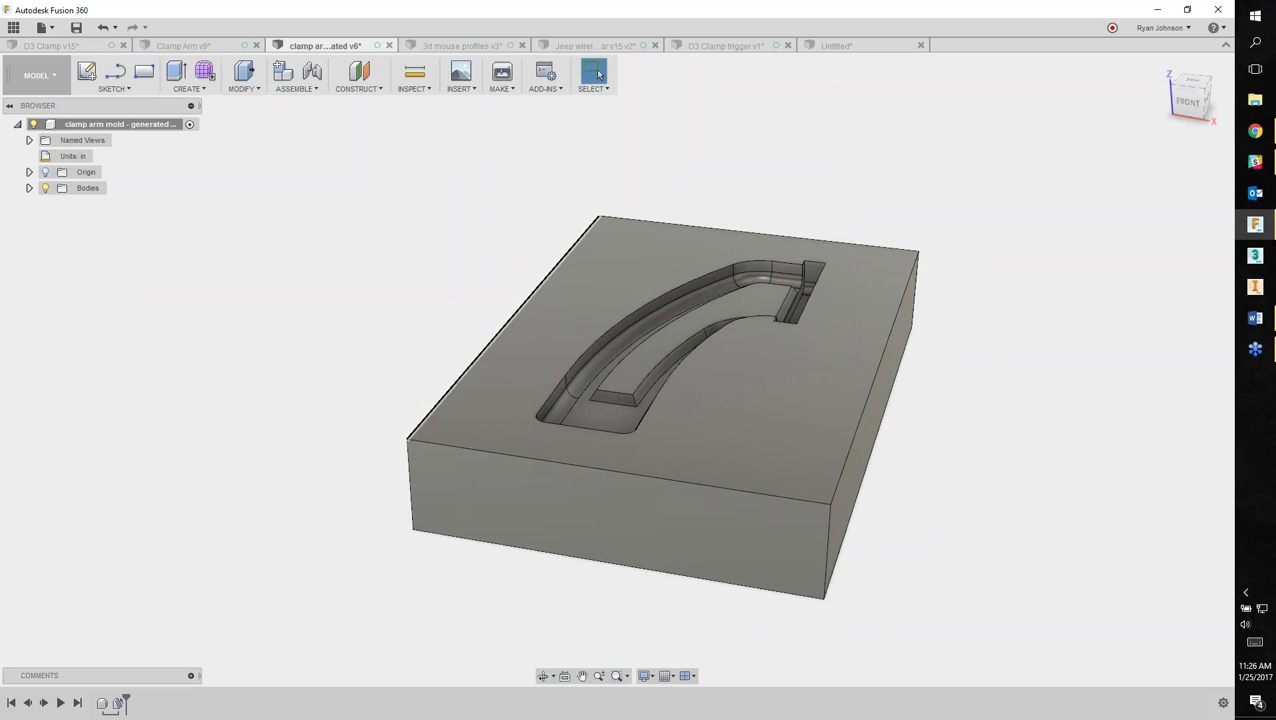
click(36, 75)
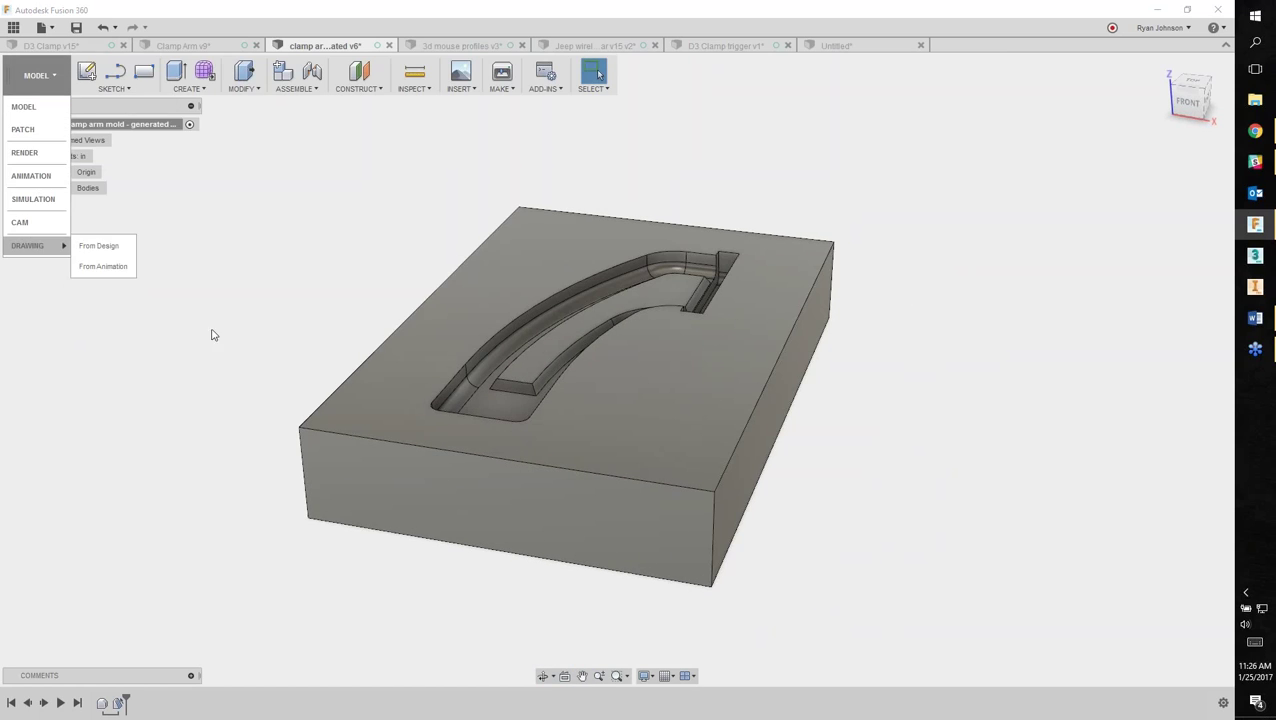
click(271, 228)
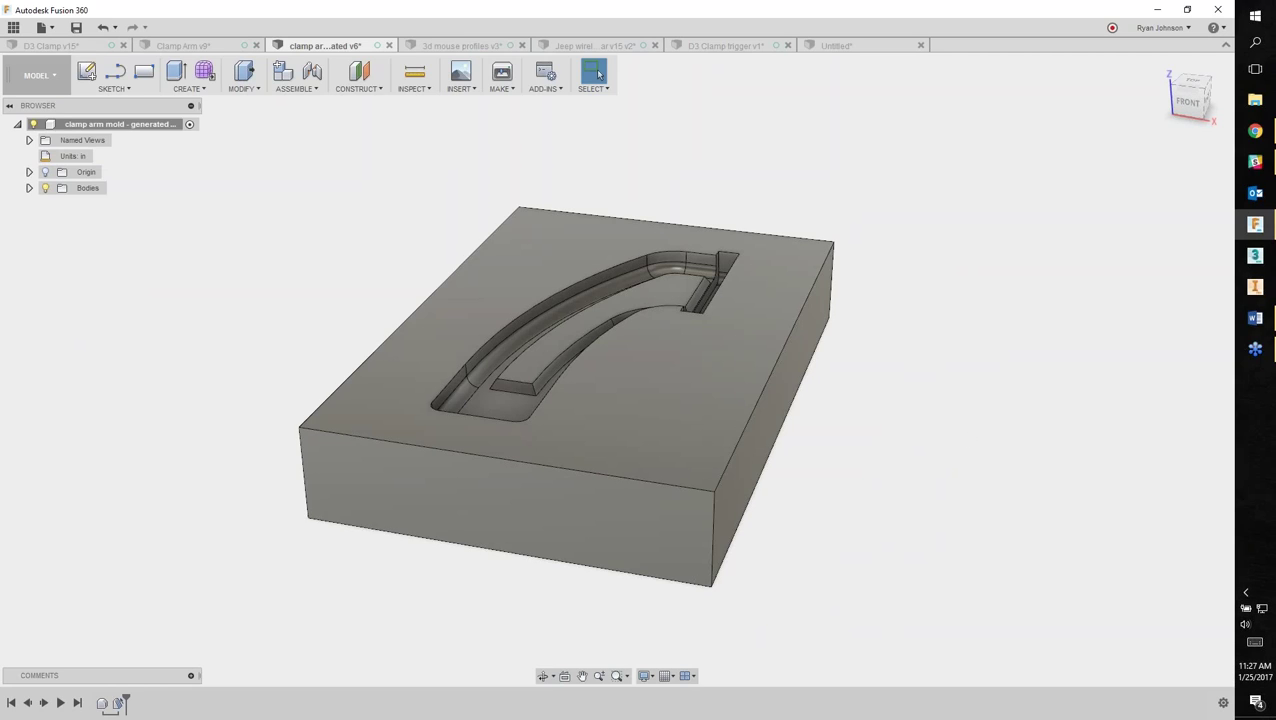
Bring the Chrome window onto the screen and look through the D3 Technologies Product Design page and its featured resources.
key(alt+Tab)
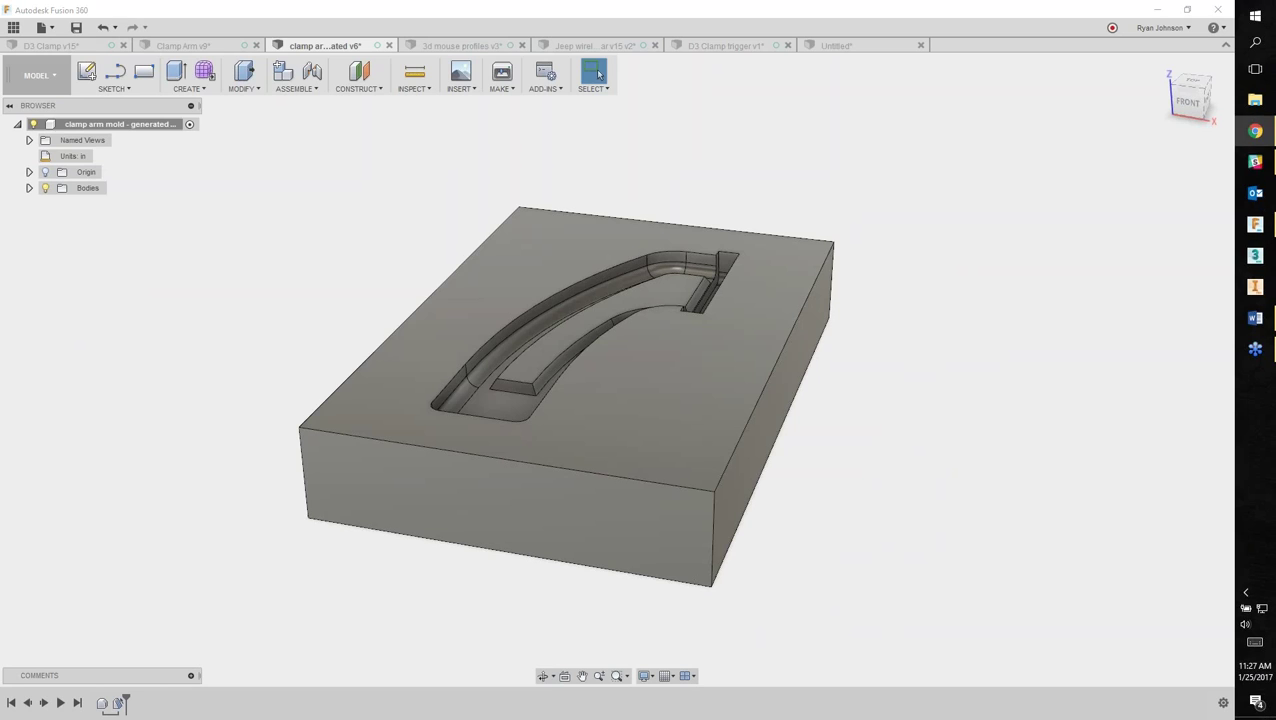
drag(0, 75, 592, 48)
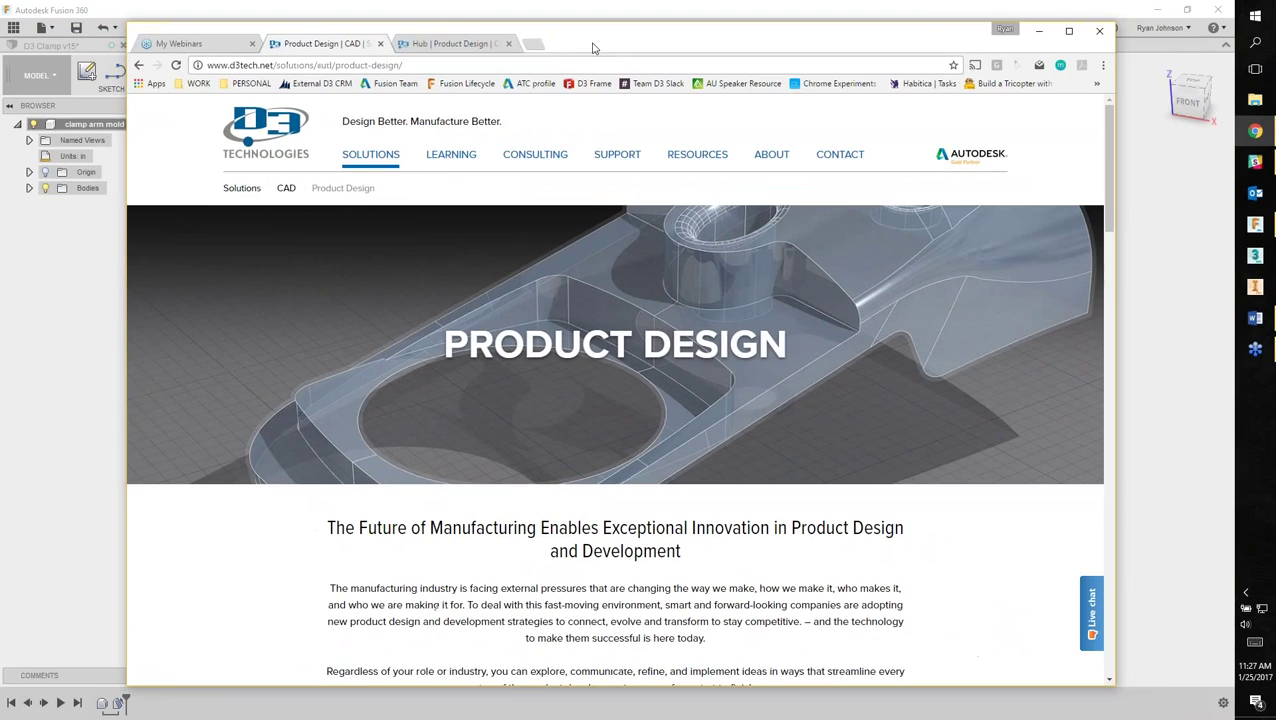
scroll(436, 299, down, 3)
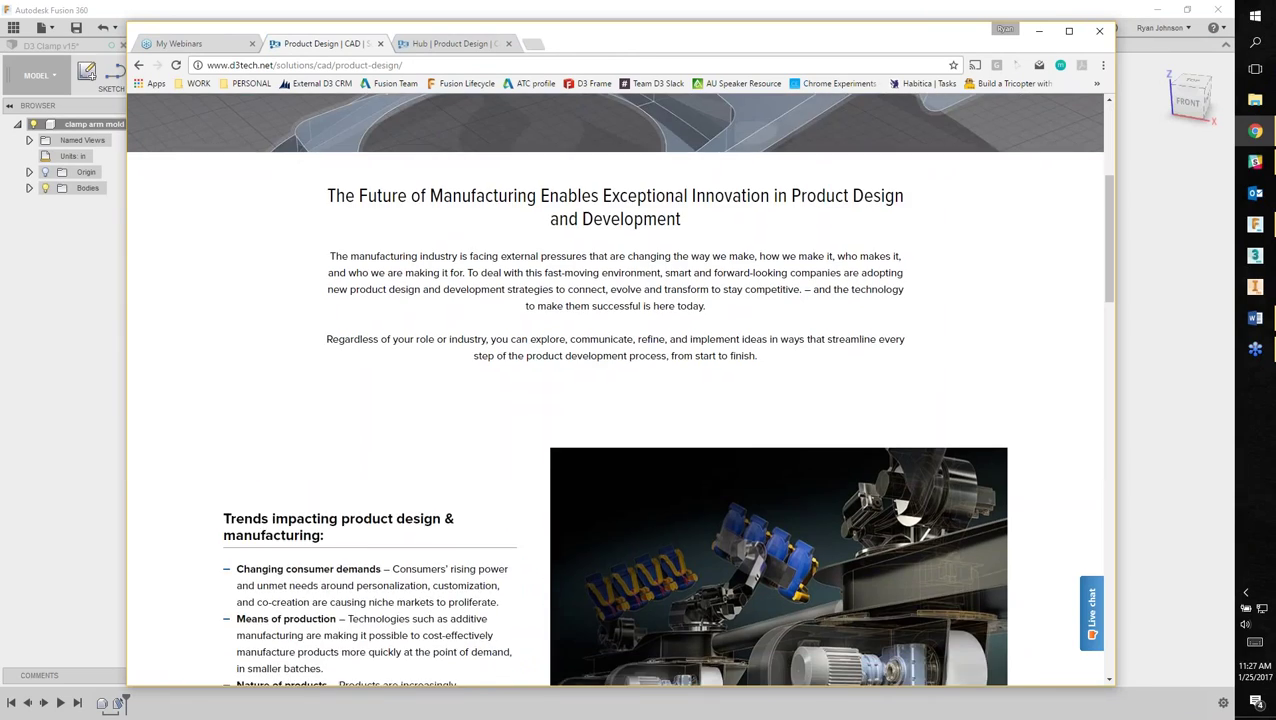
scroll(615, 390, up, 5)
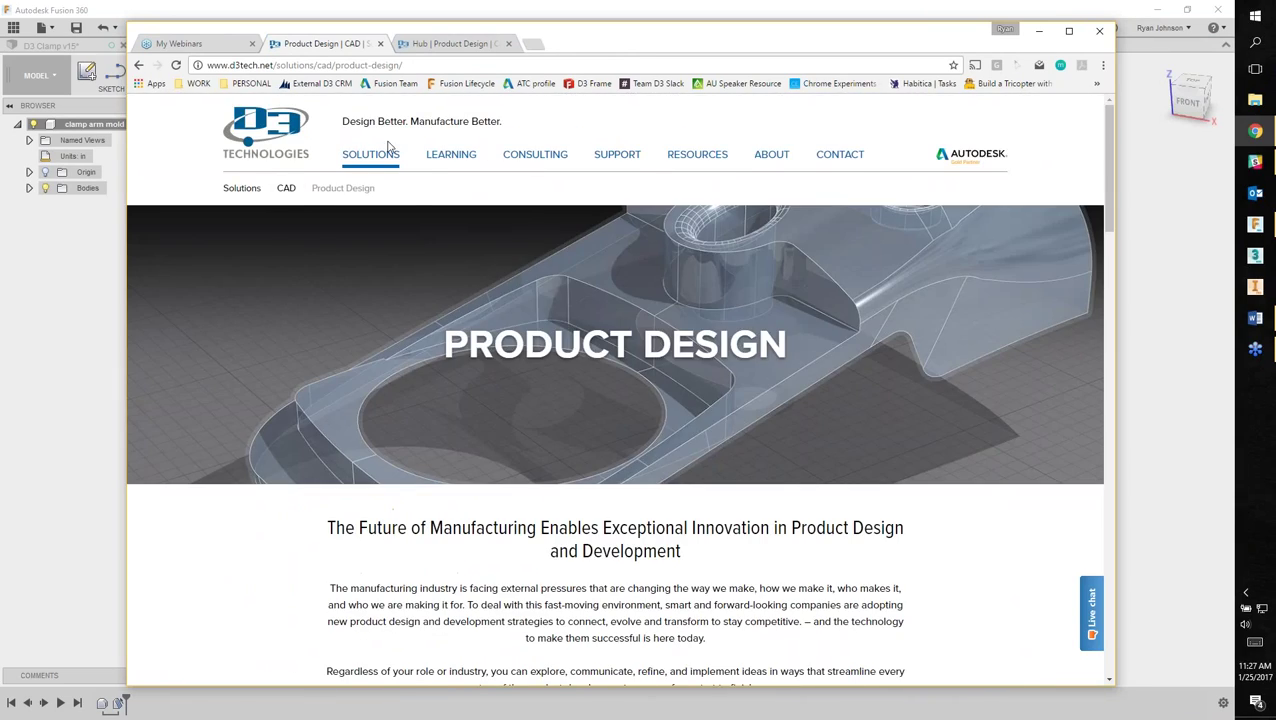
scroll(567, 270, down, 15)
scroll(615, 600, up, 1)
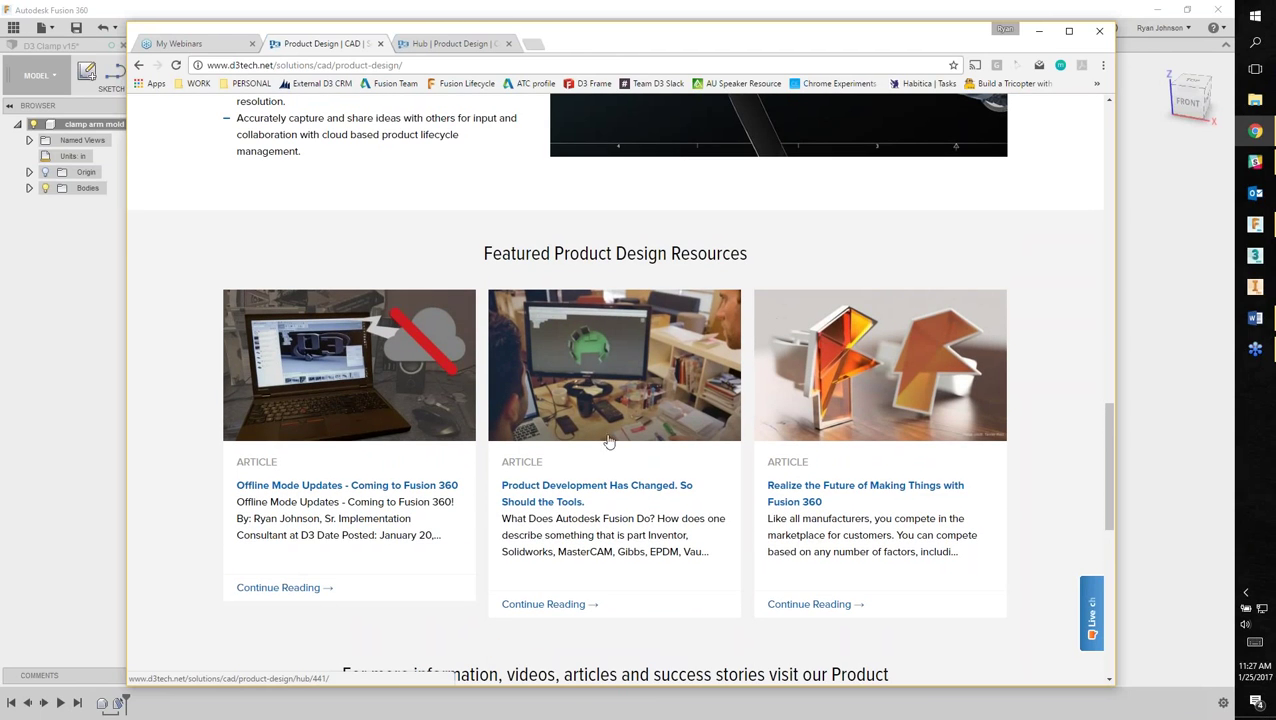
scroll(547, 583, up, 3)
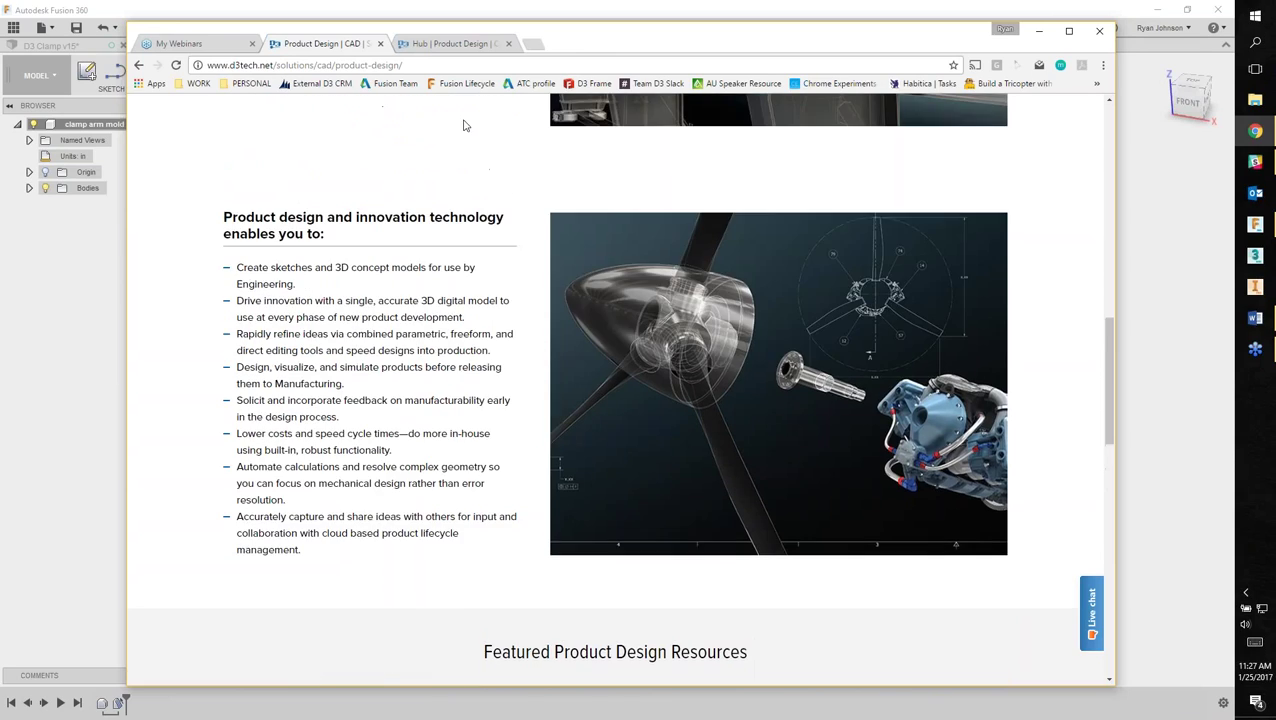
Read through the "Offline Mode Updates - Coming to Fusion 360" article and return to its beginning.
click(452, 44)
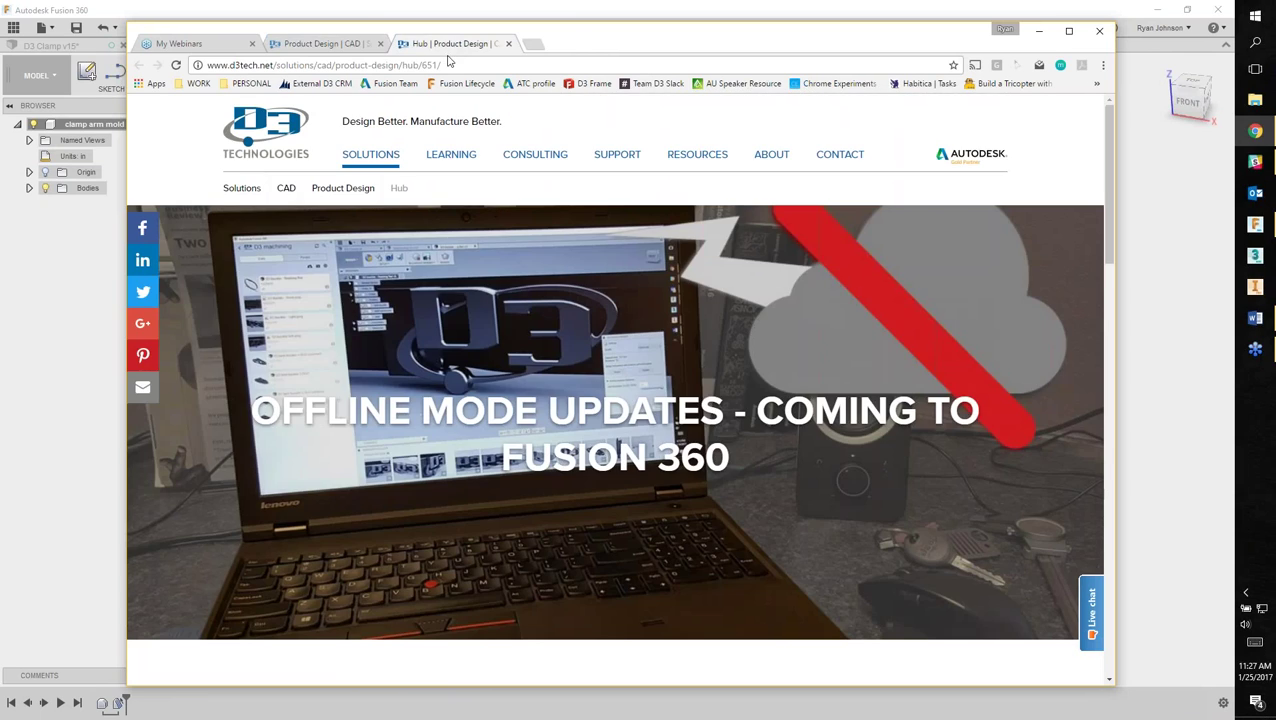
scroll(555, 368, down, 2)
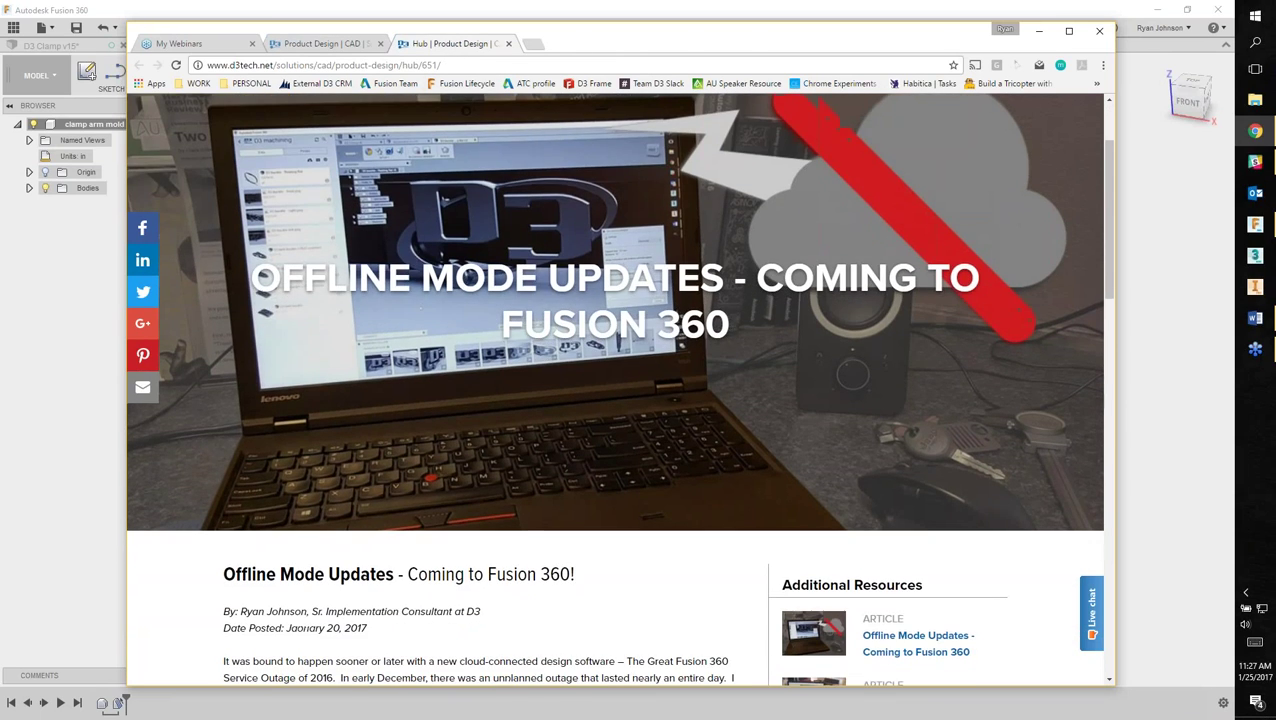
scroll(555, 368, down, 1)
scroll(652, 287, up, 1)
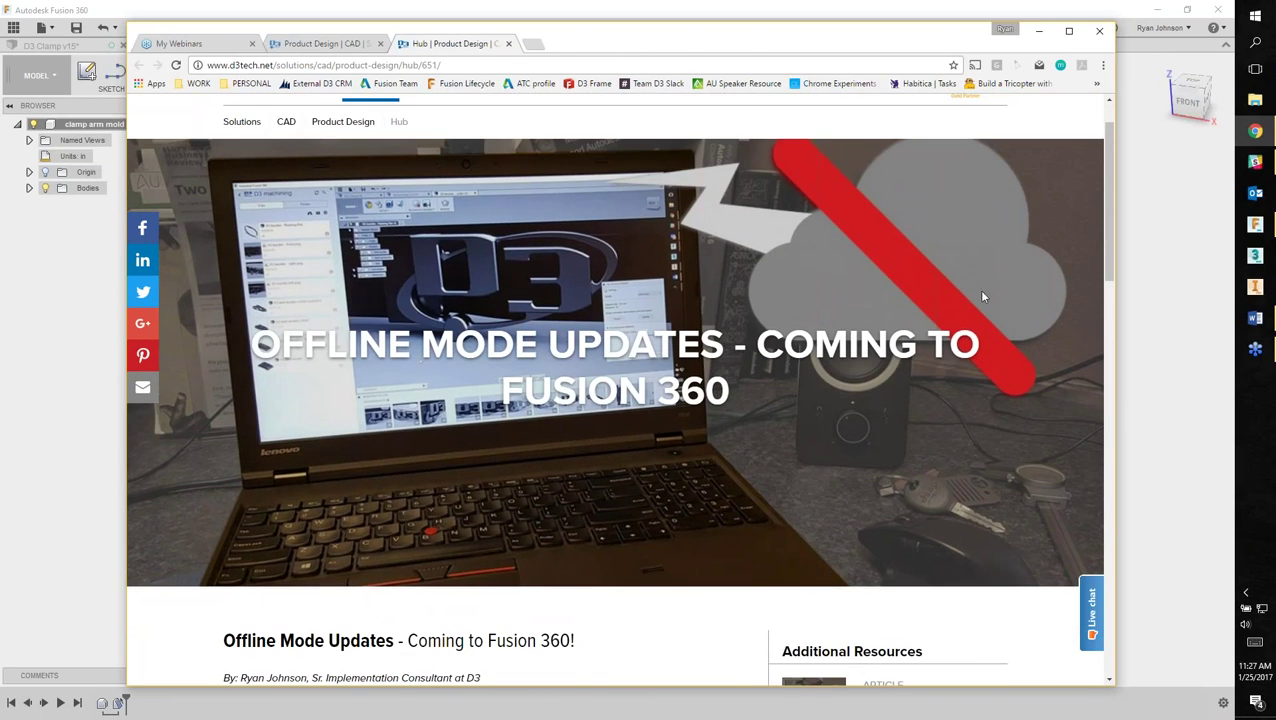
scroll(637, 502, down, 2)
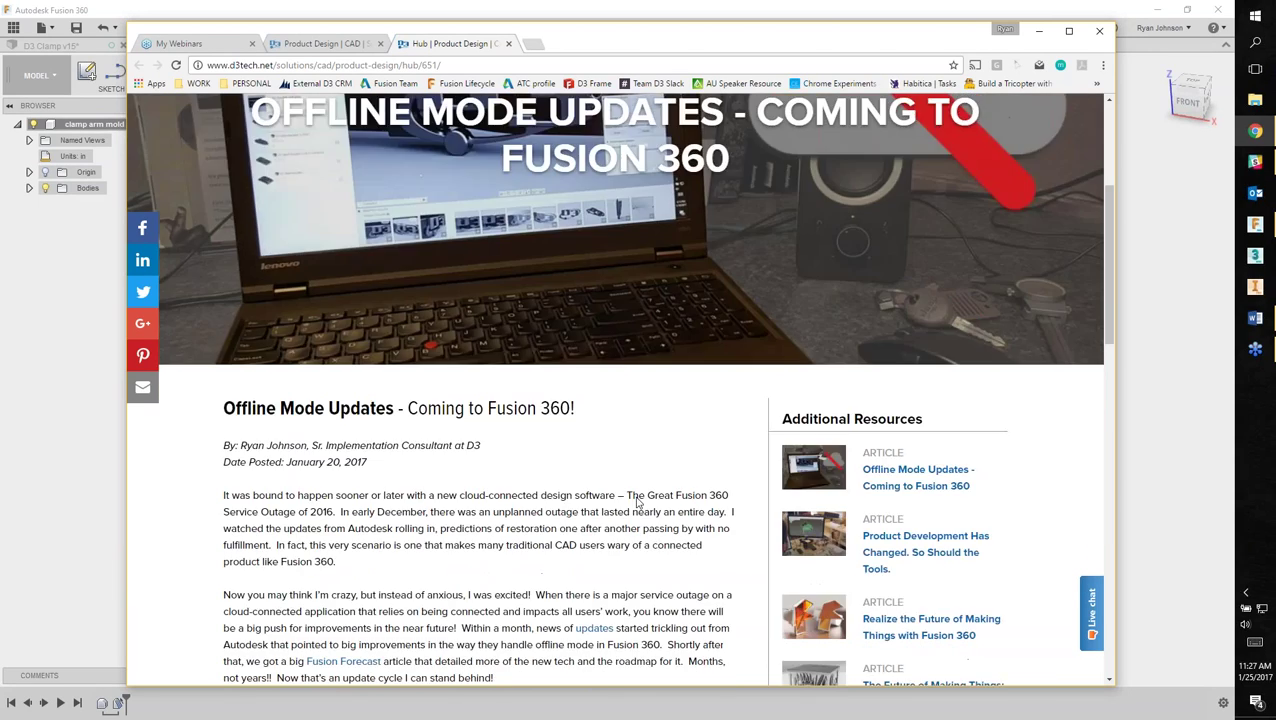
scroll(637, 502, down, 5)
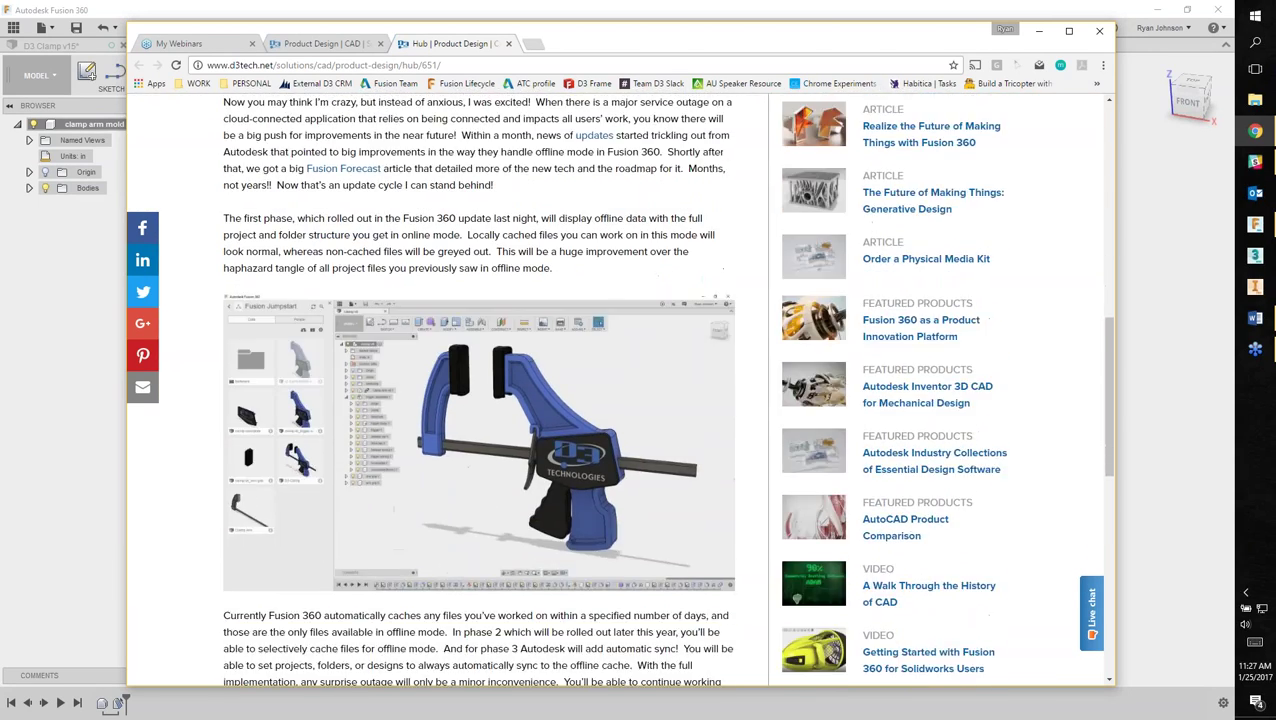
scroll(495, 431, down, 1)
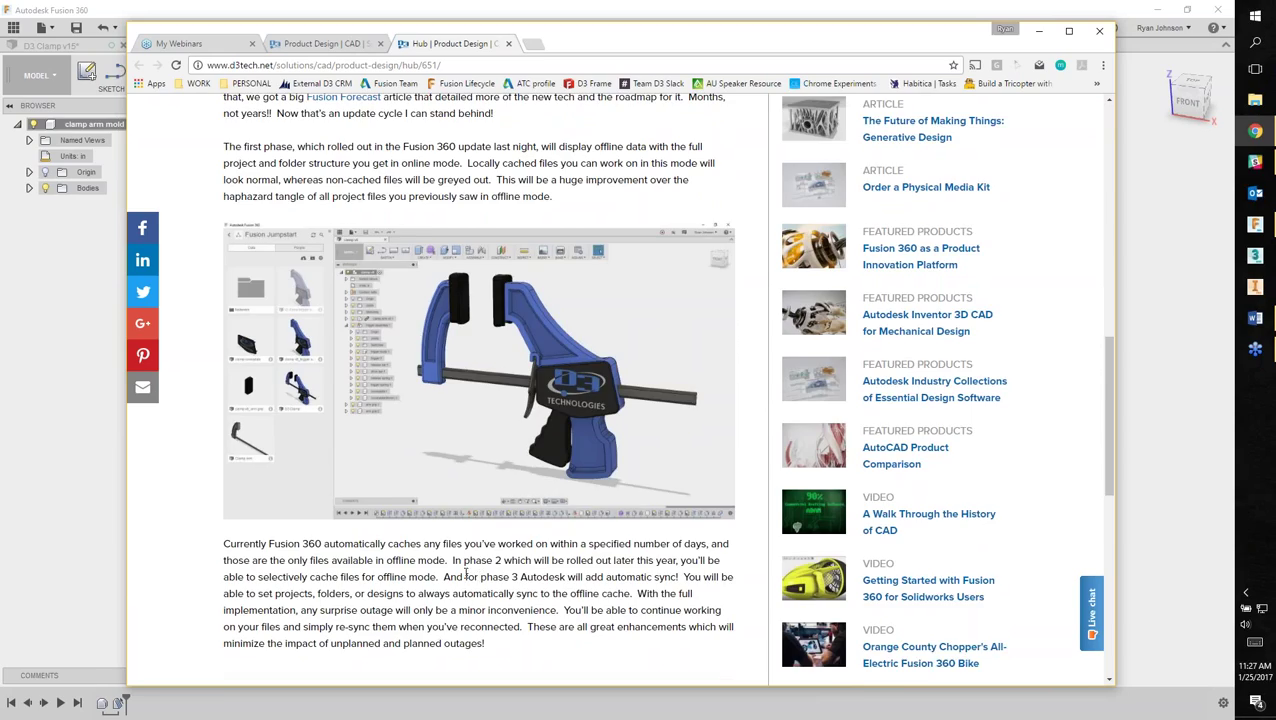
scroll(466, 573, down, 3)
scroll(503, 516, up, 5)
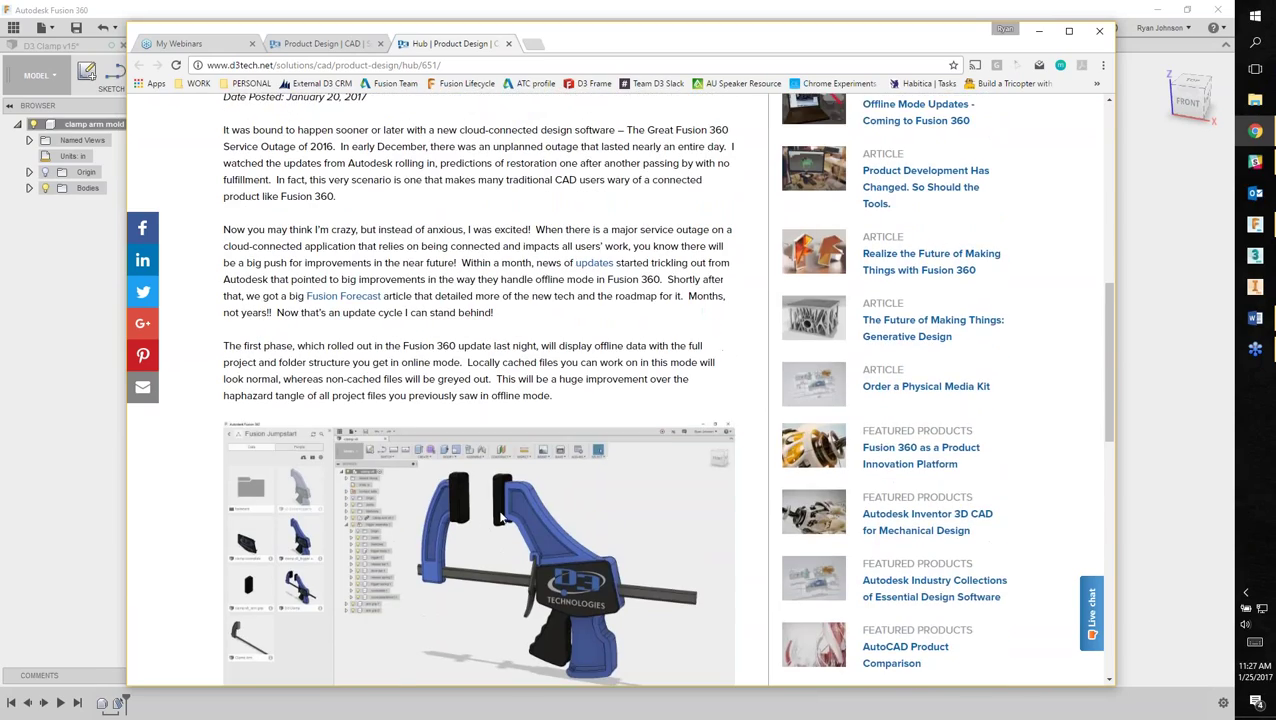
scroll(503, 516, up, 7)
scroll(530, 300, down, 1)
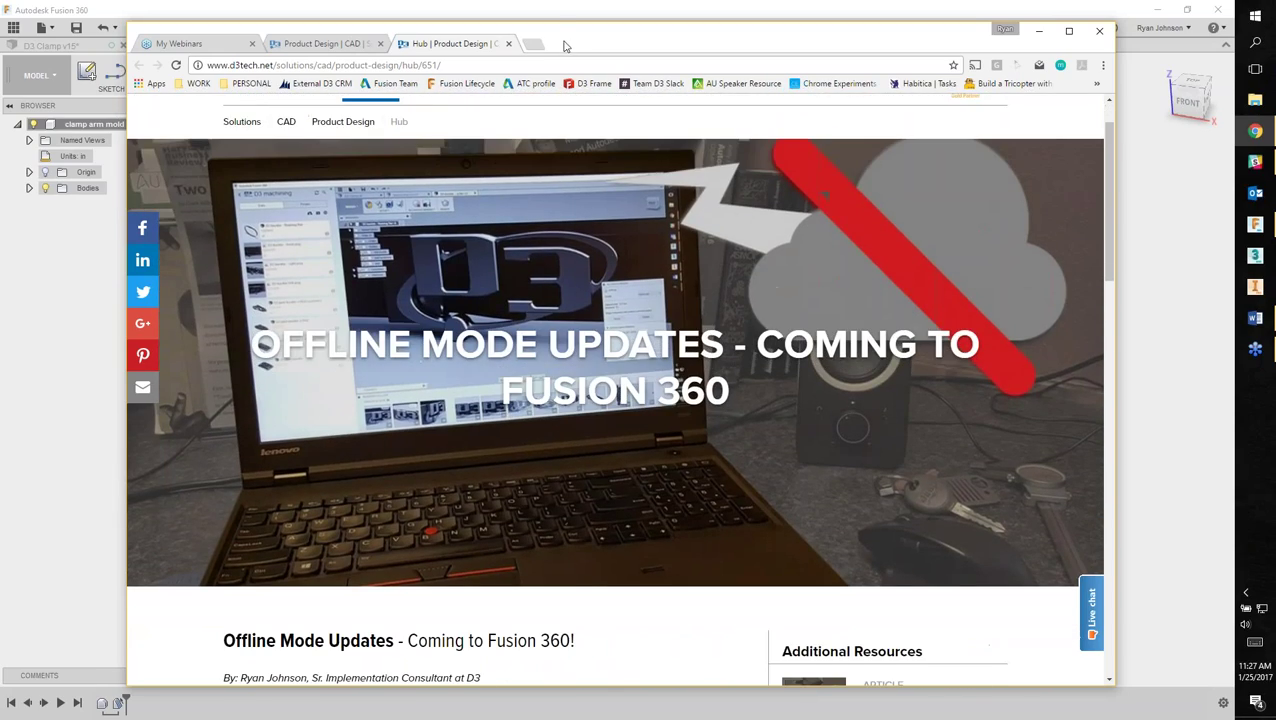
Return to the Product Design page and move the browser window off the screen to reveal the mold in Fusion 360.
click(320, 44)
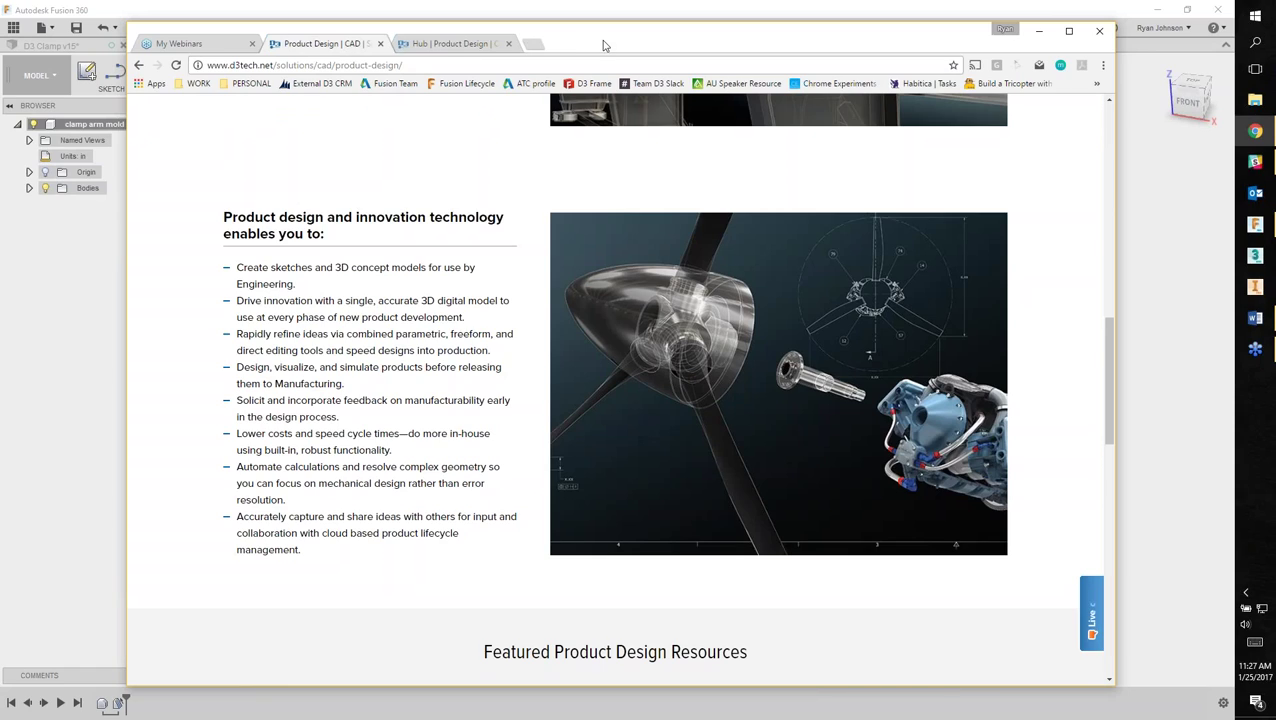
key(alt+Tab)
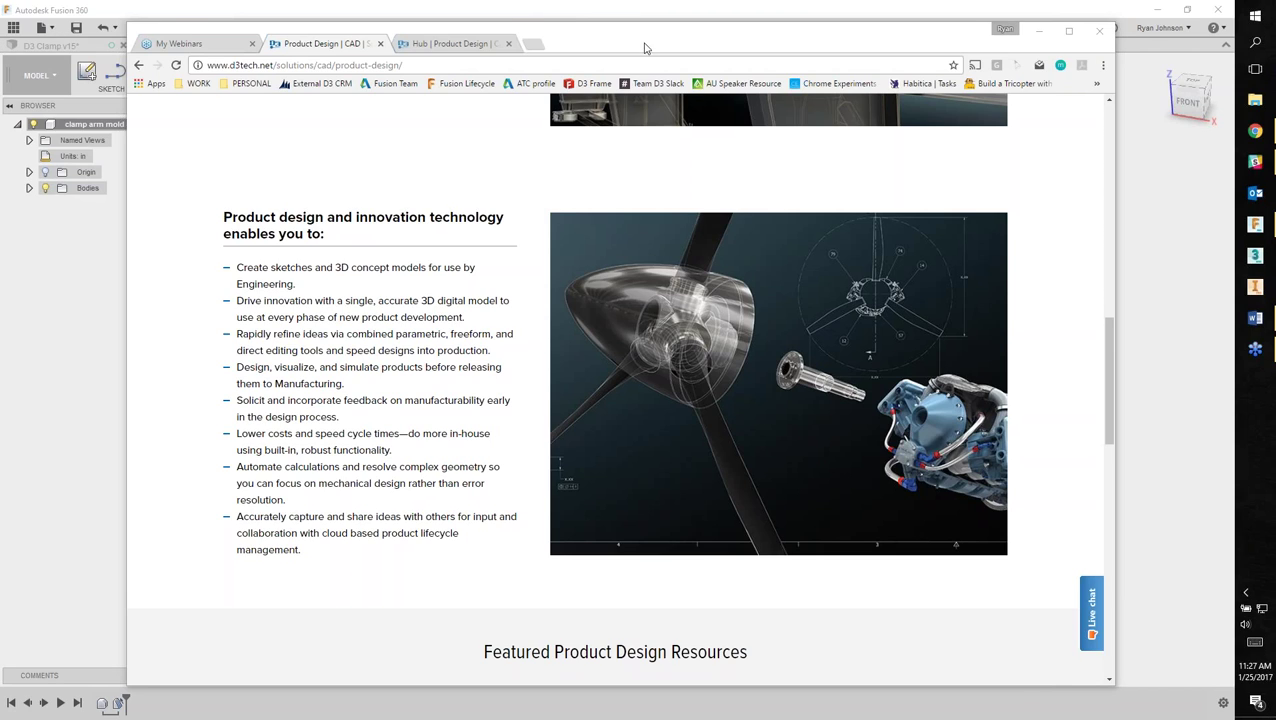
drag(646, 47, 640, 0)
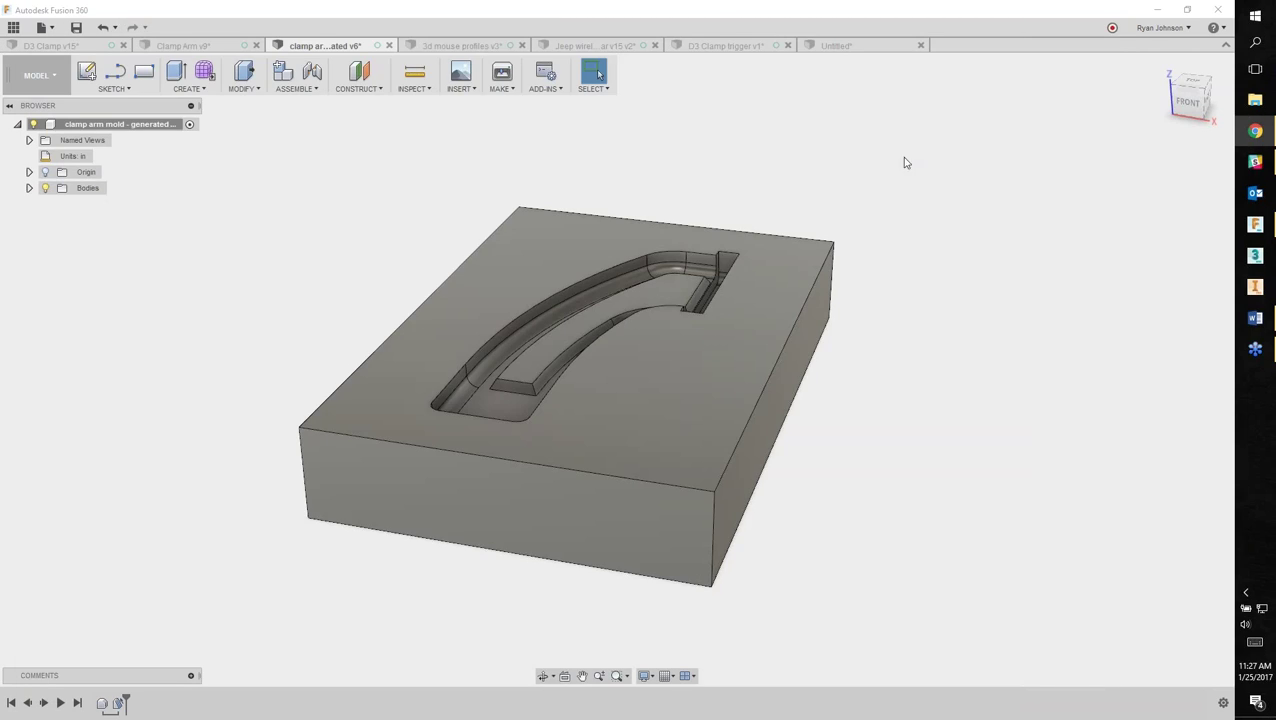
shift+middle_drag(892, 366, 877, 387)
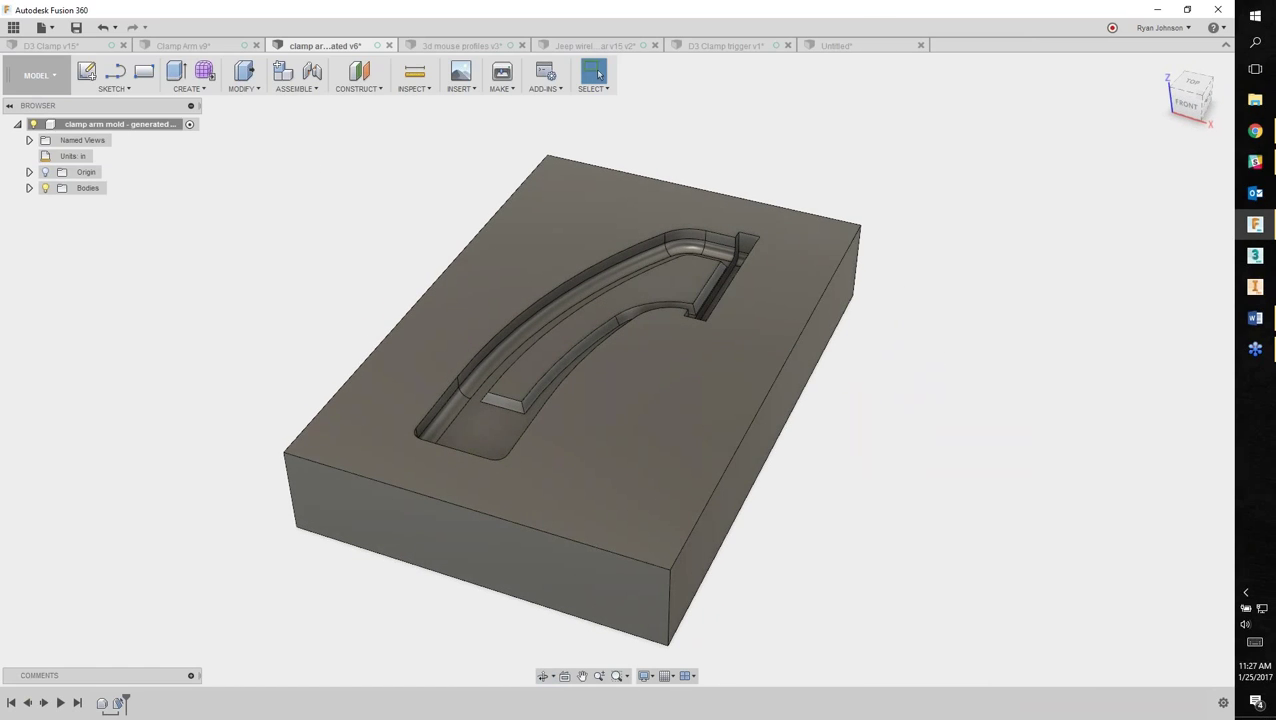
key(alt+Tab)
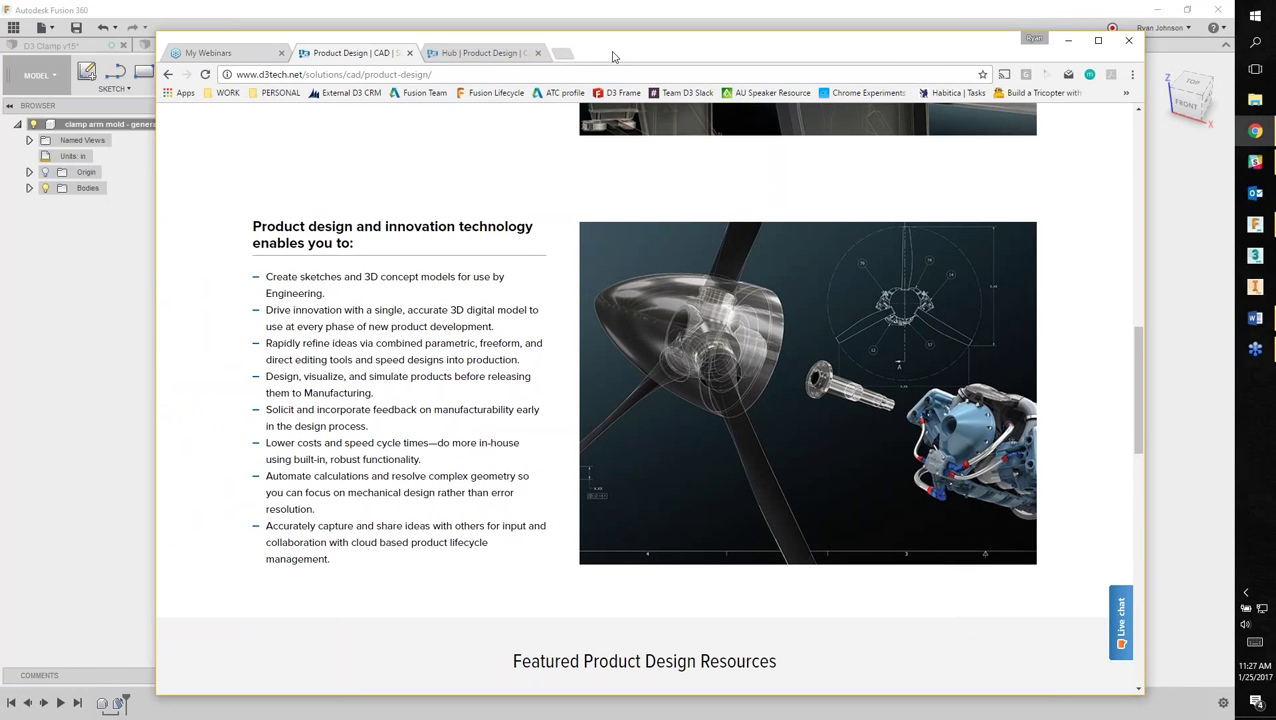
drag(614, 58, 0, 18)
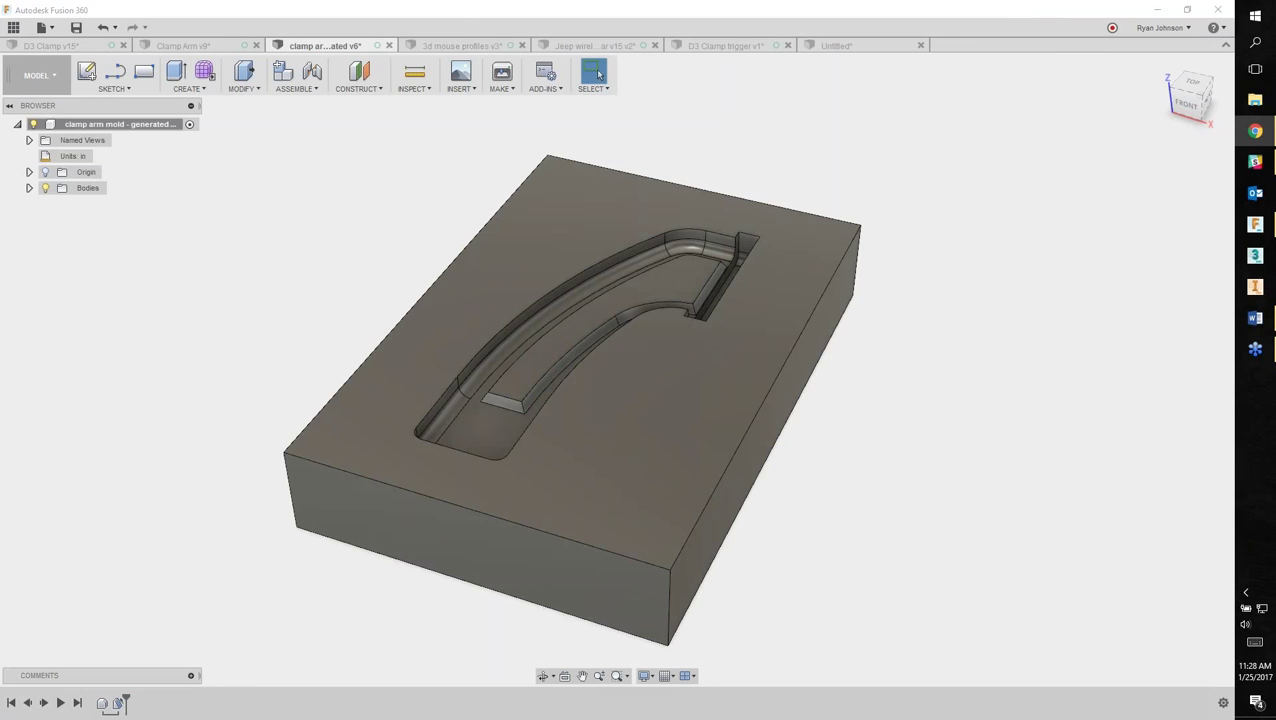